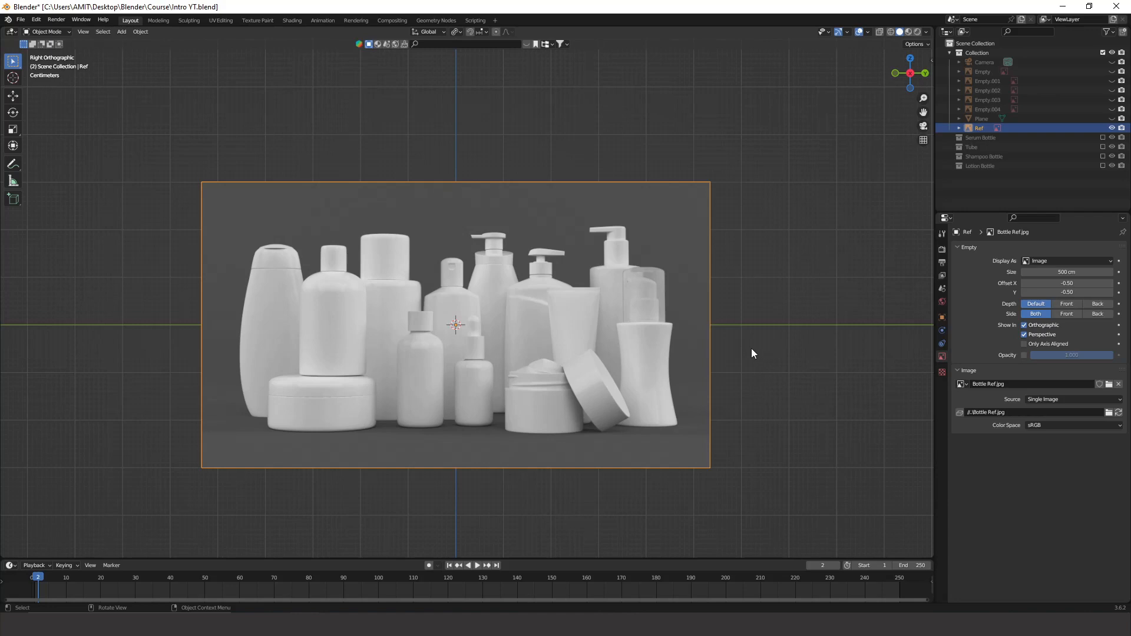
# Show the Empty.003 pump bottle image in the viewport together with the Ref image.
pyautogui.scroll(3, 693, 274)
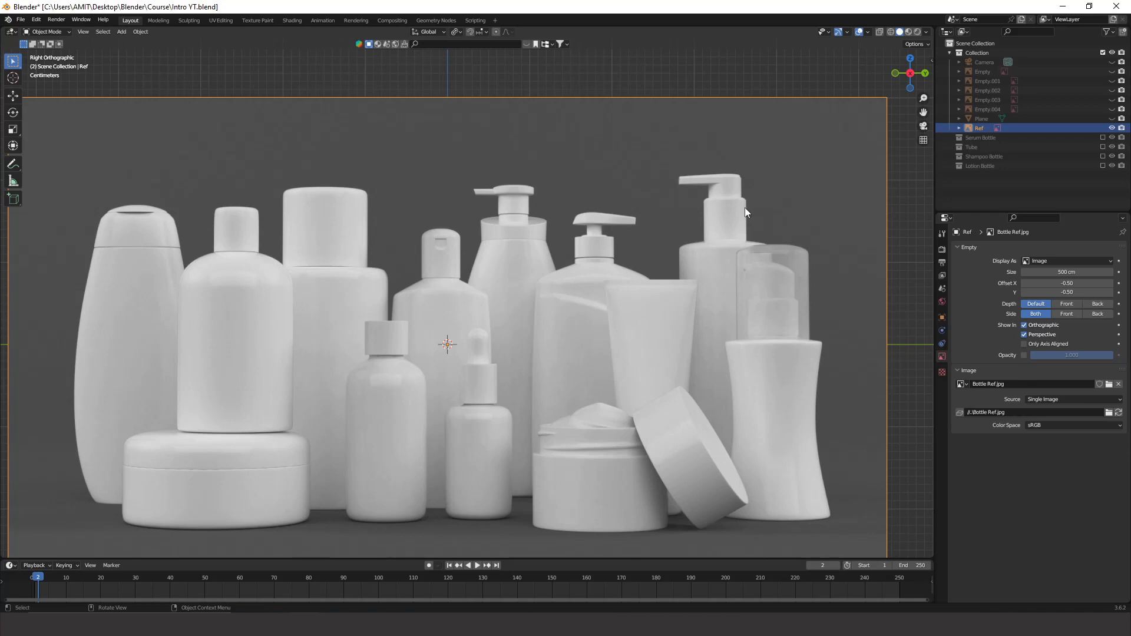
pyautogui.scroll(-3, 439, 285)
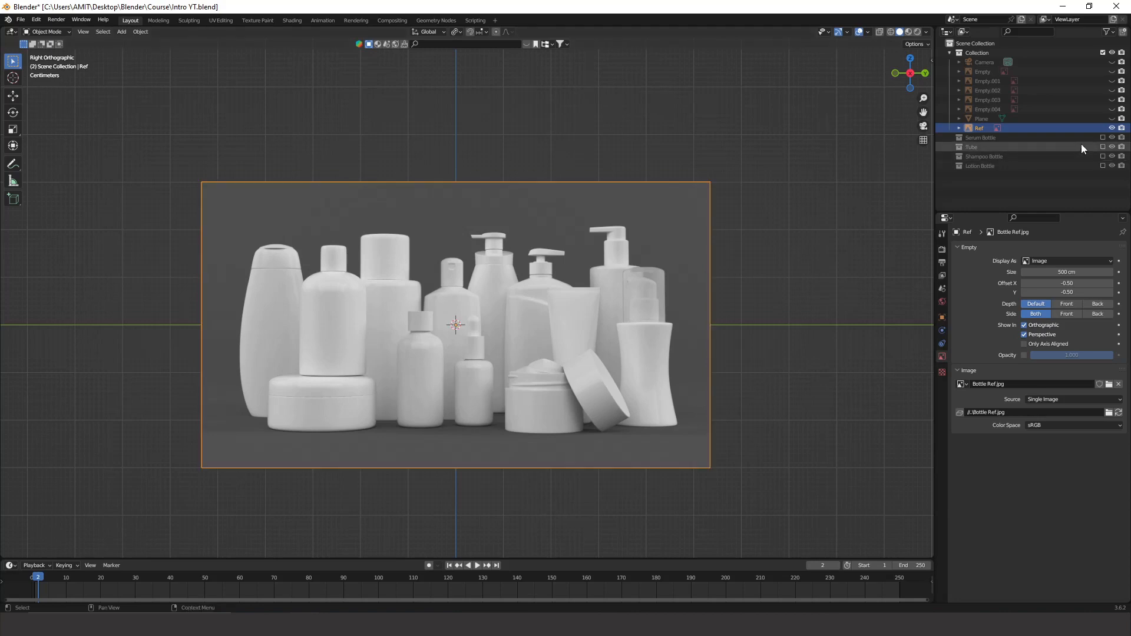
pyautogui.click(1111, 128)
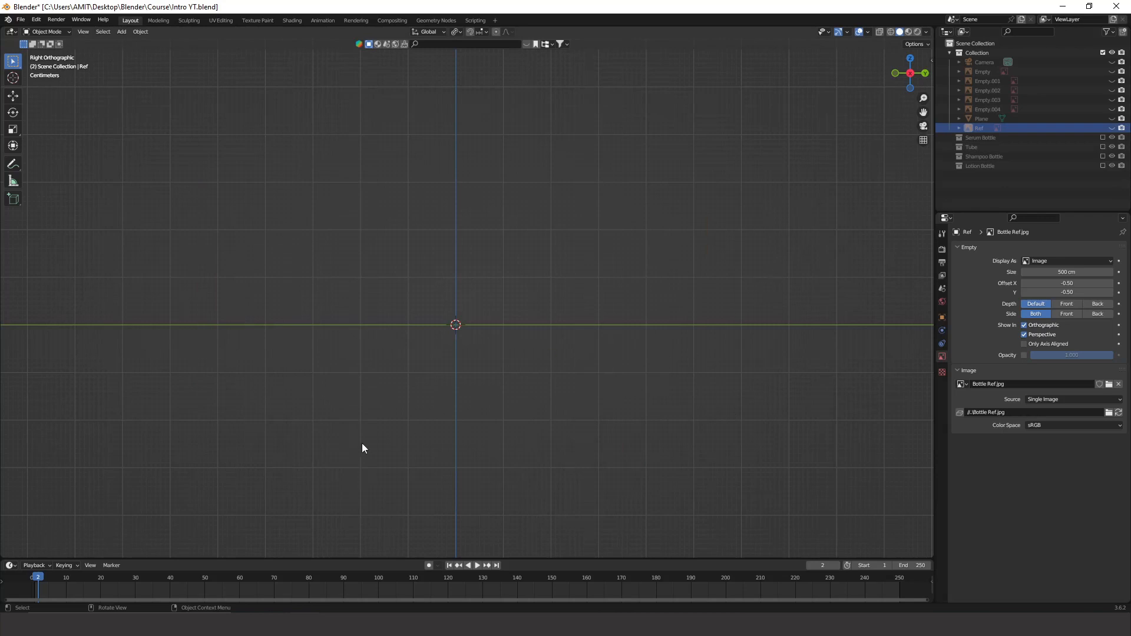
pyautogui.click(1111, 100)
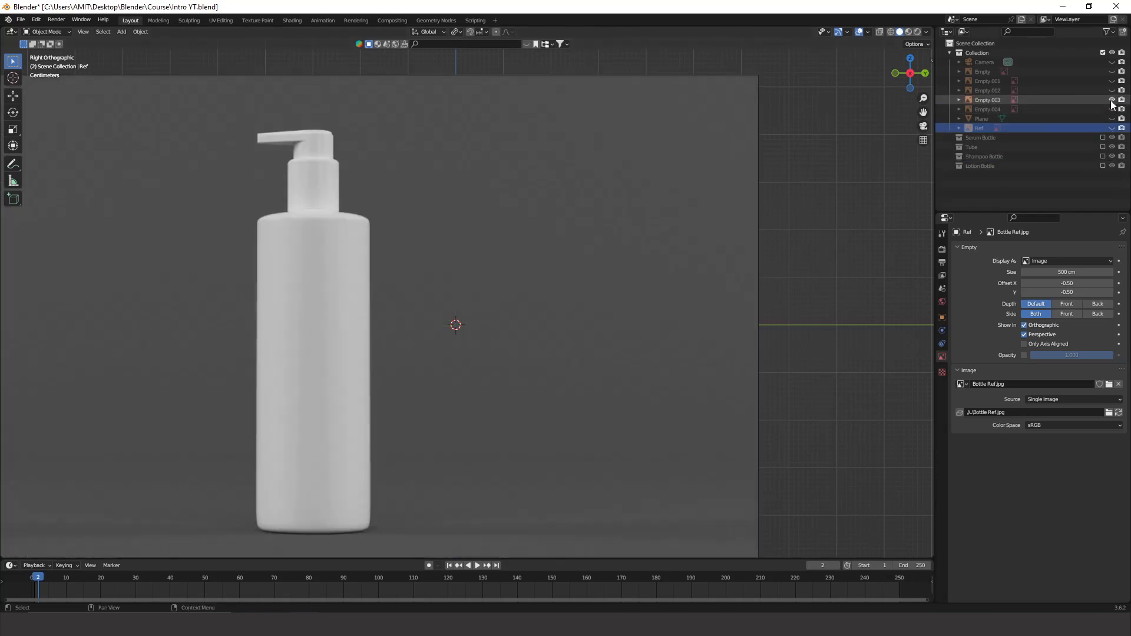
pyautogui.scroll(-3, 439, 288)
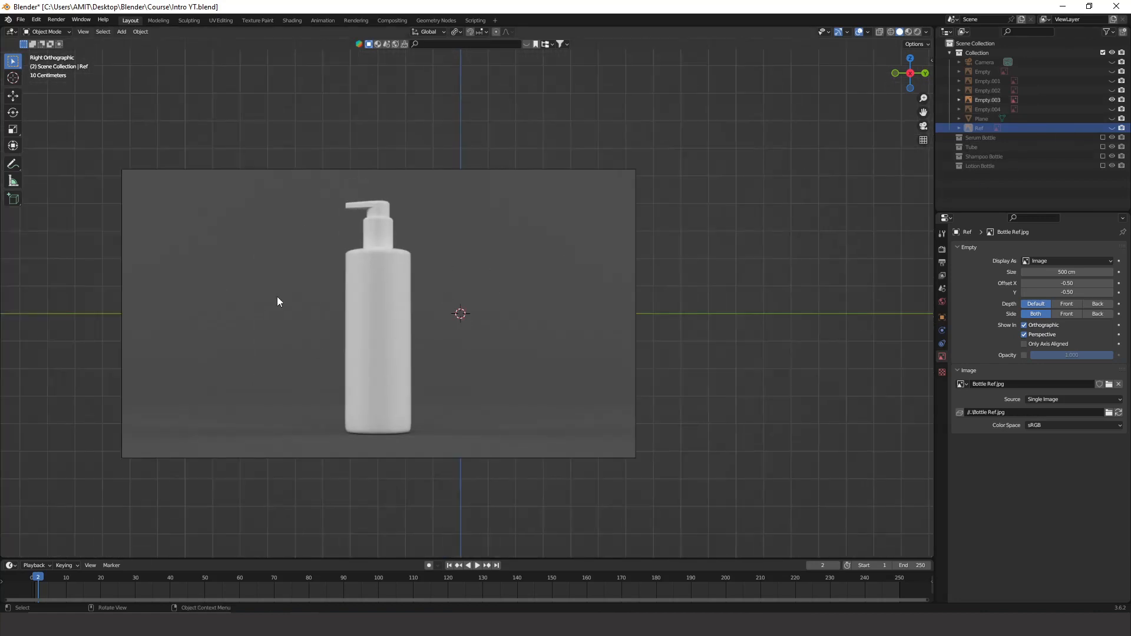
pyautogui.click(1111, 127)
# Clear the location of the Empty.003 bottle image so it sits at the world origin.
pyautogui.moveTo(553, 220); pyautogui.dragTo(339, 282, button='middle')
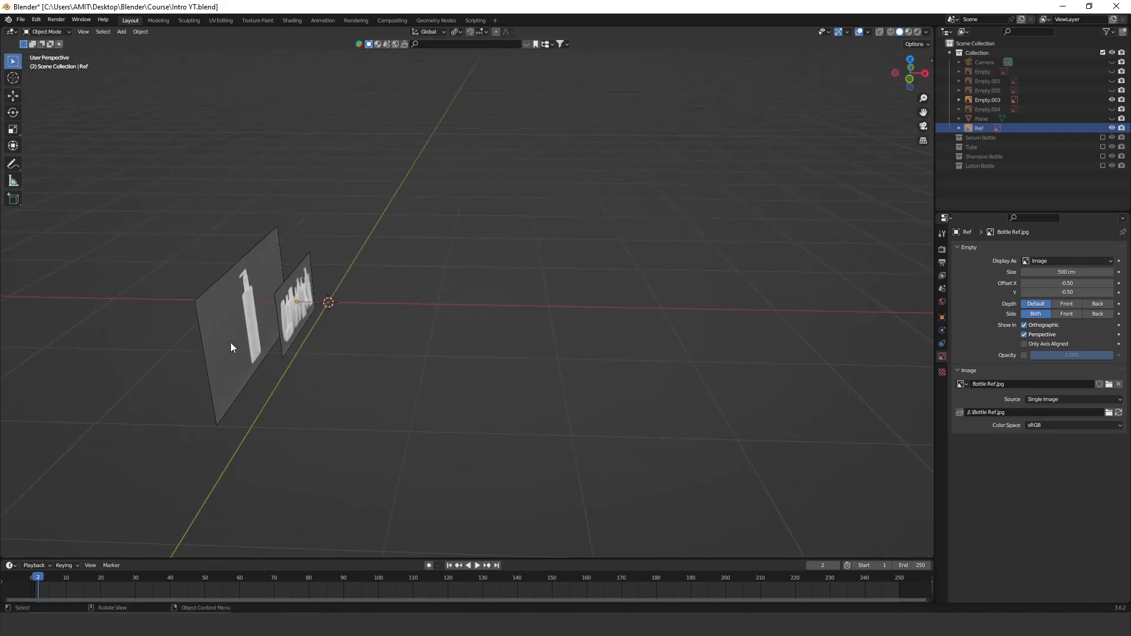
pyautogui.click(224, 301)
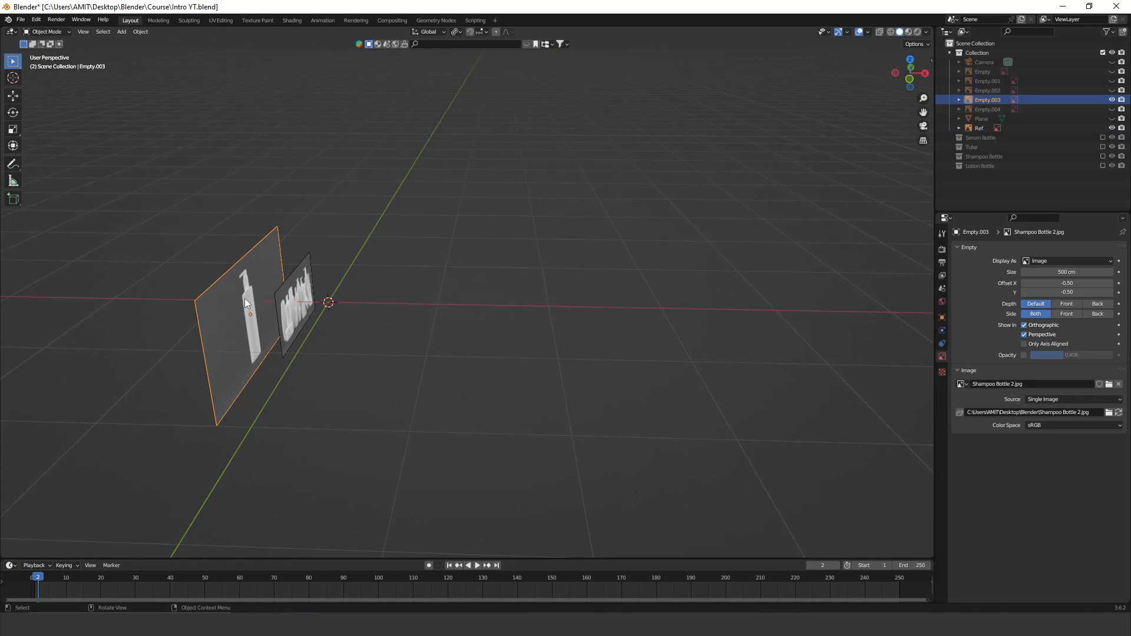
pyautogui.hotkey('alt', 'g')
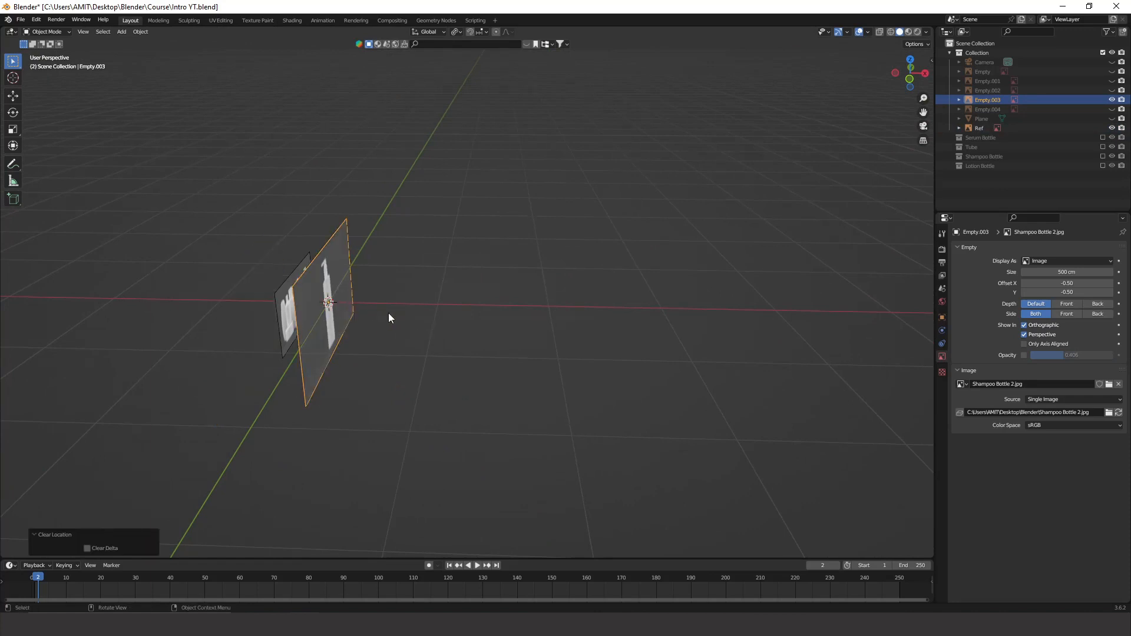
pyautogui.moveTo(388, 313); pyautogui.dragTo(298, 316, button='middle')
pyautogui.scroll(4, 472, 275)
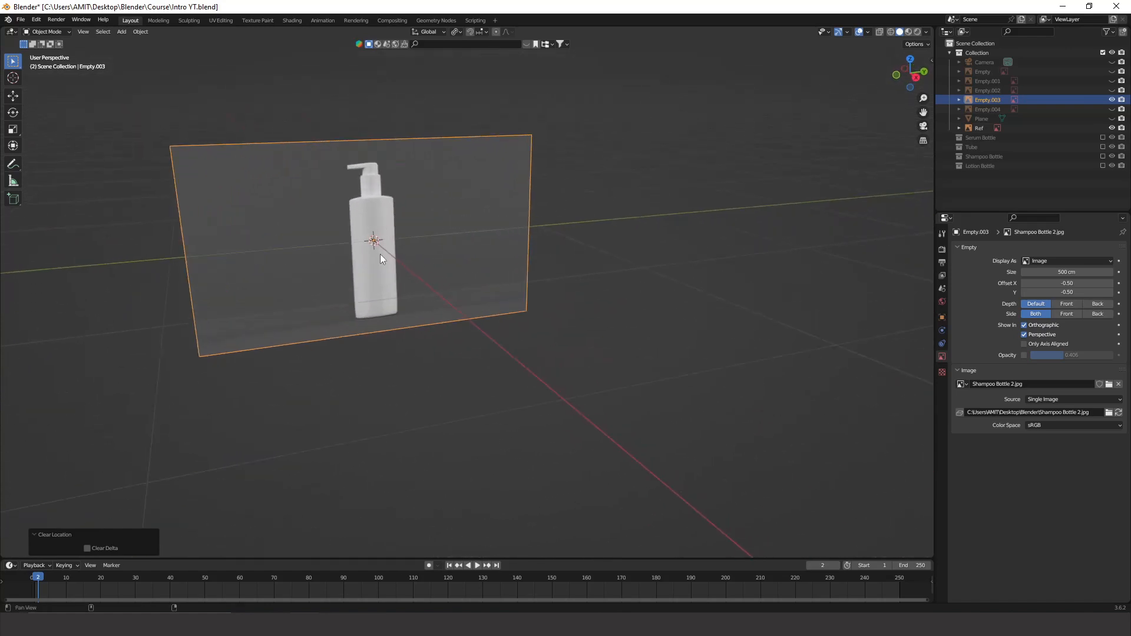
pyautogui.keyDown('shift'); pyautogui.moveTo(379, 253); pyautogui.dragTo(491, 301, button='middle'); pyautogui.keyUp('shift')
pyautogui.moveTo(568, 185); pyautogui.dragTo(884, 90, button='middle')
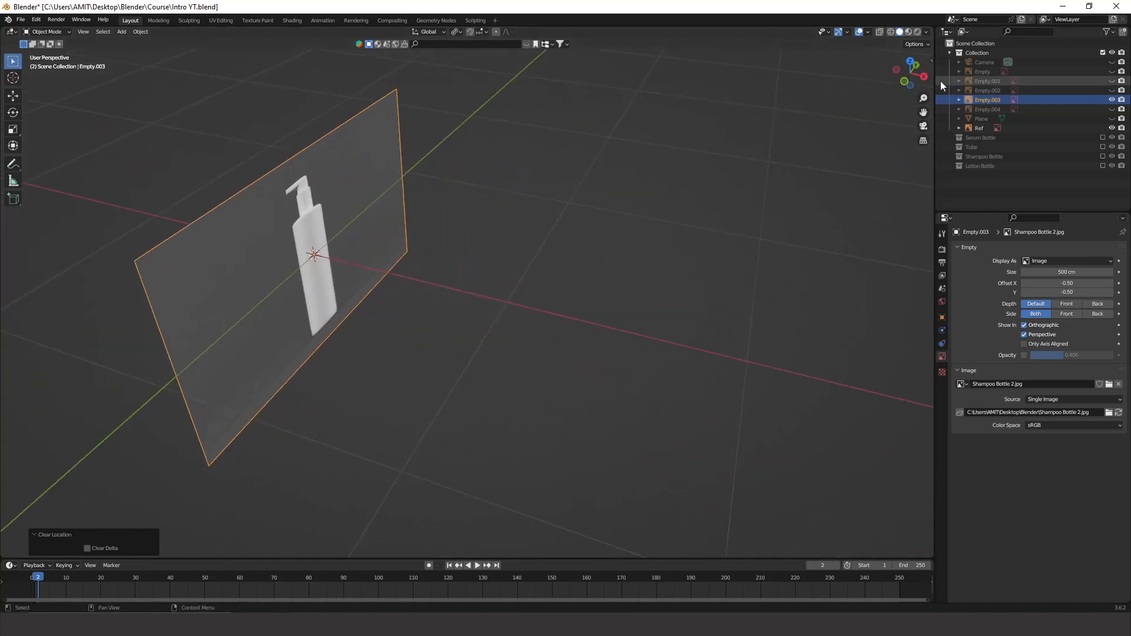
# In the right orthographic view, add a cylinder at the origin and scale it uniformly to about 0.103, slightly narrower than the bottle.
pyautogui.click(925, 78)
pyautogui.scroll(3, 589, 230)
pyautogui.keyDown('shift'); pyautogui.moveTo(539, 246); pyautogui.dragTo(191, 195, button='middle'); pyautogui.keyUp('shift')
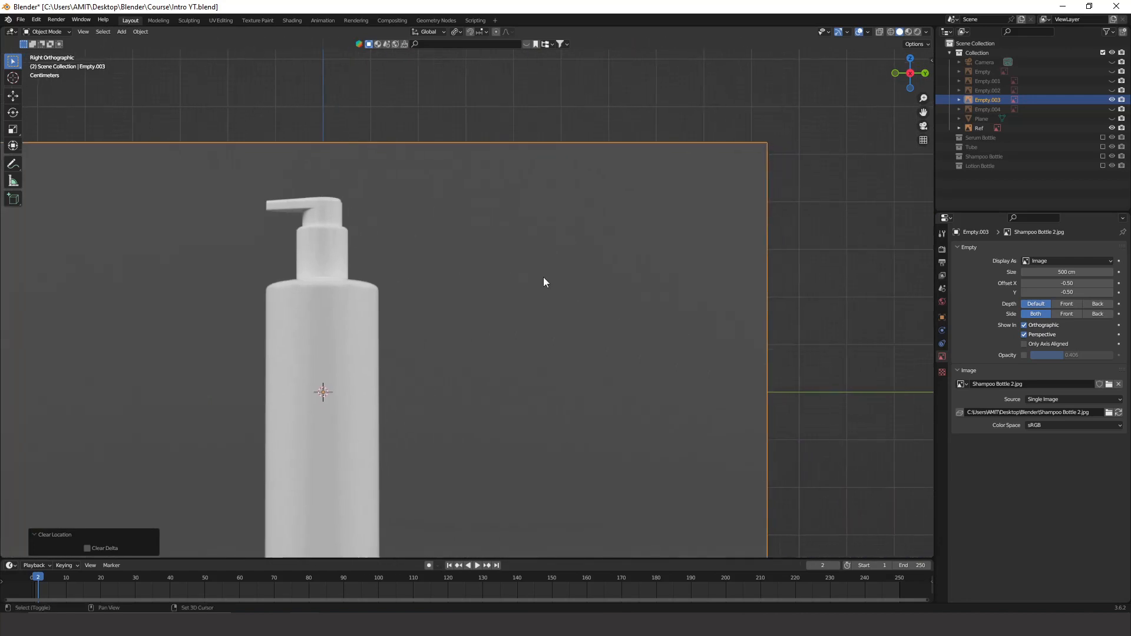
pyautogui.scroll(-1, 568, 267)
pyautogui.scroll(-5, 568, 270)
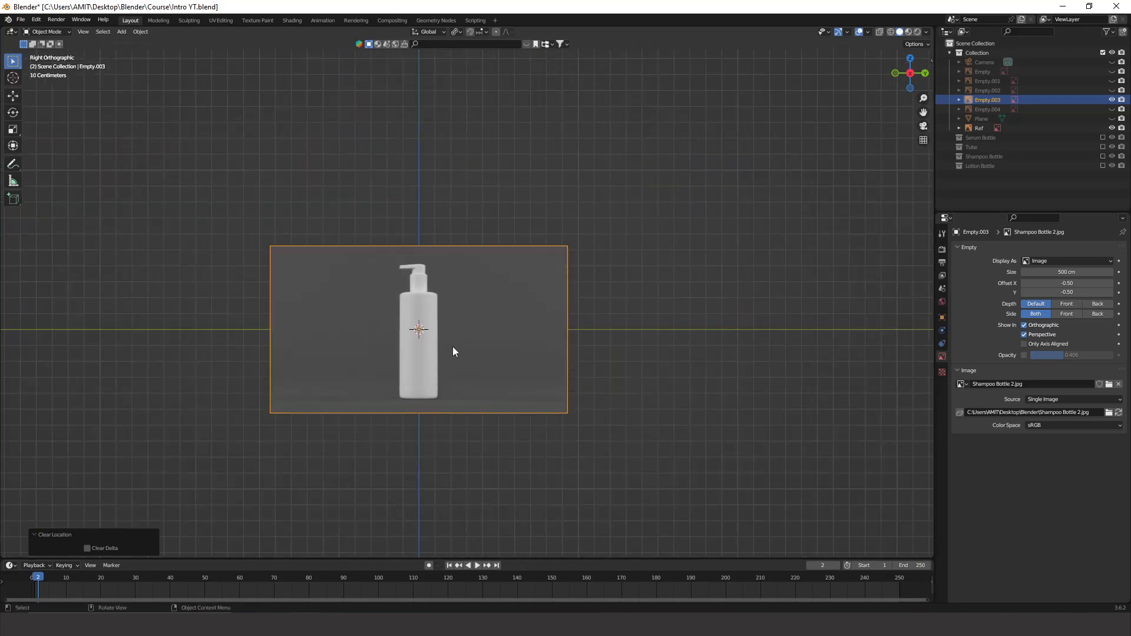
pyautogui.hotkey('shift', 'a')
pyautogui.moveTo(452, 347)
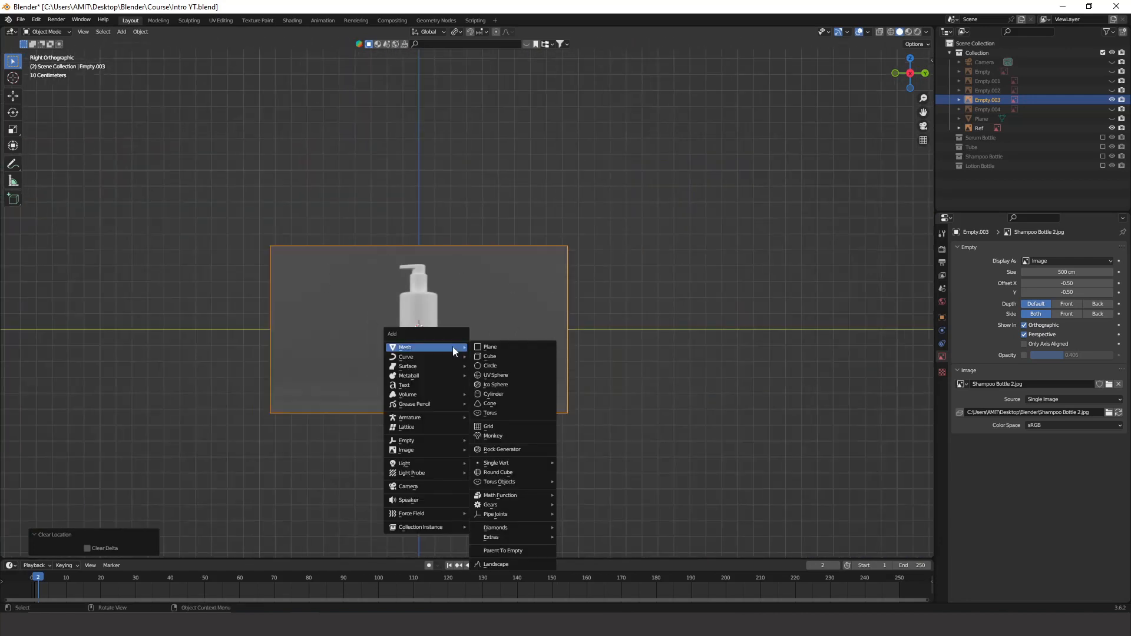
pyautogui.click(493, 394)
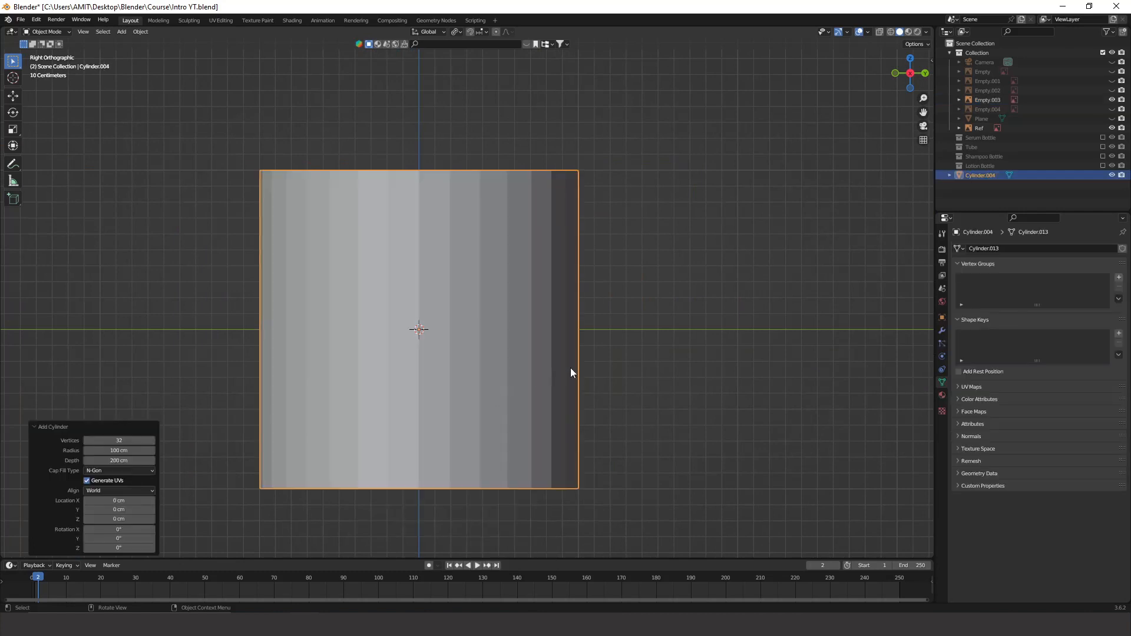
pyautogui.press('s')
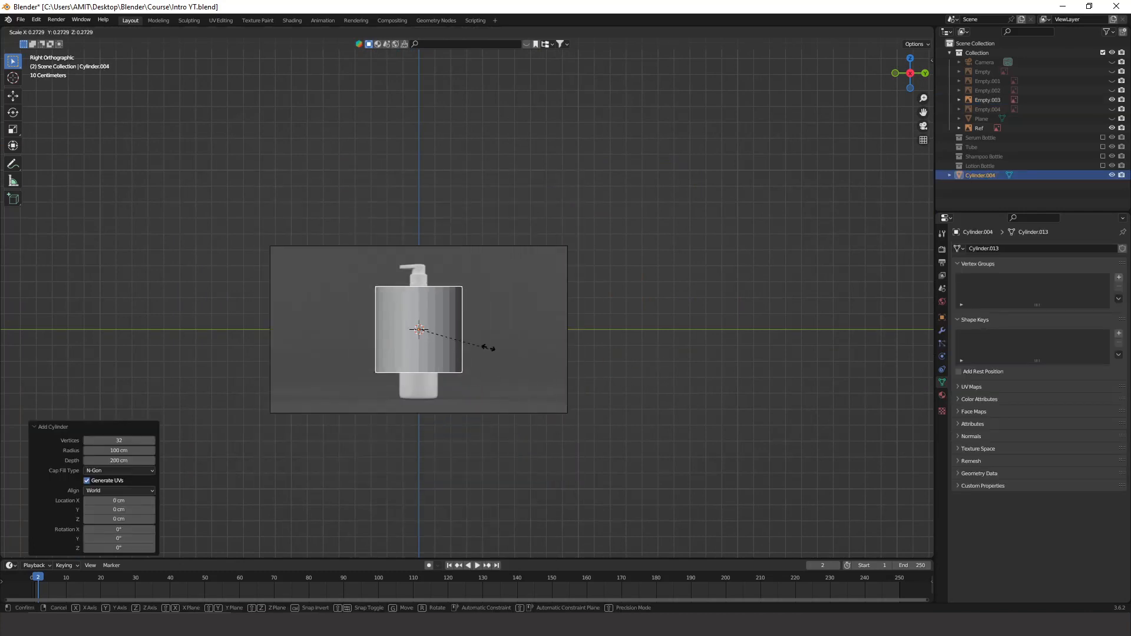
pyautogui.click(464, 339)
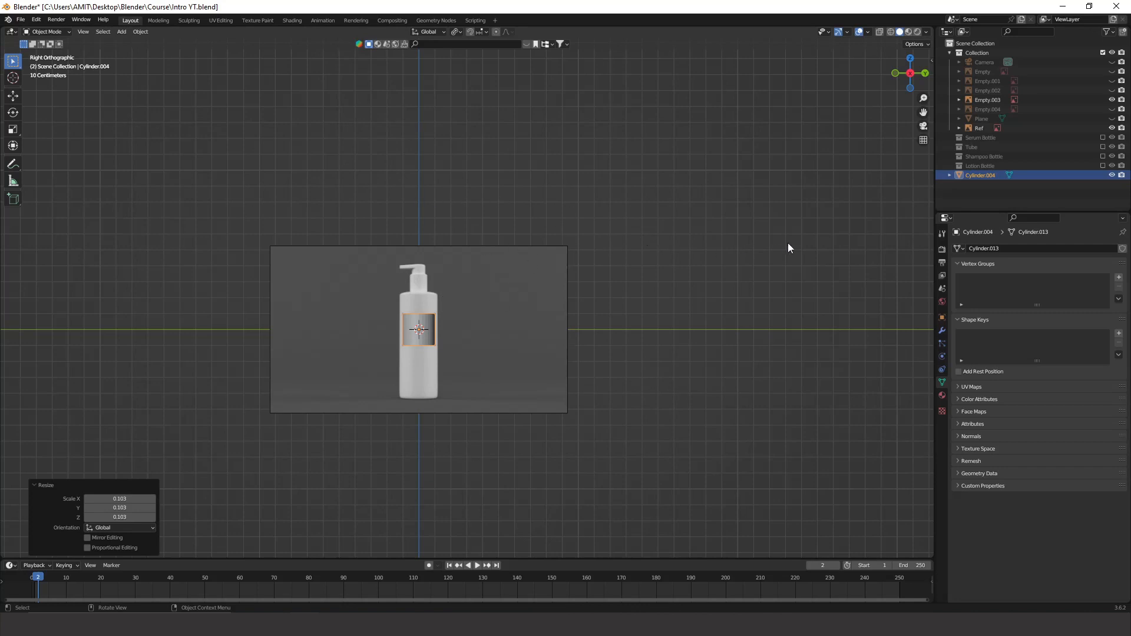
# Start the Shortcut VUr key display and set the cylinder's X, Y and Z dimensions to 15 cm.
pyautogui.press('n')
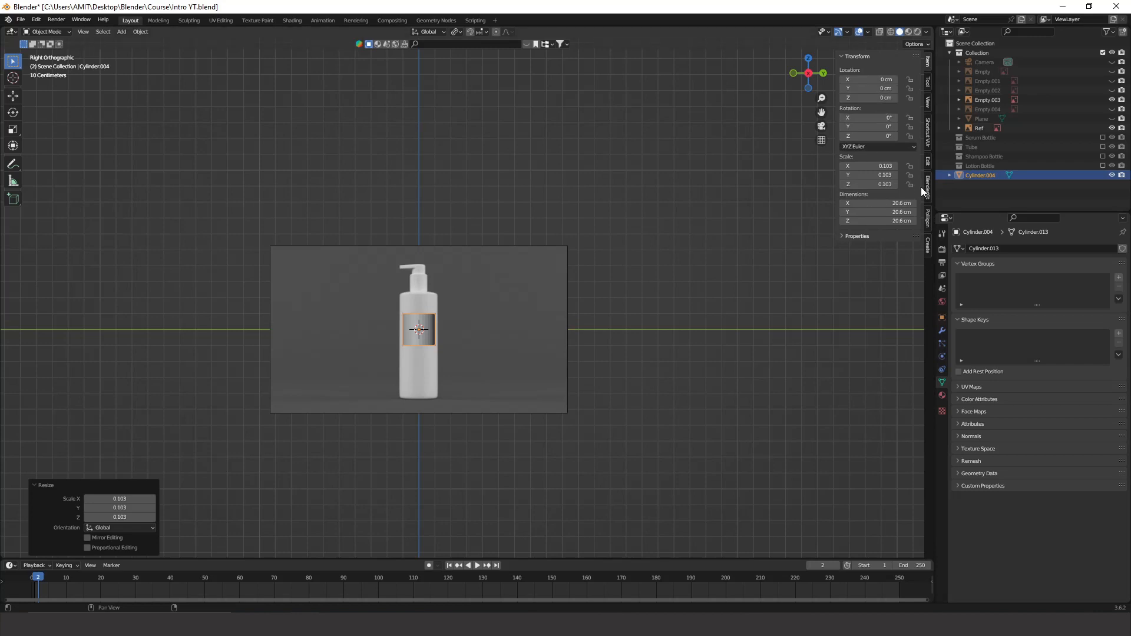
pyautogui.click(928, 141)
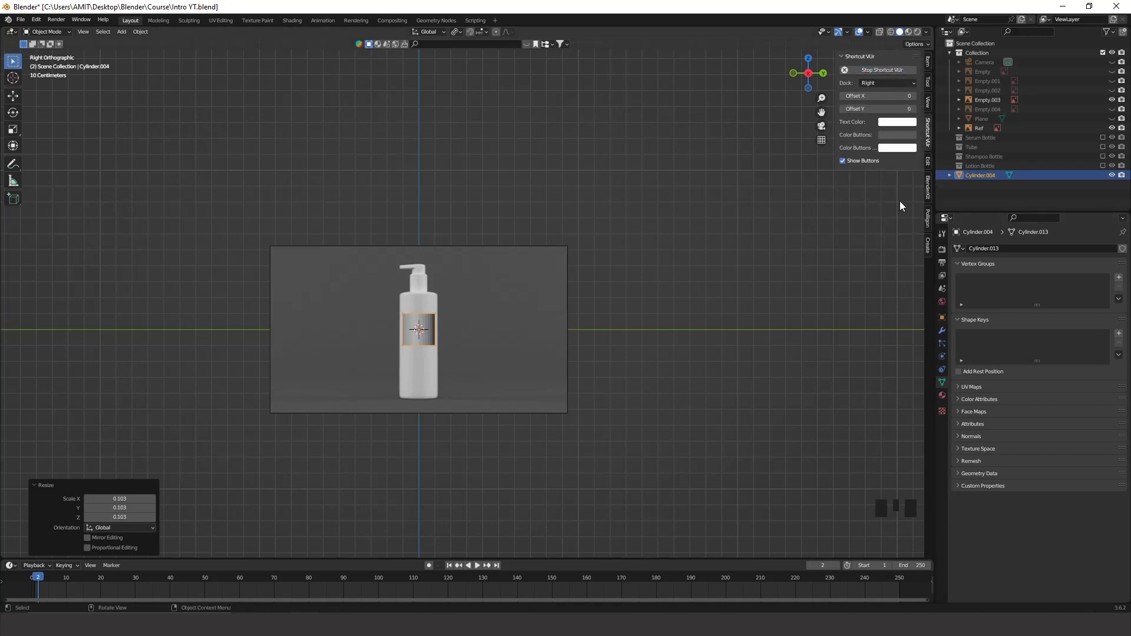
pyautogui.click(928, 63)
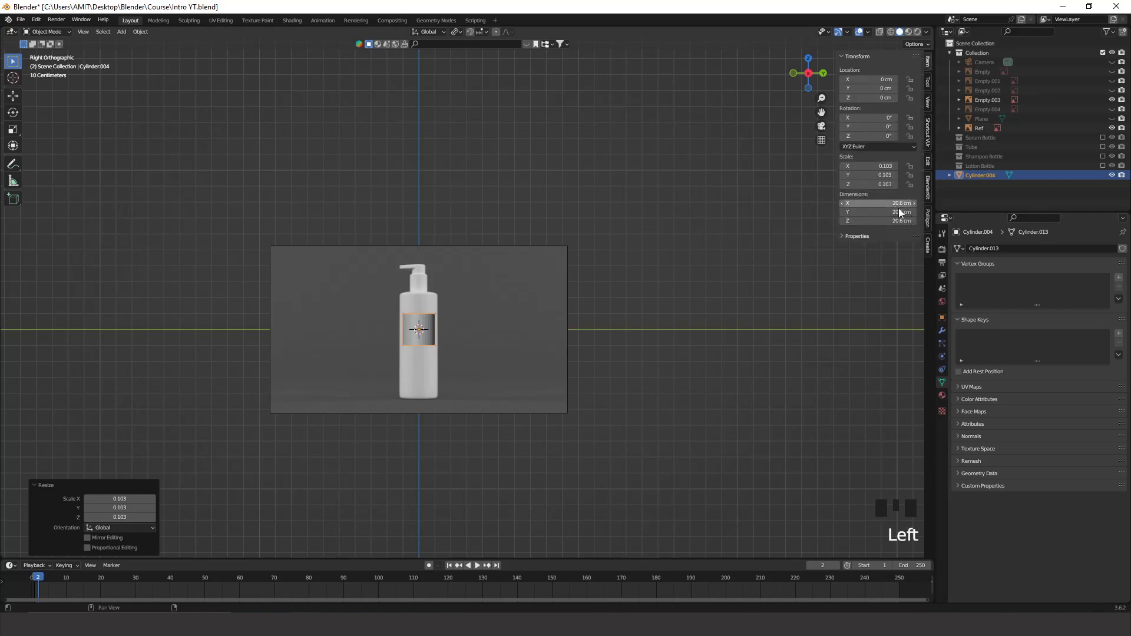
pyautogui.scroll(5, 412, 377)
pyautogui.keyDown('shift'); pyautogui.moveTo(432, 376); pyautogui.dragTo(677, 389, button='middle'); pyautogui.keyUp('shift')
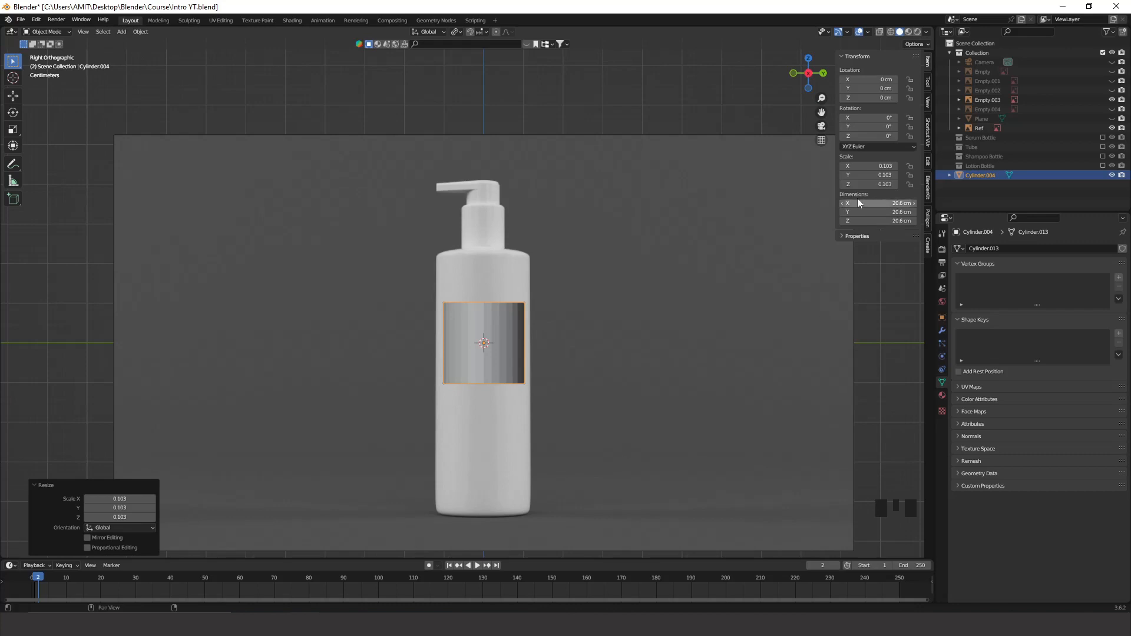
pyautogui.moveTo(857, 203); pyautogui.dragTo(894, 207)
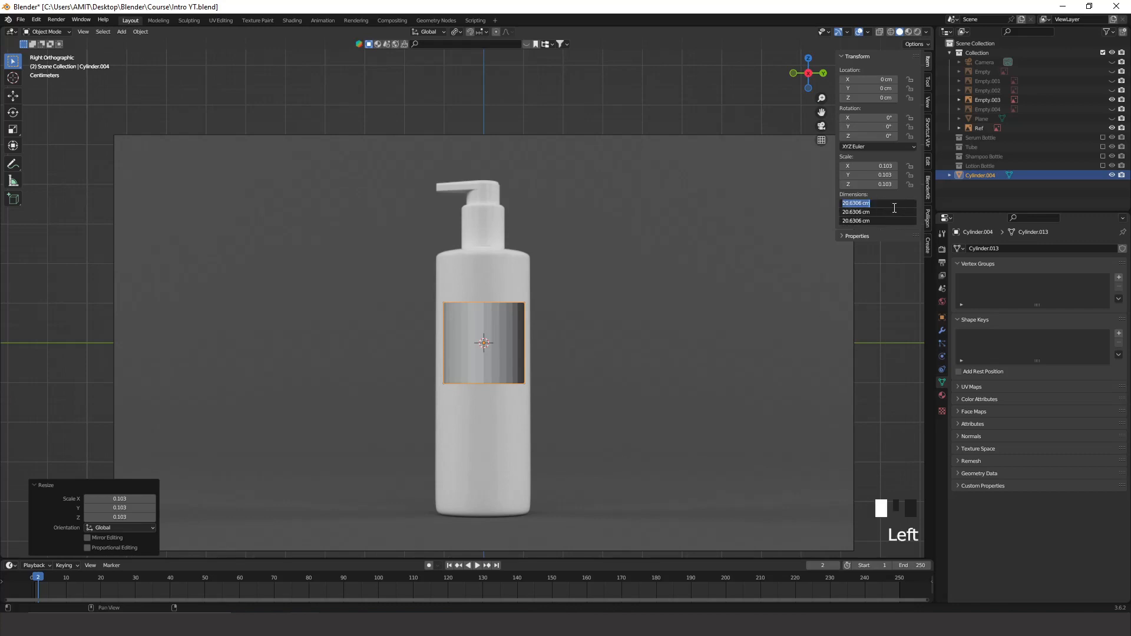
pyautogui.write('15')
pyautogui.press('Return')
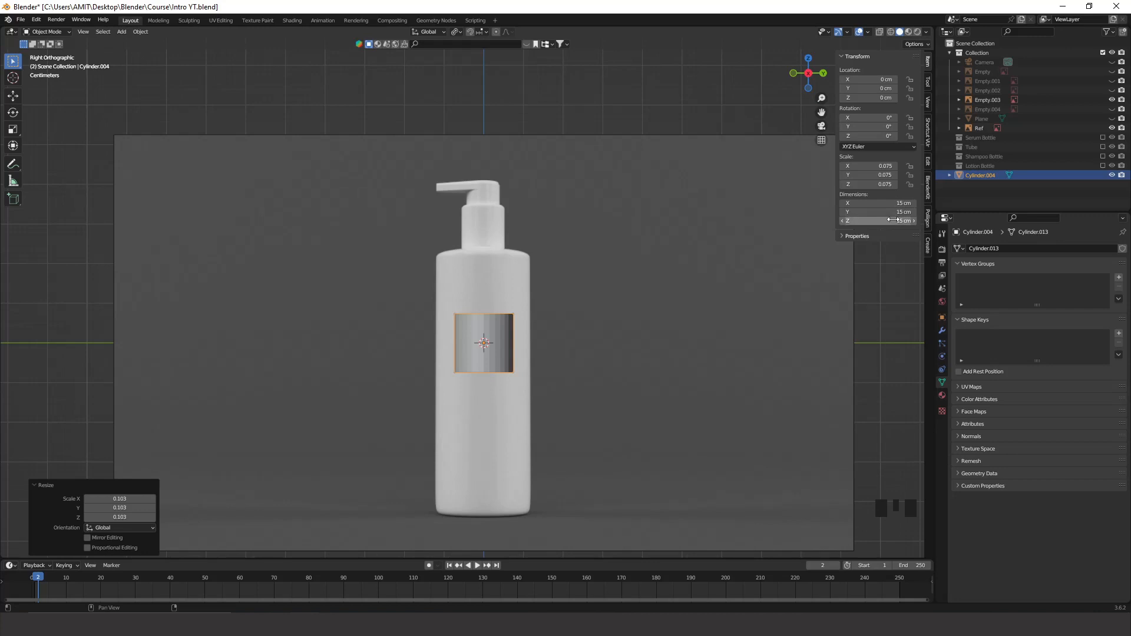
# Check the length unit in the scene's unit settings.
pyautogui.click(941, 291)
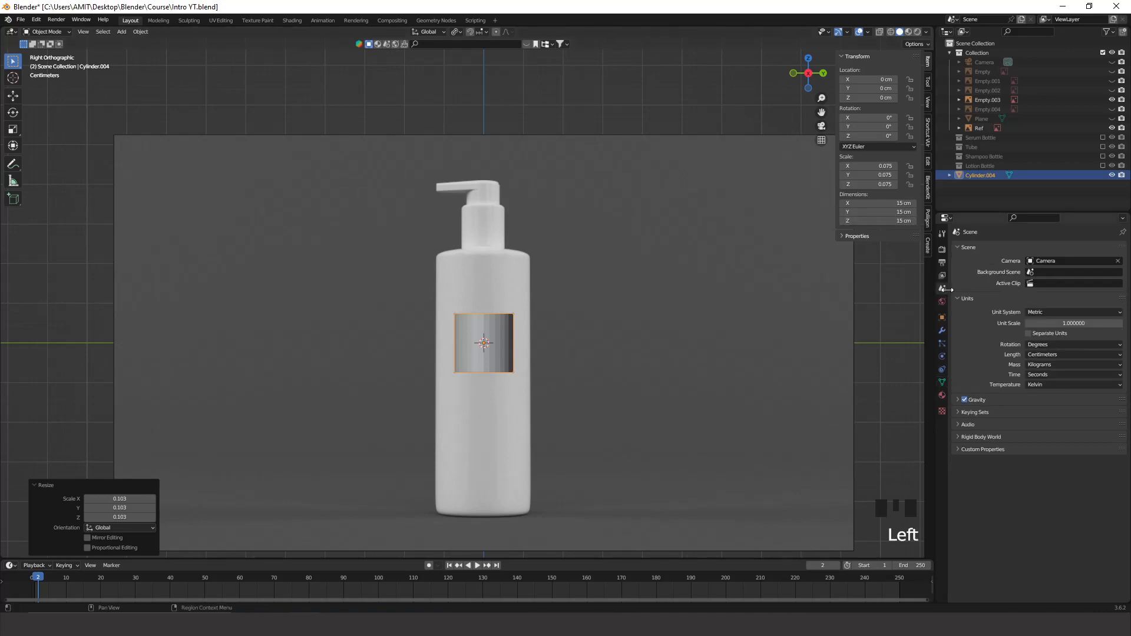
pyautogui.click(962, 299)
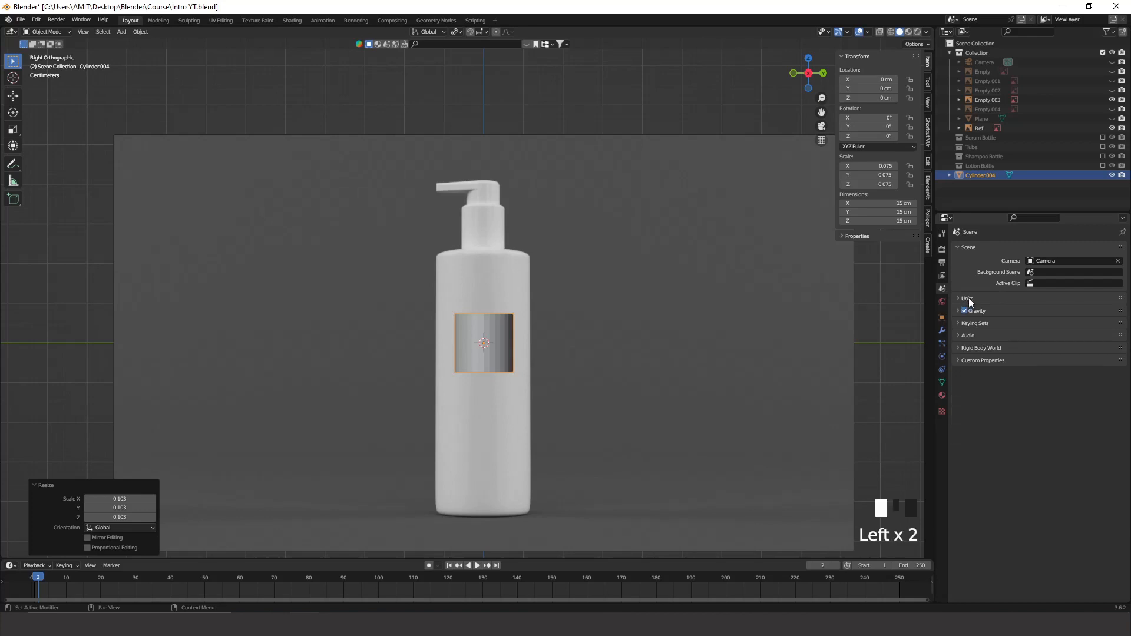
pyautogui.click(967, 299)
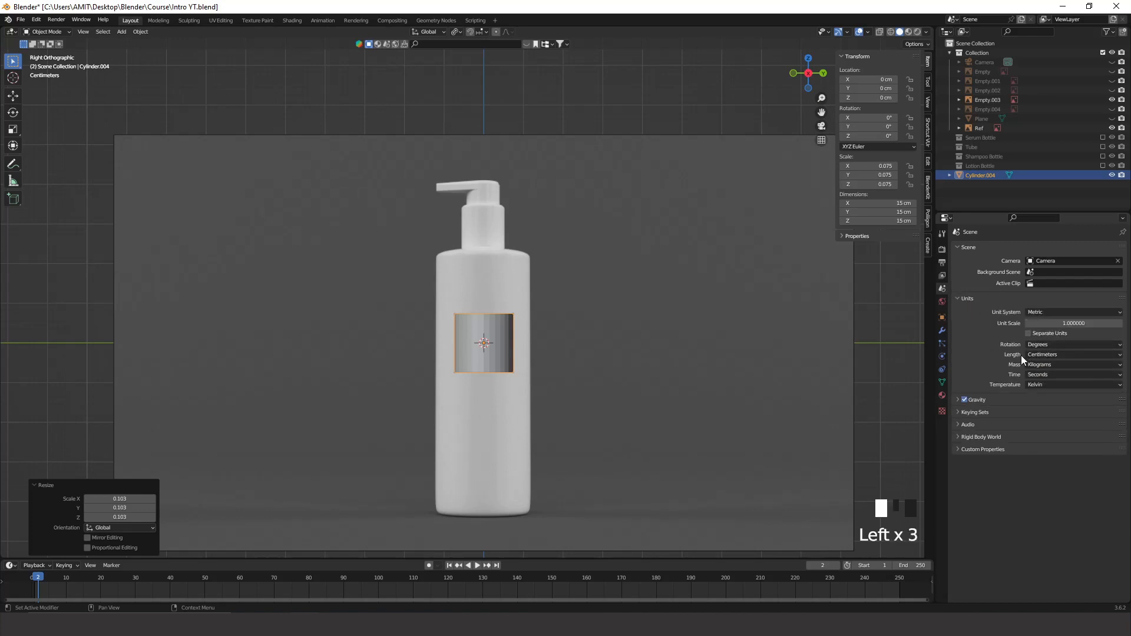
pyautogui.click(1053, 354)
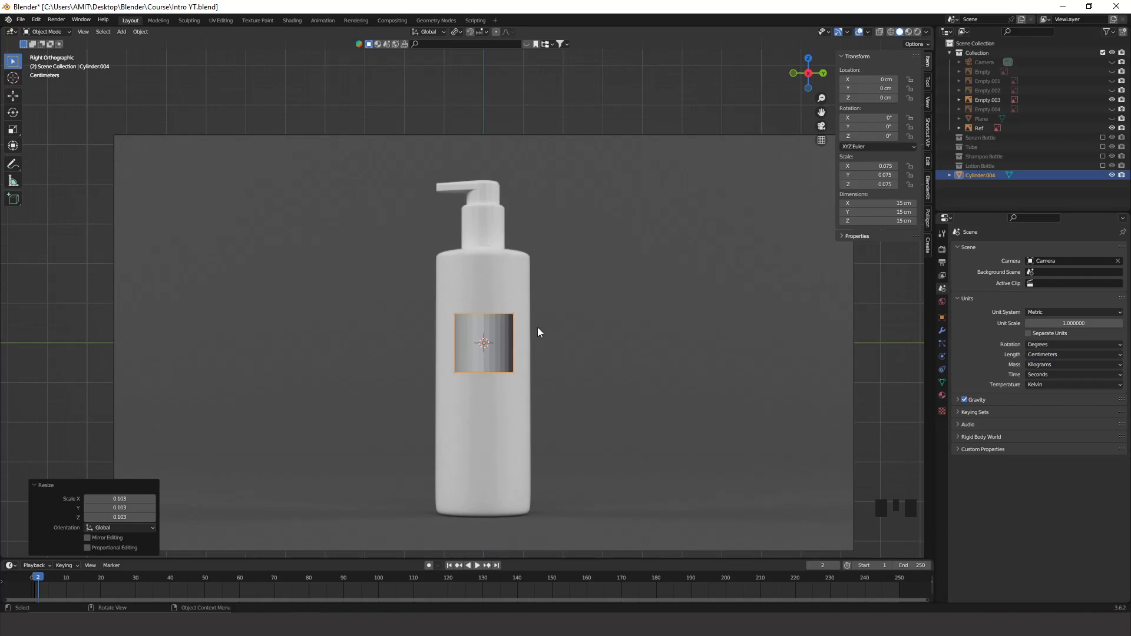
# Scale the Empty.003 bottle image down by about 0.647 and again by about 0.972 to match the bottle's width to the cylinder.
pyautogui.scroll(2, 471, 277)
pyautogui.click(486, 343)
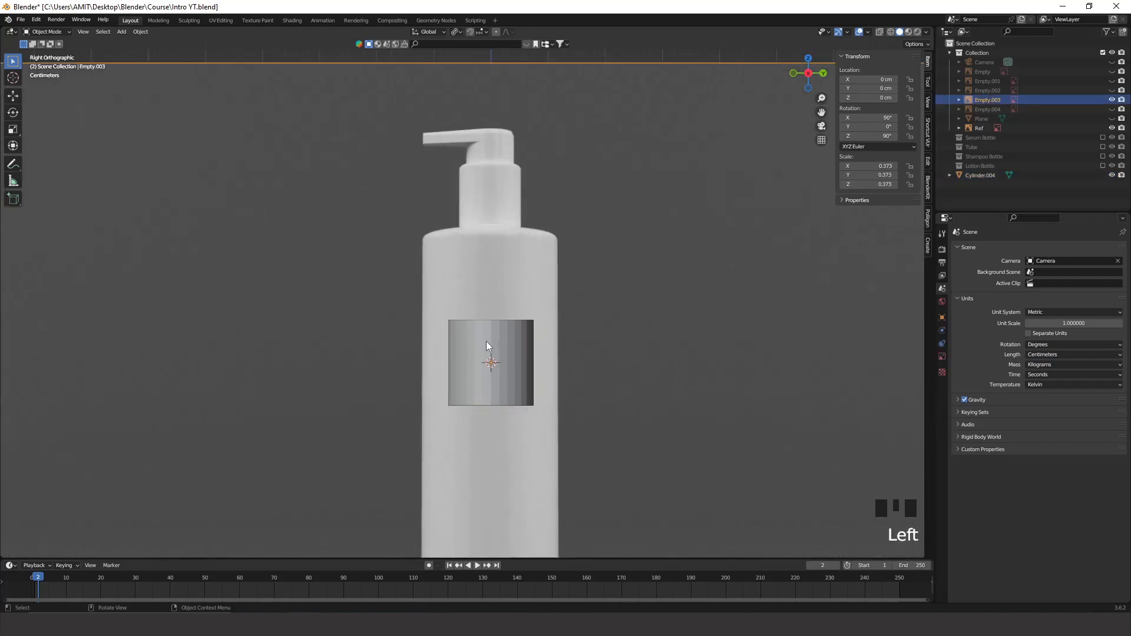
pyautogui.press('s')
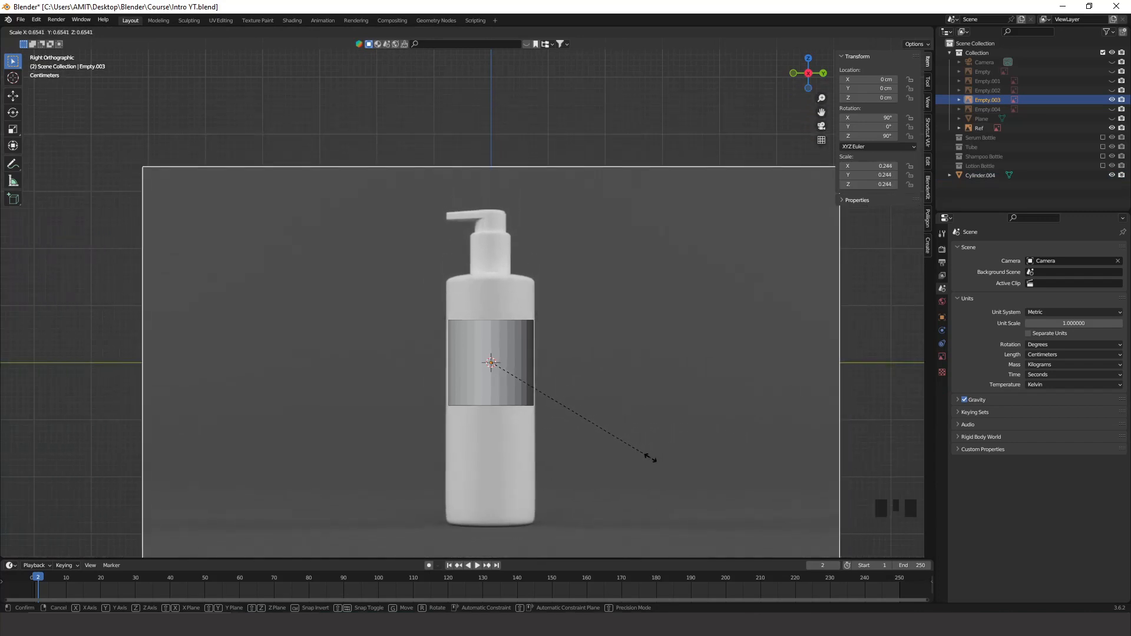
pyautogui.click(631, 457)
pyautogui.scroll(4, 557, 411)
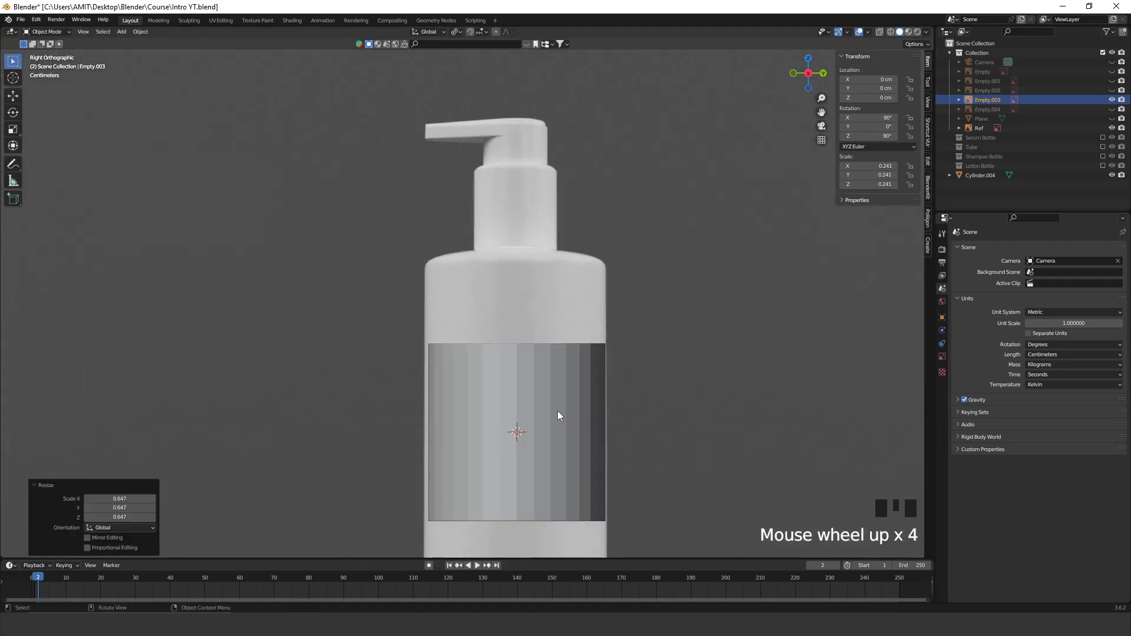
pyautogui.press('s')
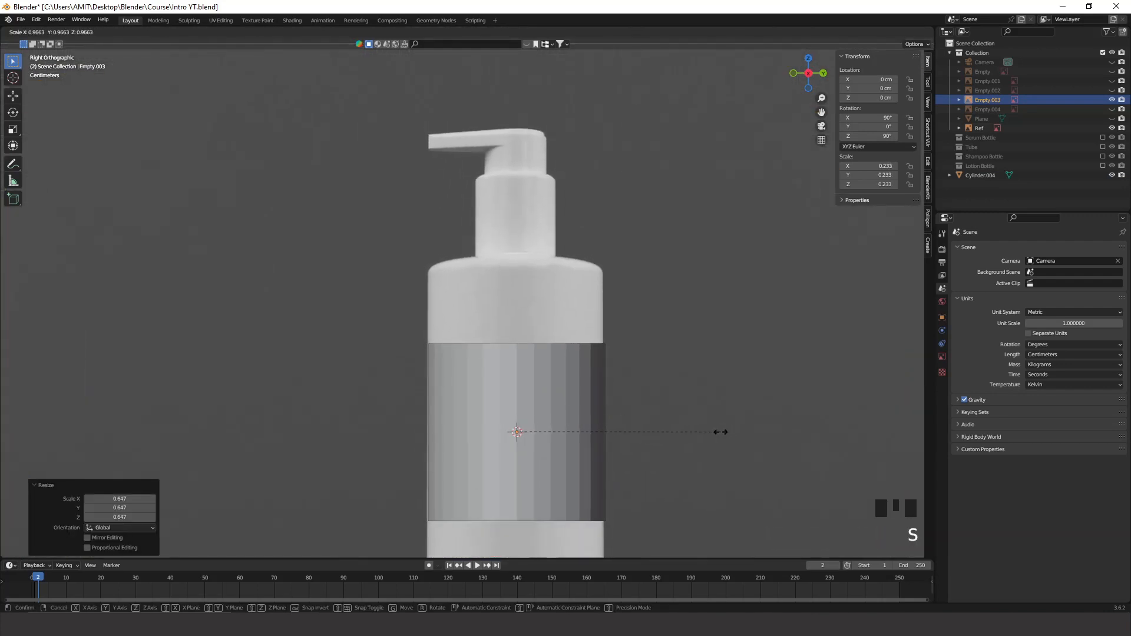
pyautogui.click(721, 432)
# Move the bottle image about 0.115 cm along the Y axis to align the bottle's sides with the cylinder.
pyautogui.scroll(3, 641, 388)
pyautogui.keyDown('shift'); pyautogui.moveTo(695, 379); pyautogui.dragTo(608, 344, button='middle'); pyautogui.keyUp('shift')
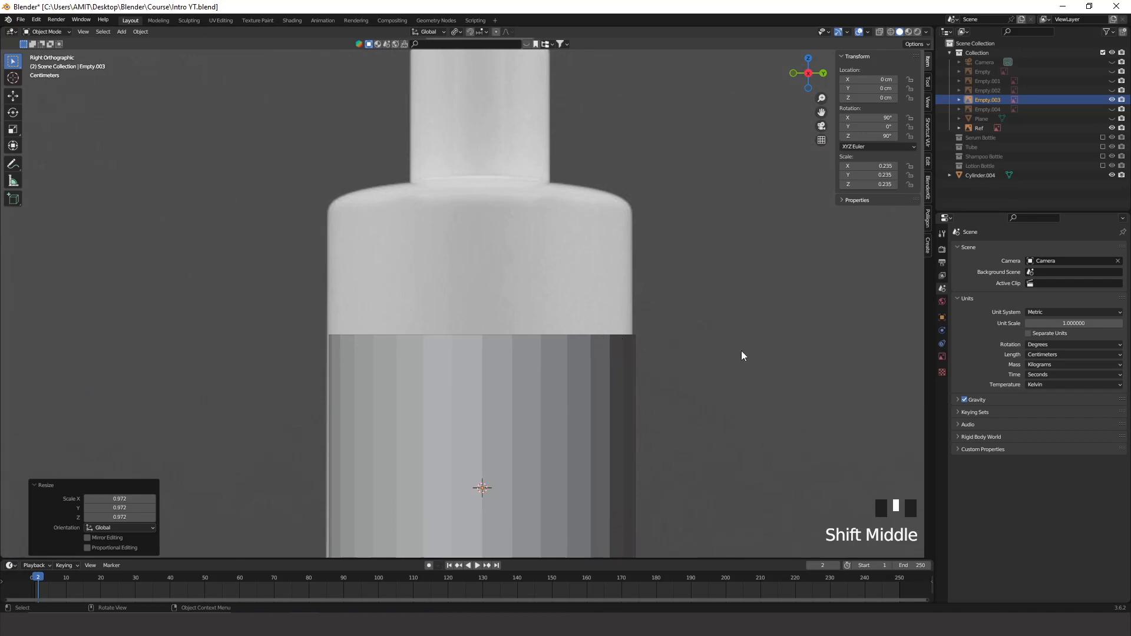
pyautogui.press('g')
pyautogui.press('y')
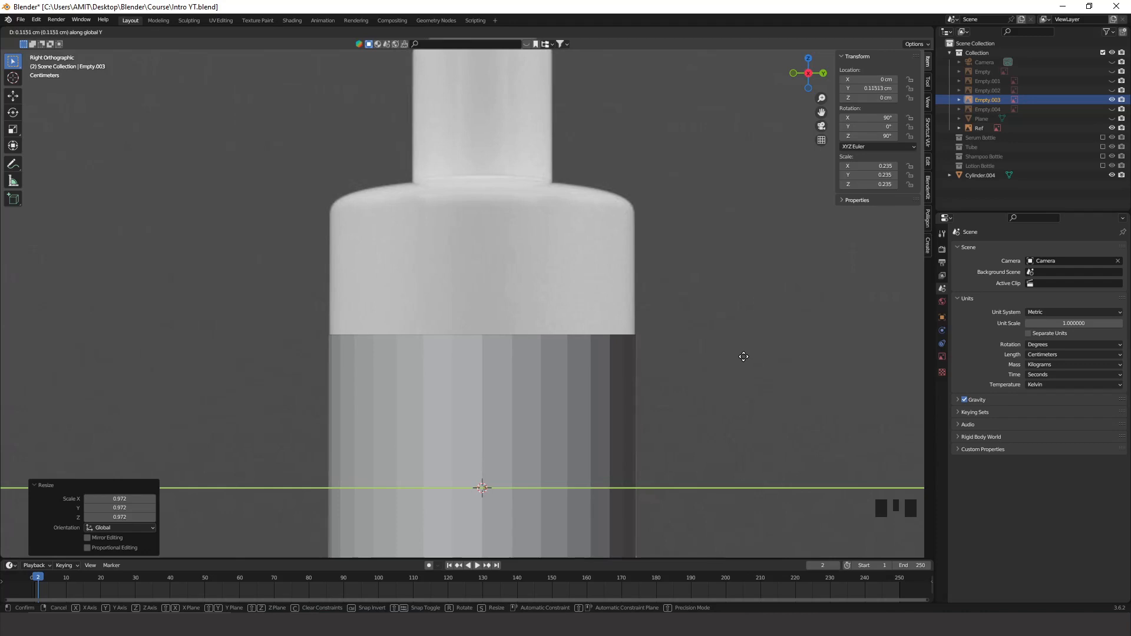
pyautogui.click(743, 357)
# In X-ray vertex editing, move the cylinder's bottom vertices down about 20.05 cm along Z to the base of the reference bottle.
pyautogui.scroll(-5, 614, 414)
pyautogui.keyDown('shift'); pyautogui.moveTo(613, 414); pyautogui.dragTo(623, 299, button='middle'); pyautogui.keyUp('shift')
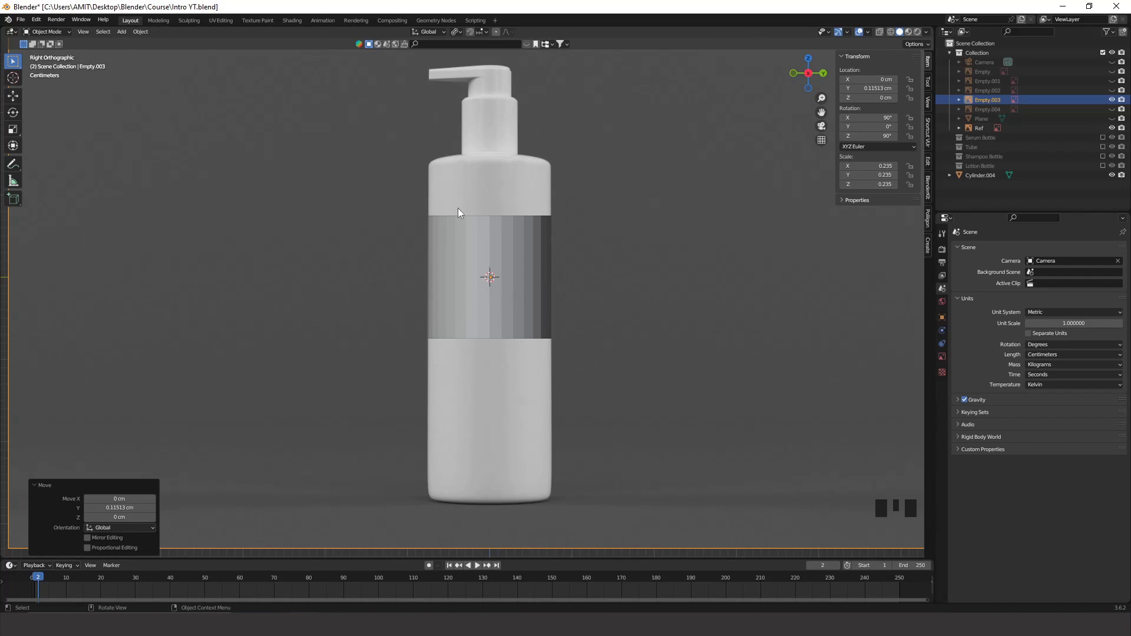
pyautogui.click(497, 287)
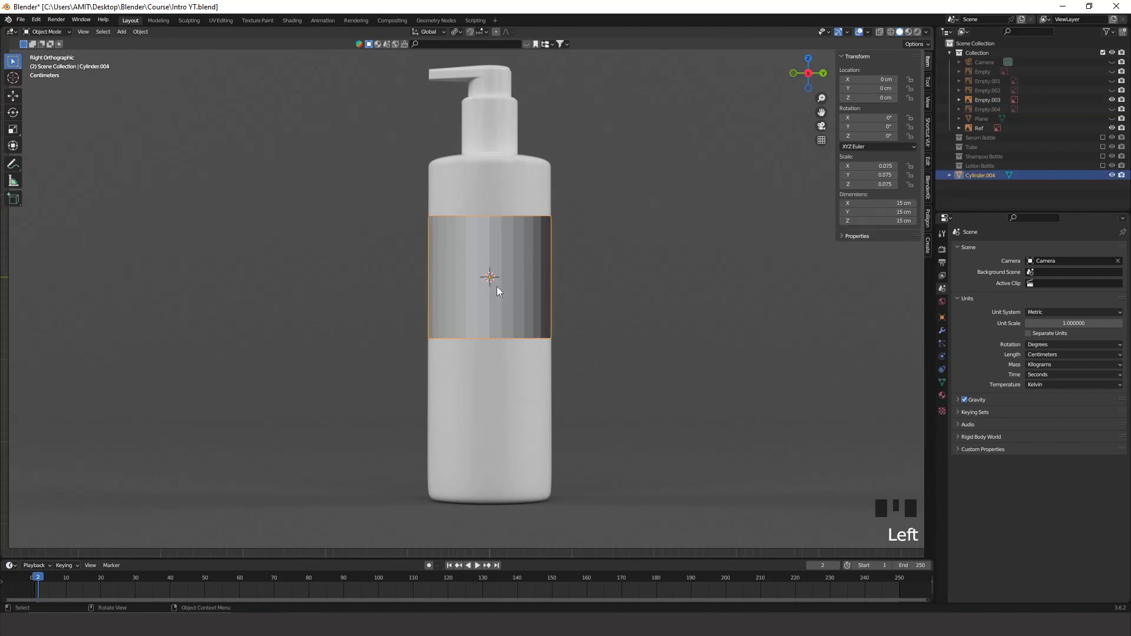
pyautogui.press('Tab')
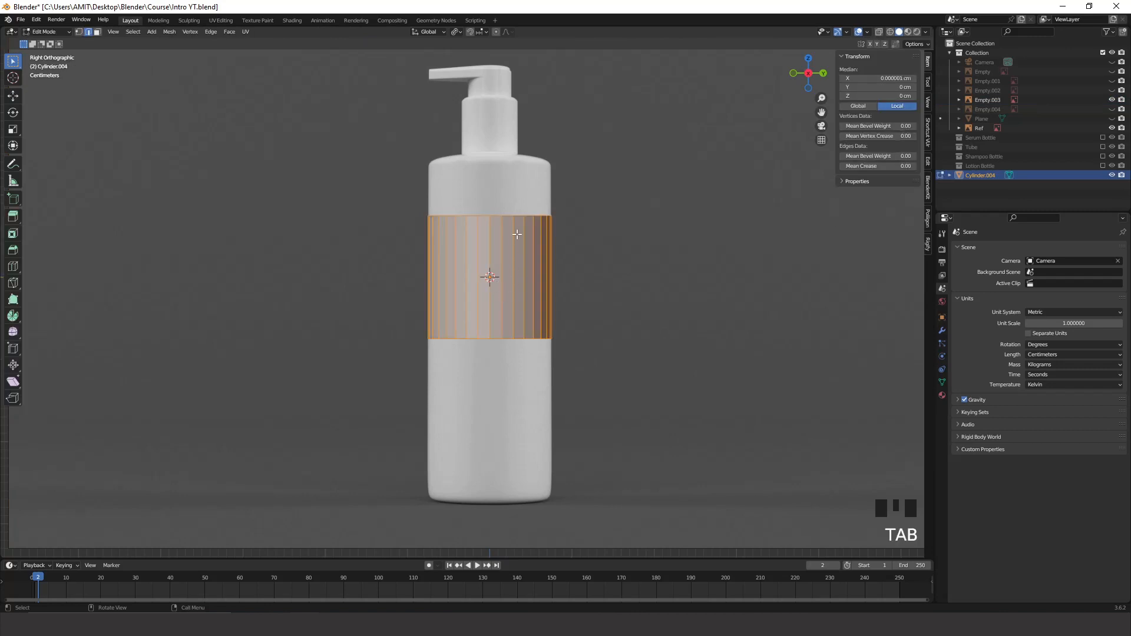
pyautogui.press('1')
pyautogui.hotkey('alt', 'z')
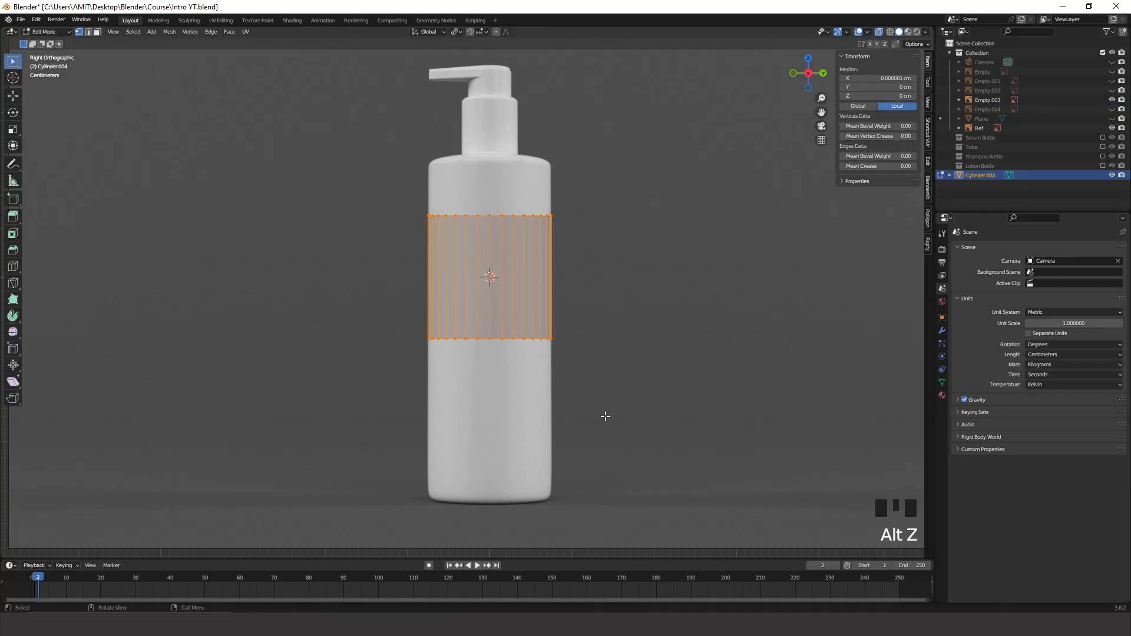
pyautogui.moveTo(610, 421); pyautogui.dragTo(384, 308)
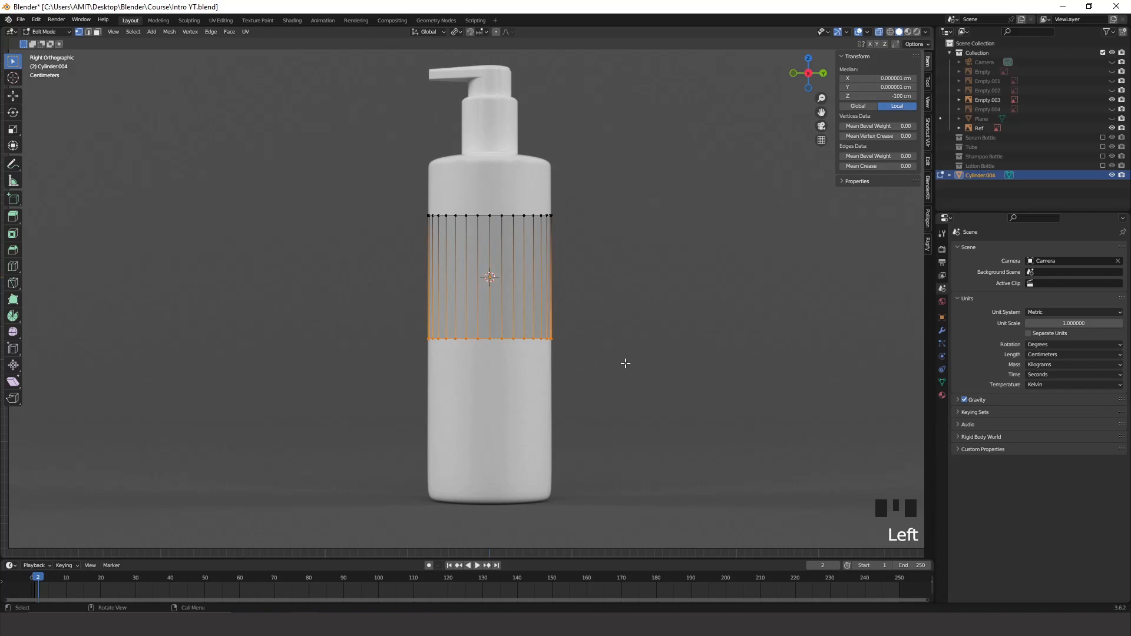
pyautogui.press('g')
pyautogui.press('z')
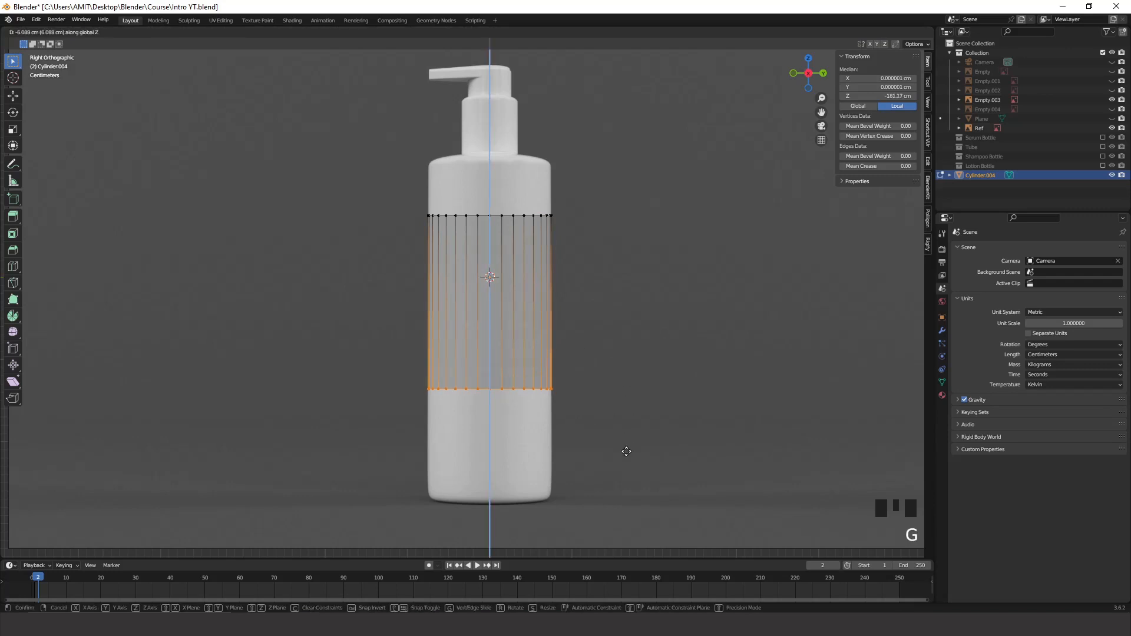
pyautogui.click(624, 530)
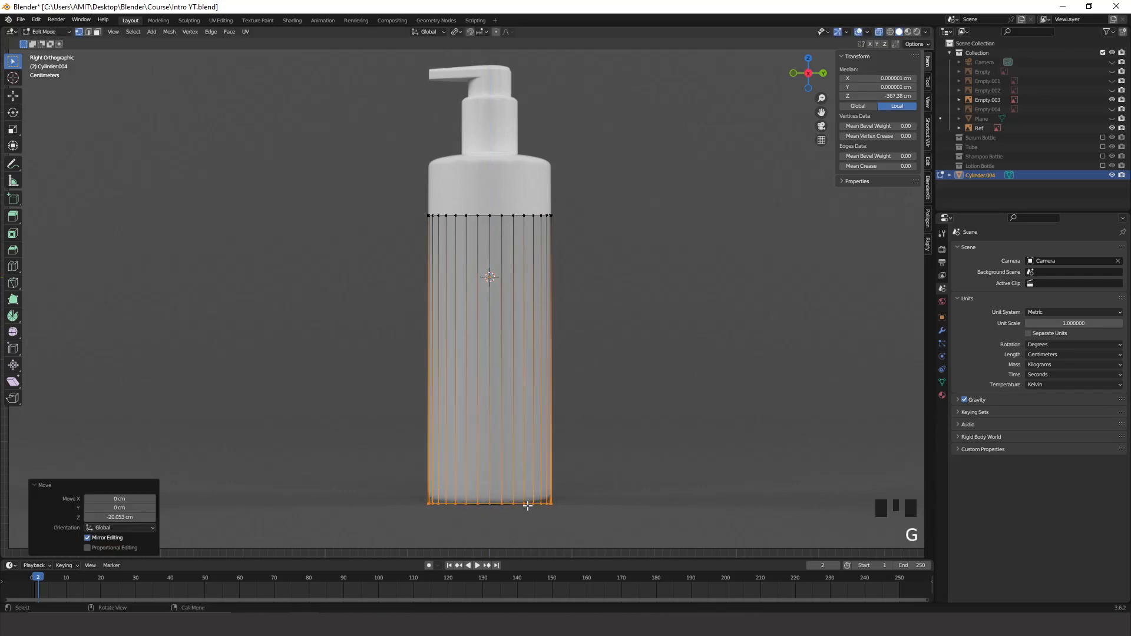
# Move the cylinder's top vertices up about 6.02 cm along Z to where the bottle's shoulder starts to curve.
pyautogui.keyDown('shift'); pyautogui.moveTo(611, 292); pyautogui.dragTo(608, 414, button='middle'); pyautogui.keyUp('shift')
pyautogui.moveTo(590, 255); pyautogui.dragTo(436, 365)
pyautogui.press('g')
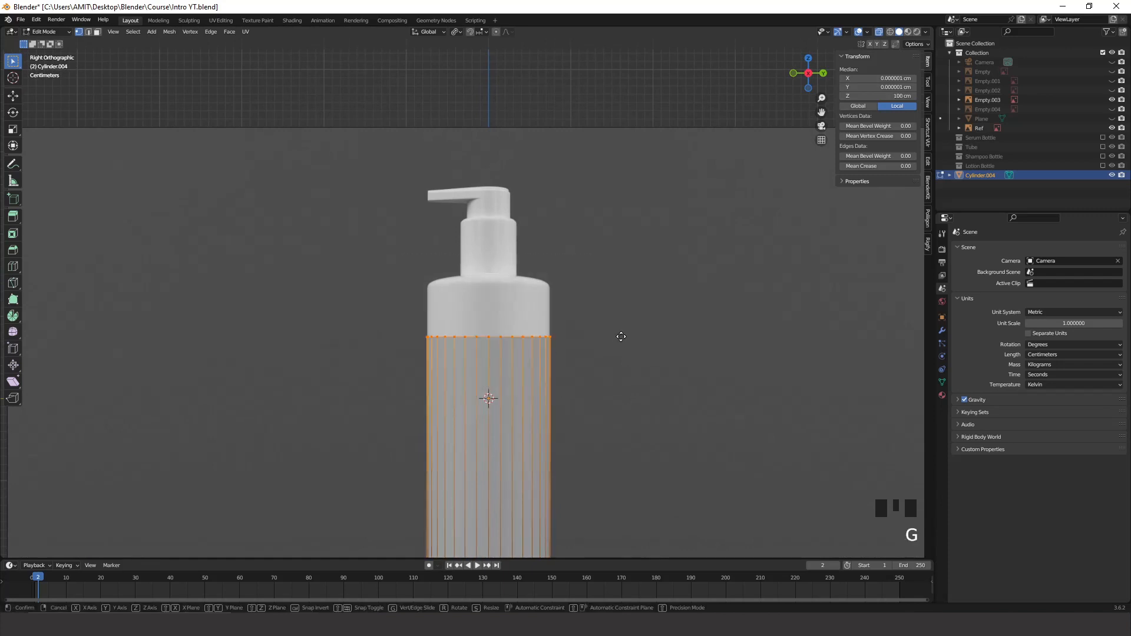
pyautogui.press('z')
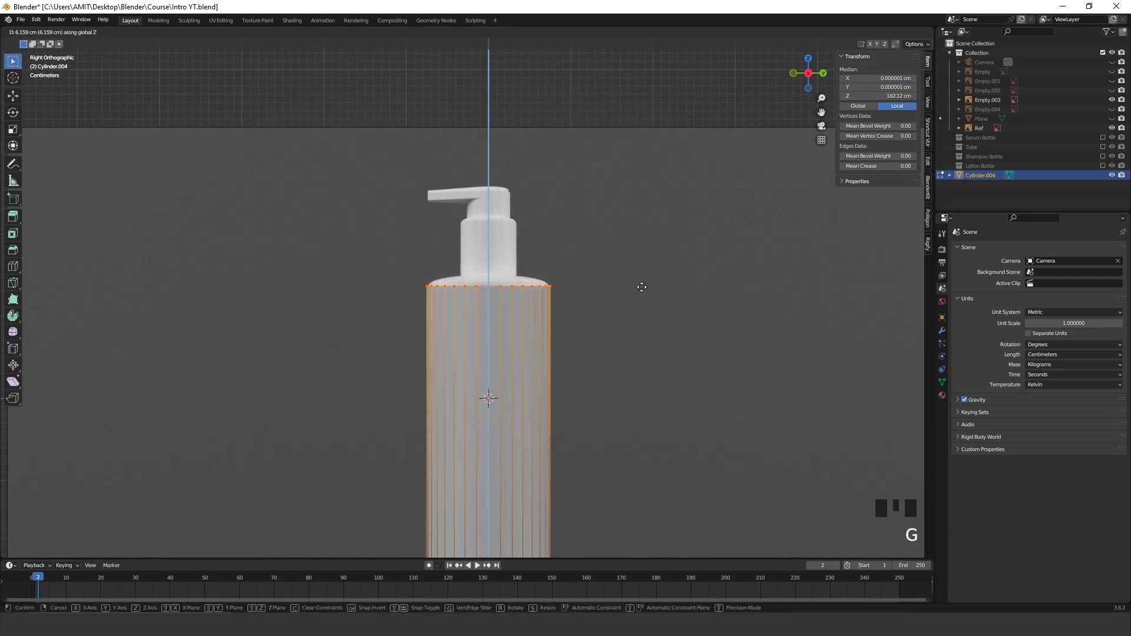
pyautogui.click(638, 285)
# Extrude the cylinder's top up about 0.54 cm and scale the new ring to about 0.958 to start the rounded shoulder.
pyautogui.scroll(2, 627, 294)
pyautogui.keyDown('shift'); pyautogui.moveTo(631, 308); pyautogui.dragTo(680, 322, button='middle'); pyautogui.keyUp('shift')
pyautogui.scroll(1, 639, 321)
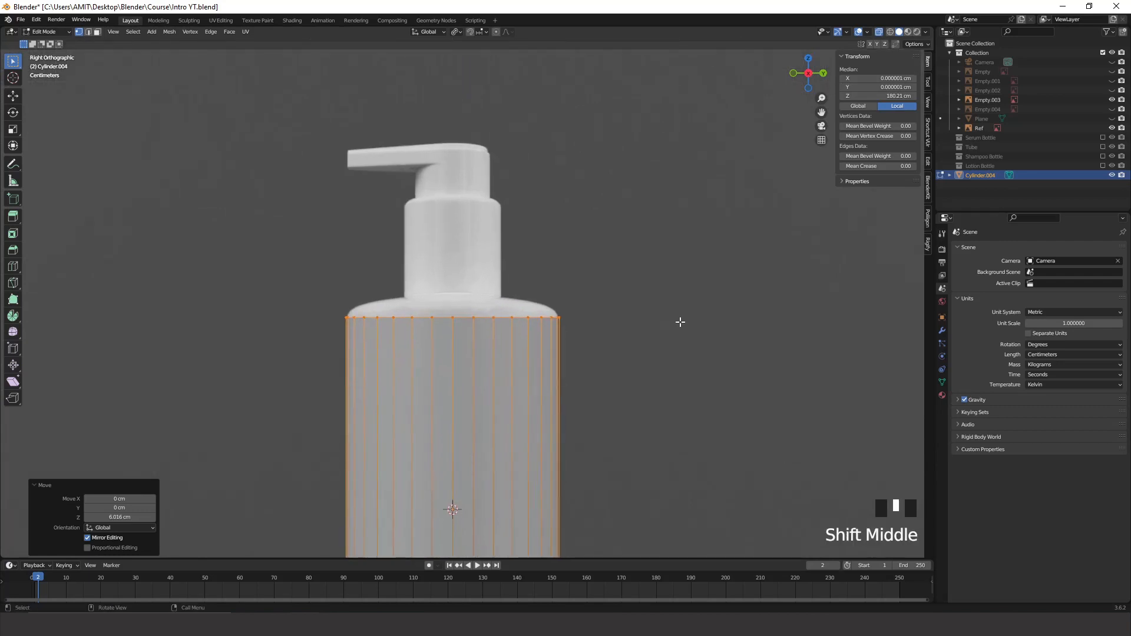
pyautogui.press('e')
pyautogui.click(679, 313)
pyautogui.press('s')
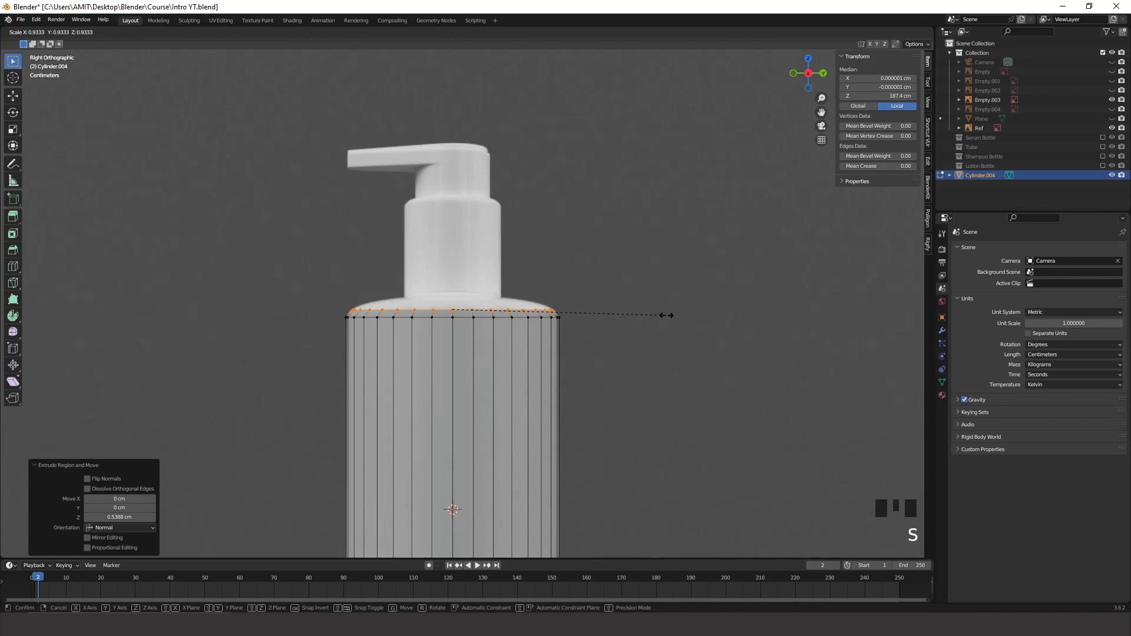
pyautogui.click(666, 314)
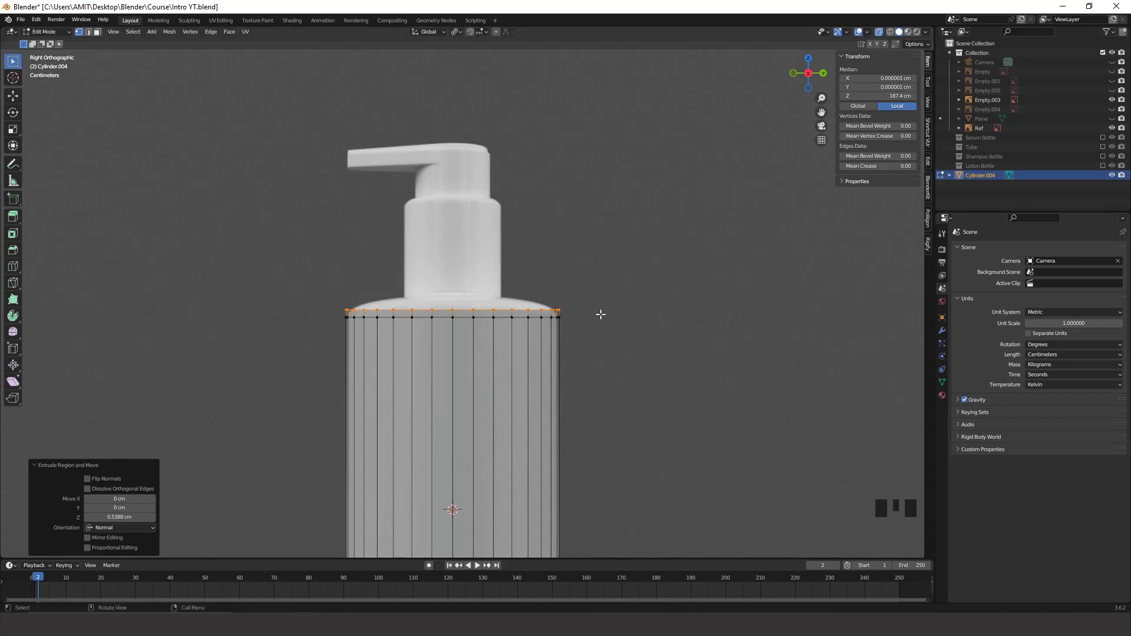
pyautogui.press('s')
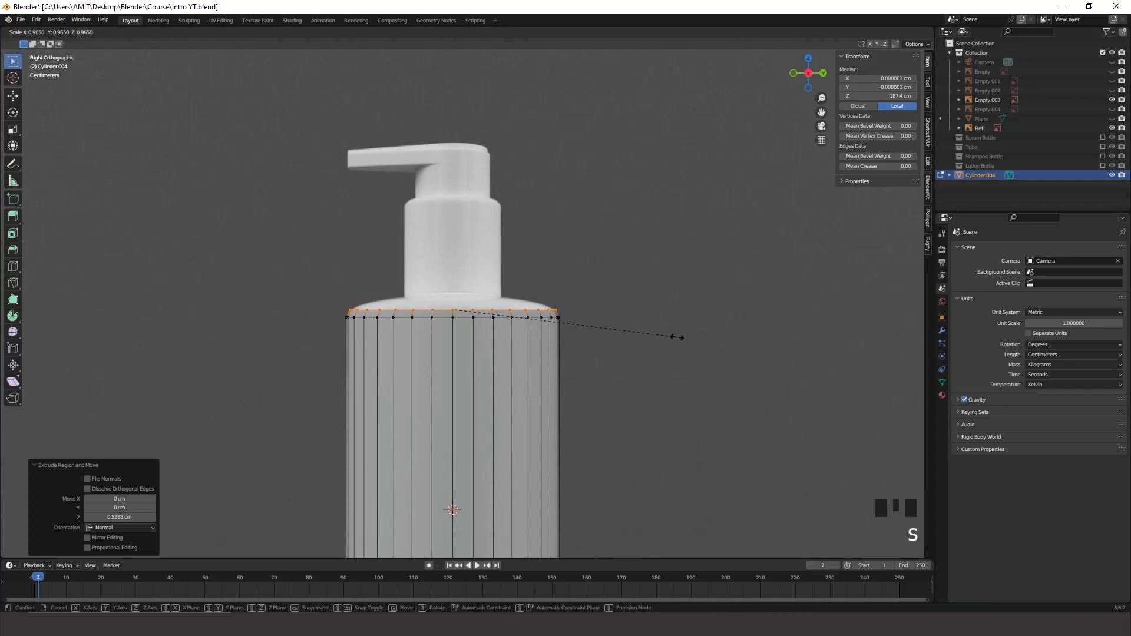
pyautogui.click(677, 336)
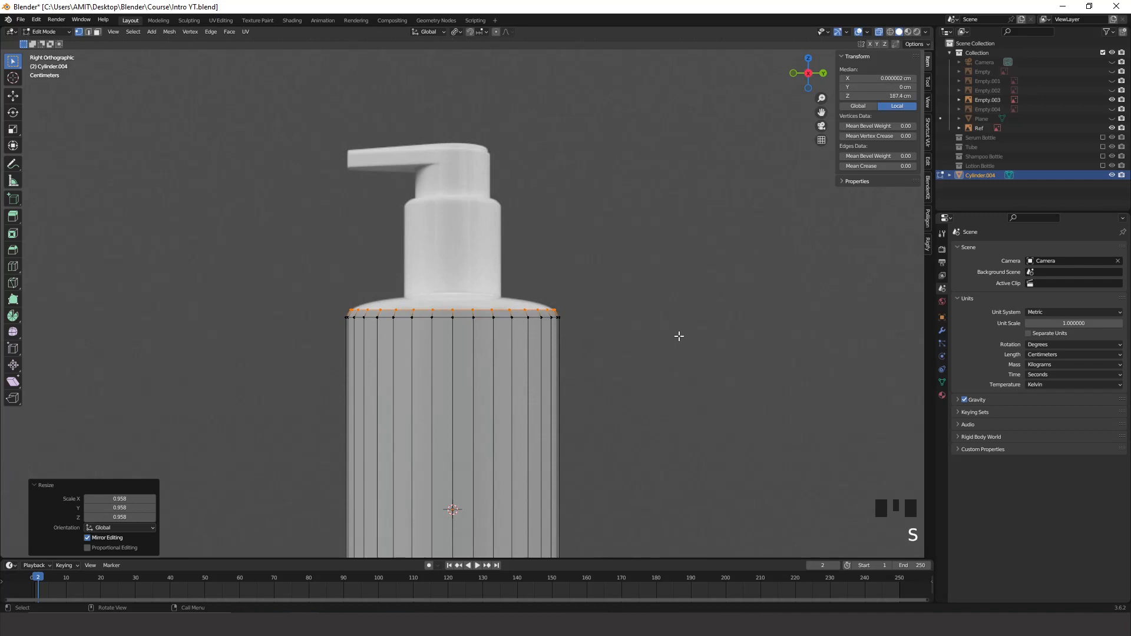
# Extrude a second shoulder ring up about 0.46 cm and scale it to about 0.81 to follow the reference curve.
pyautogui.press('e')
pyautogui.click(677, 331)
pyautogui.press('s')
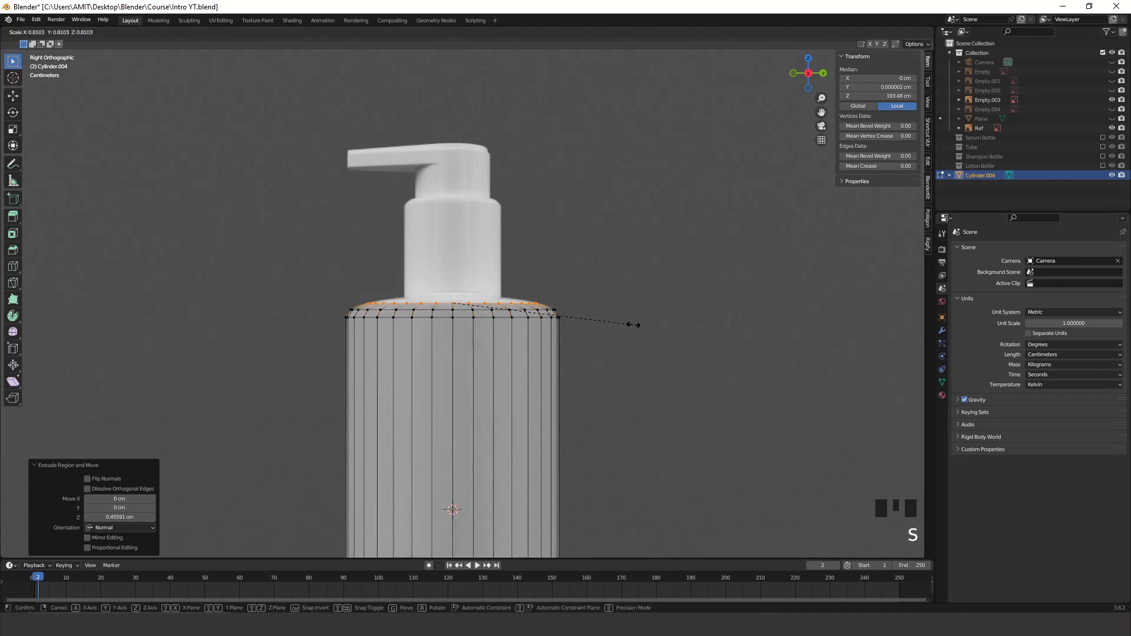
pyautogui.click(634, 324)
# Extrude a third shoulder ring up about 0.37 cm and scale it to about 0.521 to narrow it to the neck.
pyautogui.press('e')
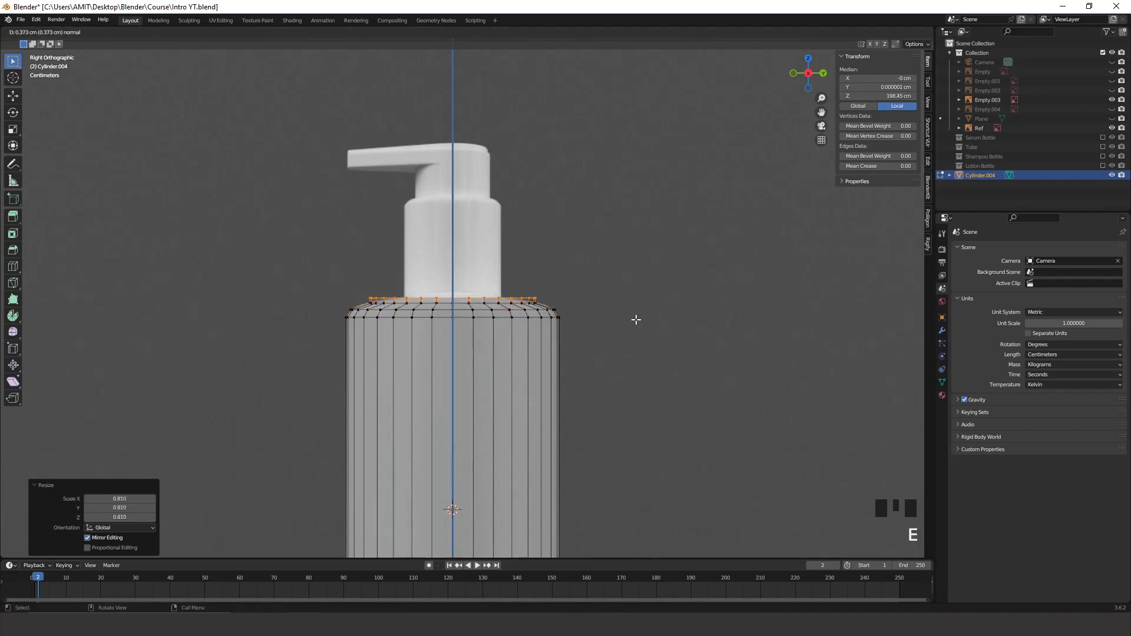
pyautogui.click(636, 319)
pyautogui.press('s')
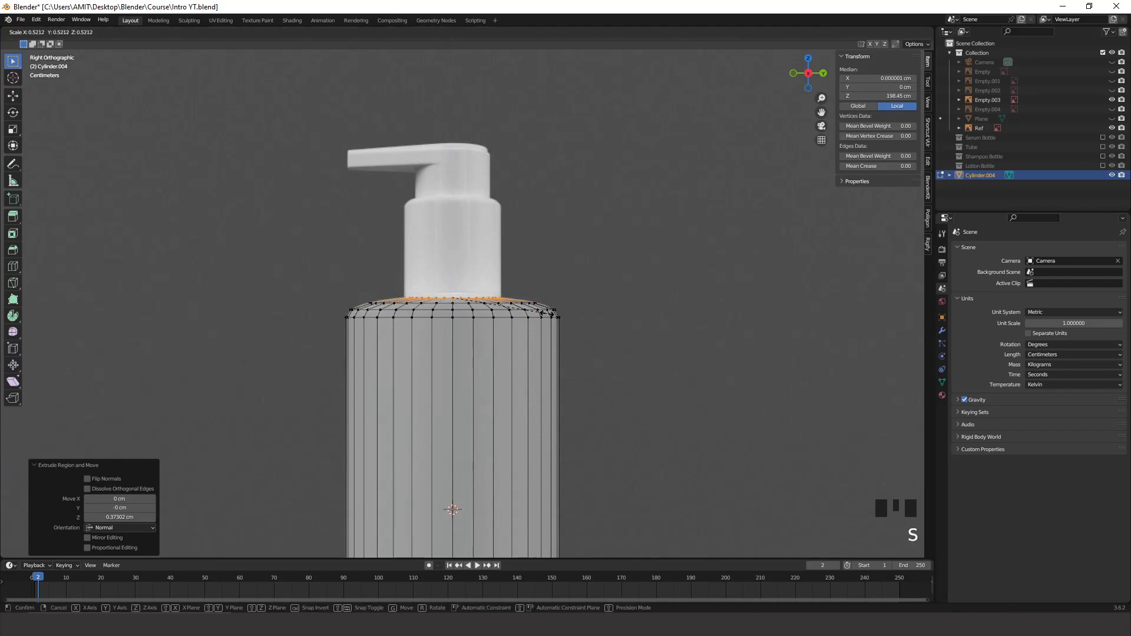
pyautogui.click(550, 272)
# Turn off X-ray and extrude the top ring up about 5.23 cm to form the bottle's neck inside the pump collar.
pyautogui.moveTo(549, 272); pyautogui.dragTo(563, 316, button='middle')
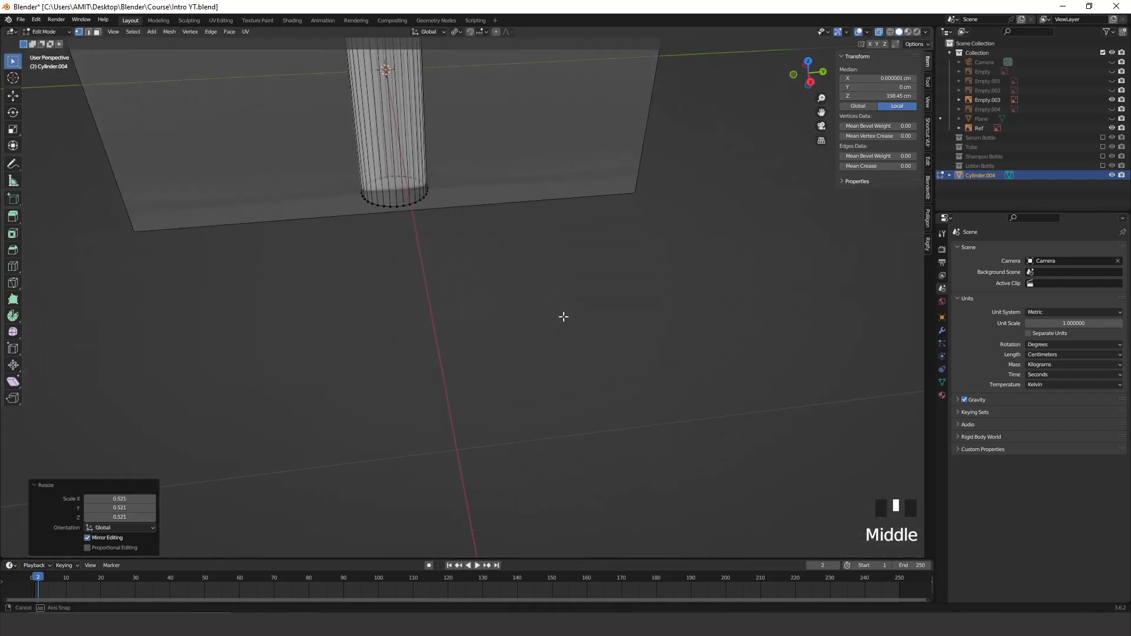
pyautogui.keyDown('shift'); pyautogui.moveTo(485, 157); pyautogui.dragTo(606, 424, button='middle'); pyautogui.keyUp('shift')
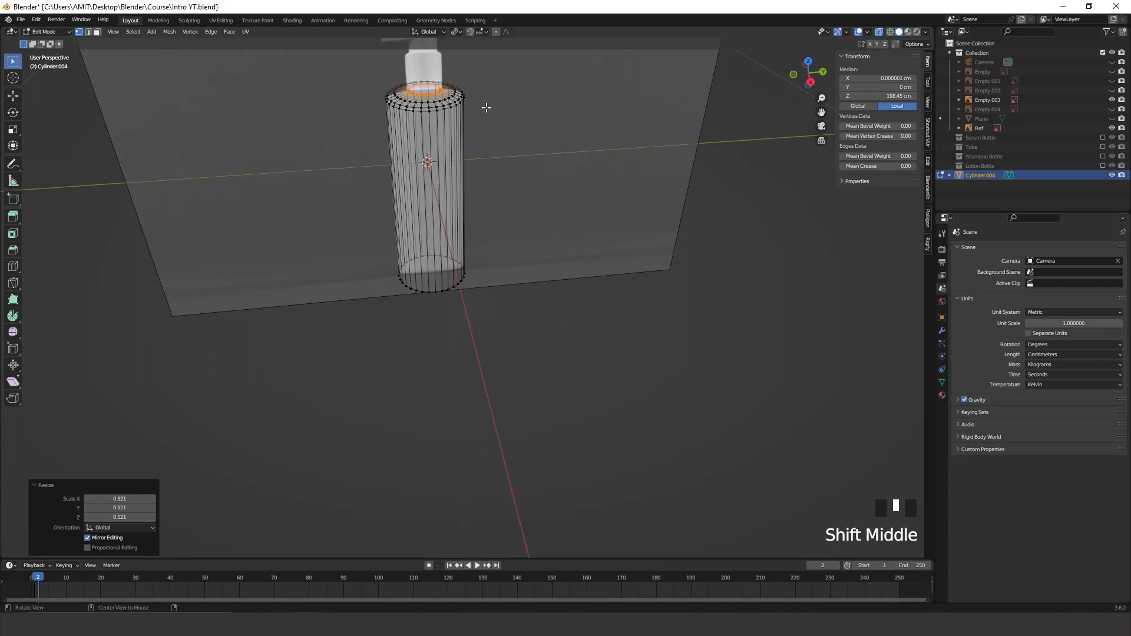
pyautogui.hotkey('alt', 'z')
pyautogui.keyDown('shift'); pyautogui.moveTo(489, 149); pyautogui.dragTo(515, 213, button='middle'); pyautogui.keyUp('shift')
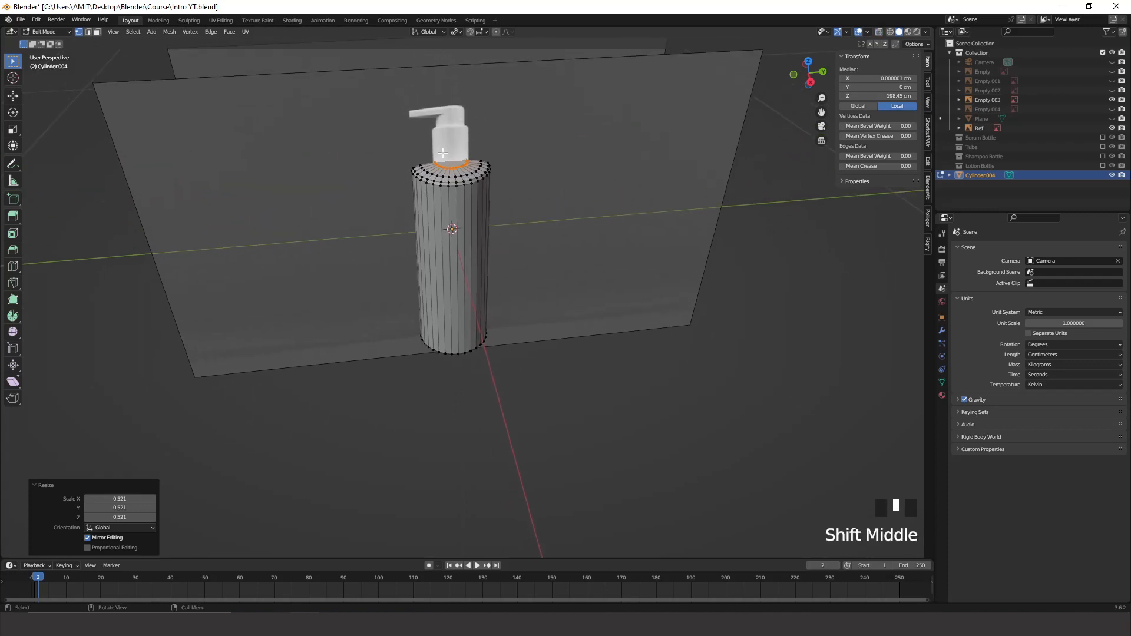
pyautogui.click(811, 83)
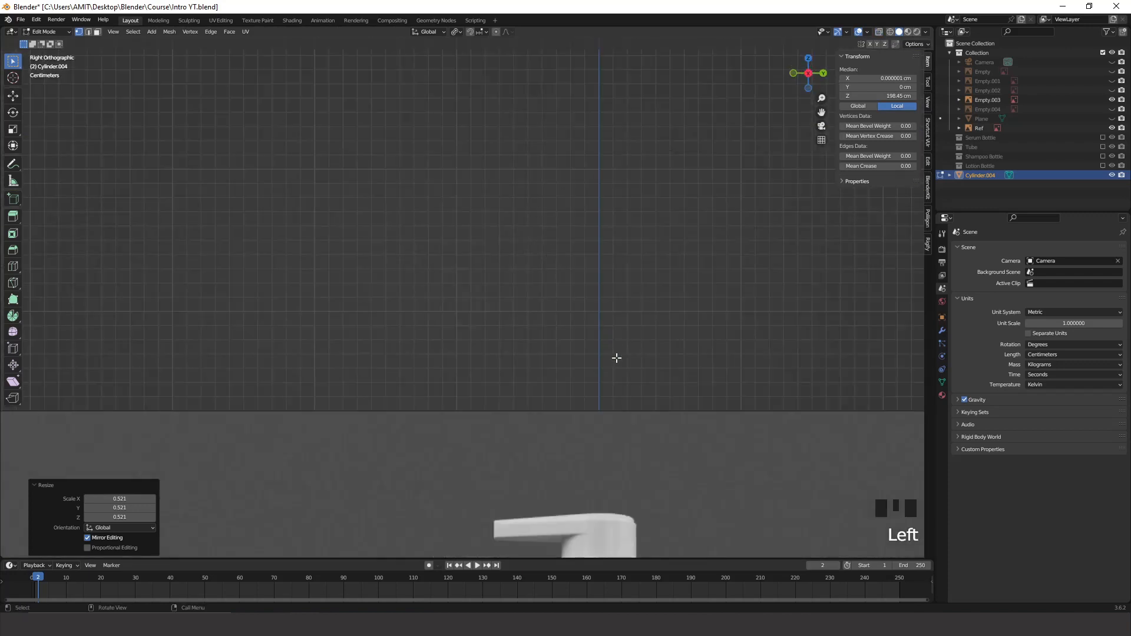
pyautogui.keyDown('shift'); pyautogui.moveTo(616, 356); pyautogui.dragTo(502, 57, button='middle'); pyautogui.keyUp('shift')
pyautogui.scroll(3, 534, 286)
pyautogui.keyDown('shift'); pyautogui.moveTo(443, 437); pyautogui.dragTo(389, 330, button='middle'); pyautogui.keyUp('shift')
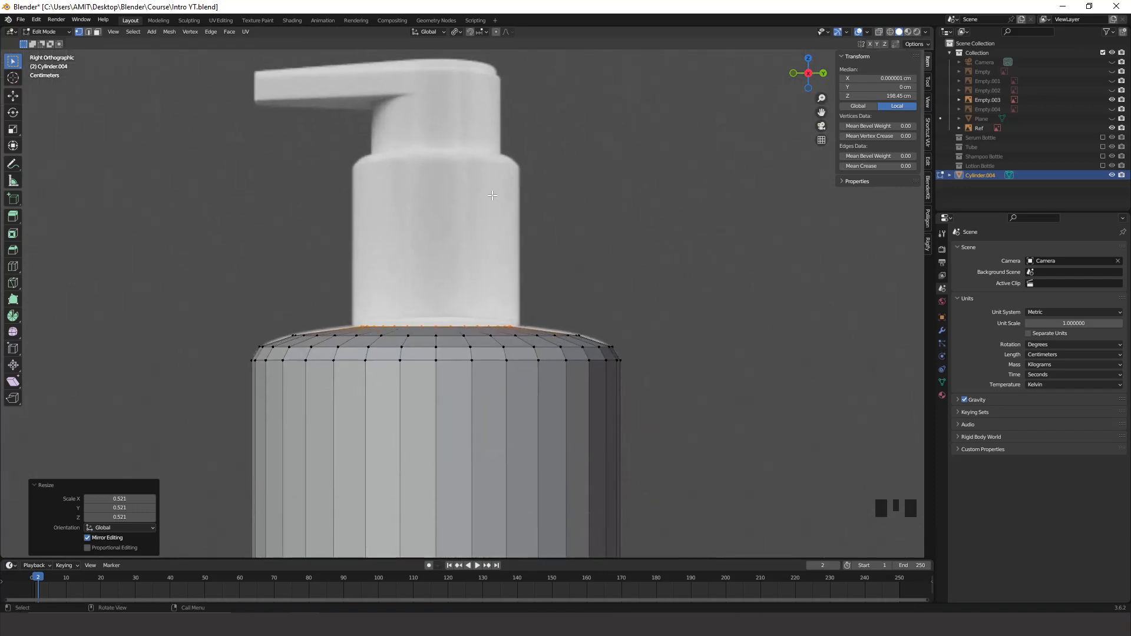
pyautogui.press('e')
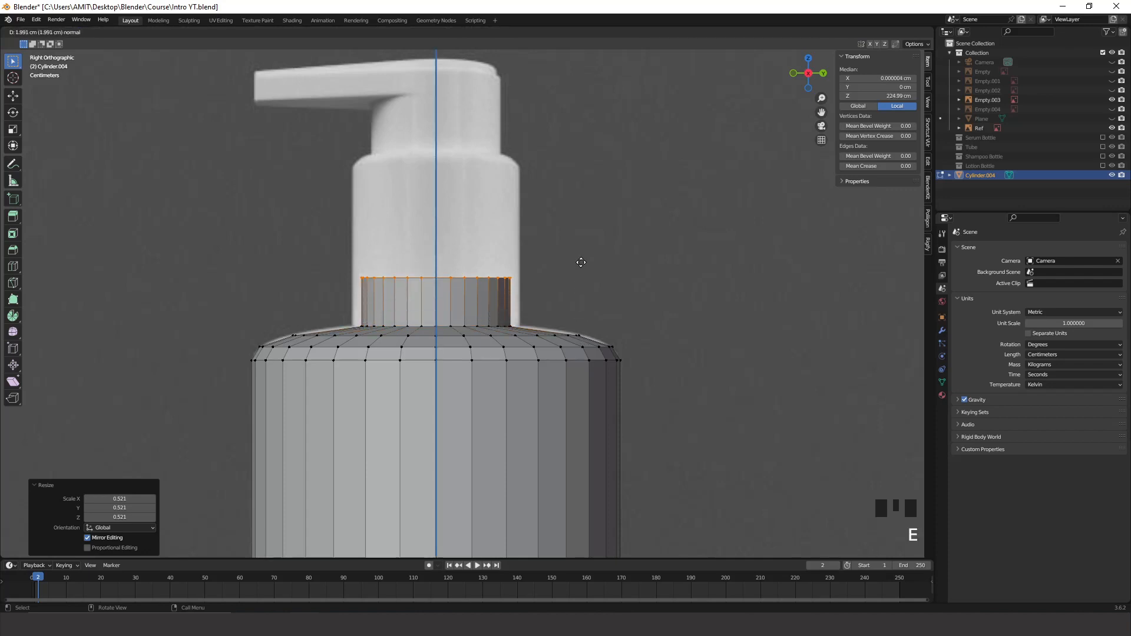
pyautogui.click(600, 208)
# Delete the face that caps the neck to open the bottle's top.
pyautogui.scroll(-7, 558, 235)
pyautogui.scroll(-3, 570, 252)
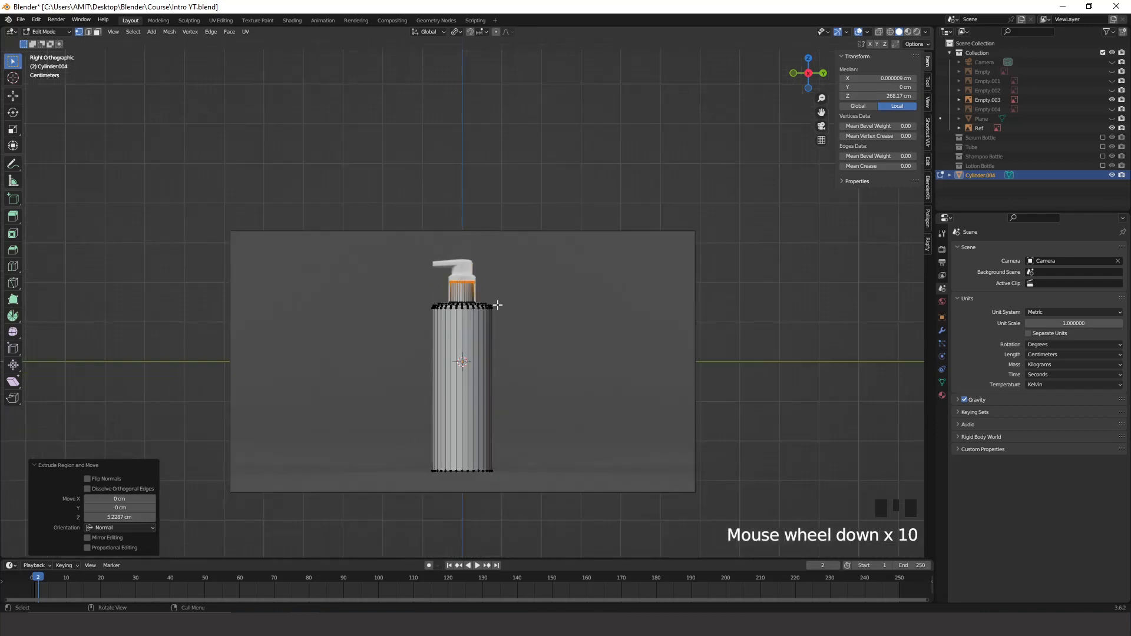
pyautogui.moveTo(494, 303); pyautogui.dragTo(550, 320, button='middle')
pyautogui.scroll(8, 565, 306)
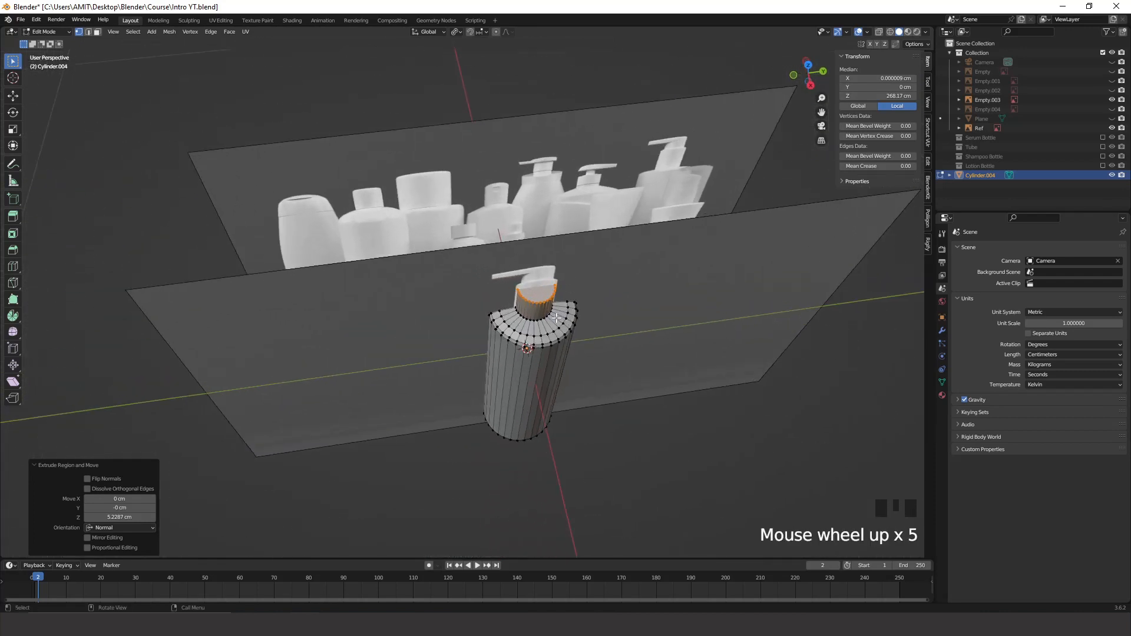
pyautogui.press('3')
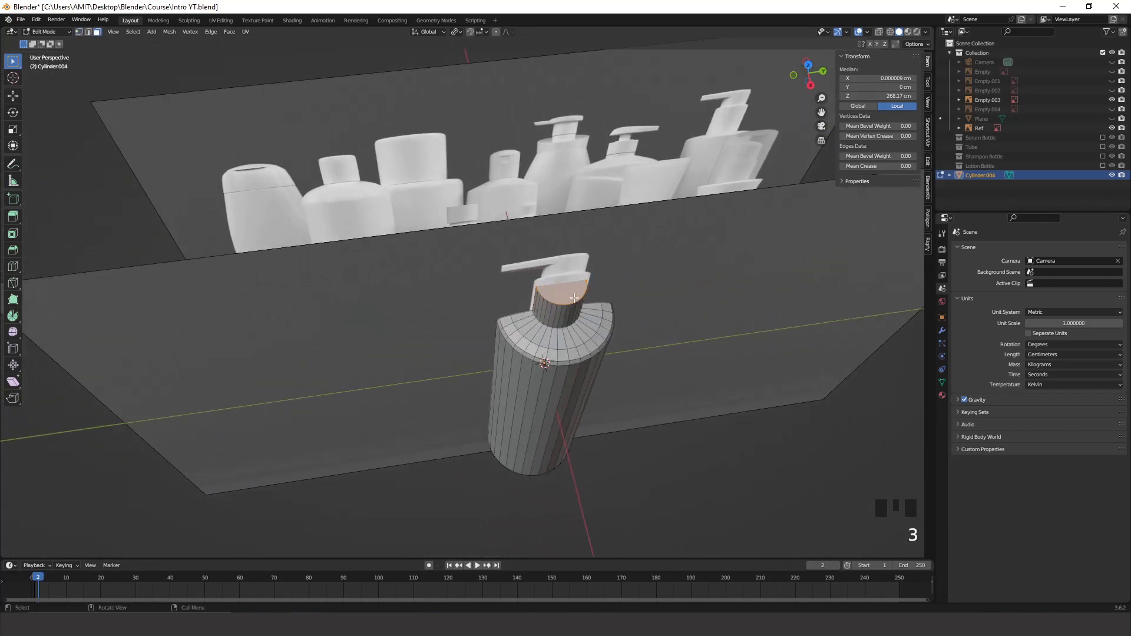
pyautogui.click(611, 312)
pyautogui.press('x')
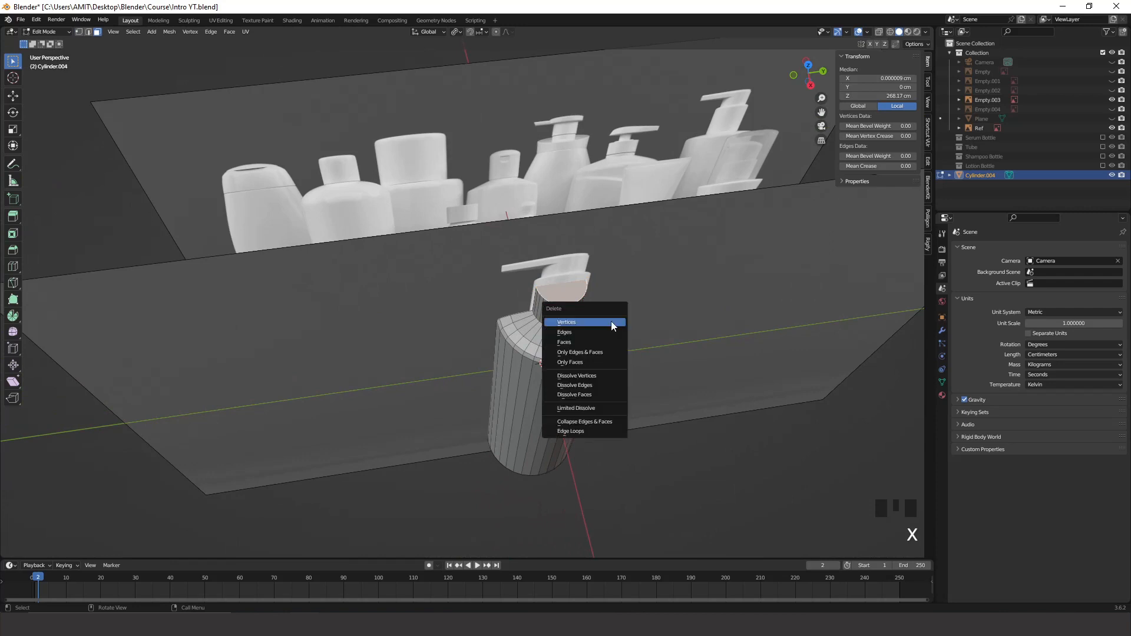
pyautogui.click(568, 342)
# Return to Object Mode and hide the Ref image showing the group of bottles.
pyautogui.scroll(-6, 628, 312)
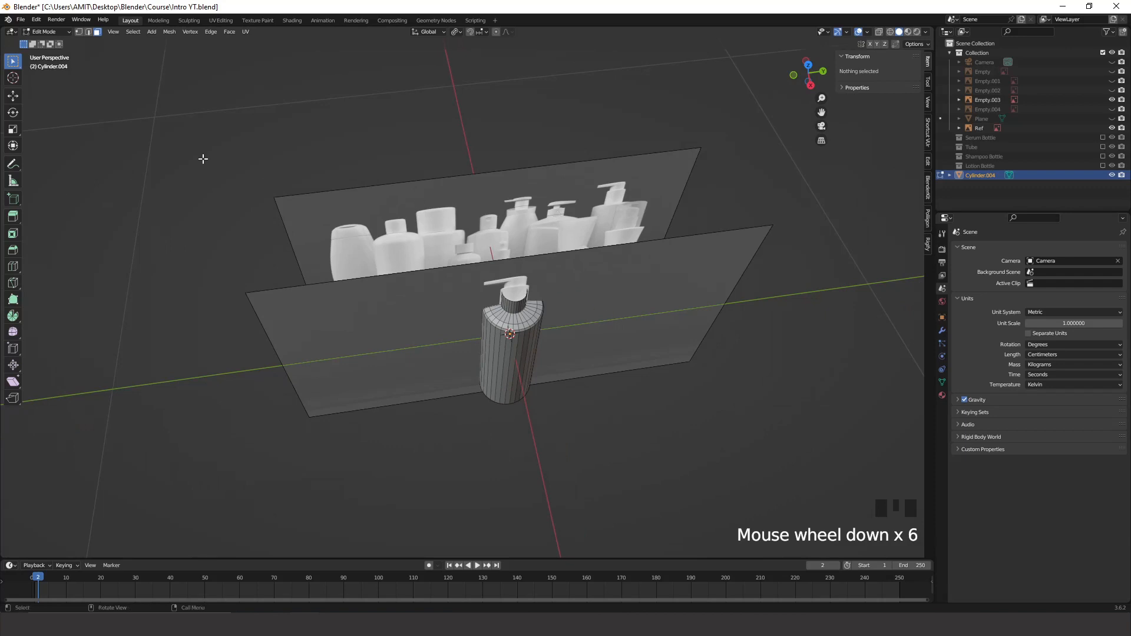
pyautogui.press('Tab')
pyautogui.click(515, 181)
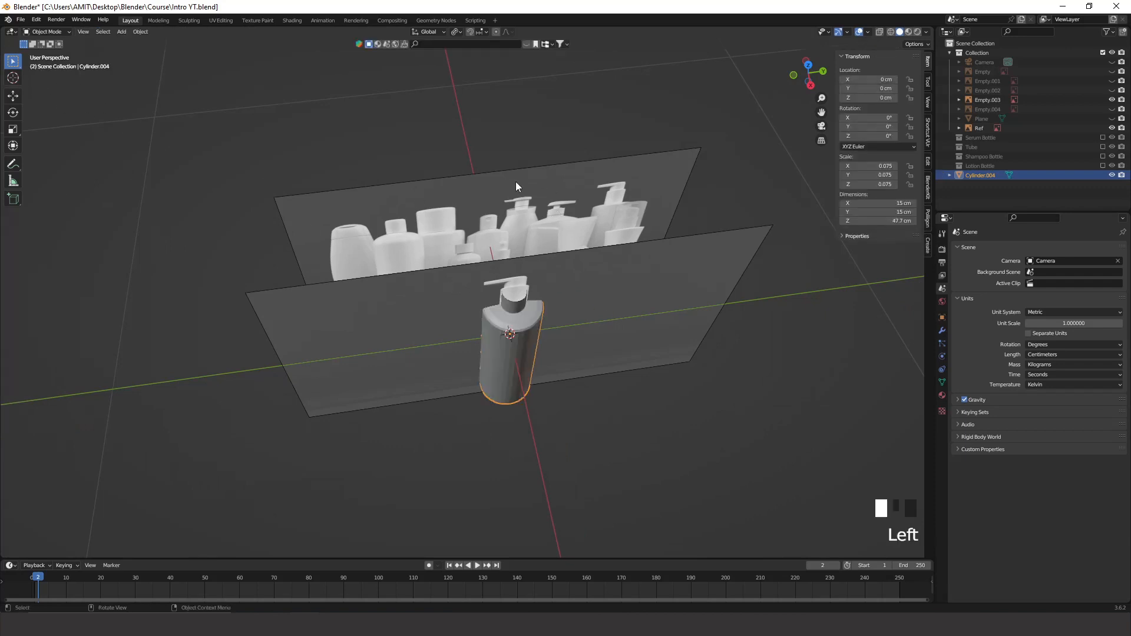
pyautogui.press('h')
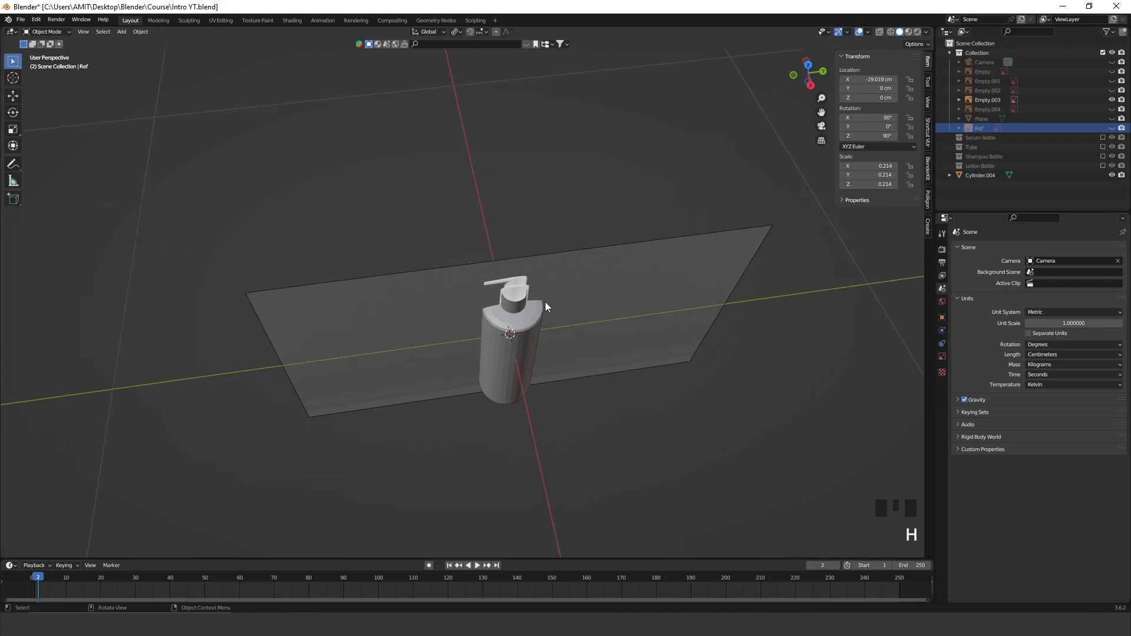
# Move the Empty.003 bottle image about -33.75 cm along X behind the model and return to the right orthographic view.
pyautogui.click(630, 309)
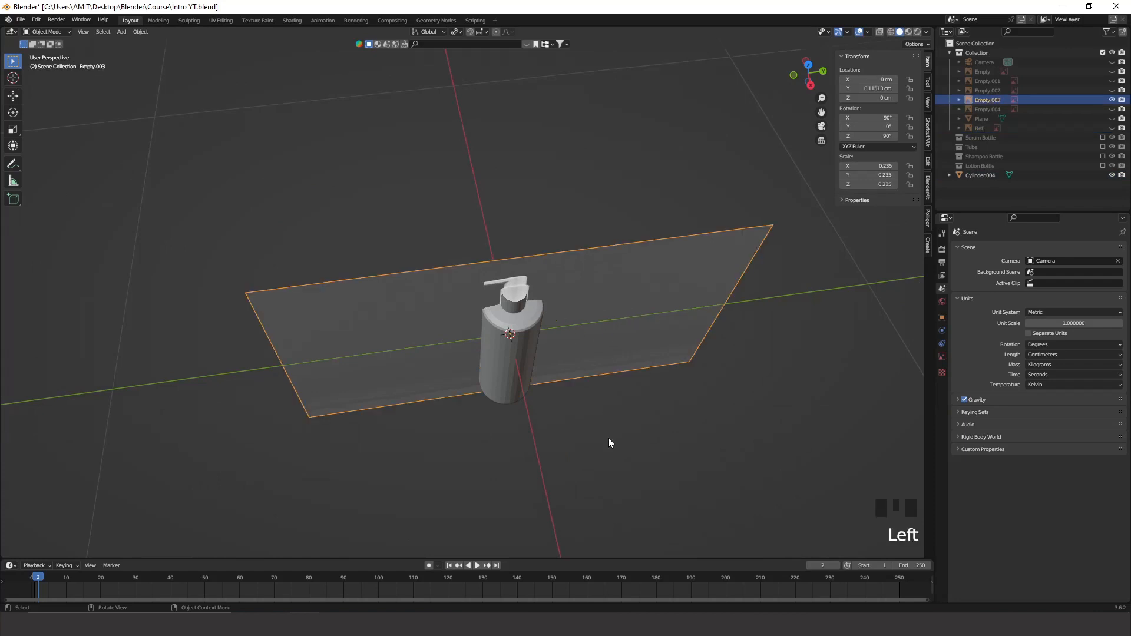
pyautogui.press('g')
pyautogui.press('z')
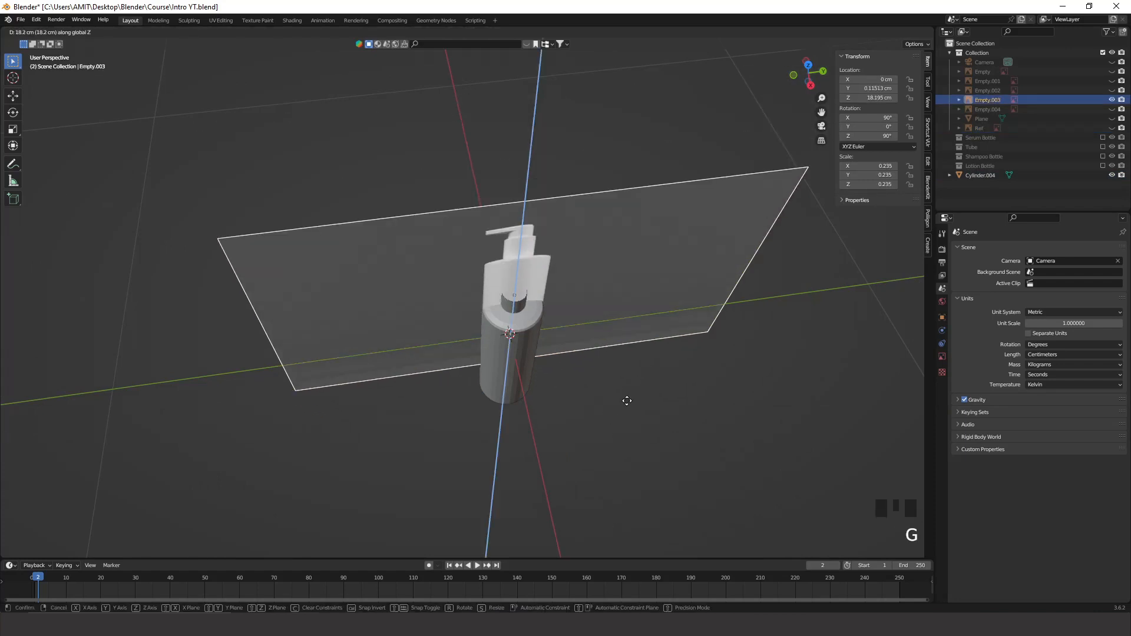
pyautogui.press('x')
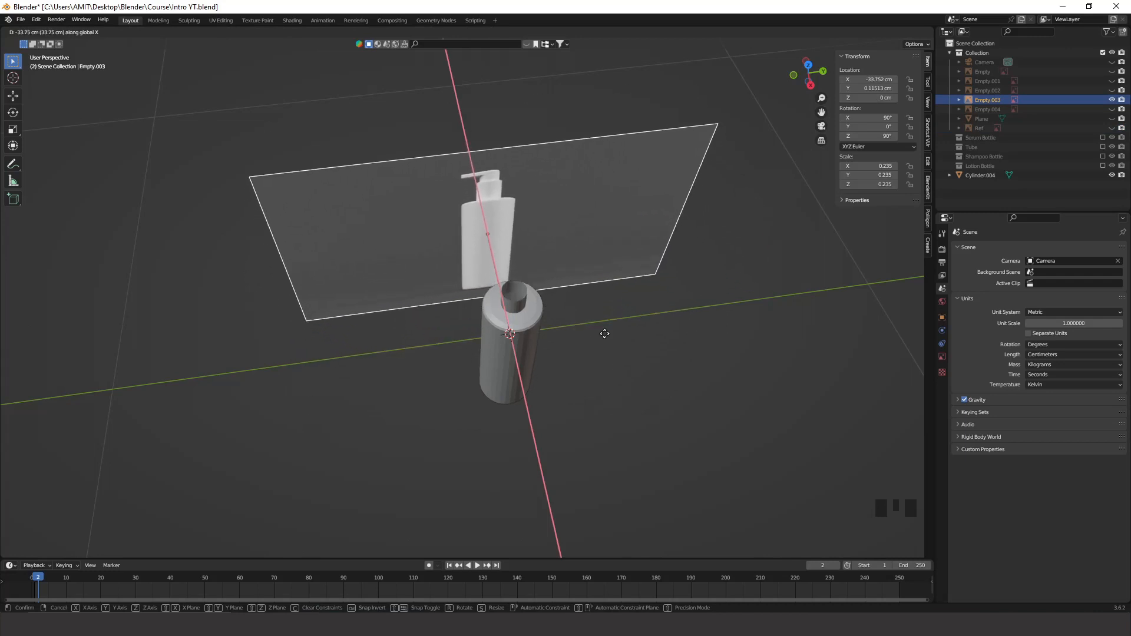
pyautogui.click(603, 330)
pyautogui.click(811, 86)
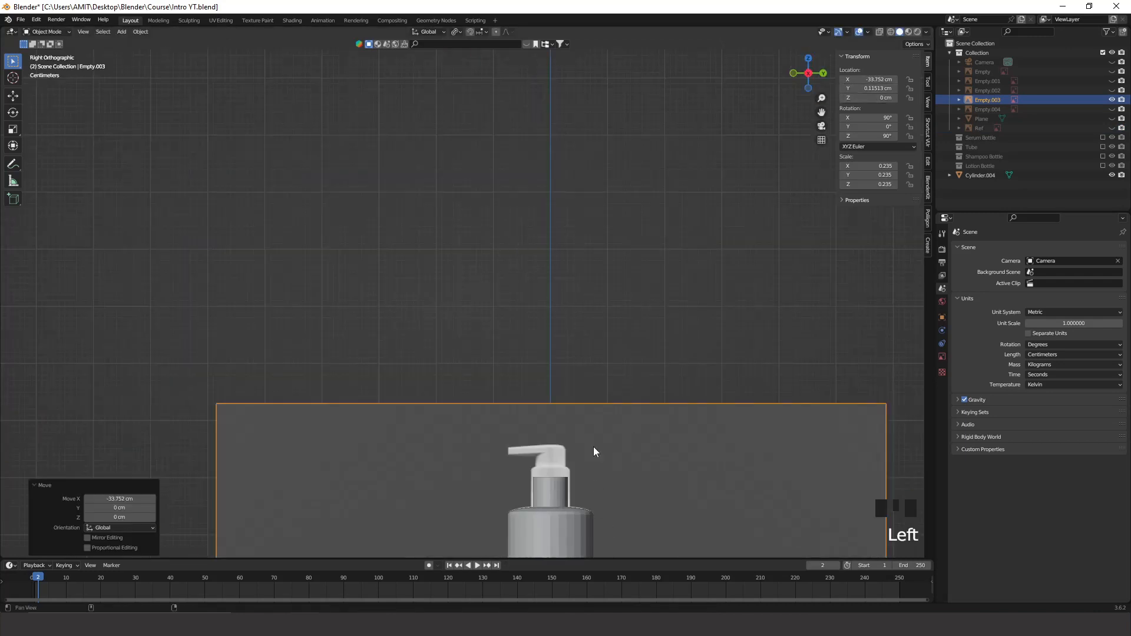
pyautogui.keyDown('shift'); pyautogui.moveTo(593, 449); pyautogui.dragTo(467, 391, button='middle'); pyautogui.keyUp('shift')
pyautogui.keyDown('shift'); pyautogui.moveTo(596, 386); pyautogui.dragTo(524, 344, button='middle'); pyautogui.keyUp('shift')
pyautogui.scroll(2, 524, 344)
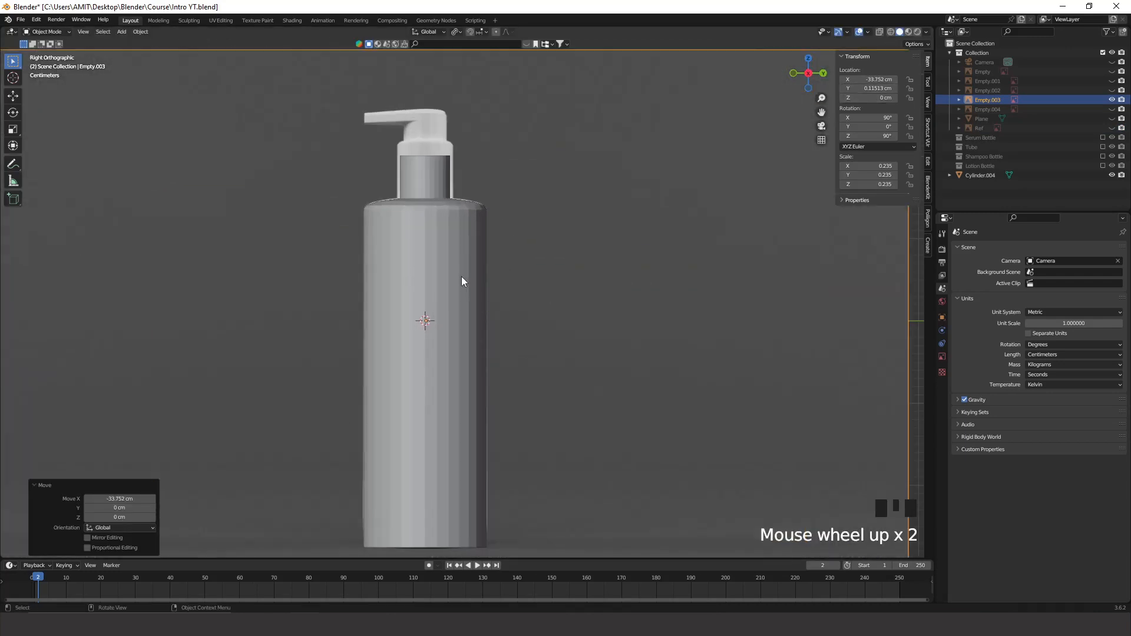
# Add a mesh cylinder for the pump collar and scale it uniformly down to about 9.21 cm.
pyautogui.keyDown('shift'); pyautogui.moveTo(461, 277); pyautogui.dragTo(506, 266, button='middle'); pyautogui.keyUp('shift')
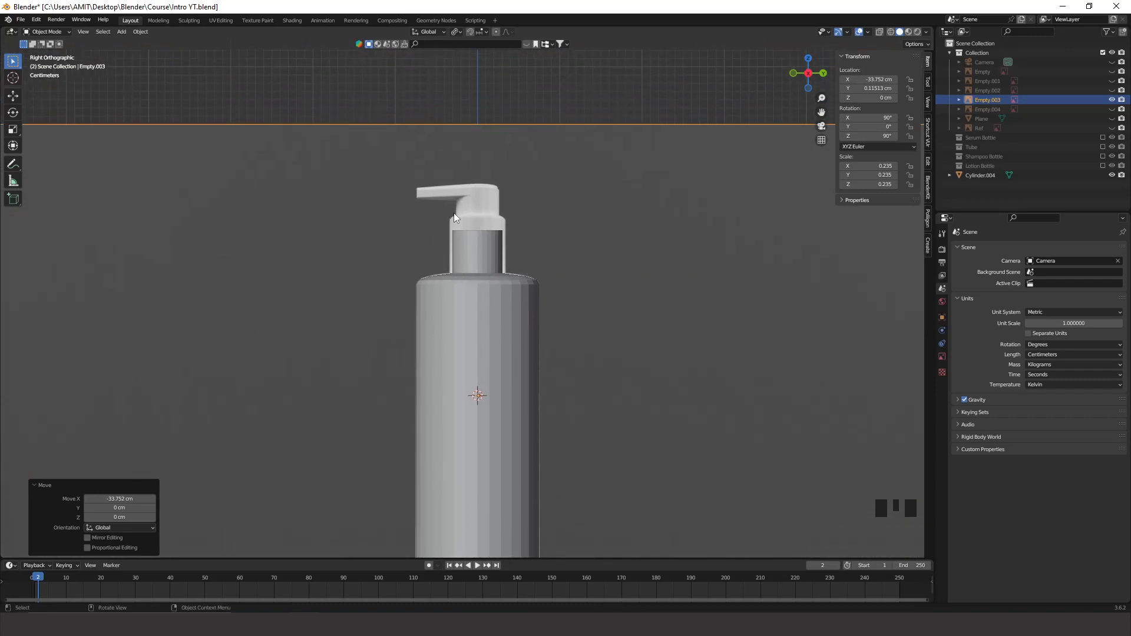
pyautogui.scroll(-1, 510, 255)
pyautogui.hotkey('shift', 'a')
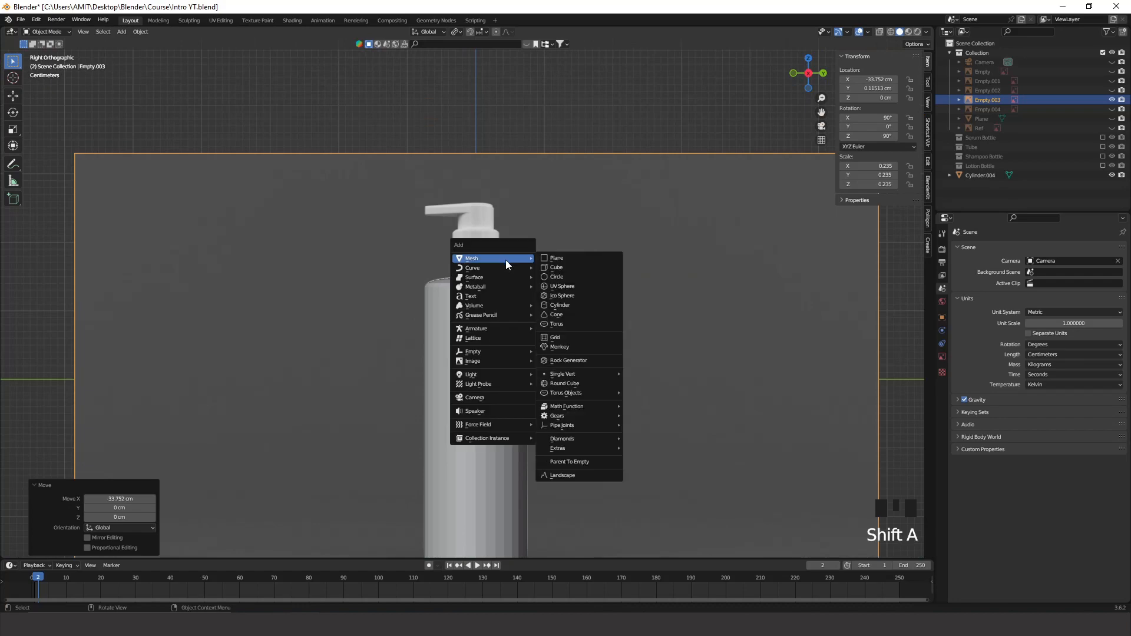
pyautogui.click(560, 305)
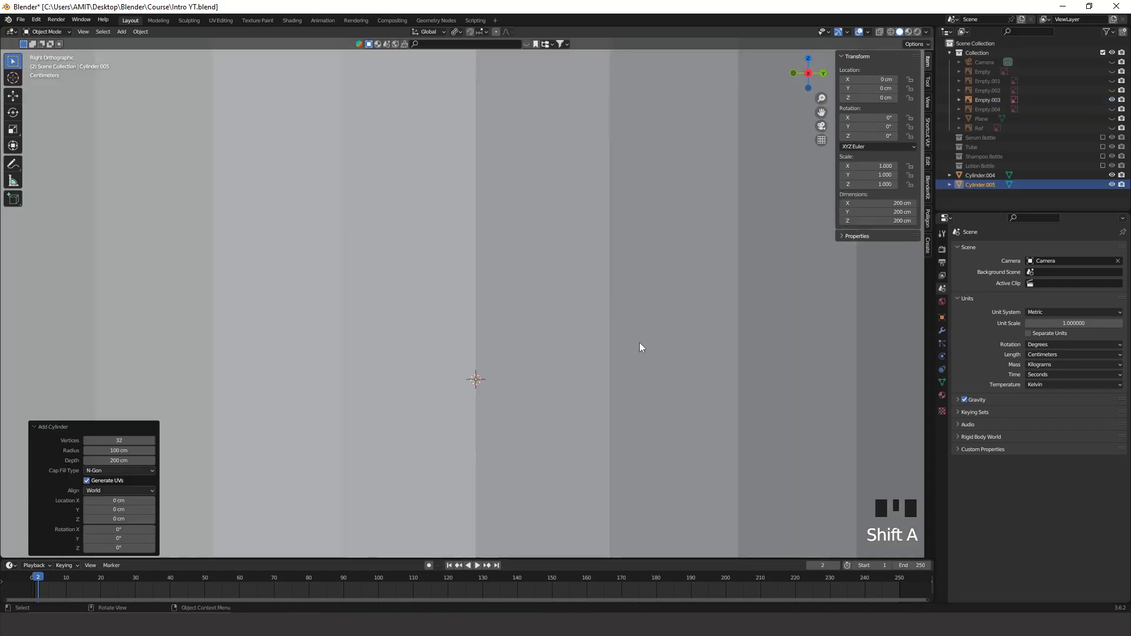
pyautogui.scroll(-12, 659, 352)
pyautogui.scroll(-1, 718, 380)
pyautogui.press('s')
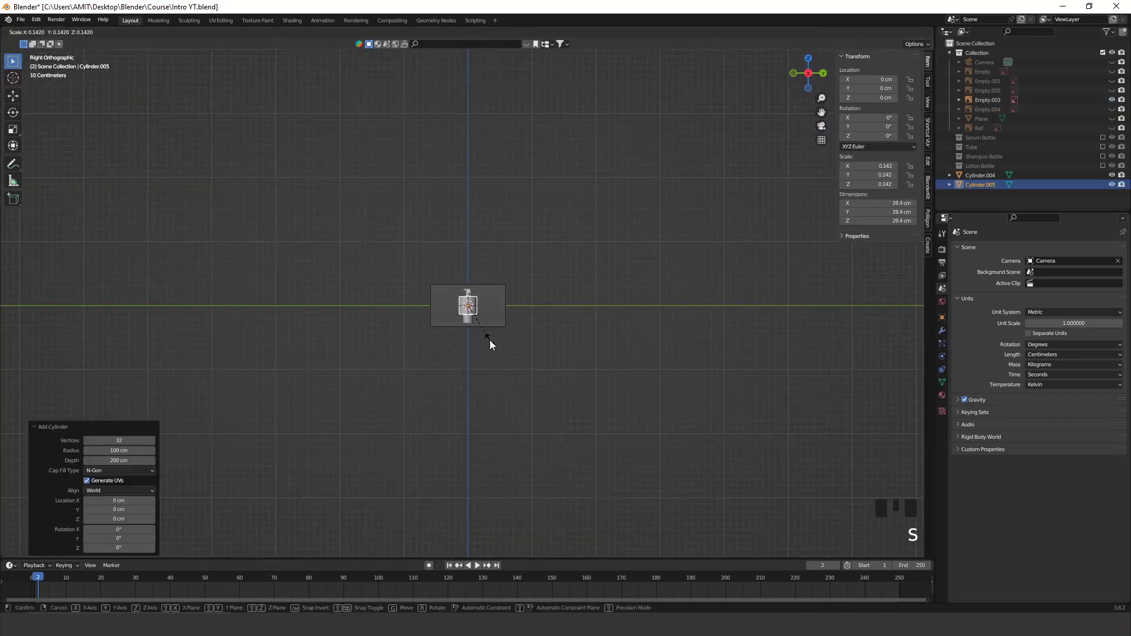
pyautogui.click(490, 339)
pyautogui.scroll(7, 496, 331)
pyautogui.scroll(5, 496, 331)
pyautogui.press('s')
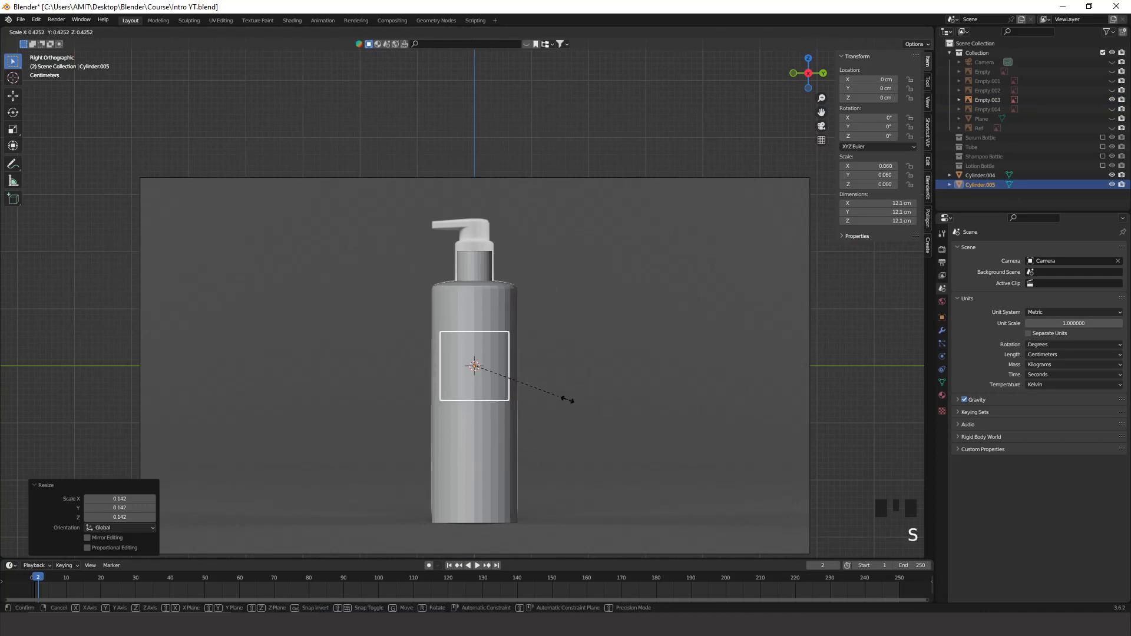
pyautogui.click(543, 396)
# Move the new cylinder up about 18.56 cm along Z so it sits over the bottle's neck.
pyautogui.press('g')
pyautogui.press('z')
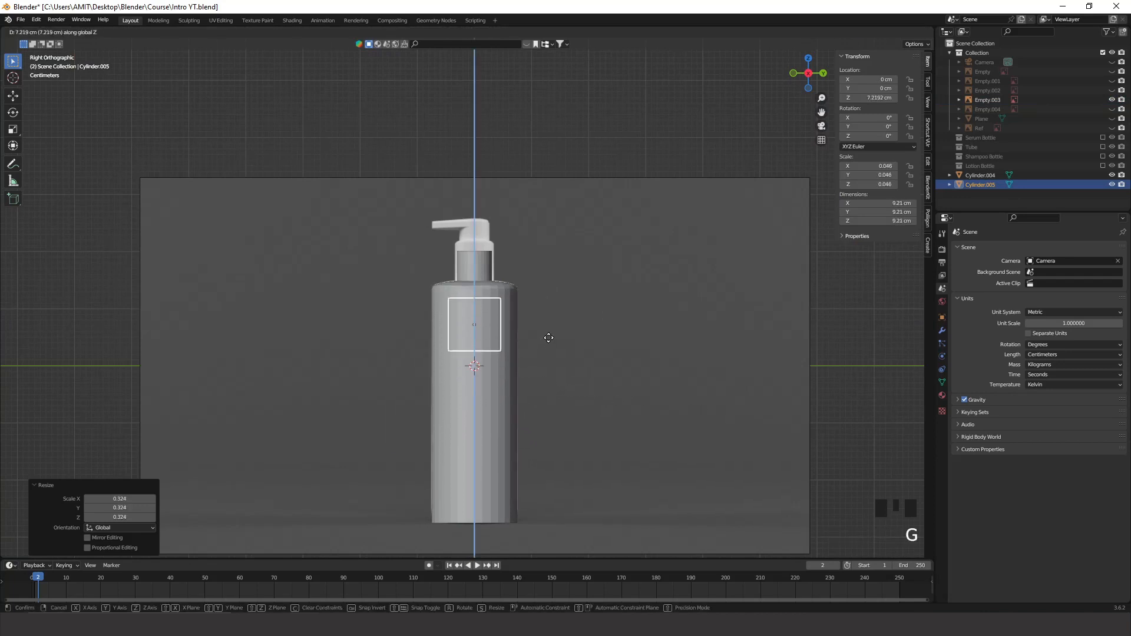
pyautogui.click(563, 291)
pyautogui.scroll(4, 563, 291)
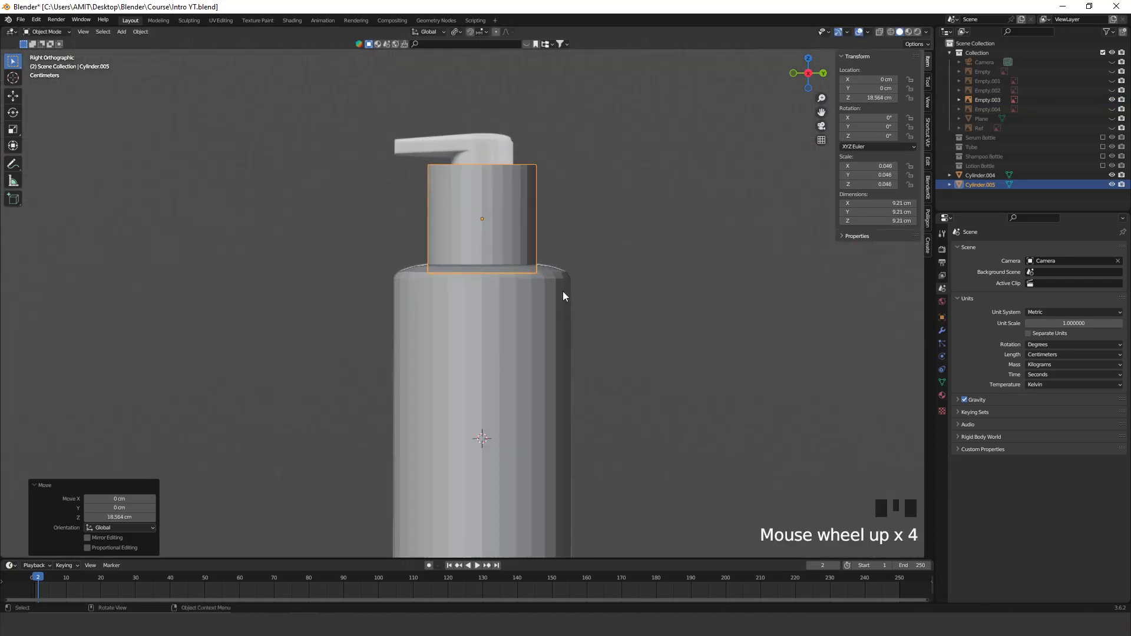
pyautogui.keyDown('shift'); pyautogui.moveTo(583, 275); pyautogui.dragTo(568, 291, button='middle'); pyautogui.keyUp('shift')
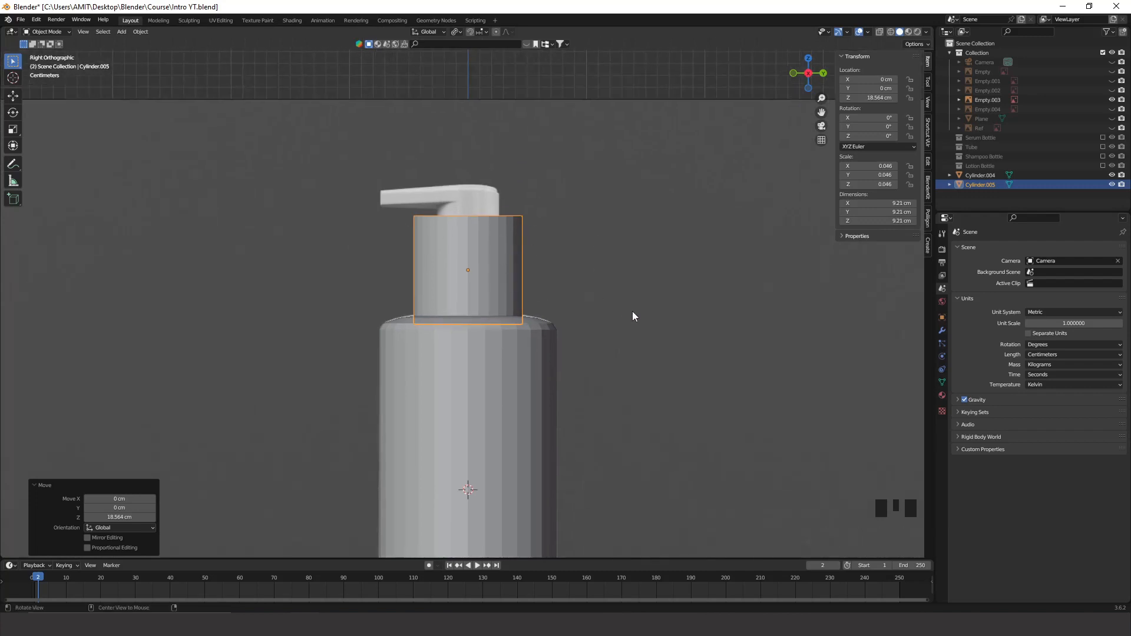
# Turn on X-ray and scale the collar cylinder uniformly by about 0.746 to match the reference collar's width.
pyautogui.hotkey('alt', 'z')
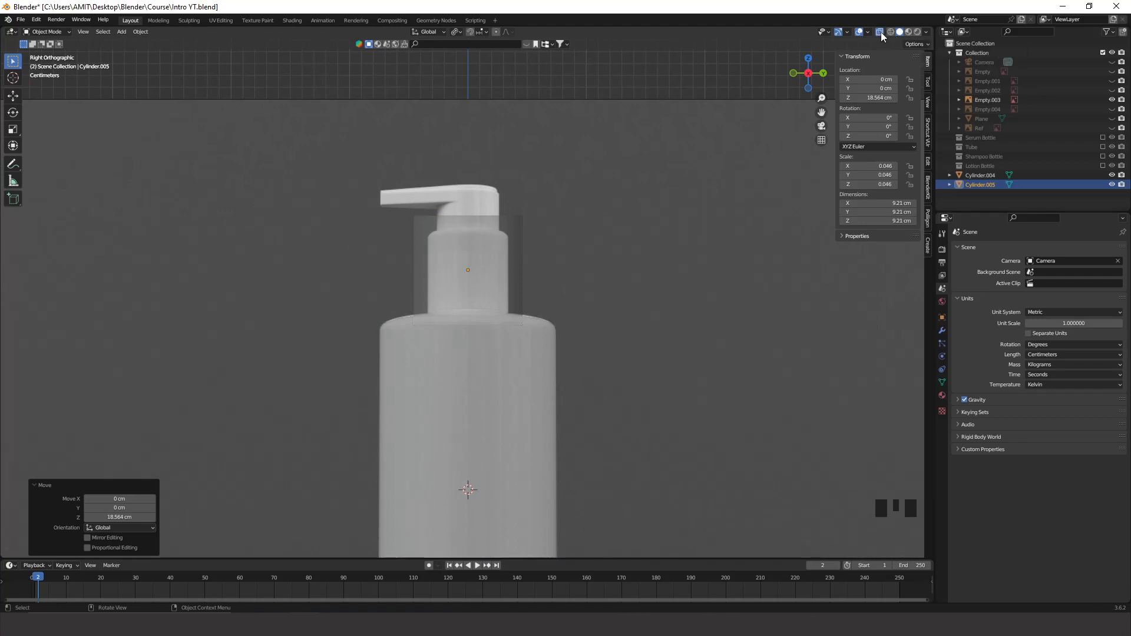
pyautogui.press('s')
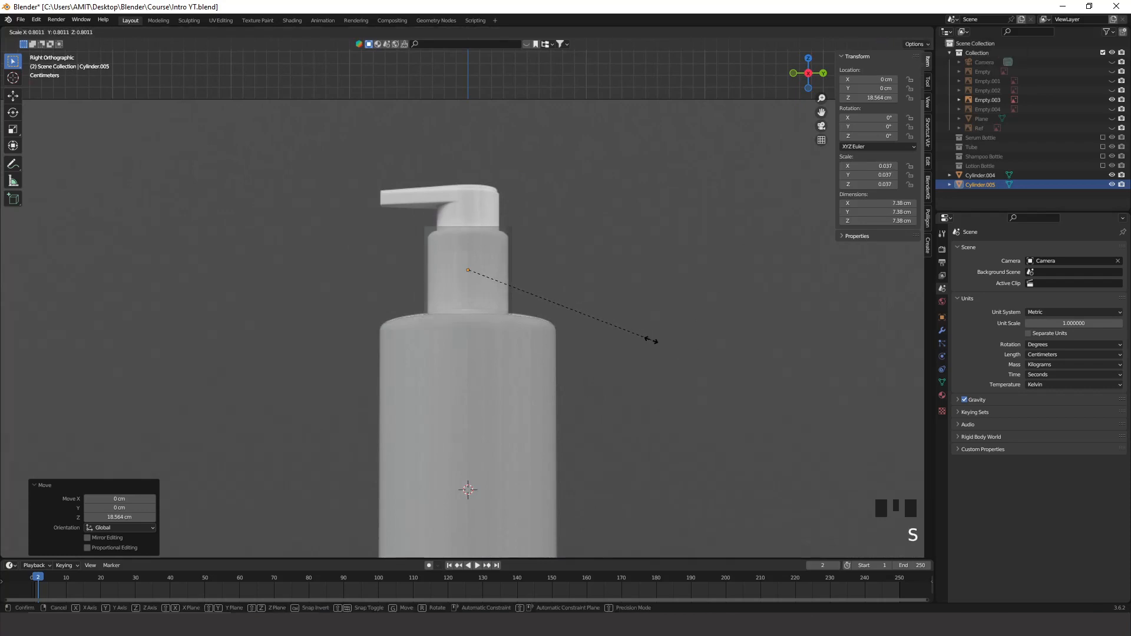
pyautogui.click(635, 343)
pyautogui.scroll(4, 564, 321)
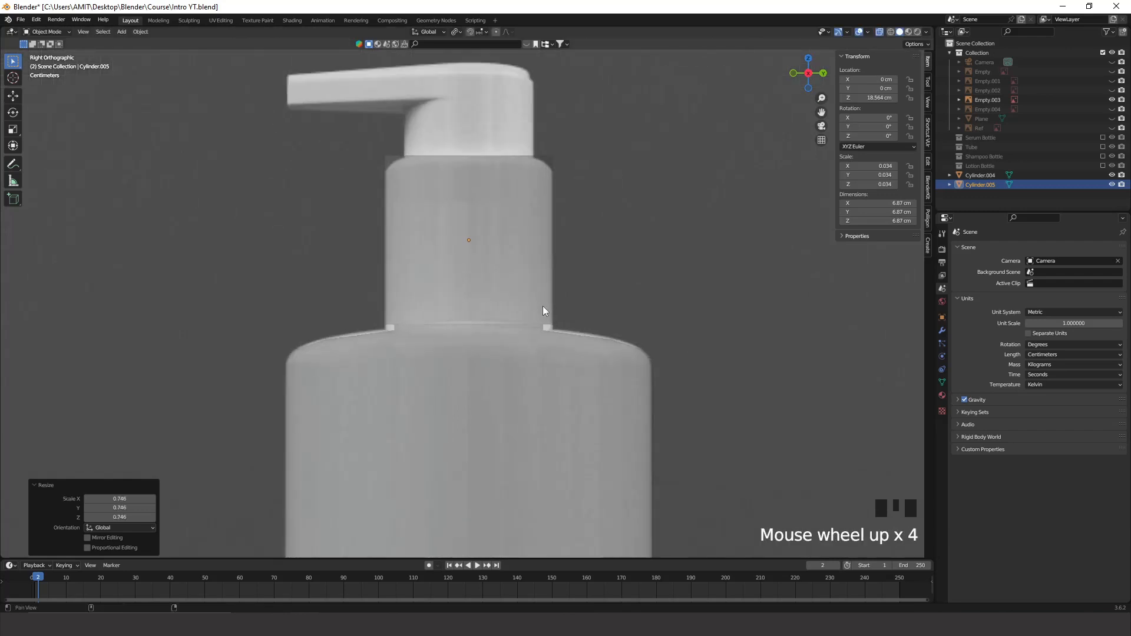
pyautogui.keyDown('shift'); pyautogui.moveTo(542, 305); pyautogui.dragTo(589, 323, button='middle'); pyautogui.keyUp('shift')
# Turn off X-ray and lower the collar cylinder about 0.17 cm along Z onto the bottle's shoulder.
pyautogui.hotkey('alt', 'z')
pyautogui.press('g')
pyautogui.press('z')
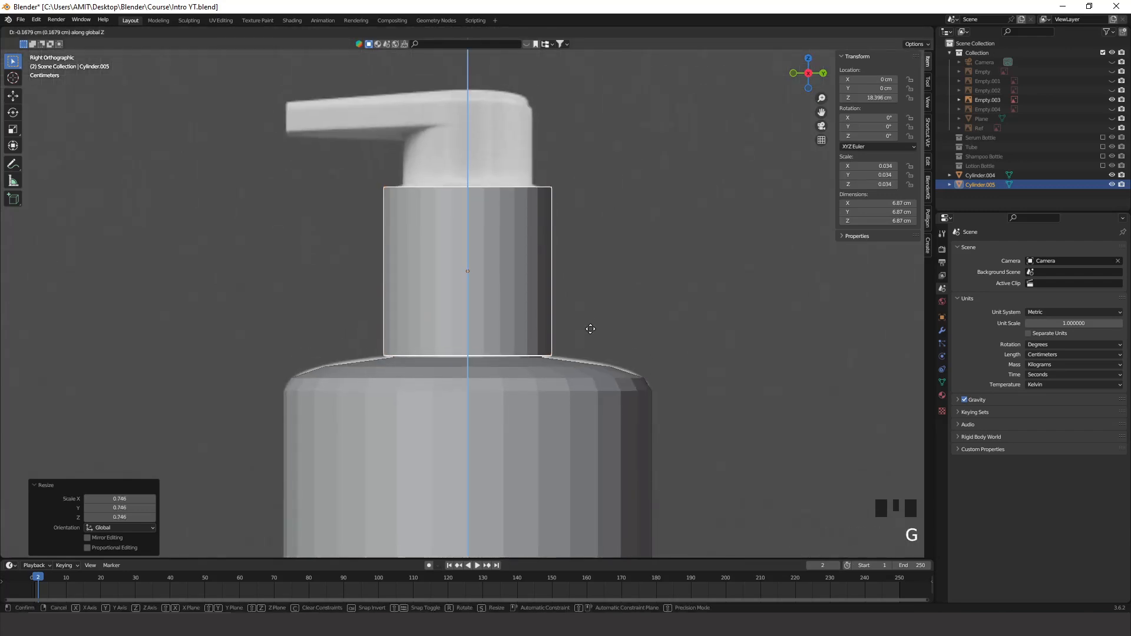
pyautogui.click(590, 328)
pyautogui.keyDown('shift'); pyautogui.moveTo(570, 265); pyautogui.dragTo(568, 351, button='middle'); pyautogui.keyUp('shift')
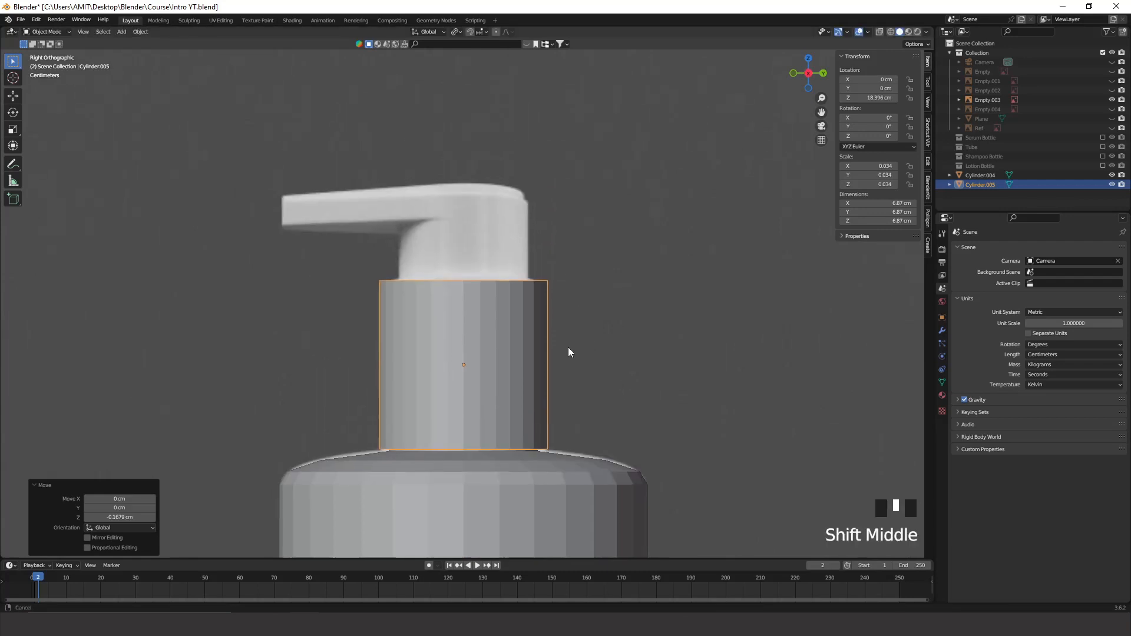
# In Edit Mode with X-ray on, select the collar's top vertices and lower them about 0.53 cm along Z.
pyautogui.click(493, 327)
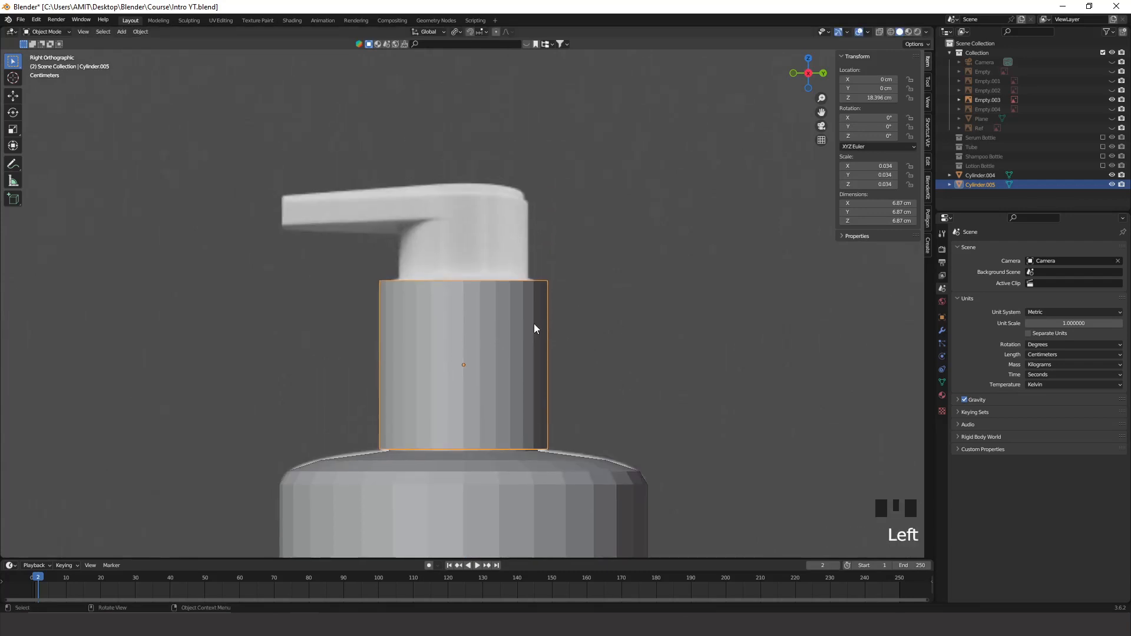
pyautogui.press('Tab')
pyautogui.hotkey('alt', 'z')
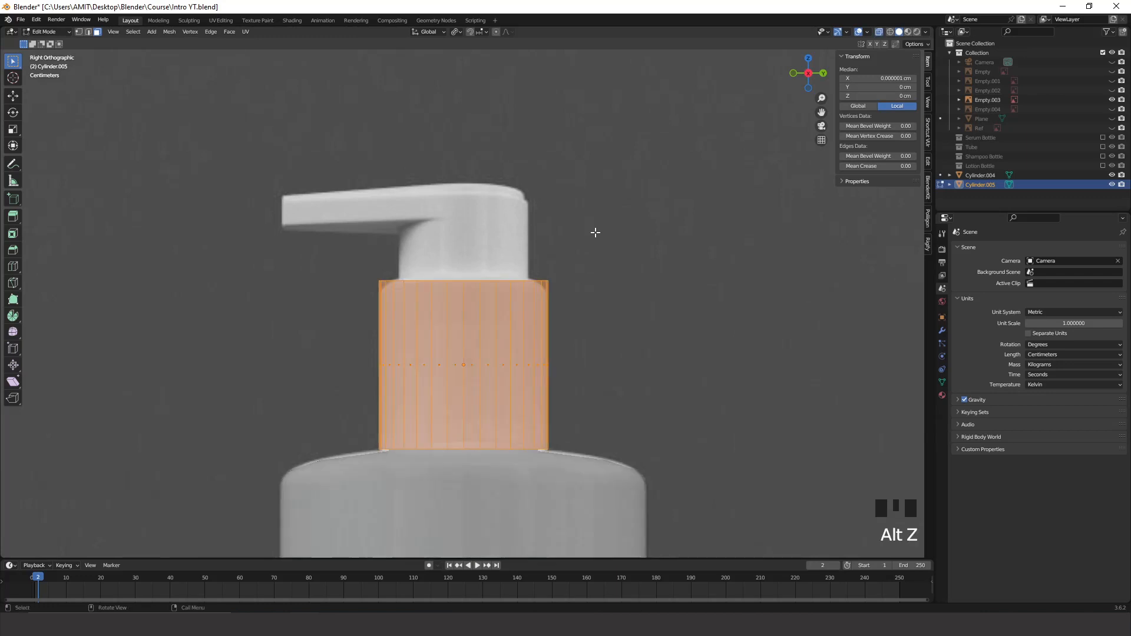
pyautogui.moveTo(596, 230); pyautogui.dragTo(588, 280)
pyautogui.press('1')
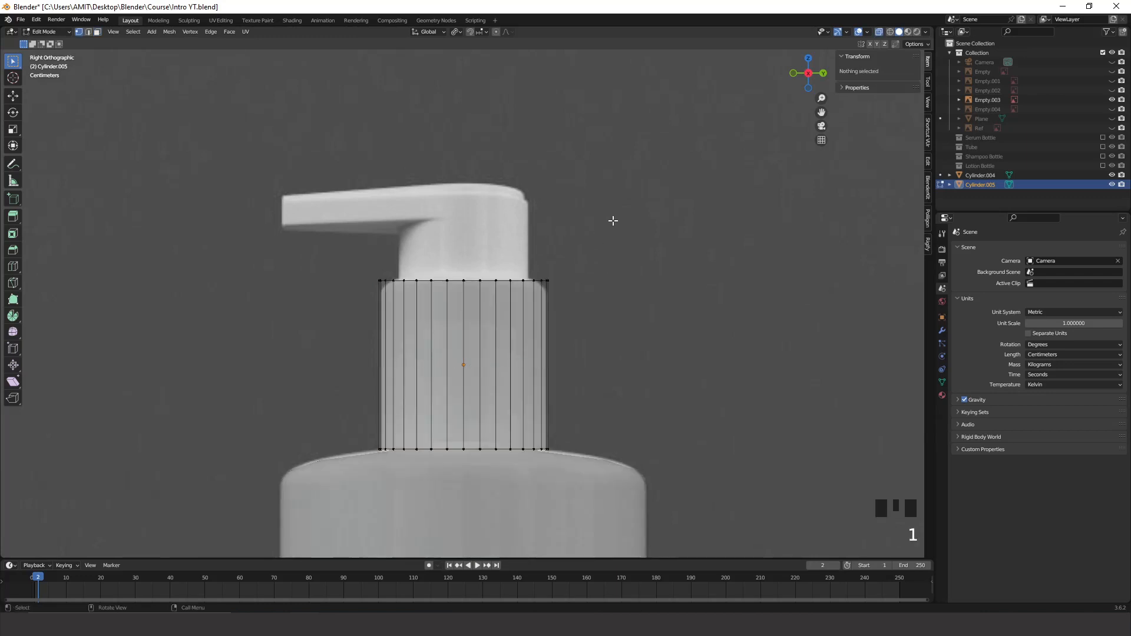
pyautogui.moveTo(613, 221); pyautogui.dragTo(341, 332)
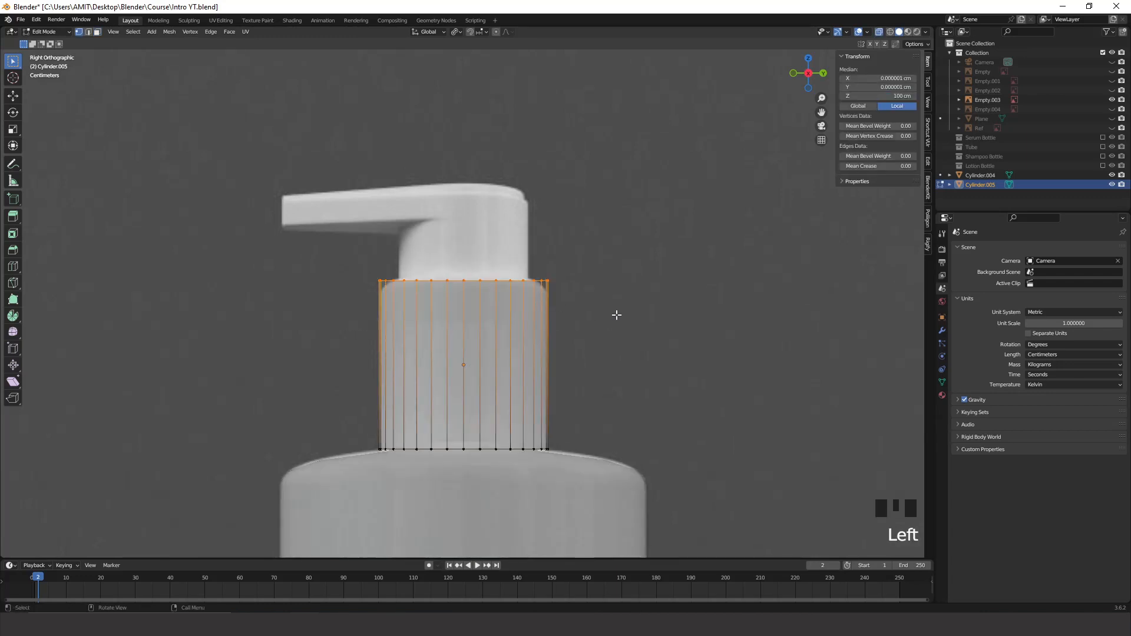
pyautogui.press('g')
pyautogui.press('z')
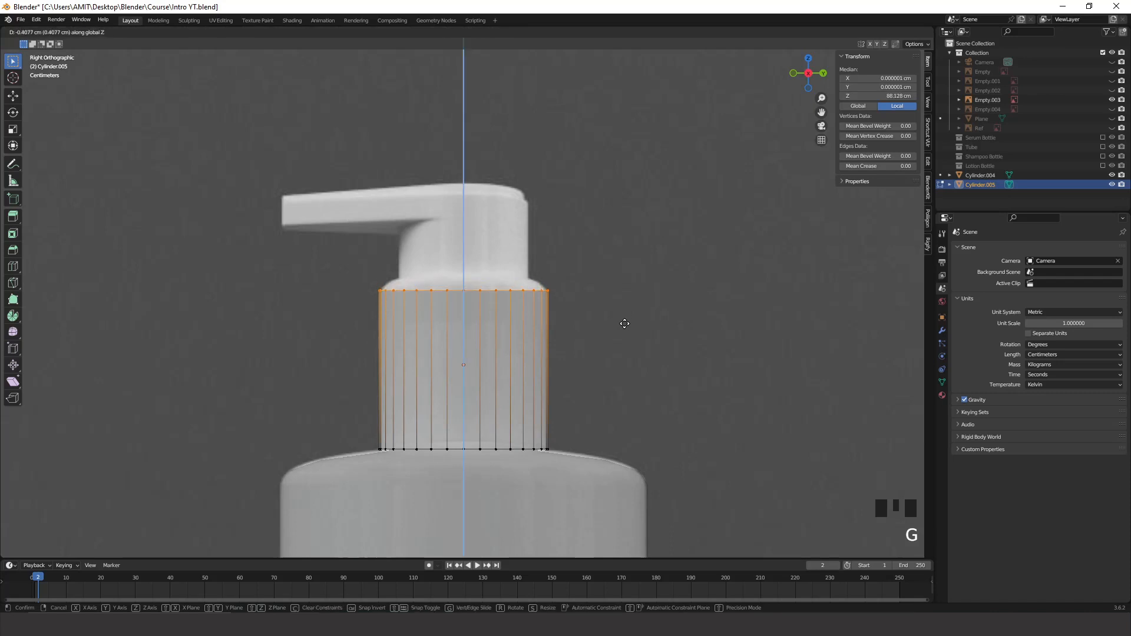
pyautogui.click(624, 325)
# Extrude the collar's top ring up about 0.31 cm and again about 0.26 cm, shrinking it each time to follow the rounded edge.
pyautogui.press('e')
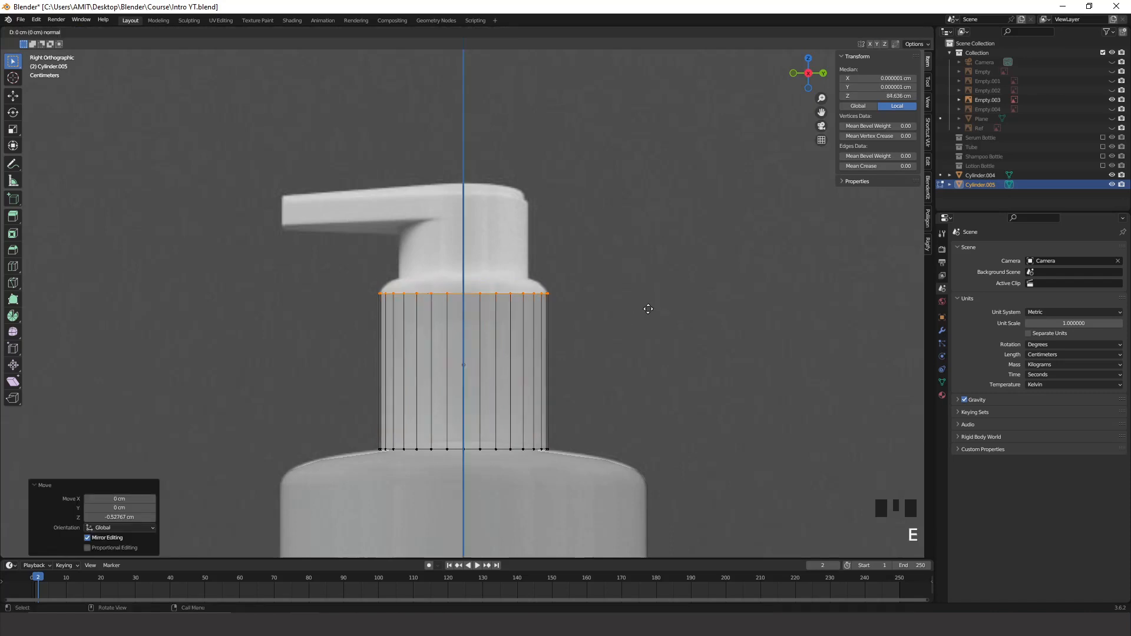
pyautogui.click(647, 306)
pyautogui.press('s')
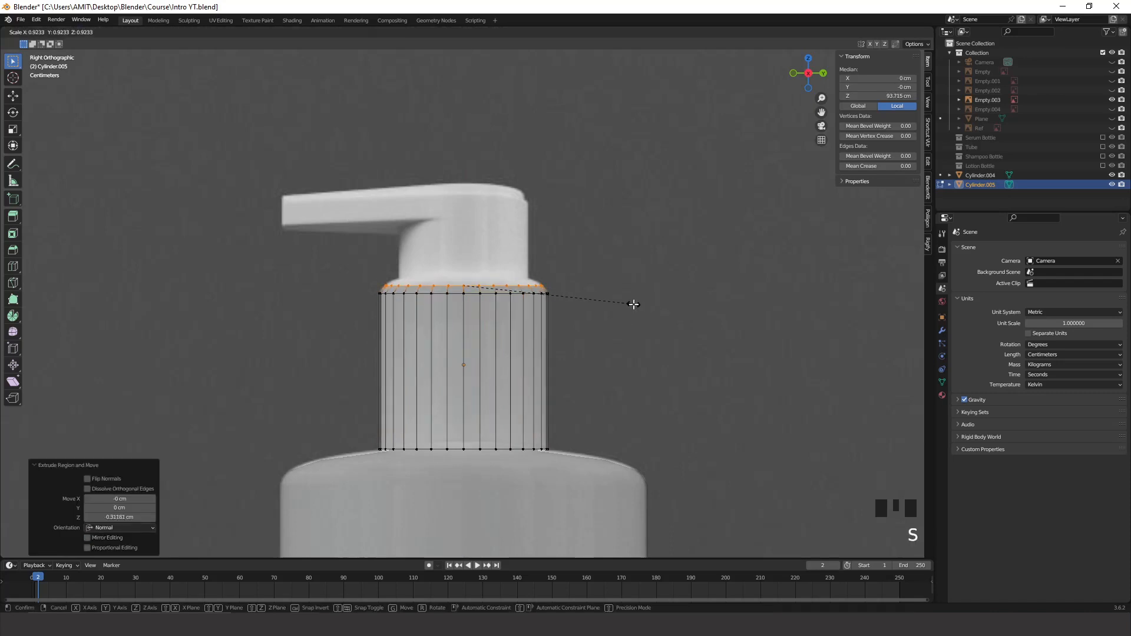
pyautogui.click(630, 301)
pyautogui.press('e')
pyautogui.click(628, 297)
pyautogui.press('s')
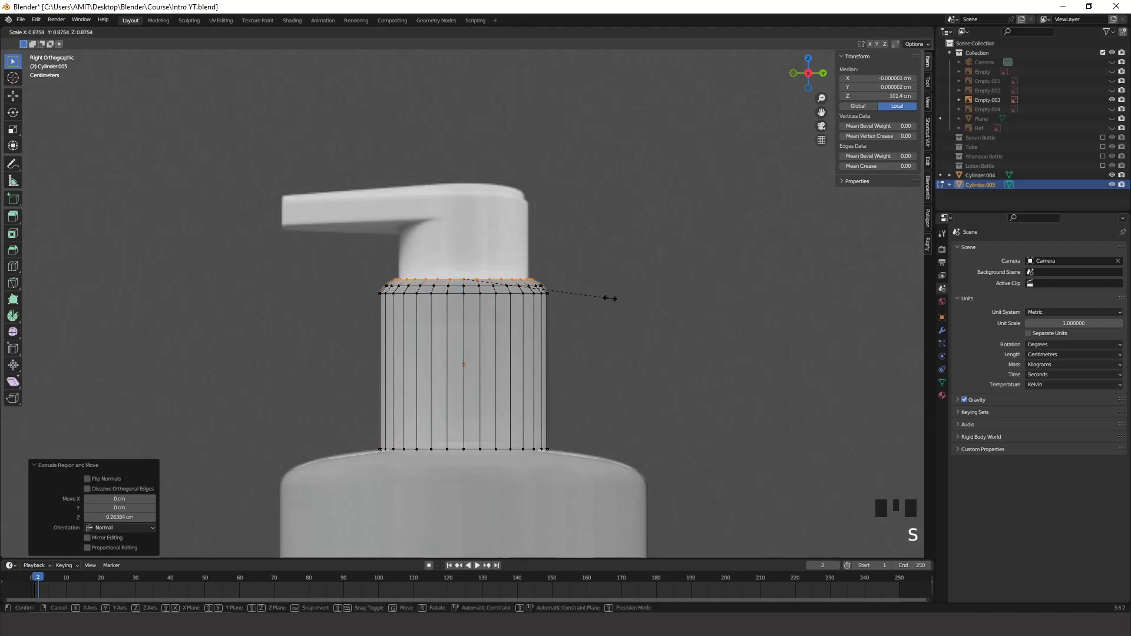
pyautogui.click(606, 300)
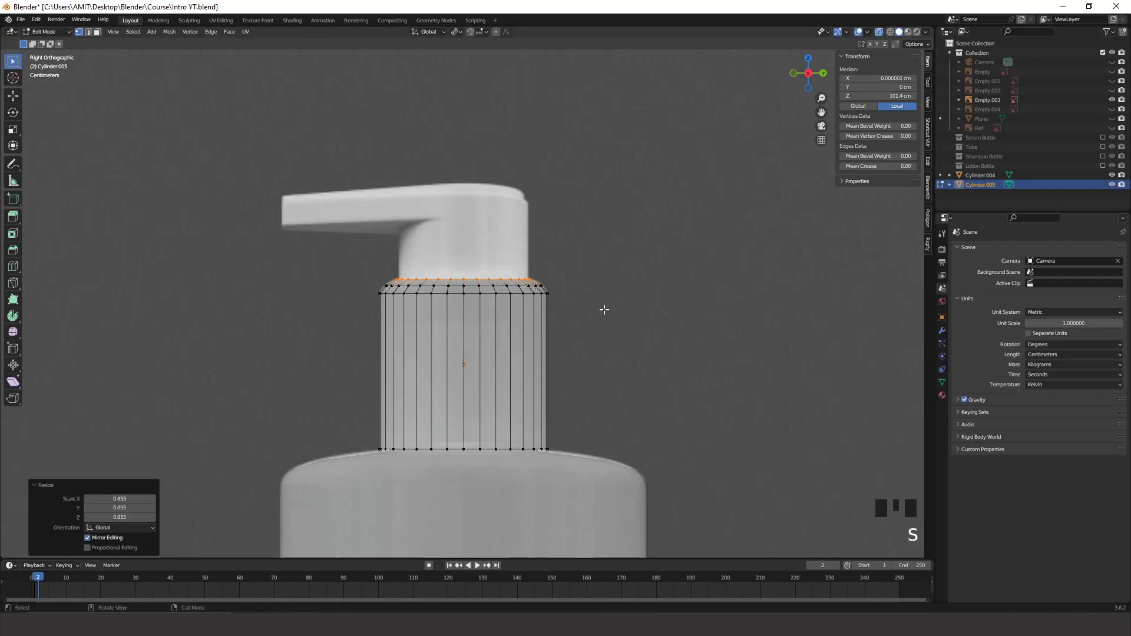
# In the right orthographic view, scale the collar's top ring by about 0.988 to match the base of the pump head.
pyautogui.scroll(-4, 474, 304)
pyautogui.moveTo(475, 304); pyautogui.dragTo(439, 396, button='middle')
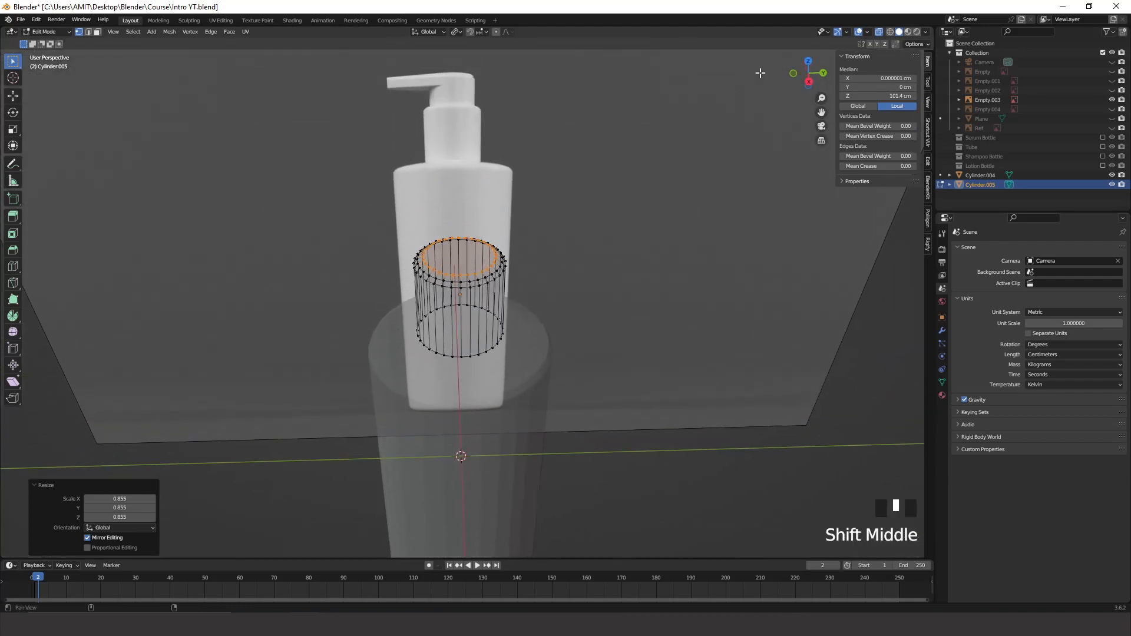
pyautogui.click(808, 81)
pyautogui.keyDown('shift'); pyautogui.moveTo(542, 273); pyautogui.dragTo(542, 287, button='middle'); pyautogui.keyUp('shift')
pyautogui.keyDown('shift'); pyautogui.moveTo(478, 481); pyautogui.dragTo(478, 343, button='middle'); pyautogui.keyUp('shift')
pyautogui.scroll(2, 478, 406)
pyautogui.scroll(4, 478, 343)
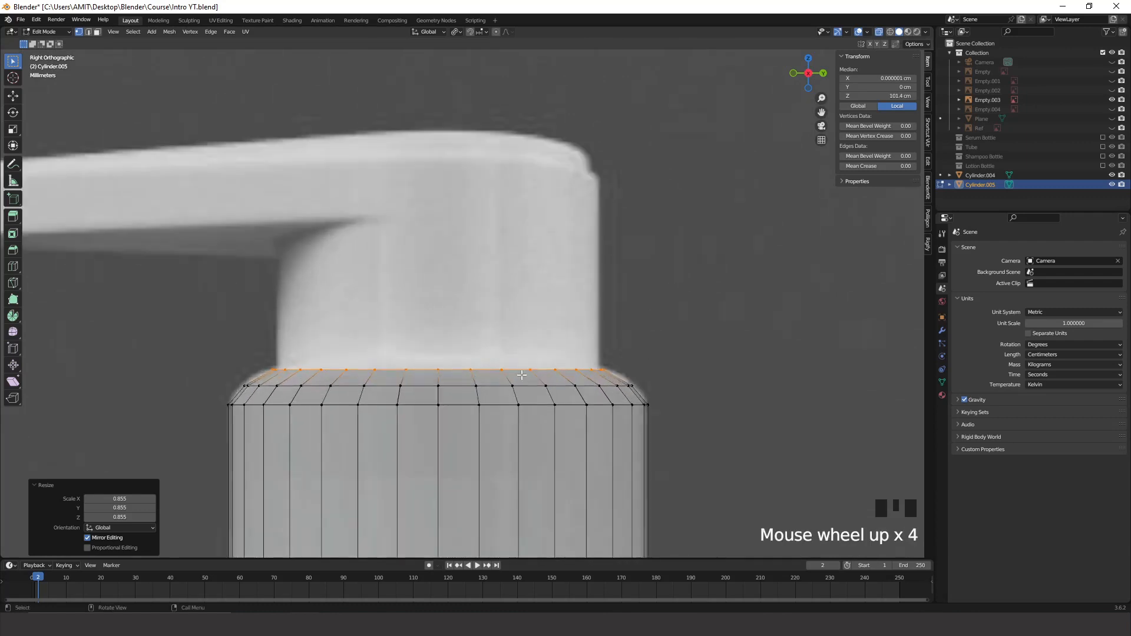
pyautogui.keyDown('shift'); pyautogui.moveTo(611, 389); pyautogui.dragTo(611, 360, button='middle'); pyautogui.keyUp('shift')
pyautogui.press('s')
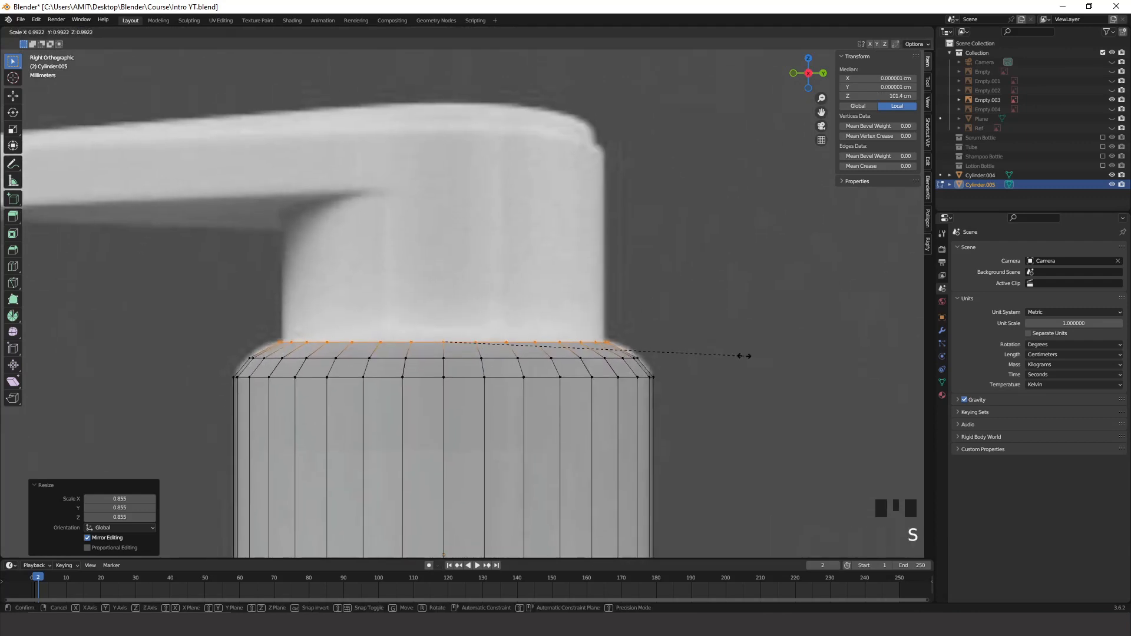
pyautogui.click(719, 355)
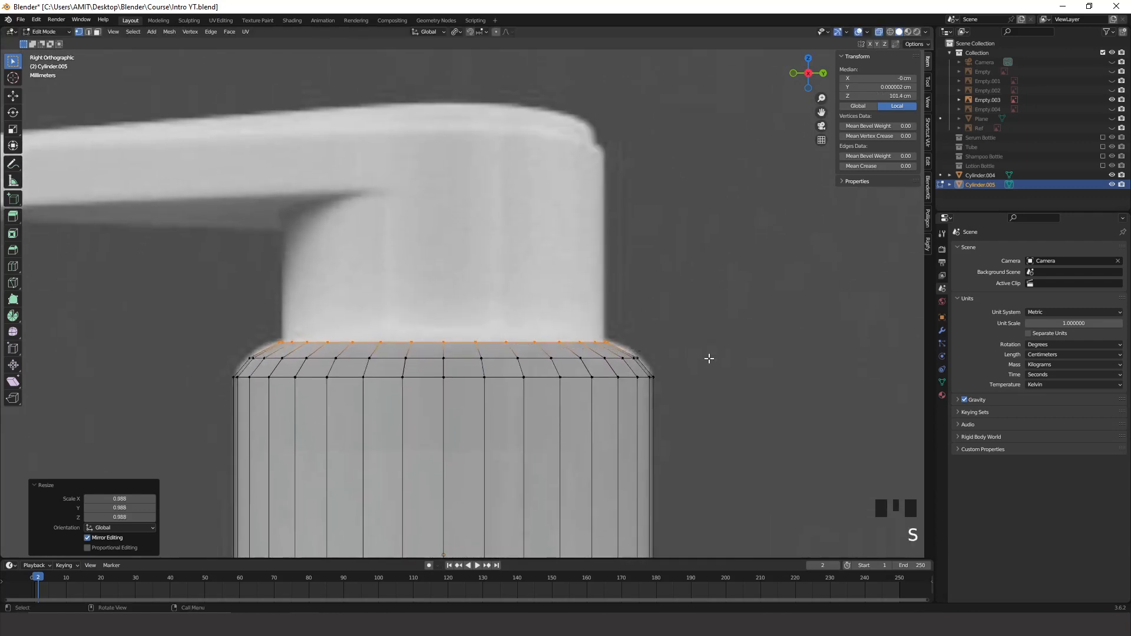
# Extrude the top ring up about 3.81 cm to form the pump head to the reference's height.
pyautogui.press('e')
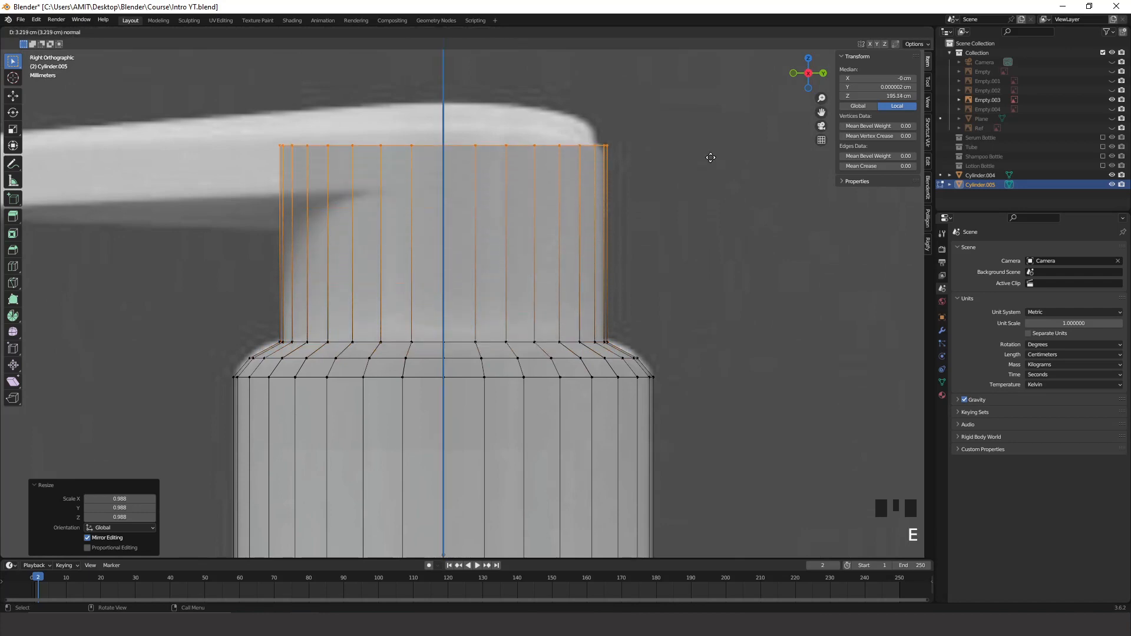
pyautogui.click(714, 149)
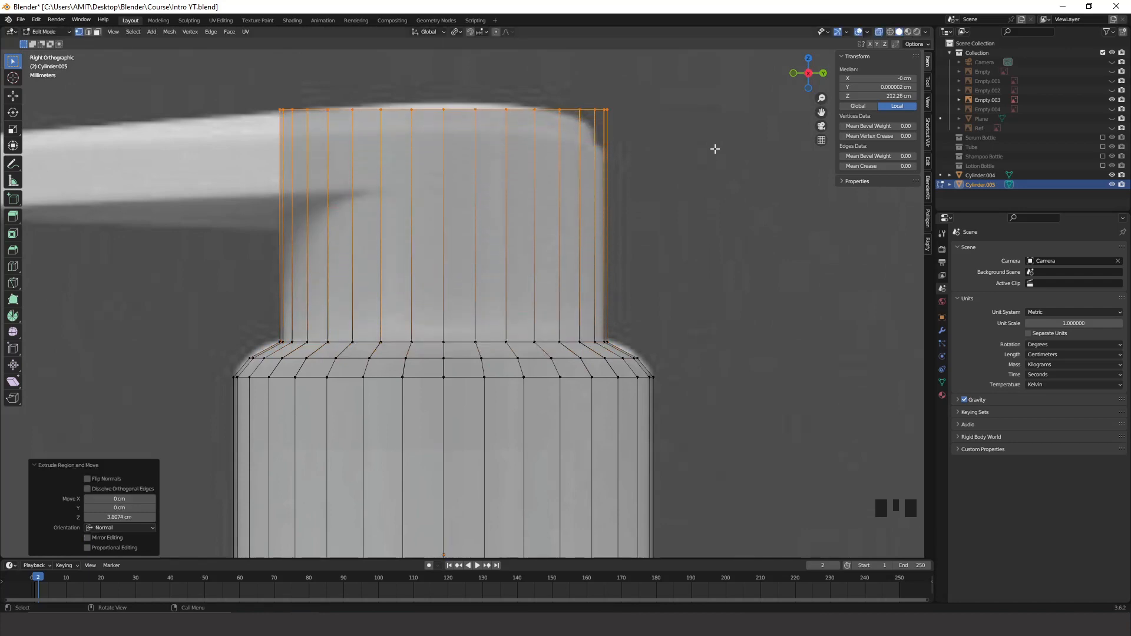
pyautogui.scroll(-3, 654, 216)
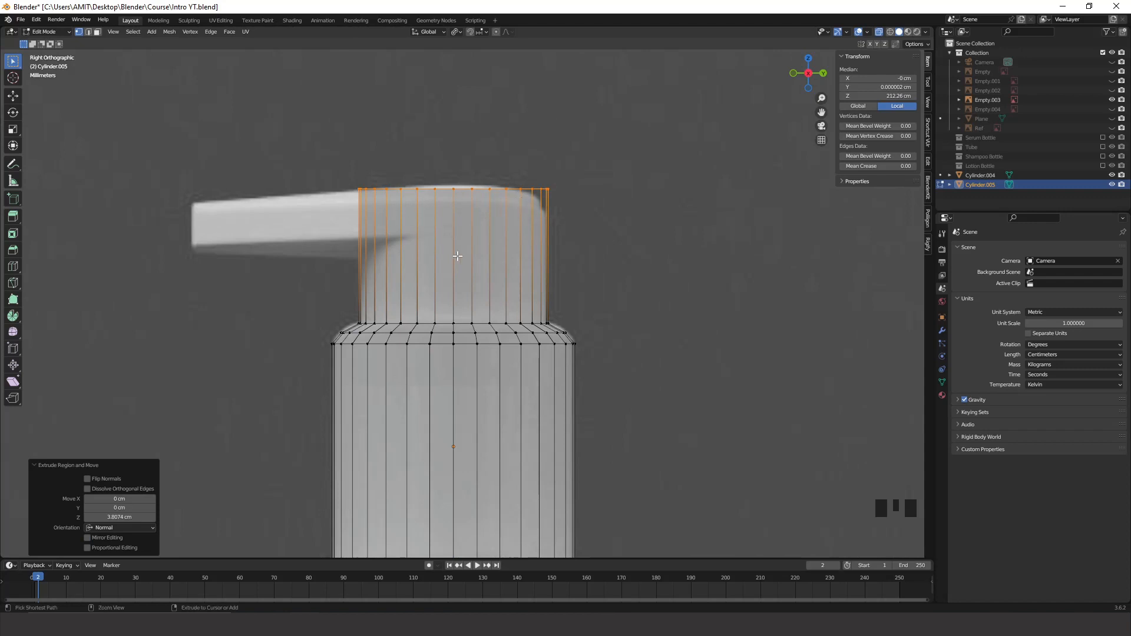
# Add one horizontal loop cut around the pump head and slide it up by a factor of about 0.2 to the nozzle's underside.
pyautogui.hotkey('ctrl', 'r')
pyautogui.click(436, 245)
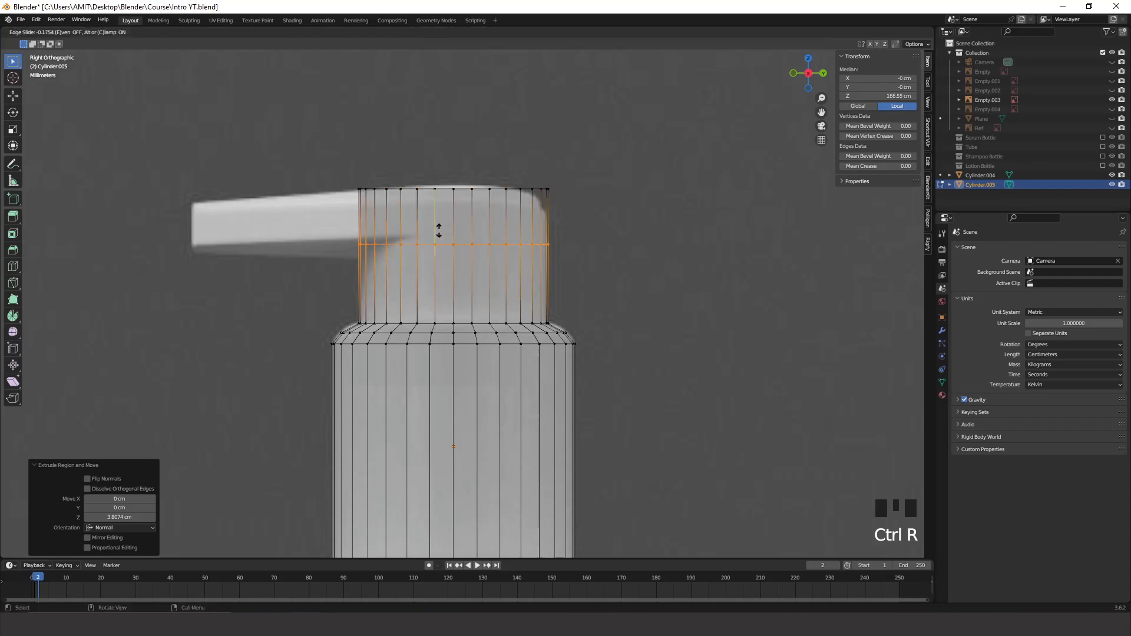
pyautogui.click(446, 229)
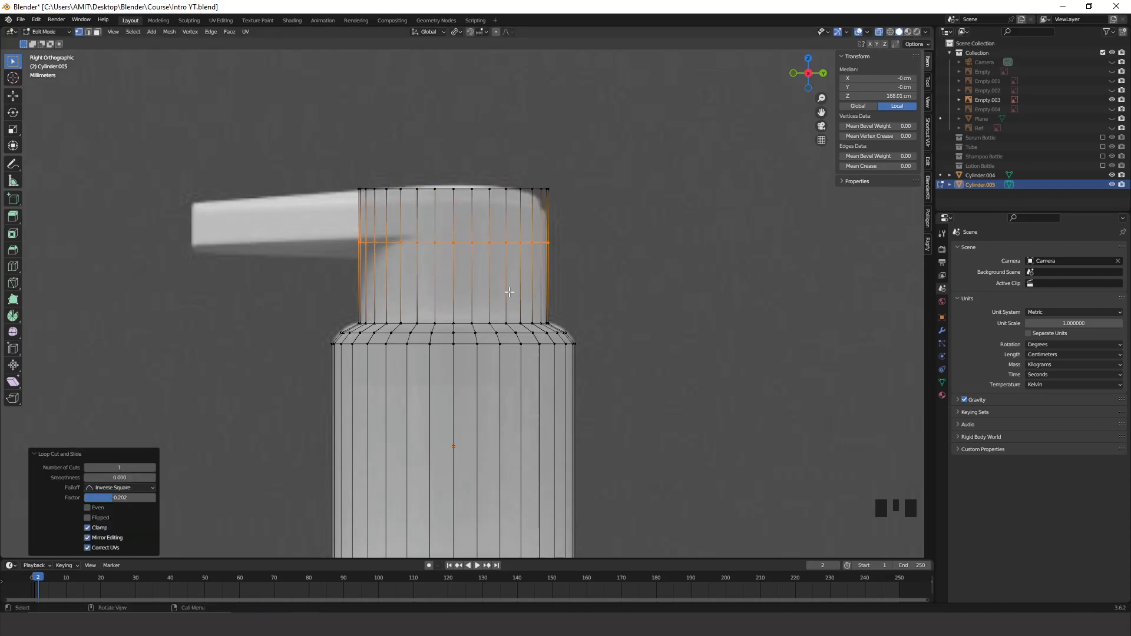
# Check the pump head from the front, switch to face selection and return to the right orthographic view.
pyautogui.click(793, 74)
pyautogui.scroll(-5, 313, 301)
pyautogui.keyDown('shift'); pyautogui.moveTo(220, 333); pyautogui.dragTo(462, 336, button='middle'); pyautogui.keyUp('shift')
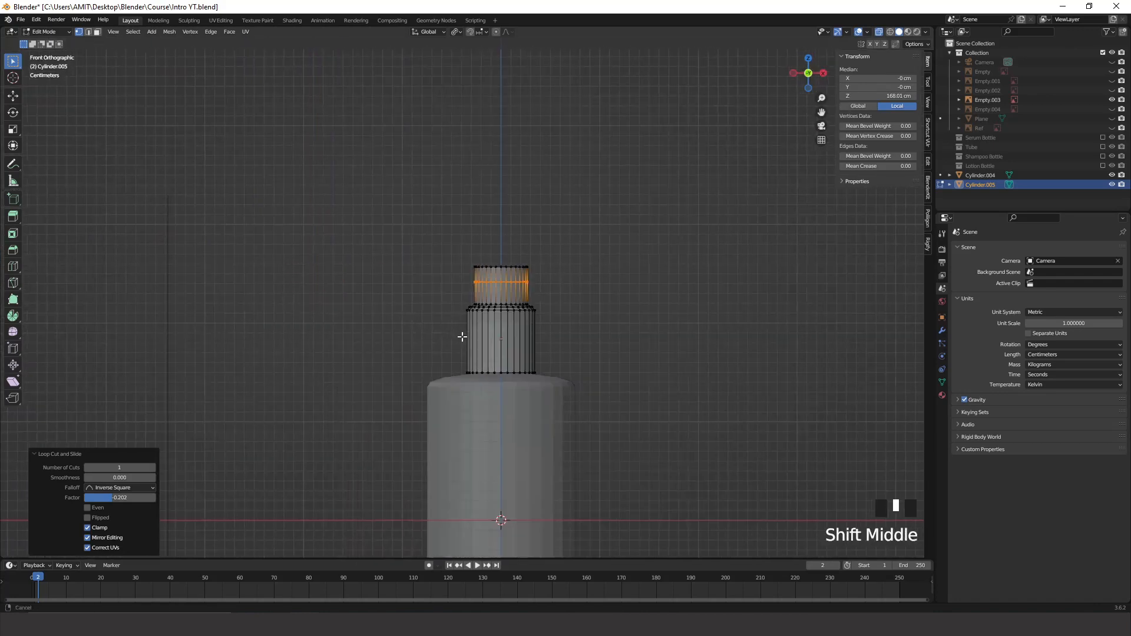
pyautogui.scroll(9, 466, 330)
pyautogui.keyDown('shift'); pyautogui.moveTo(639, 259); pyautogui.dragTo(491, 358, button='middle'); pyautogui.keyUp('shift')
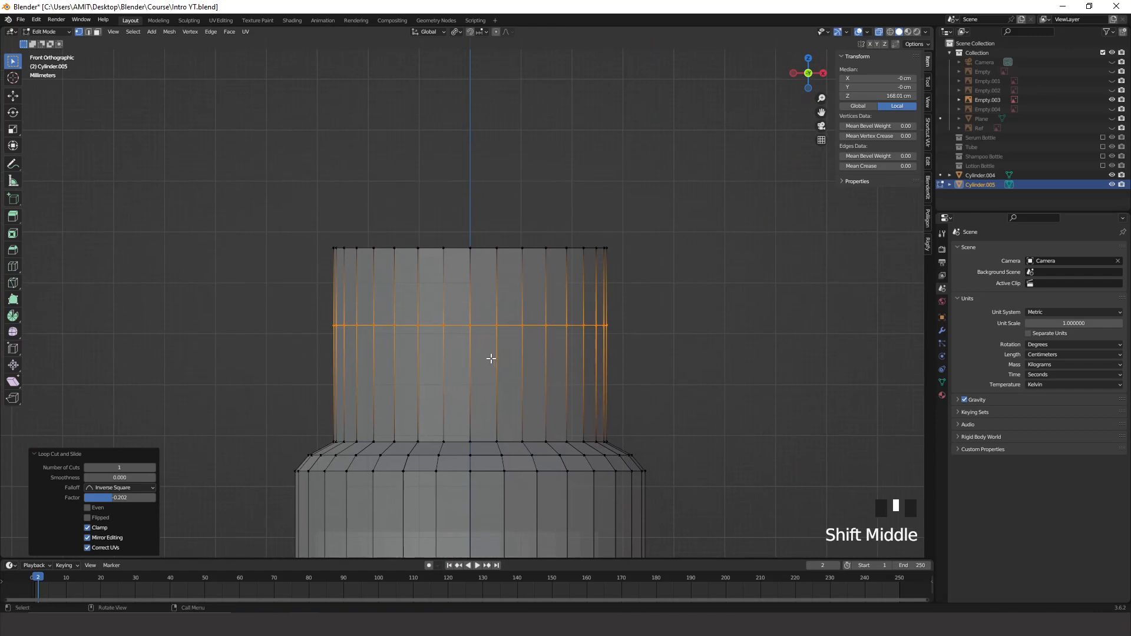
pyautogui.press('3')
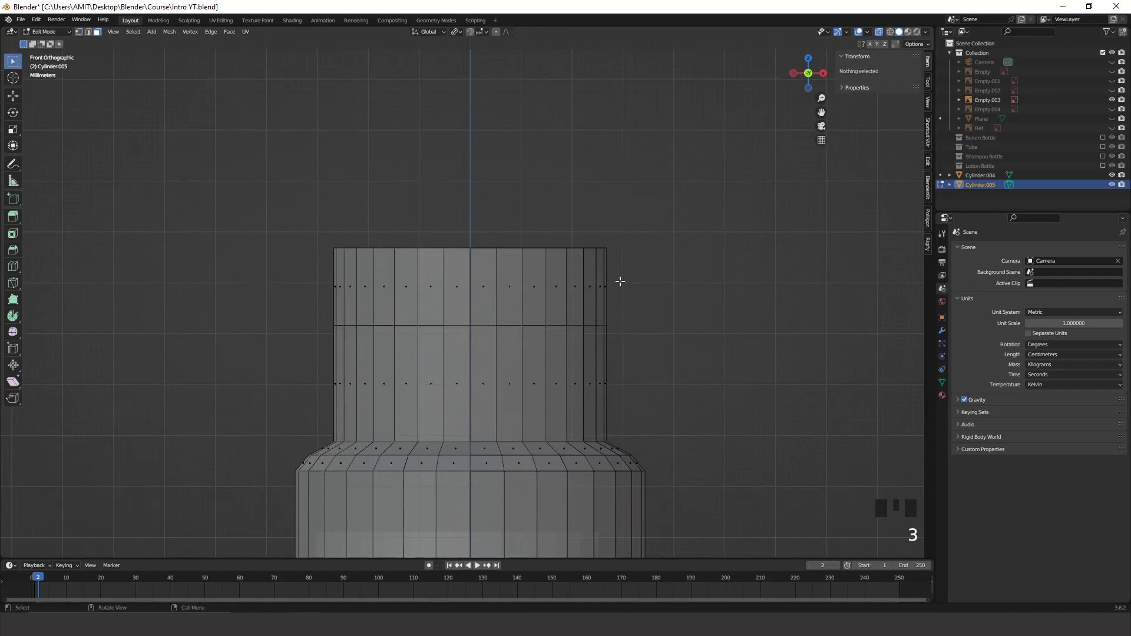
pyautogui.click(823, 73)
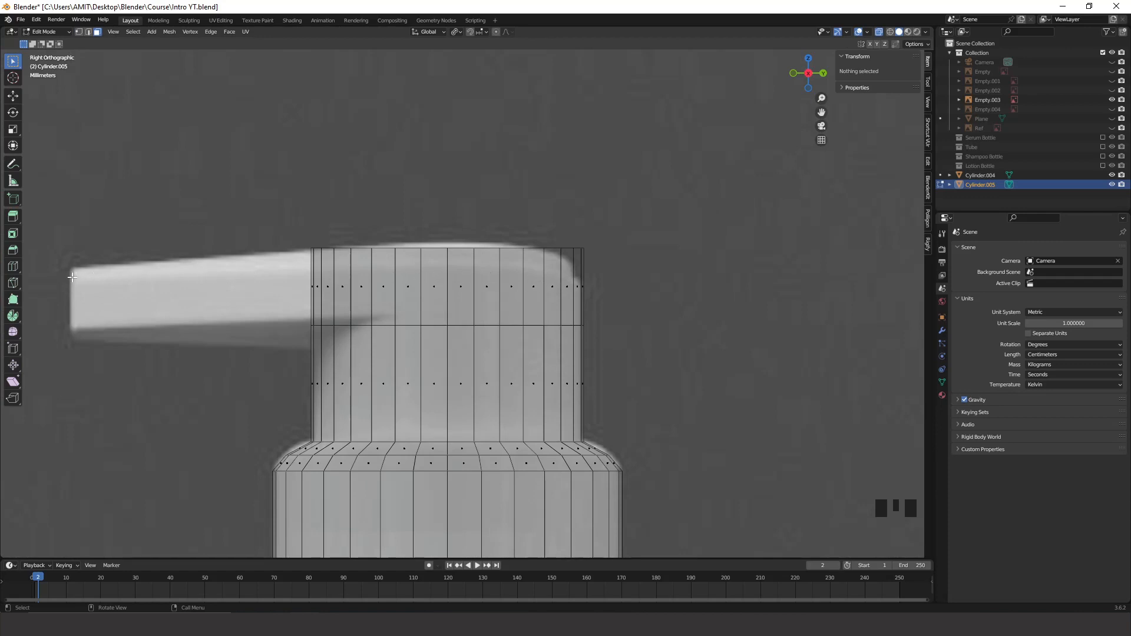
# Turn off X-ray and, from the front view, select the 12 front-facing faces of the pump head's upper band.
pyautogui.click(793, 73)
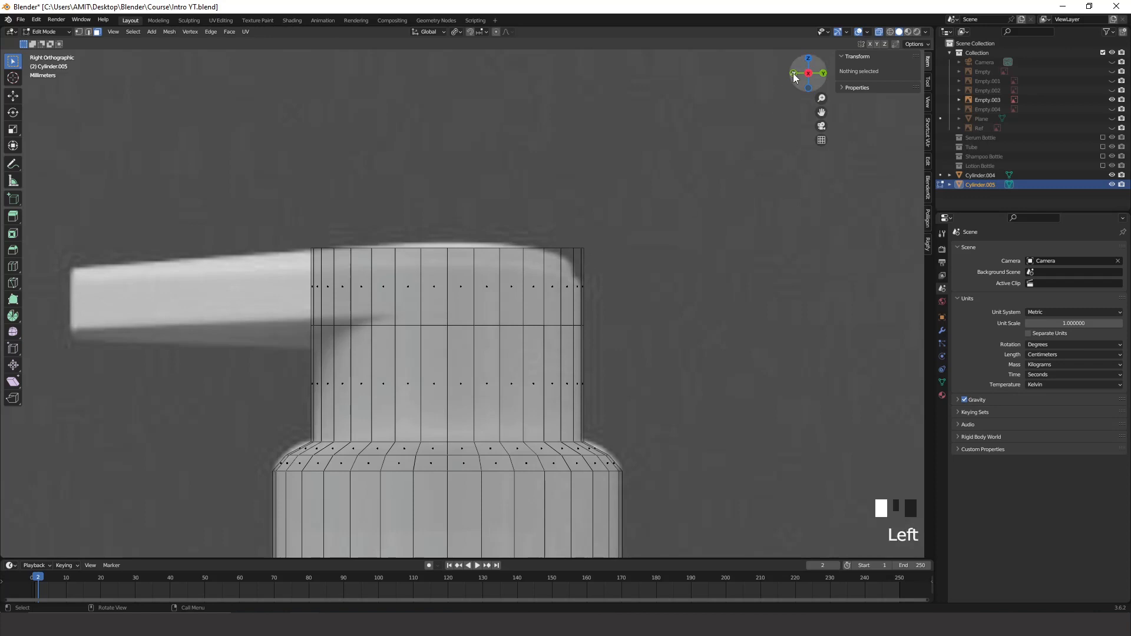
pyautogui.hotkey('alt', 'z')
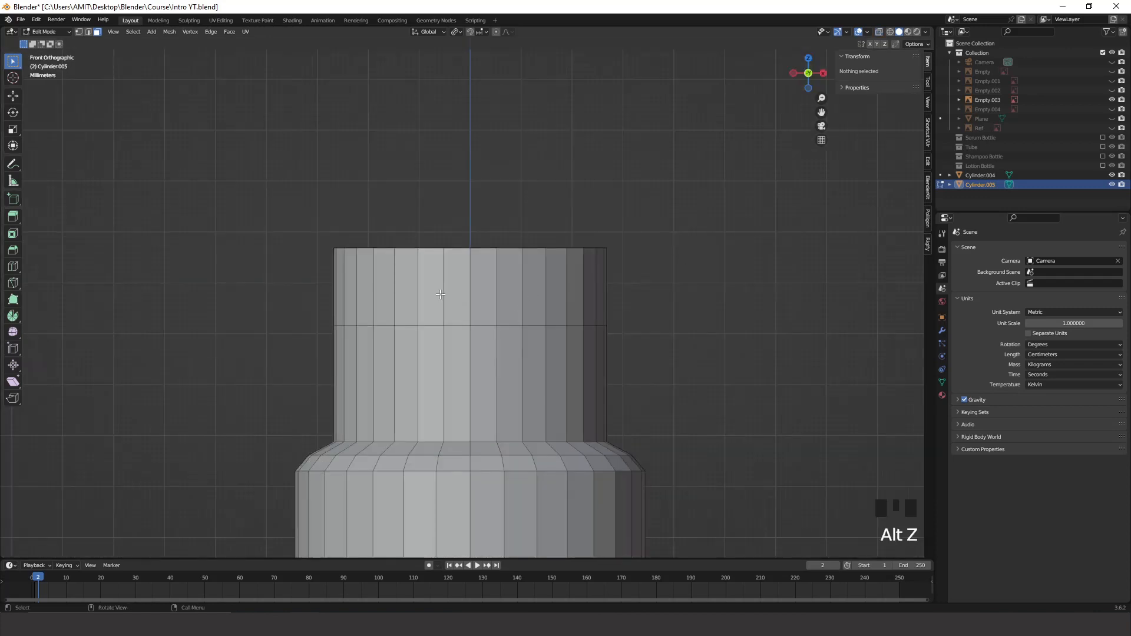
pyautogui.click(459, 290)
pyautogui.keyDown('shift'); pyautogui.click(483, 290); pyautogui.keyUp('shift')
pyautogui.keyDown('shift'); pyautogui.click(509, 290); pyautogui.keyUp('shift')
pyautogui.keyDown('shift'); pyautogui.click(533, 289); pyautogui.keyUp('shift')
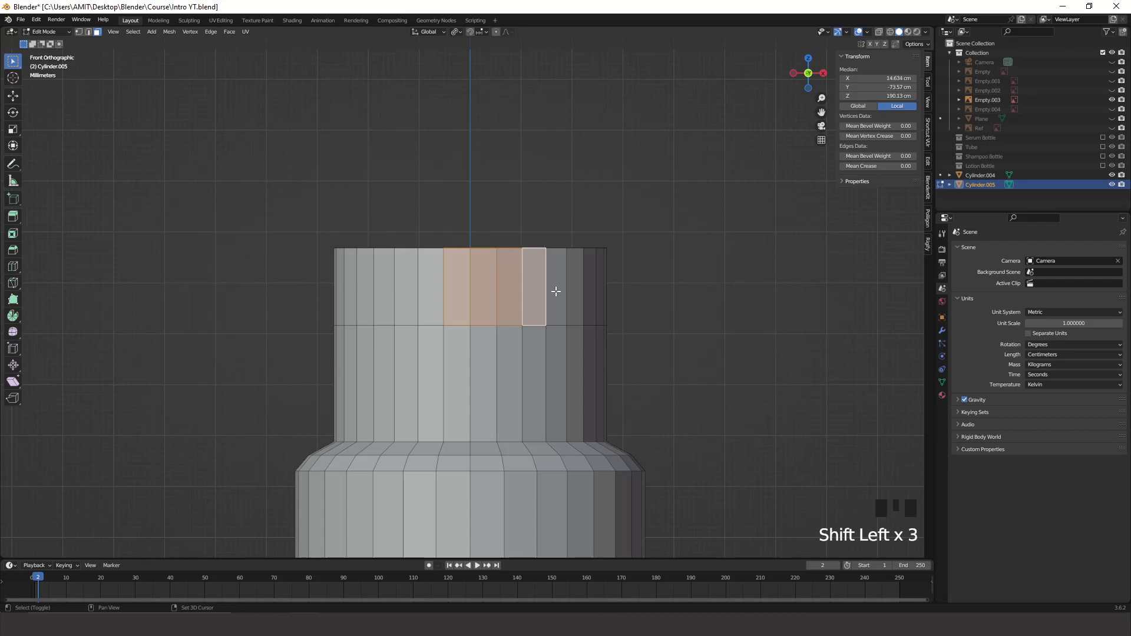
pyautogui.keyDown('shift'); pyautogui.click(556, 291); pyautogui.keyUp('shift')
pyautogui.keyDown('shift'); pyautogui.click(575, 295); pyautogui.keyUp('shift')
pyautogui.keyDown('shift'); pyautogui.click(587, 294); pyautogui.keyUp('shift')
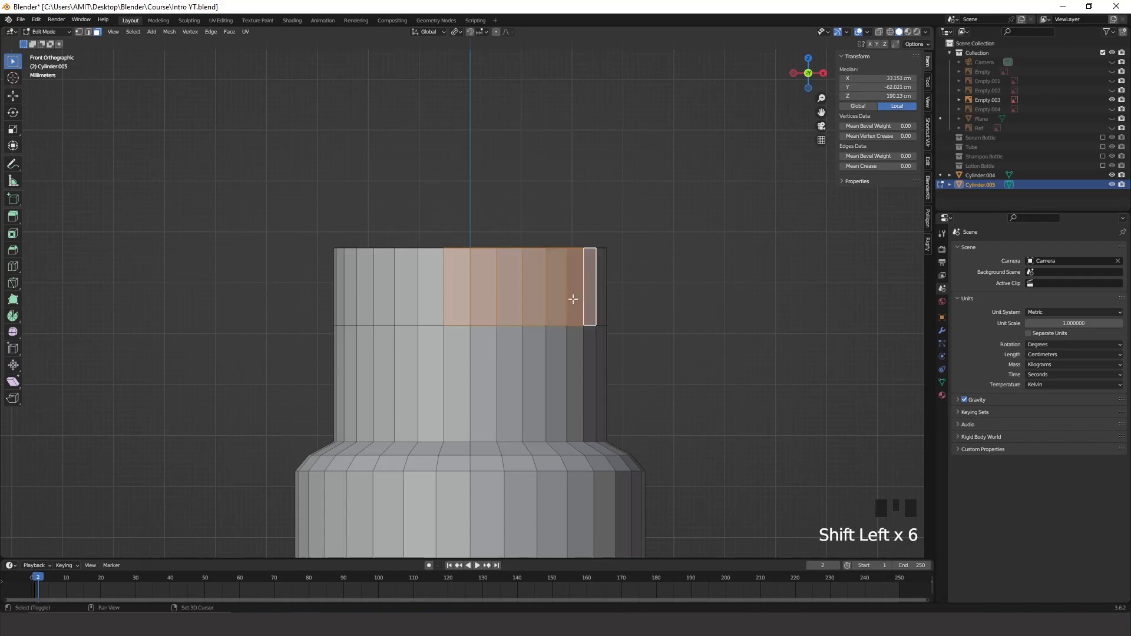
pyautogui.keyDown('shift'); pyautogui.click(426, 290); pyautogui.keyUp('shift')
pyautogui.keyDown('shift'); pyautogui.click(406, 290); pyautogui.keyUp('shift')
pyautogui.keyDown('shift'); pyautogui.click(383, 289); pyautogui.keyUp('shift')
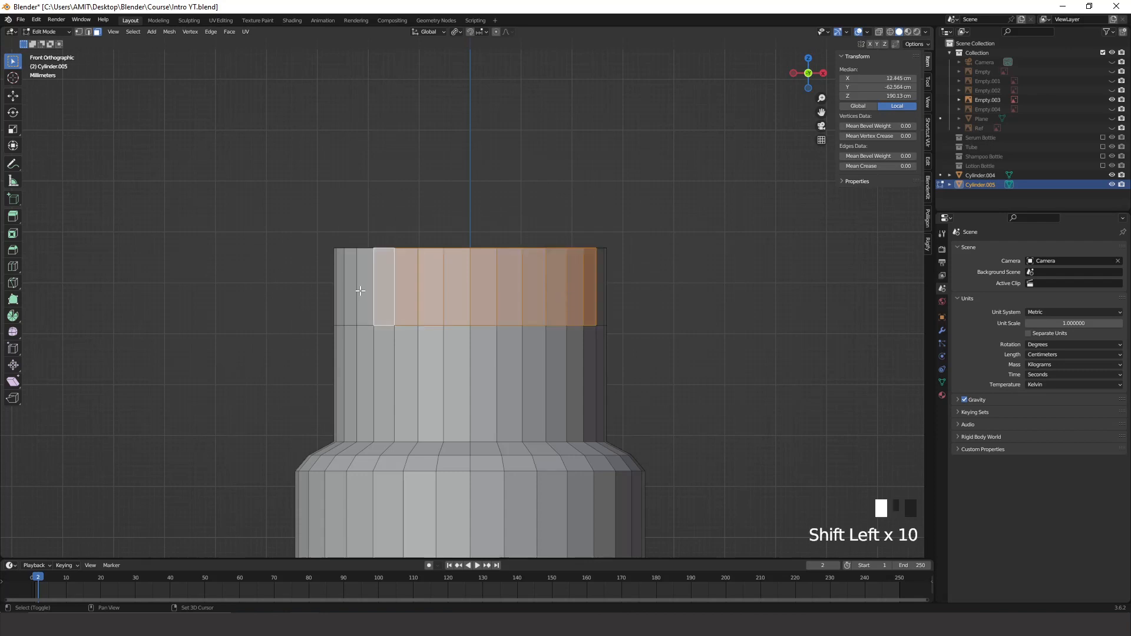
pyautogui.keyDown('shift'); pyautogui.click(365, 290); pyautogui.keyUp('shift')
pyautogui.keyDown('shift'); pyautogui.click(348, 289); pyautogui.keyUp('shift')
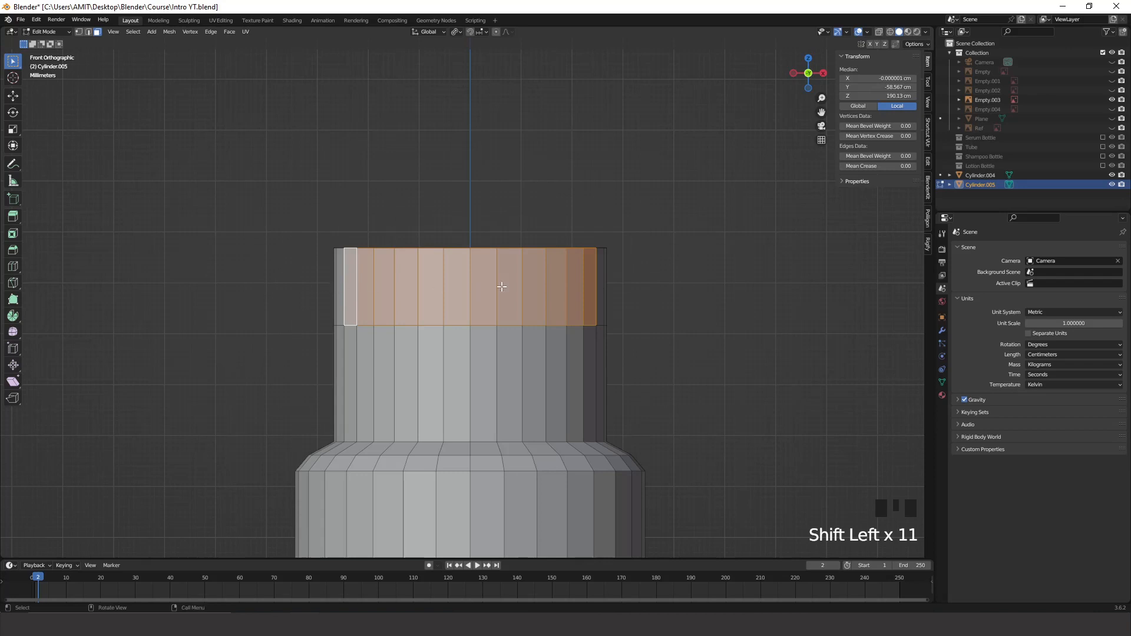
# In the right orthographic view, extrude the selected faces about 4.74 cm as the nozzle and move its end about -1.43 cm along Y.
pyautogui.click(823, 73)
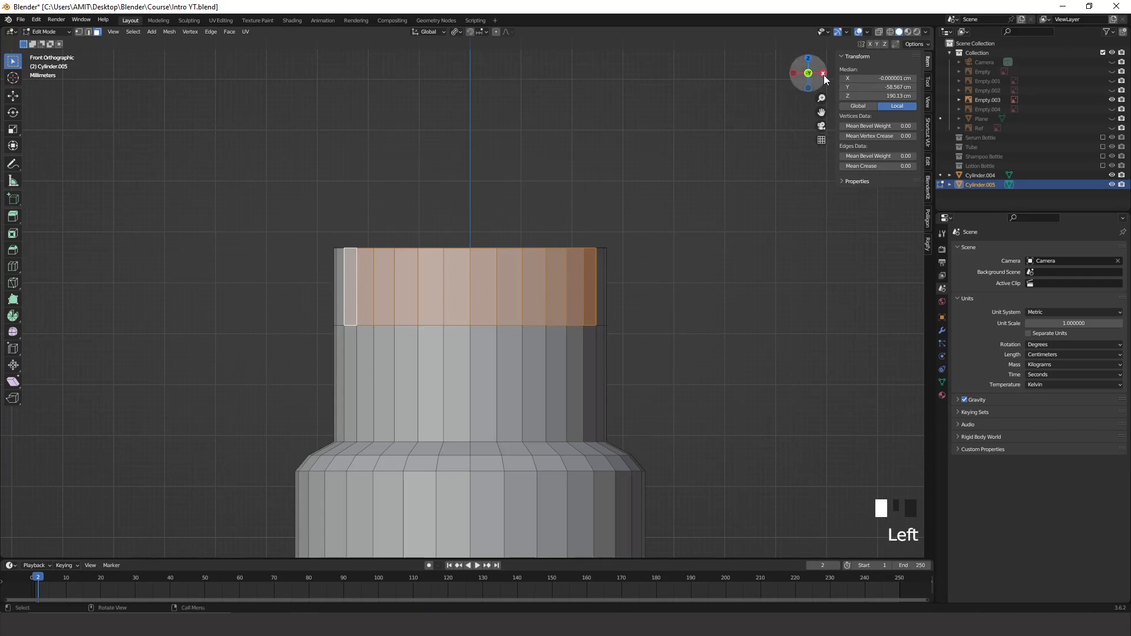
pyautogui.keyDown('shift'); pyautogui.moveTo(507, 307); pyautogui.dragTo(606, 300, button='middle'); pyautogui.keyUp('shift')
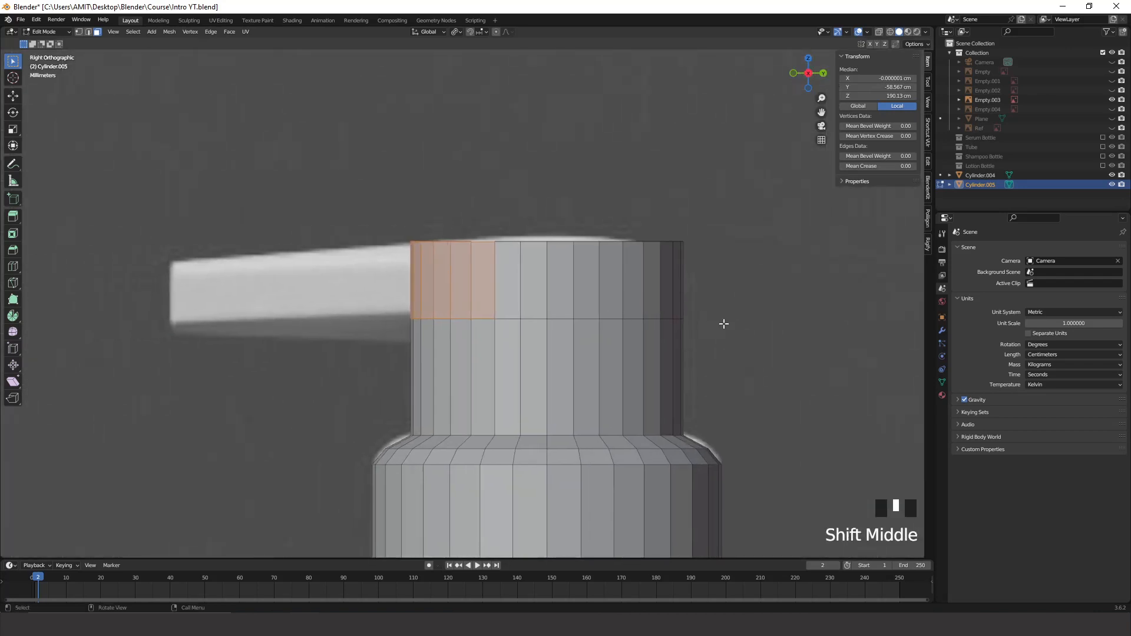
pyautogui.press('e')
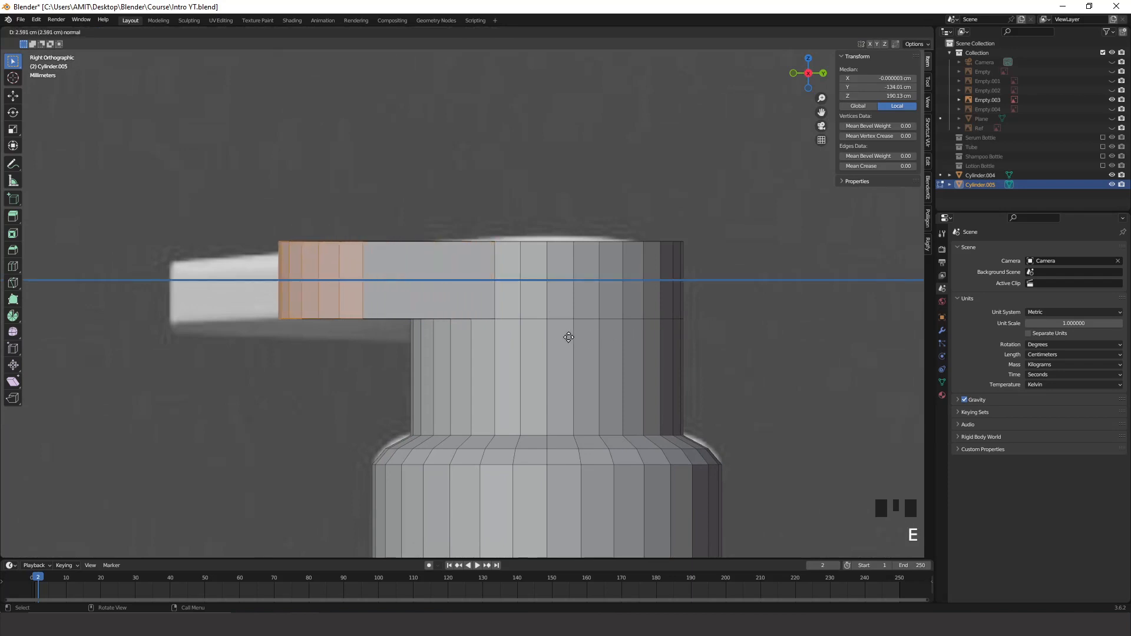
pyautogui.click(482, 342)
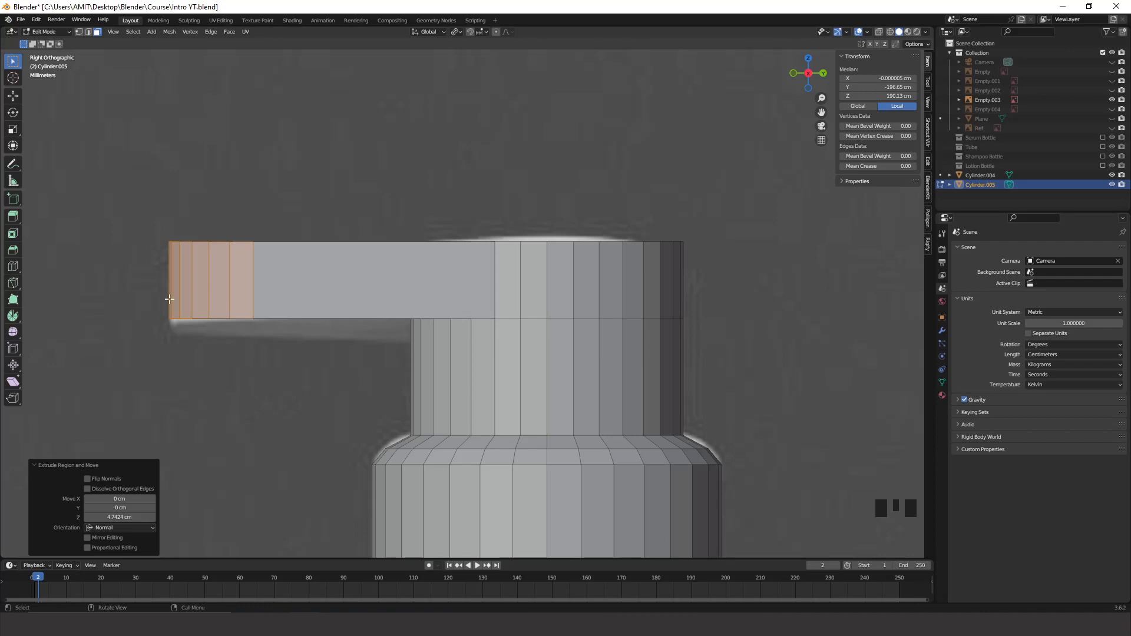
pyautogui.press('g')
pyautogui.press('y')
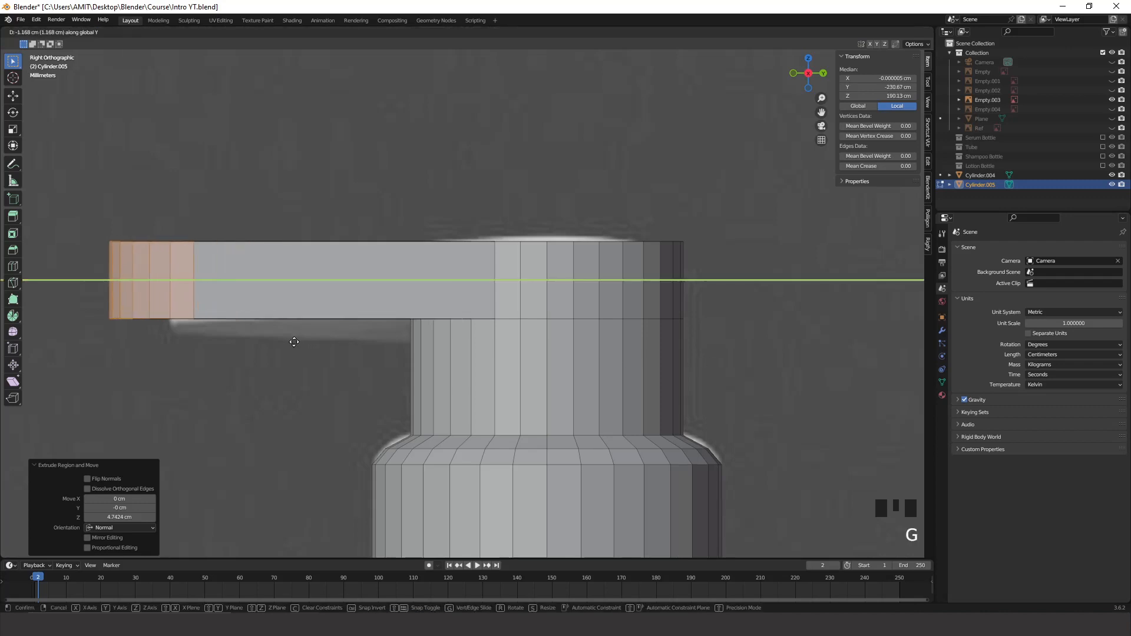
pyautogui.click(282, 344)
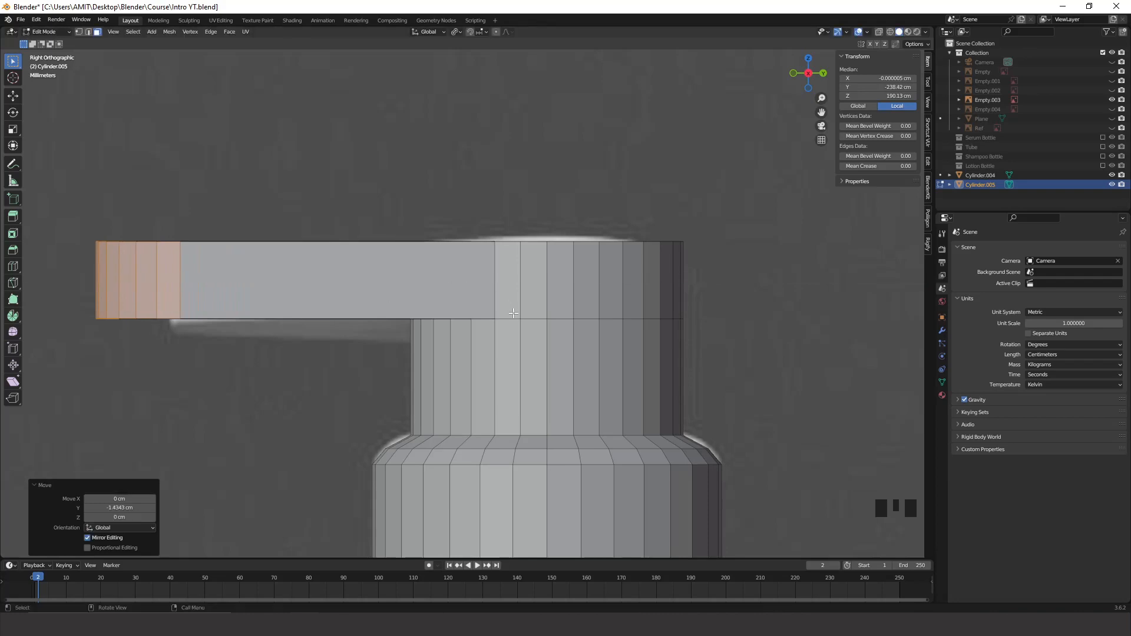
# Examine the extruded nozzle from above and in perspective, comparing its shape with the reference, and return to the right orthographic view.
pyautogui.scroll(-2, 514, 314)
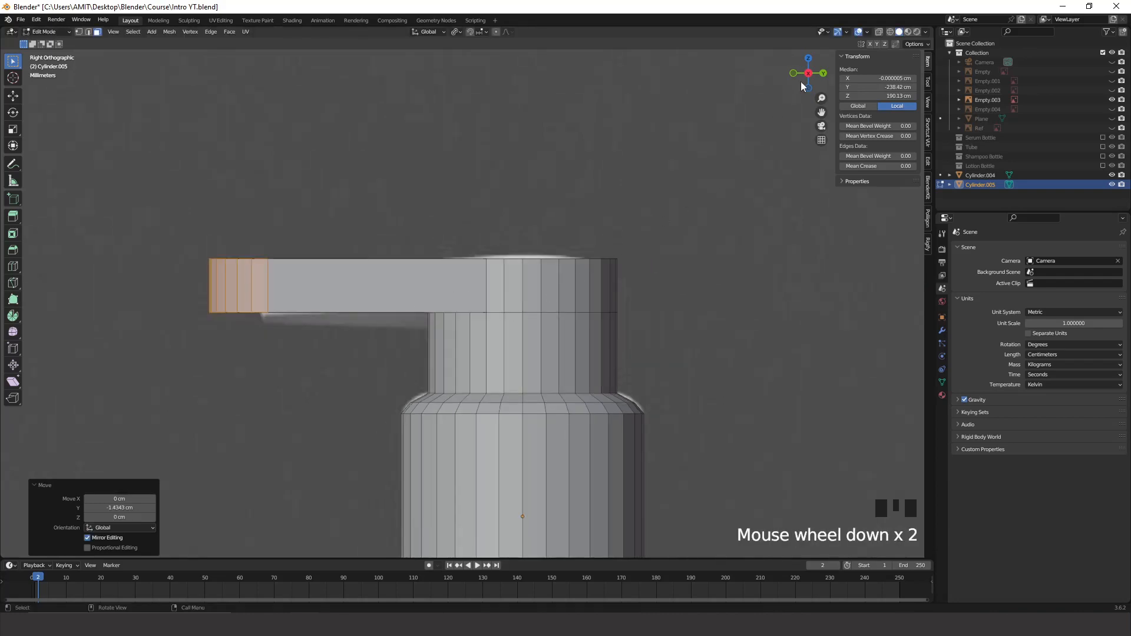
pyautogui.click(811, 62)
pyautogui.scroll(-3, 594, 315)
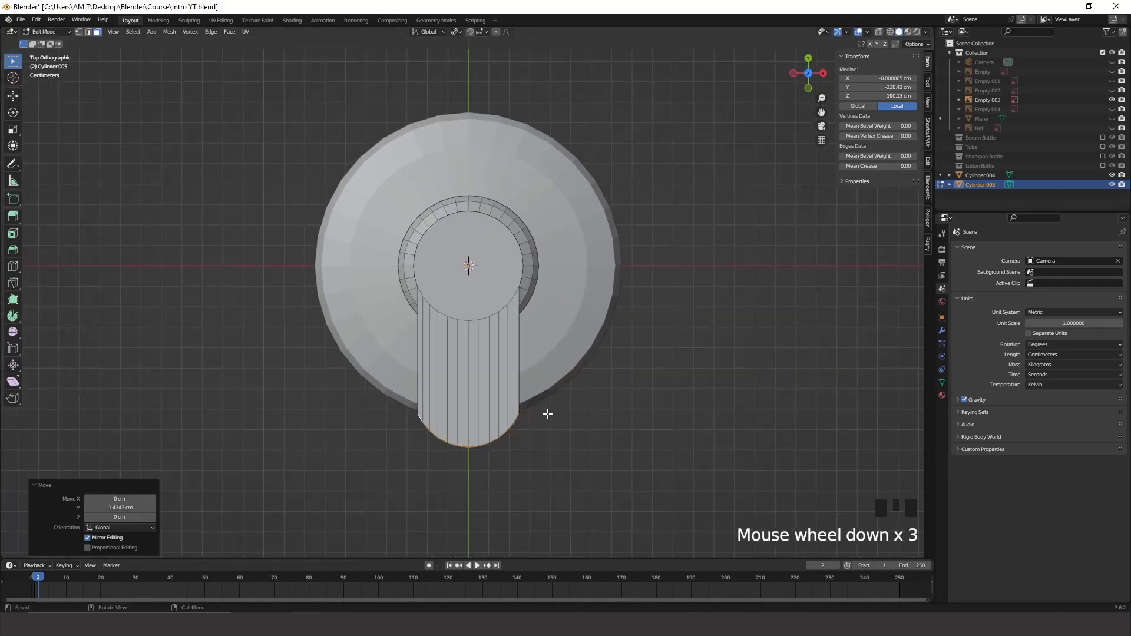
pyautogui.moveTo(548, 412); pyautogui.dragTo(415, 338, button='middle')
pyautogui.moveTo(544, 358); pyautogui.dragTo(74, 118, button='middle')
pyautogui.keyDown('shift'); pyautogui.moveTo(290, 162); pyautogui.dragTo(137, 159, button='middle'); pyautogui.keyUp('shift')
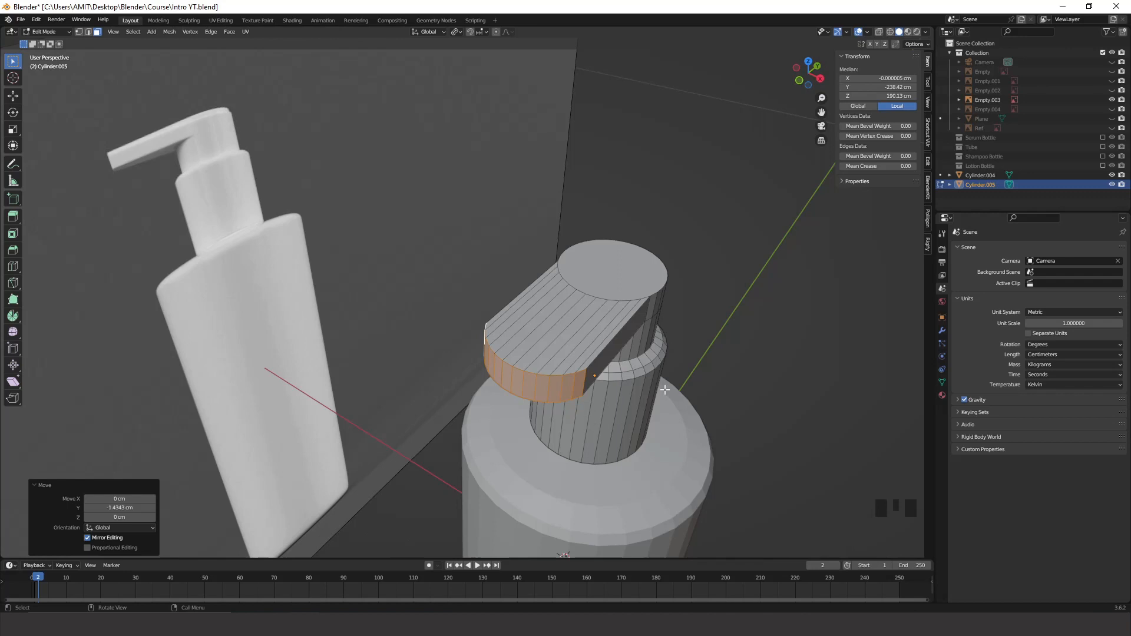
pyautogui.moveTo(643, 429); pyautogui.dragTo(441, 319, button='middle')
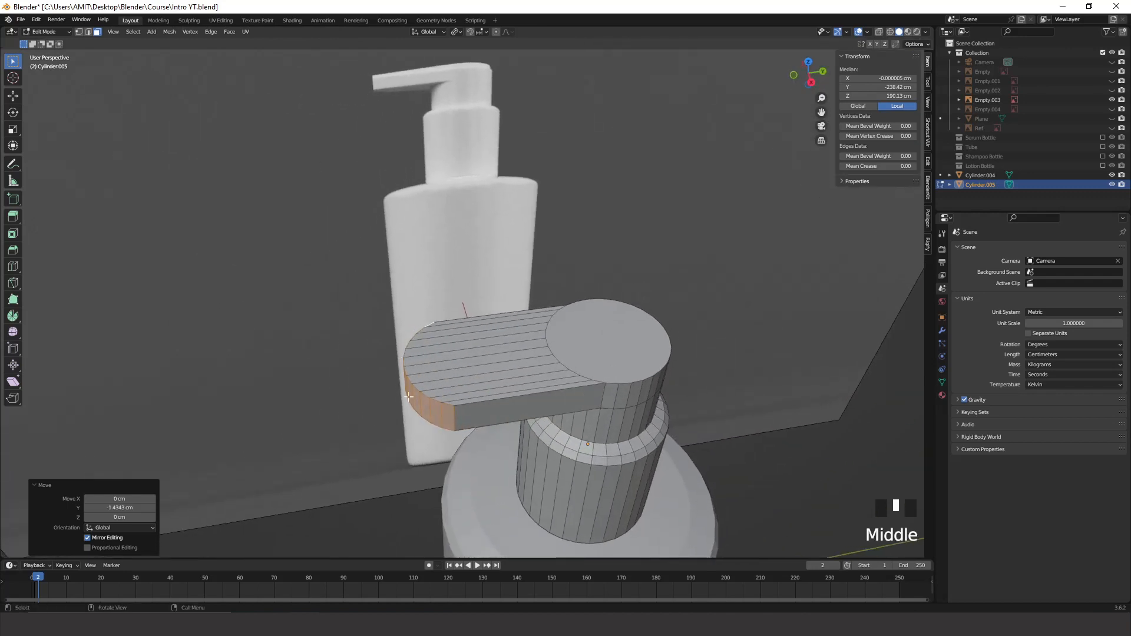
pyautogui.scroll(-2, 481, 424)
pyautogui.moveTo(481, 424); pyautogui.dragTo(601, 414, button='middle')
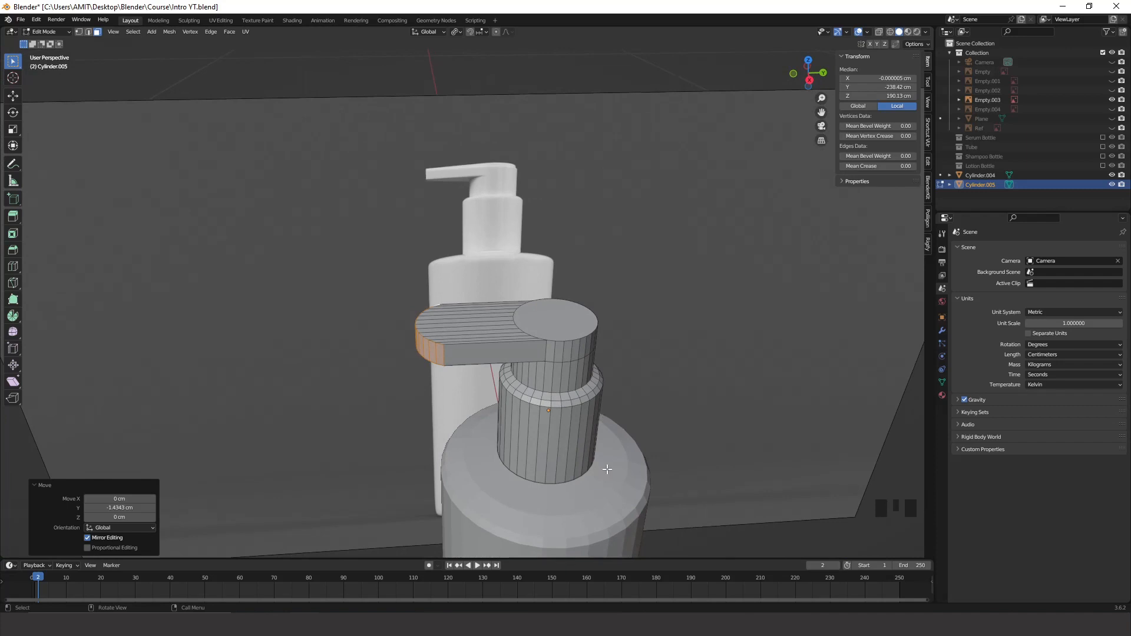
pyautogui.click(809, 79)
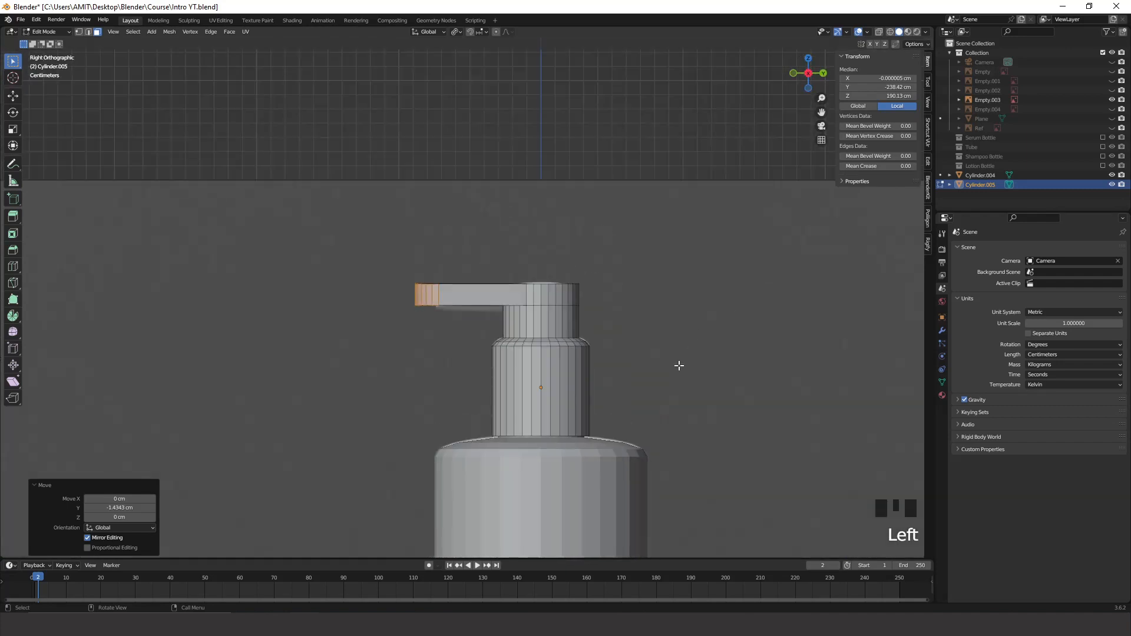
# Compare the bottle side by side with the reference by temporarily moving the reference image along Y, and resume editing the pump.
pyautogui.press('Tab')
pyautogui.keyDown('shift'); pyautogui.moveTo(758, 411); pyautogui.dragTo(584, 364, button='middle'); pyautogui.keyUp('shift')
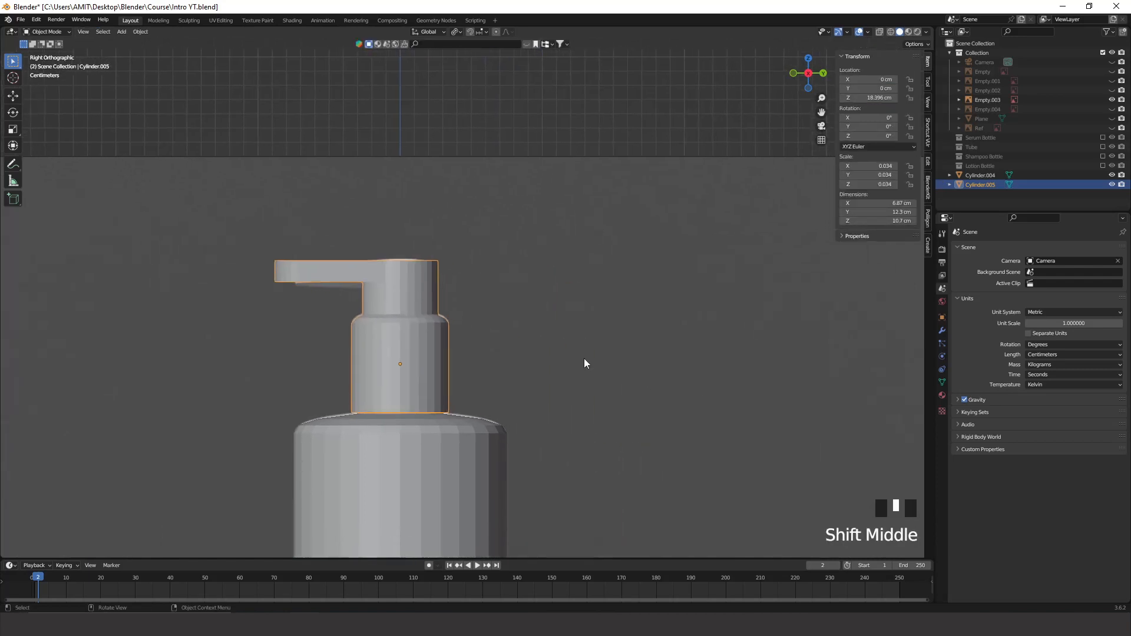
pyautogui.scroll(-8, 583, 361)
pyautogui.click(539, 380)
pyautogui.press('g')
pyautogui.press('y')
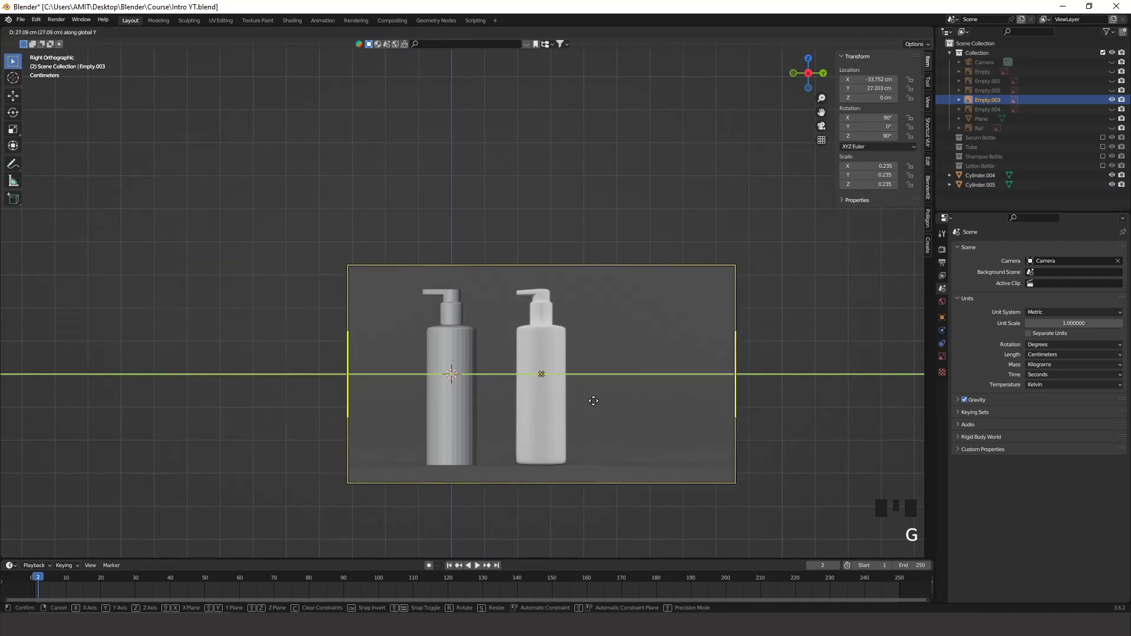
pyautogui.rightClick(555, 407)
pyautogui.keyDown('shift'); pyautogui.moveTo(505, 340); pyautogui.dragTo(565, 171, button='middle'); pyautogui.keyUp('shift')
pyautogui.click(523, 379)
pyautogui.press('Tab')
# Flatten the nozzle's rounded end by scaling its faces to 0 along Y.
pyautogui.scroll(6, 563, 404)
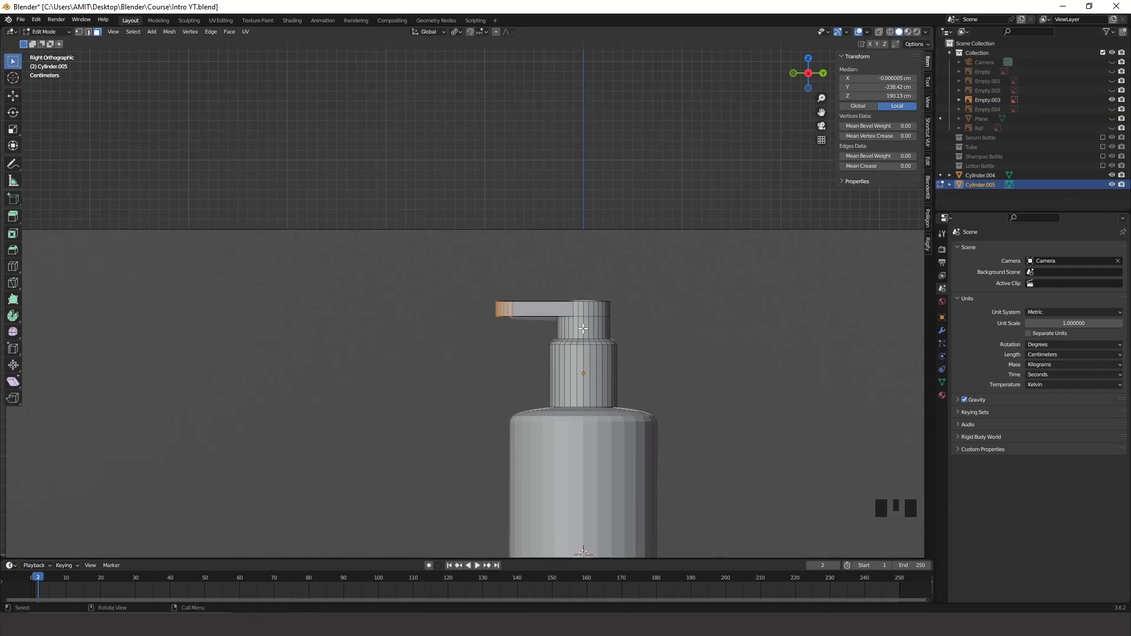
pyautogui.moveTo(582, 328); pyautogui.dragTo(627, 365, button='middle')
pyautogui.press('s')
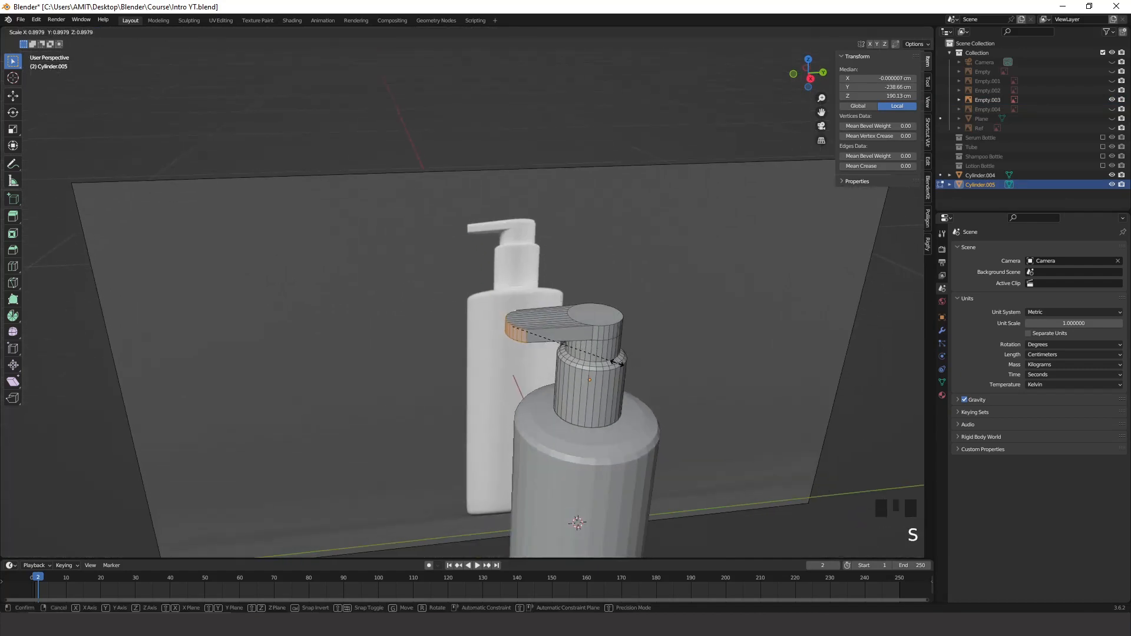
pyautogui.press('y')
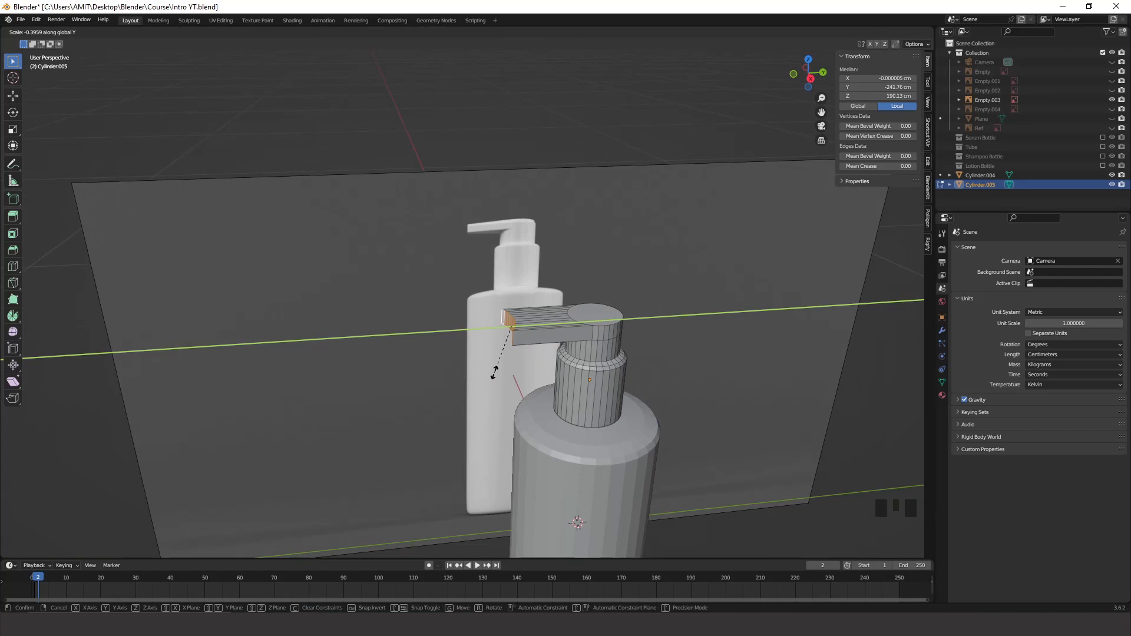
pyautogui.write('0')
pyautogui.press('Return')
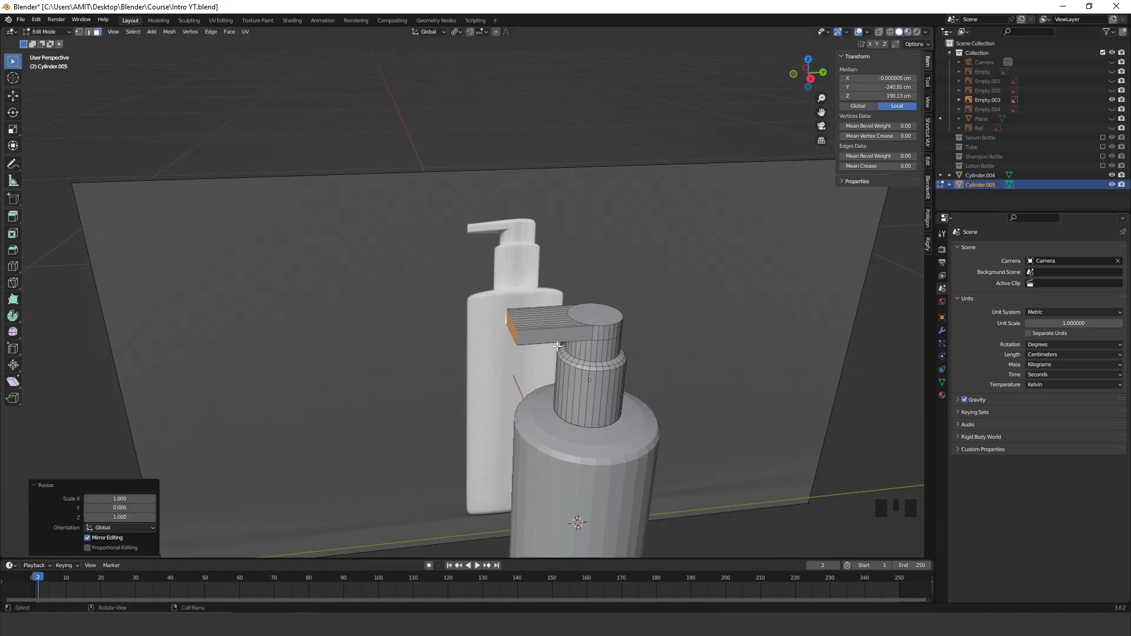
# Taper the nozzle by scaling its end faces to about 0.443 along X.
pyautogui.scroll(4, 587, 411)
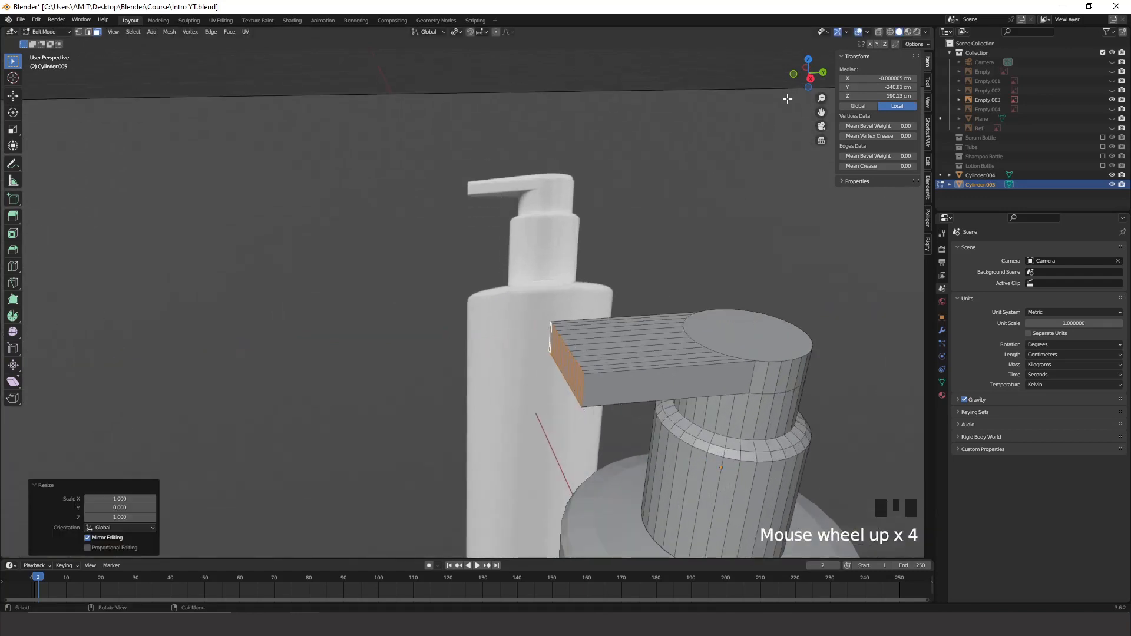
pyautogui.click(794, 74)
pyautogui.scroll(2, 715, 306)
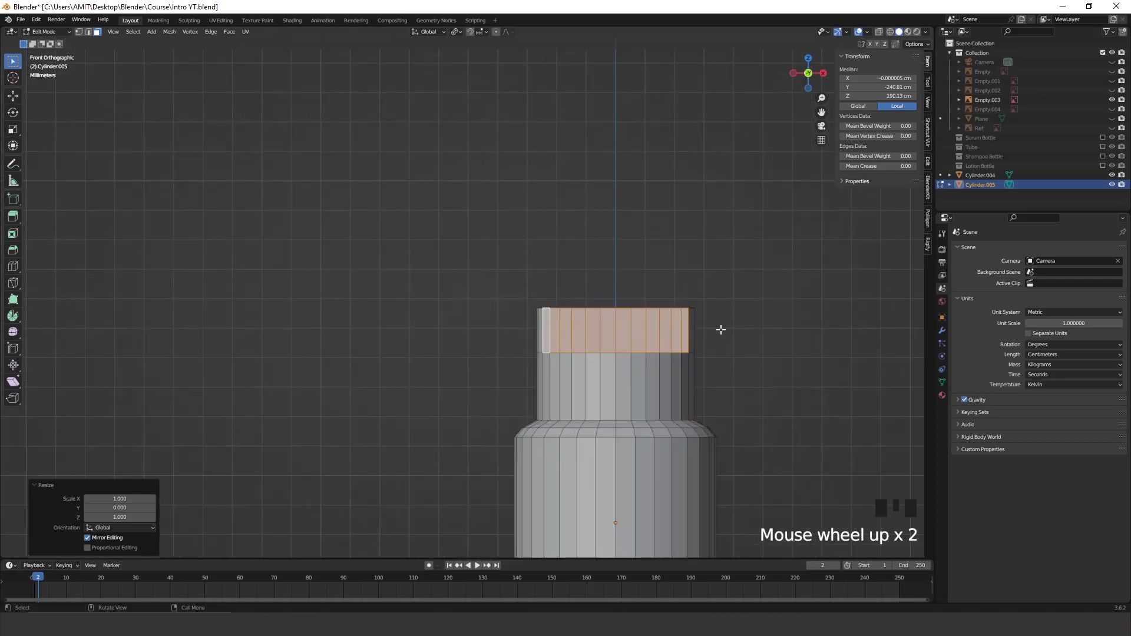
pyautogui.keyDown('shift'); pyautogui.moveTo(720, 330); pyautogui.dragTo(528, 281, button='middle'); pyautogui.keyUp('shift')
pyautogui.moveTo(651, 291); pyautogui.dragTo(566, 295, button='middle')
pyautogui.scroll(-3, 695, 298)
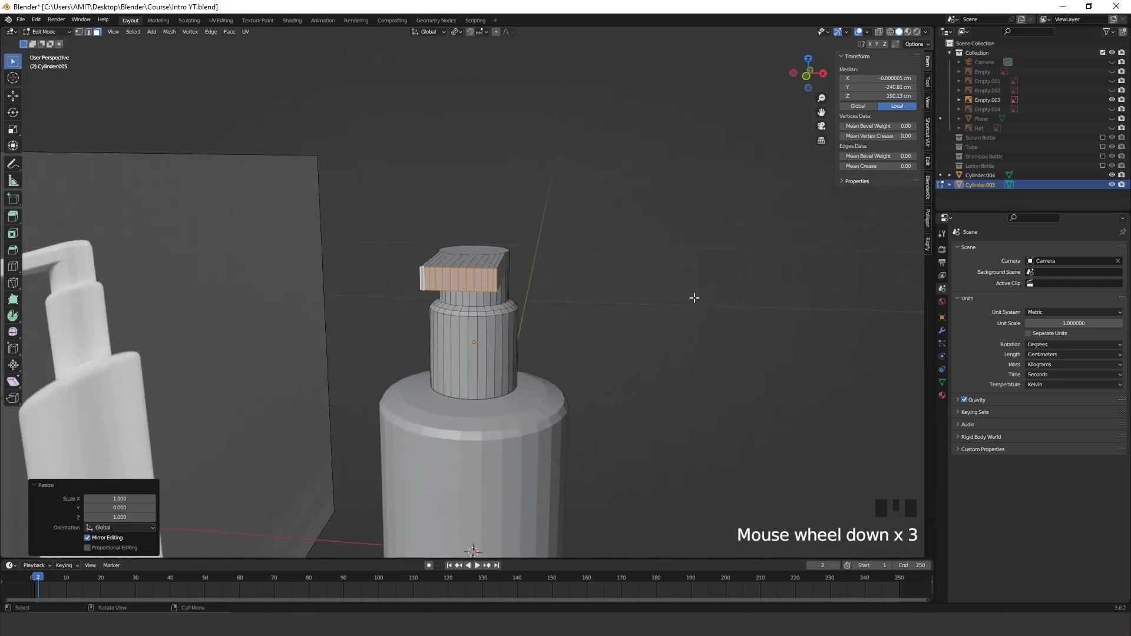
pyautogui.press('s')
pyautogui.press('x')
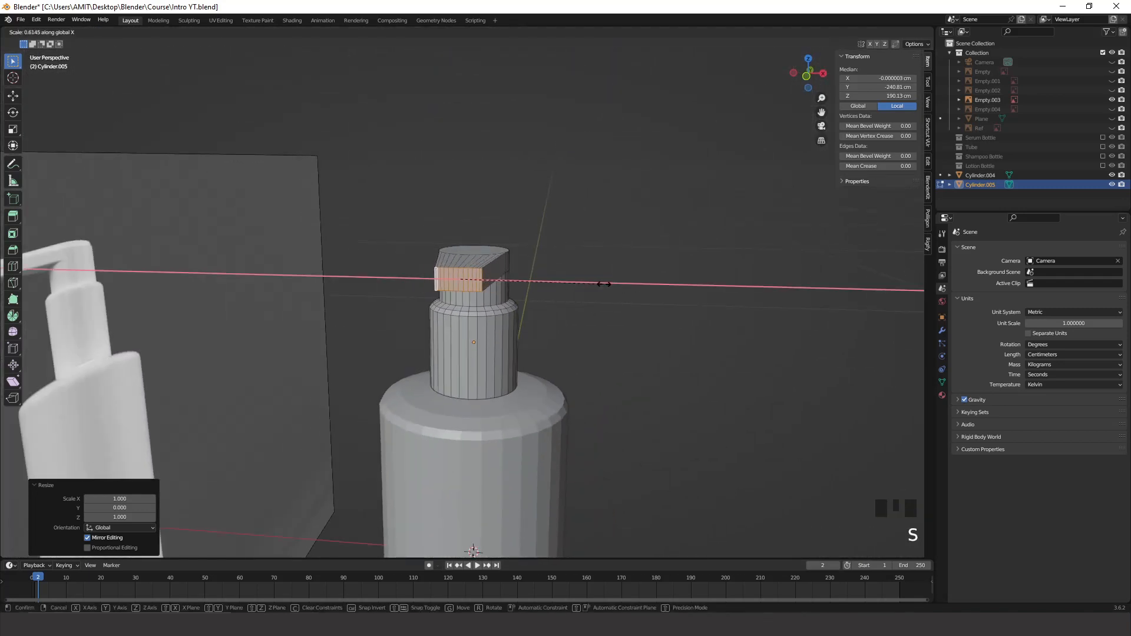
pyautogui.click(562, 295)
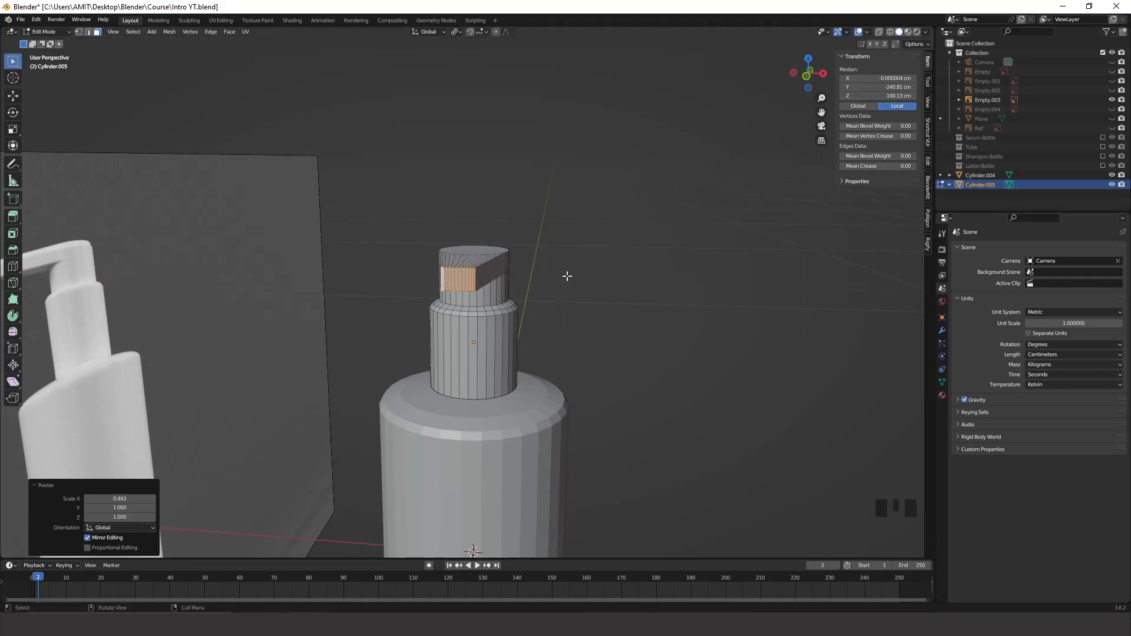
# Narrow the nozzle's end slightly more by scaling it about 0.986 along X.
pyautogui.moveTo(565, 272); pyautogui.dragTo(610, 265, button='middle')
pyautogui.scroll(4, 577, 295)
pyautogui.press('s')
pyautogui.press('x')
pyautogui.click(641, 263)
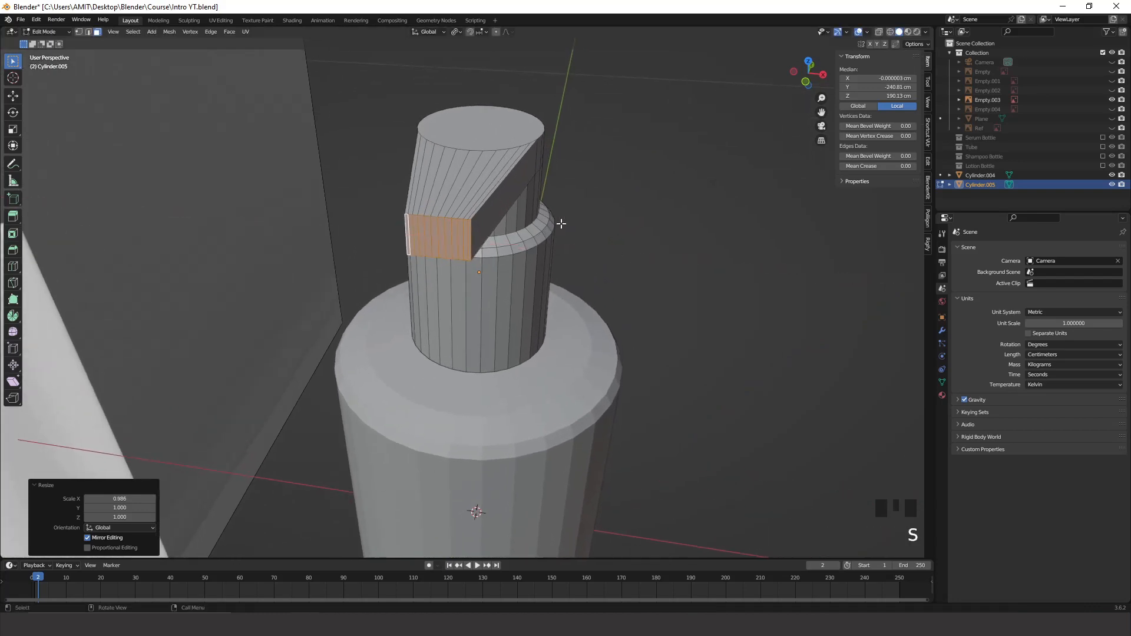
# Delete the nozzle's end faces to leave its tip open and return to Object Mode.
pyautogui.moveTo(560, 222); pyautogui.dragTo(530, 242, button='middle')
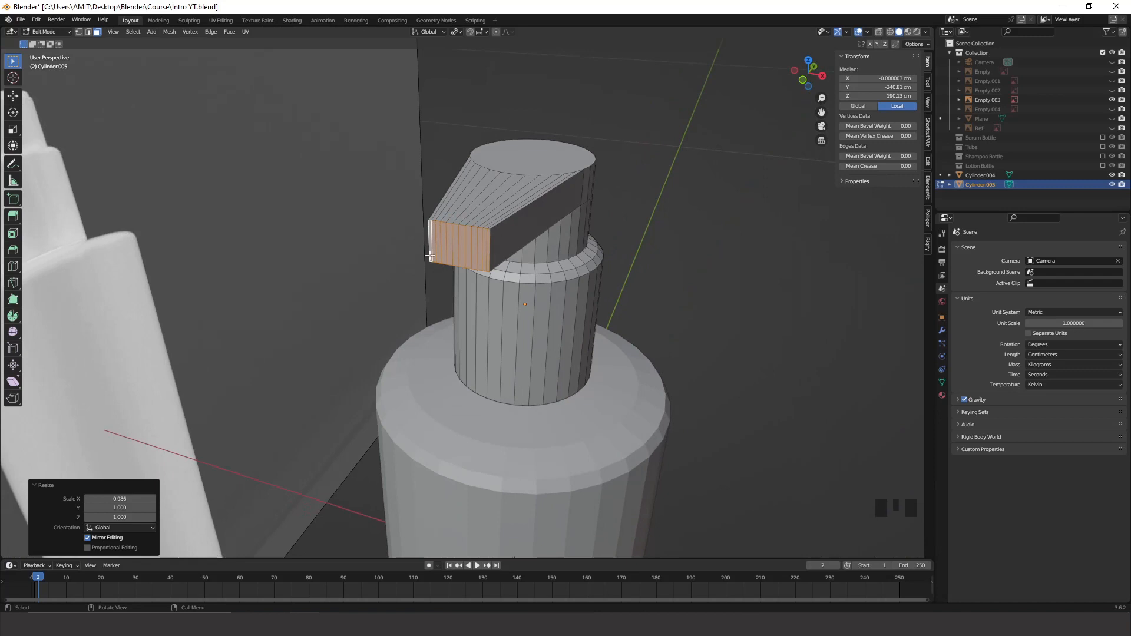
pyautogui.press('x')
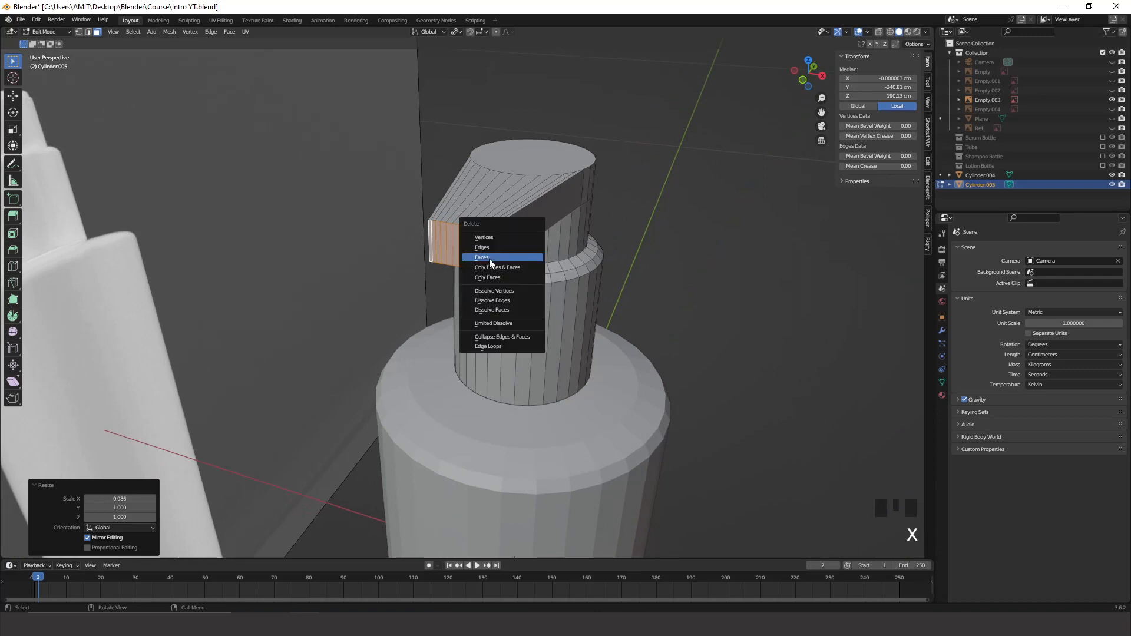
pyautogui.click(489, 258)
pyautogui.press('Tab')
# Check the open nozzle in perspective and compare its outline with the reference in a close right orthographic view.
pyautogui.scroll(-4, 594, 273)
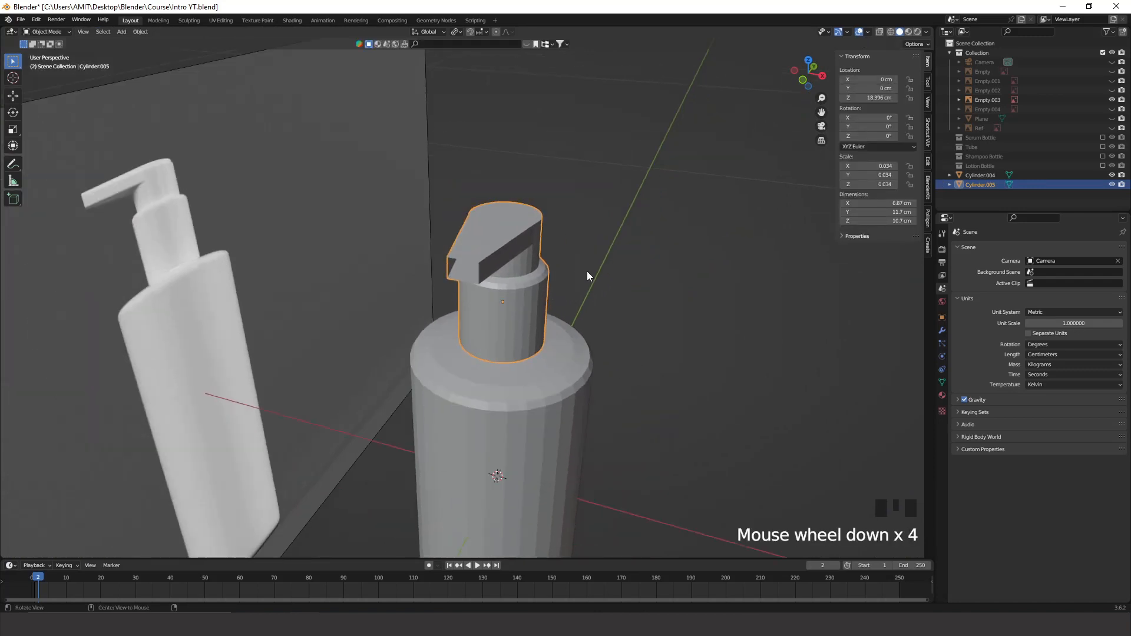
pyautogui.moveTo(587, 271); pyautogui.dragTo(571, 291, button='middle')
pyautogui.scroll(-5, 676, 336)
pyautogui.moveTo(676, 335); pyautogui.dragTo(765, 141, button='middle')
pyautogui.click(801, 76)
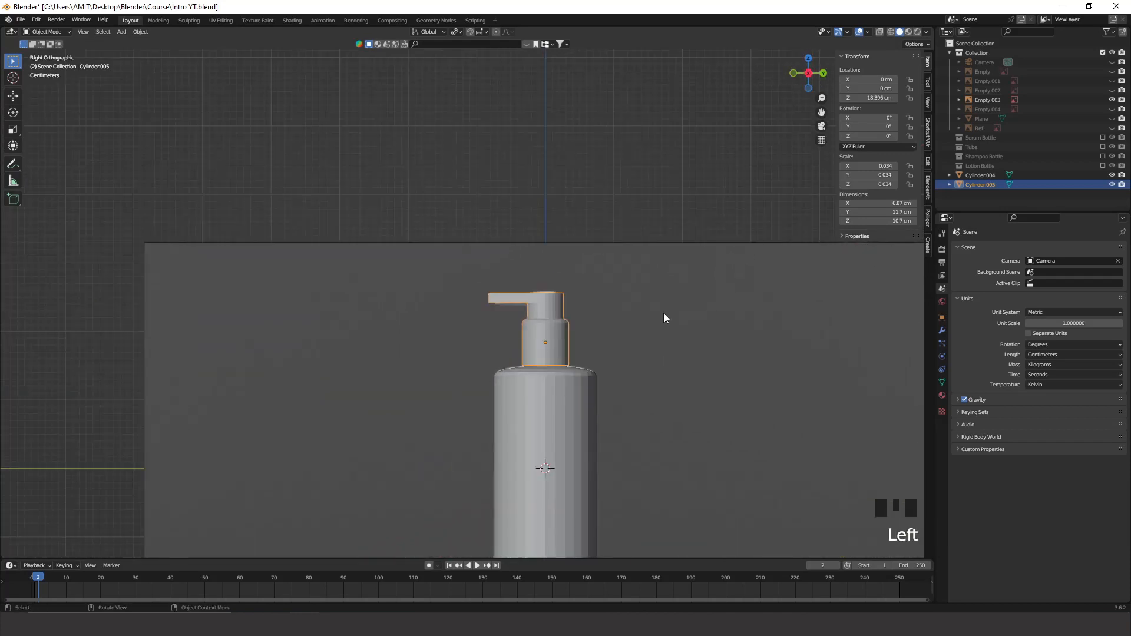
pyautogui.scroll(7, 663, 316)
pyautogui.keyDown('shift'); pyautogui.moveTo(752, 330); pyautogui.dragTo(457, 262, button='middle'); pyautogui.keyUp('shift')
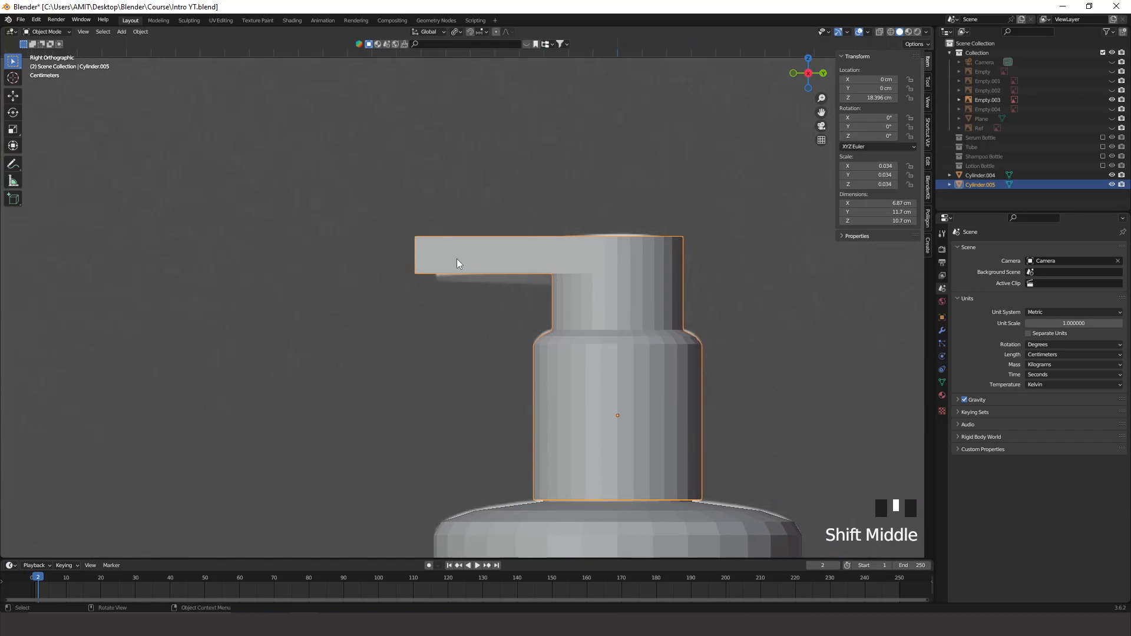
# Shorten the nozzle to the reference by moving its end vertices about 0.916 cm along Y.
pyautogui.scroll(2, 469, 305)
pyautogui.keyDown('shift'); pyautogui.moveTo(469, 305); pyautogui.dragTo(434, 278, button='middle'); pyautogui.keyUp('shift')
pyautogui.hotkey('alt', 'z')
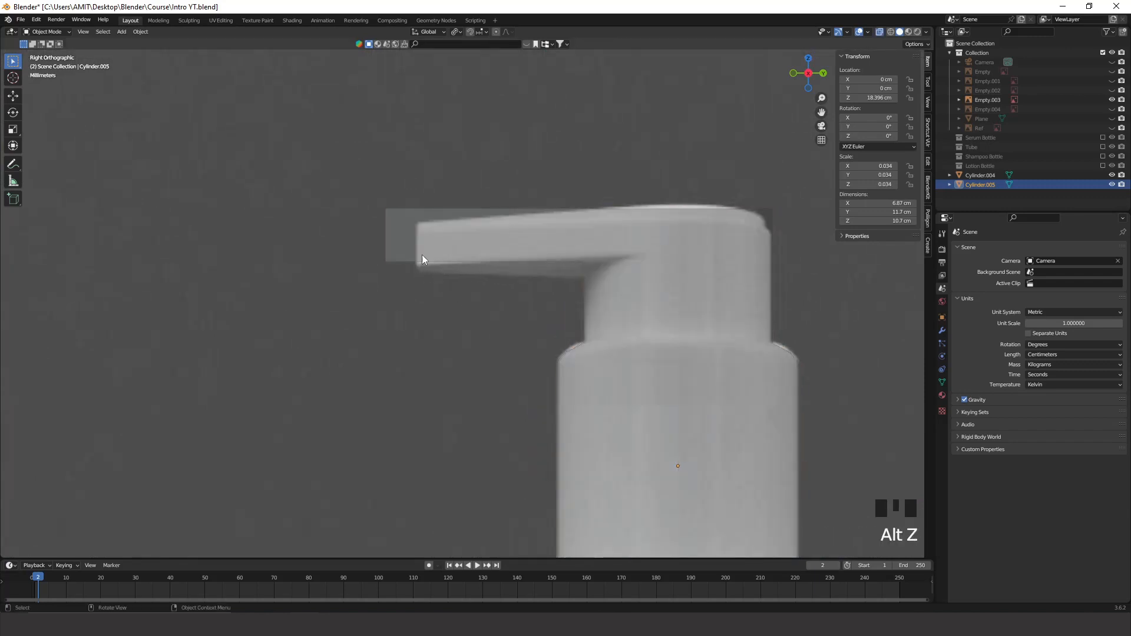
pyautogui.hotkey('alt', 'z')
pyautogui.press('Tab')
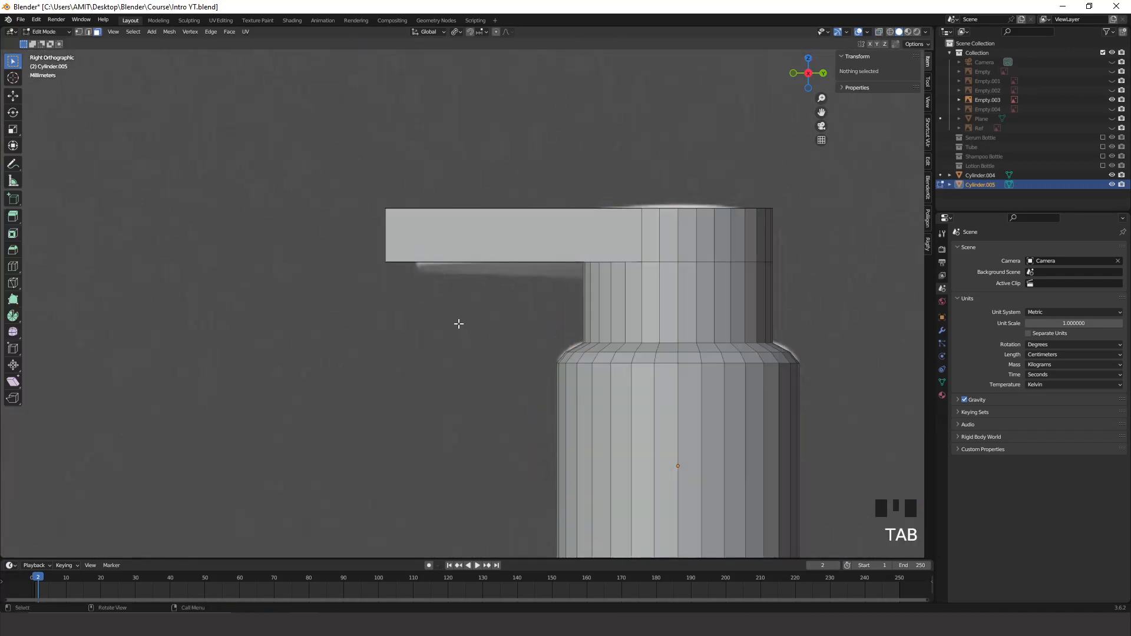
pyautogui.press('1')
pyautogui.hotkey('alt', 'z')
pyautogui.moveTo(359, 188); pyautogui.dragTo(433, 309)
pyautogui.press('g')
pyautogui.press('y')
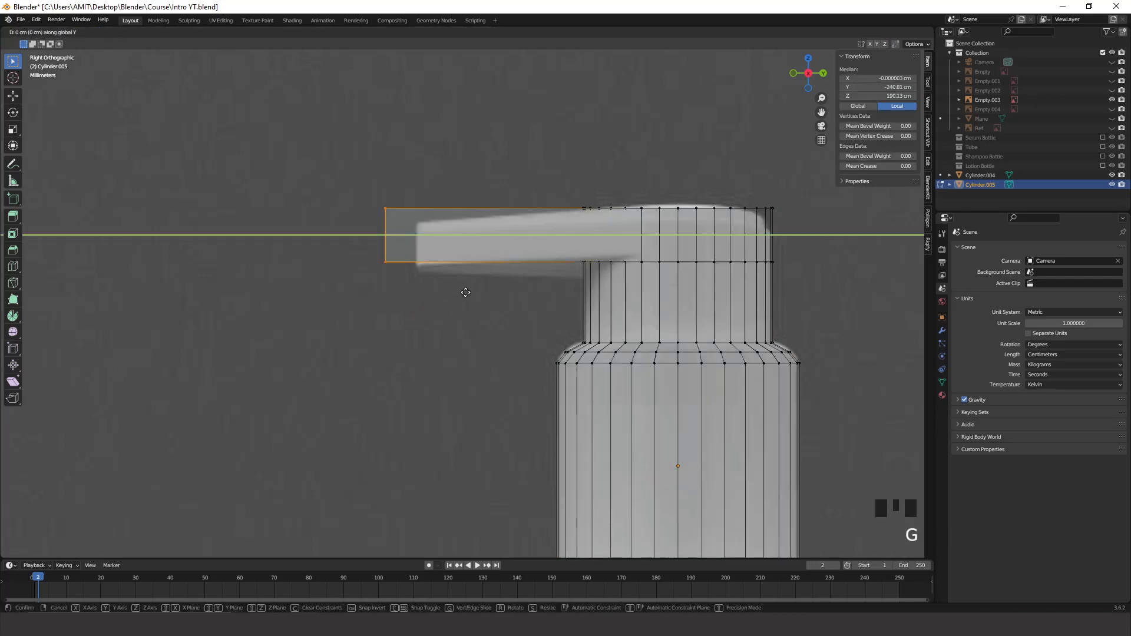
pyautogui.click(498, 293)
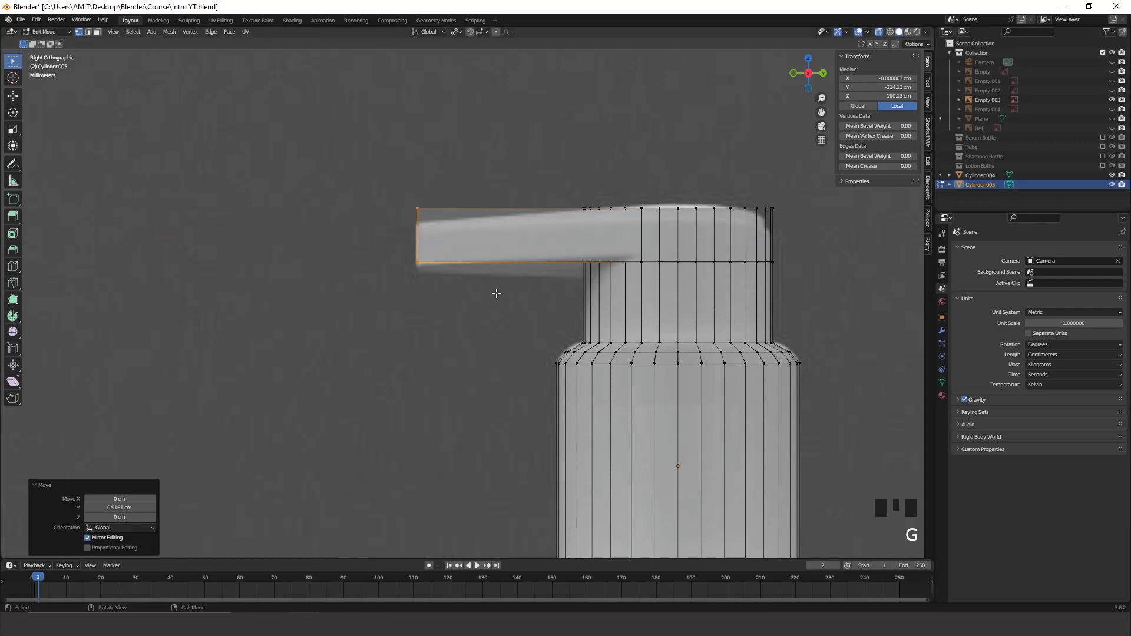
# Fine-tune the nozzle tip's position along Y against the reference and return to Object Mode.
pyautogui.press('g')
pyautogui.press('y')
pyautogui.click(493, 292)
pyautogui.press('Tab')
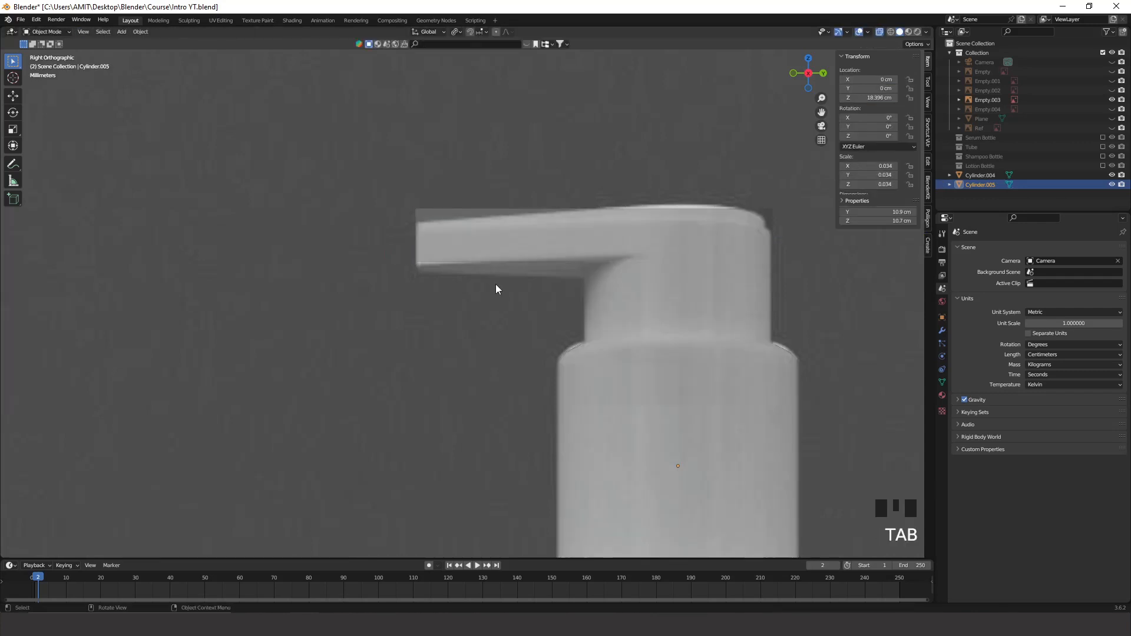
# Inspect the shortened nozzle on the whole bottle with X-ray off, in perspective and in the right orthographic view.
pyautogui.scroll(-5, 496, 284)
pyautogui.hotkey('alt', 'z')
pyautogui.moveTo(504, 296); pyautogui.dragTo(631, 355, button='middle')
pyautogui.scroll(-5, 565, 316)
pyautogui.keyDown('shift'); pyautogui.moveTo(545, 368); pyautogui.dragTo(568, 227, button='middle'); pyautogui.keyUp('shift')
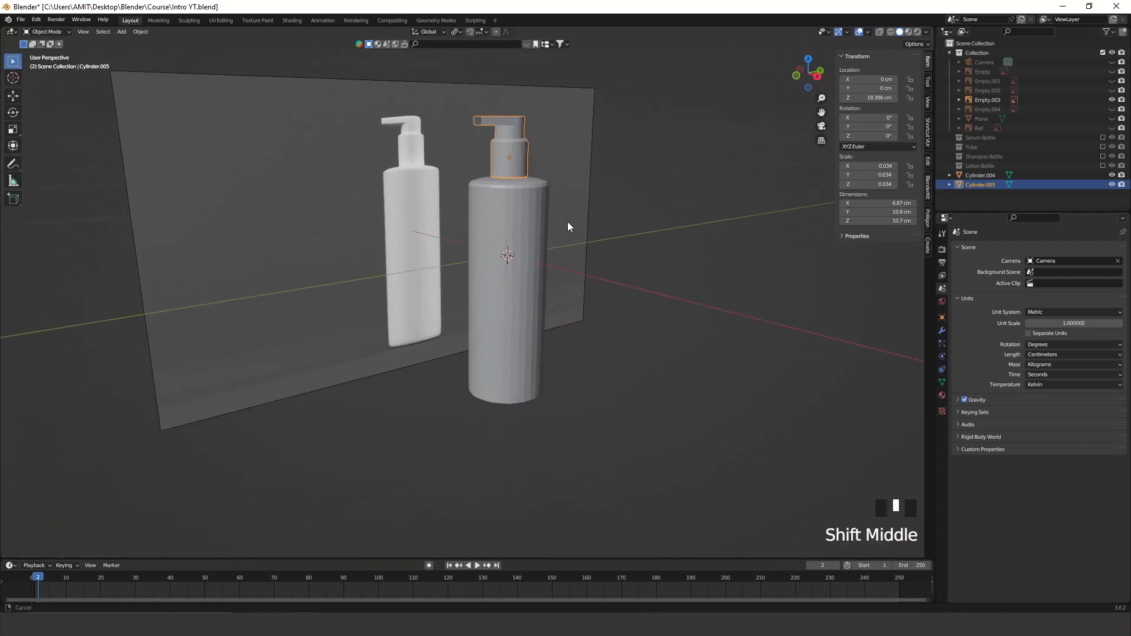
pyautogui.moveTo(611, 290); pyautogui.dragTo(806, 138, button='middle')
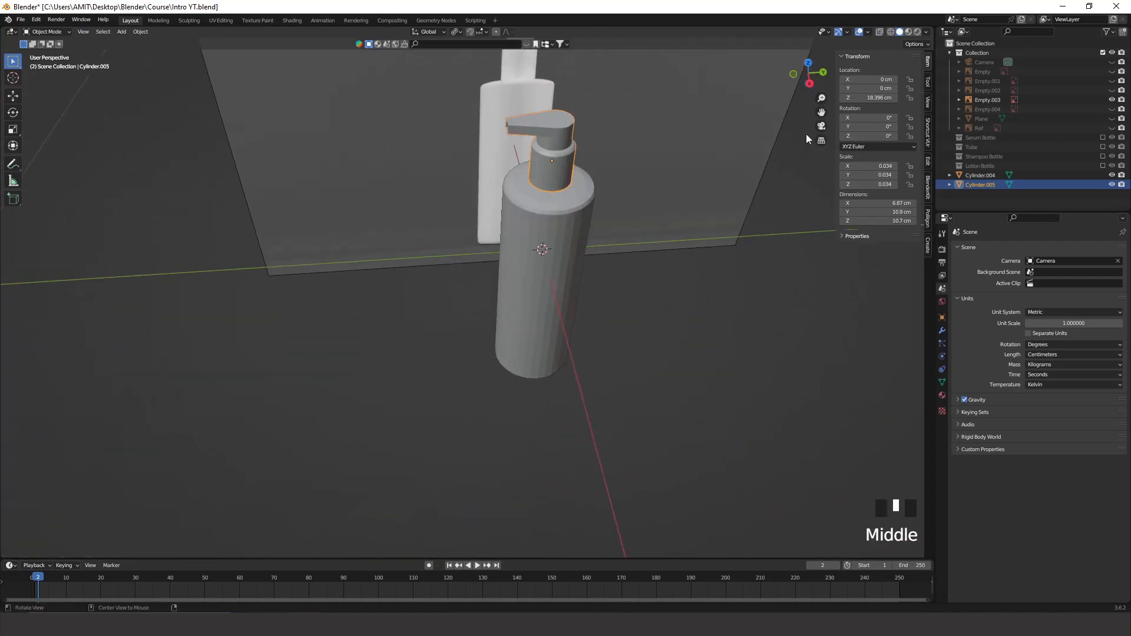
pyautogui.click(809, 85)
pyautogui.click(821, 74)
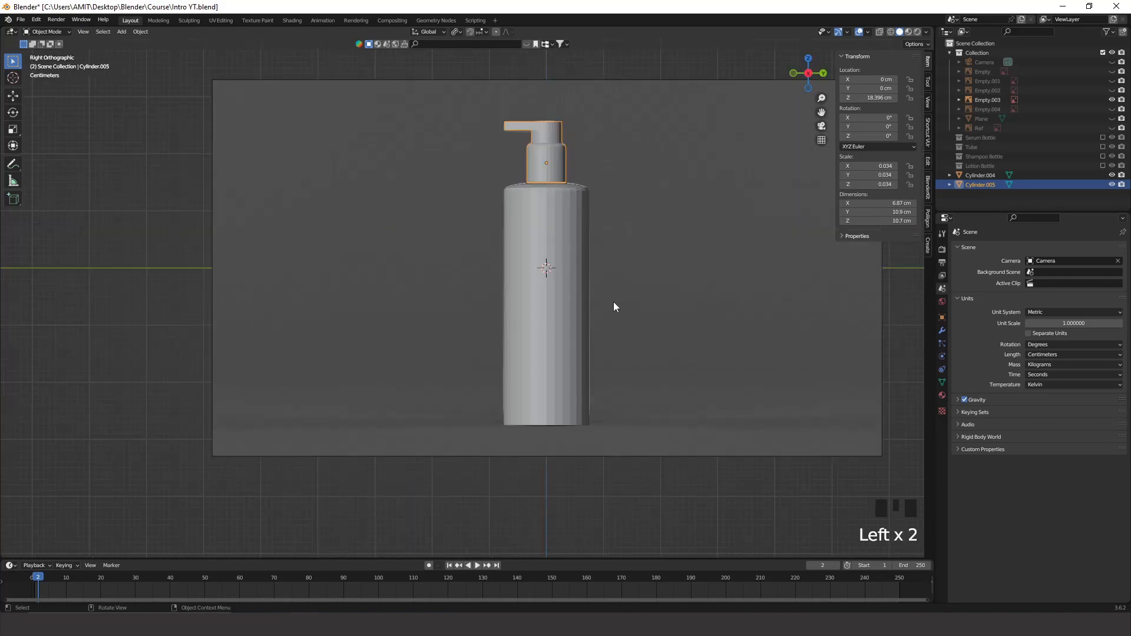
# Move the reference image along negative Y so the pictured bottle stands beside the model.
pyautogui.keyDown('shift'); pyautogui.moveTo(613, 301); pyautogui.dragTo(634, 311, button='middle'); pyautogui.keyUp('shift')
pyautogui.keyDown('shift'); pyautogui.middleClick(635, 311); pyautogui.keyUp('shift')
pyautogui.click(572, 213)
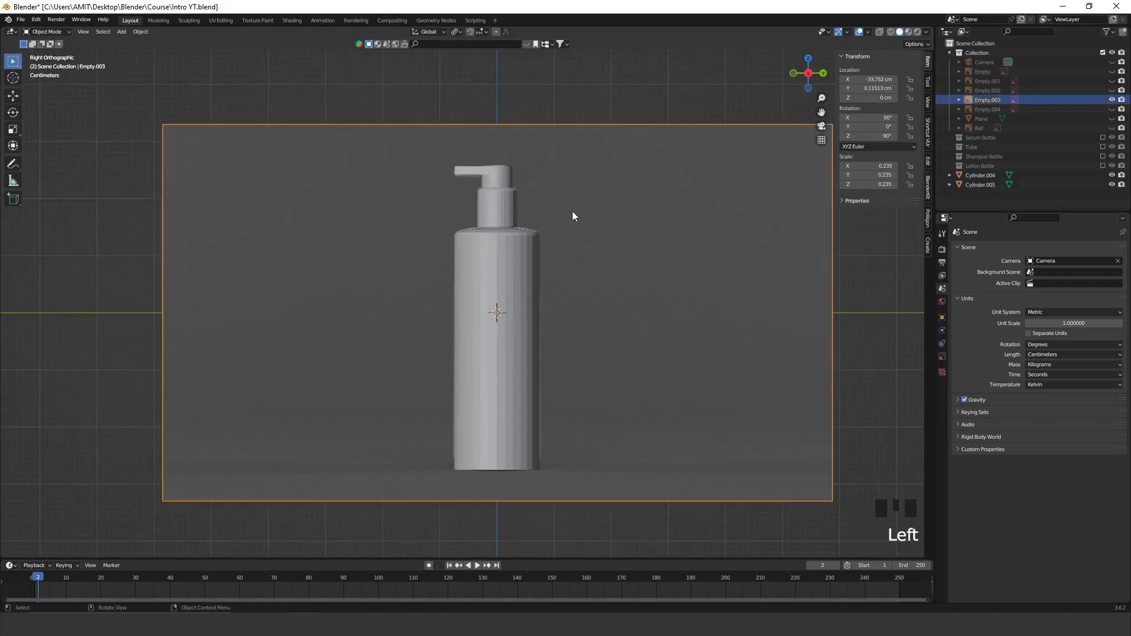
pyautogui.press('g')
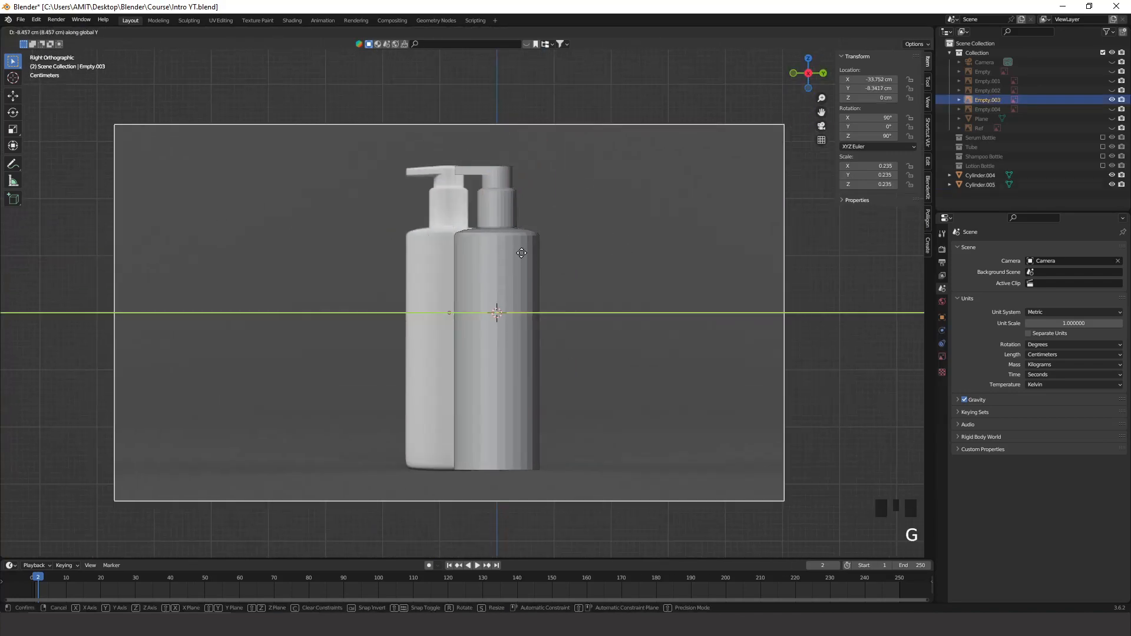
pyautogui.click(448, 254)
# Add a Subdivision Surface modifier to the bottle body.
pyautogui.click(518, 283)
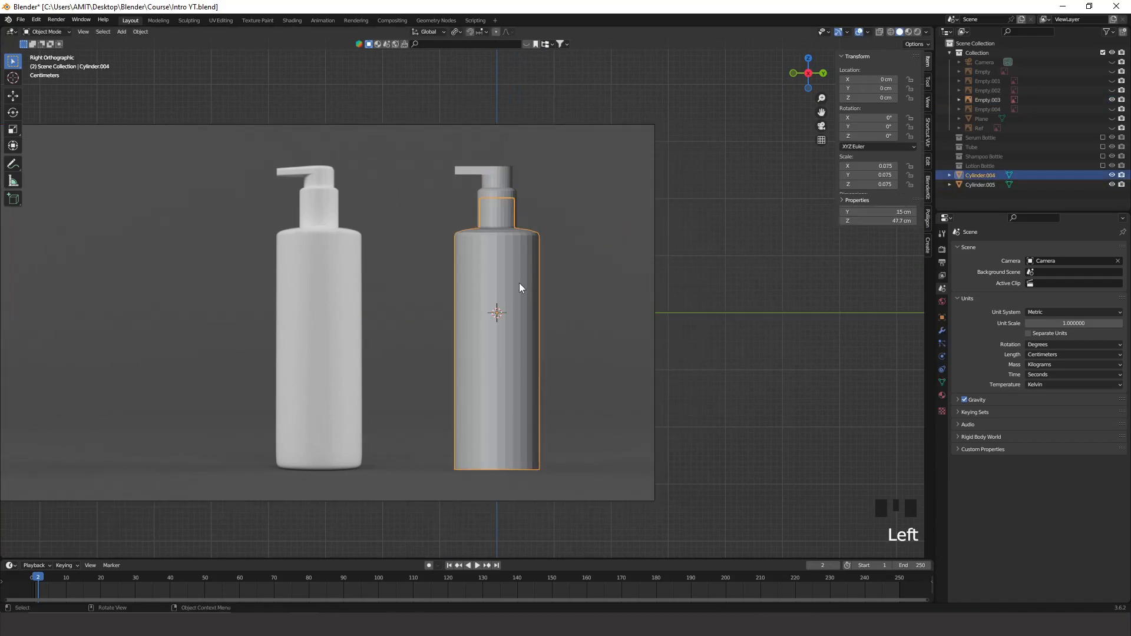
pyautogui.click(942, 330)
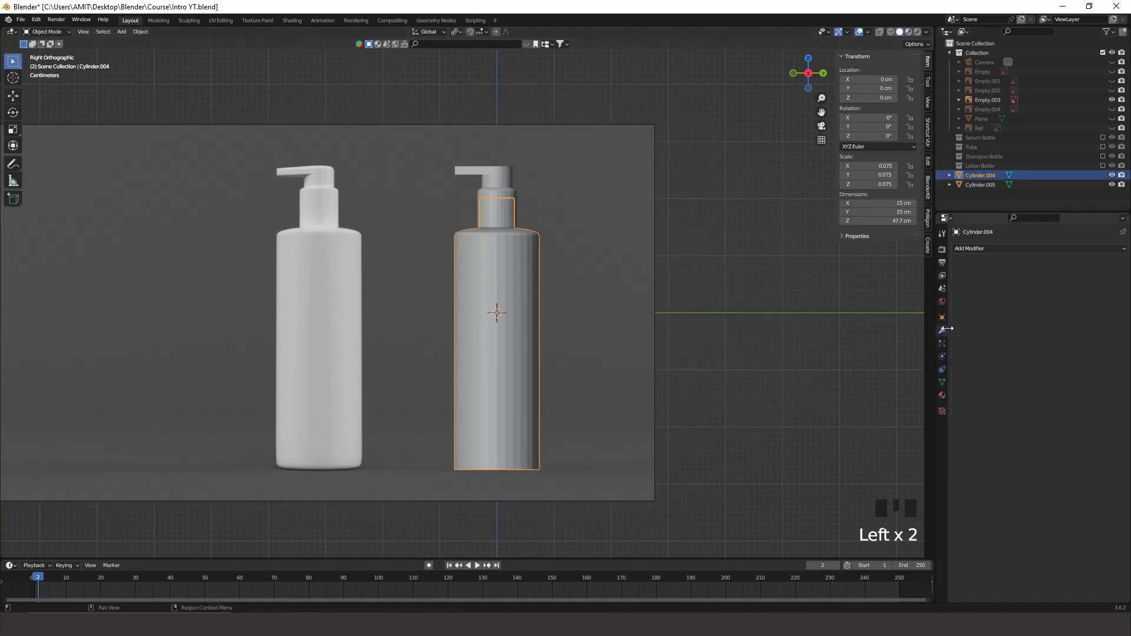
pyautogui.click(987, 250)
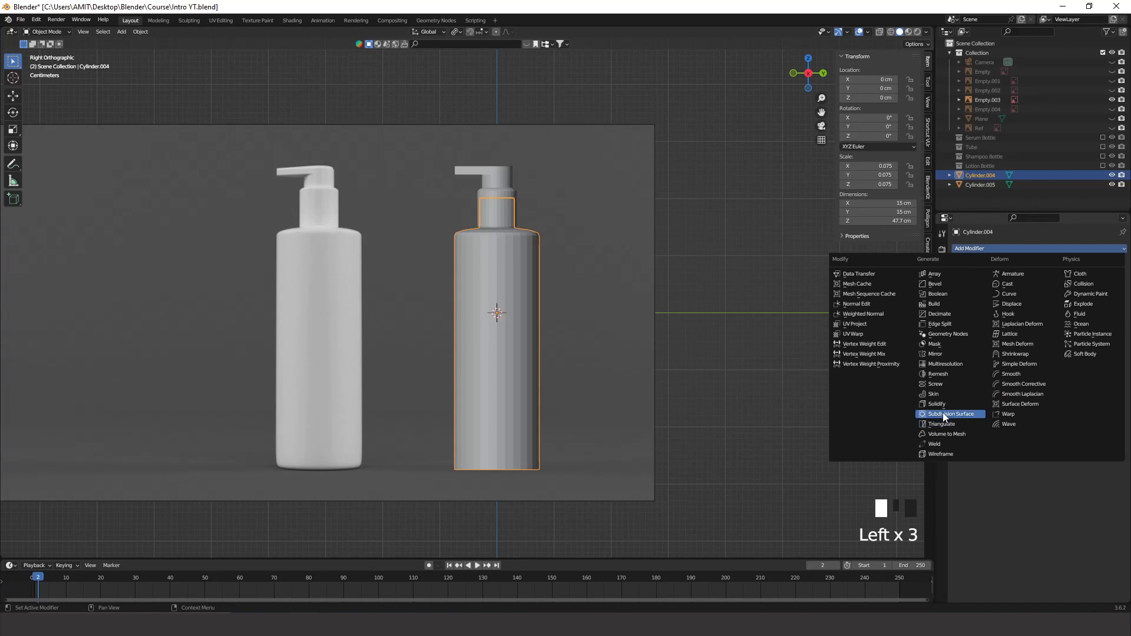
pyautogui.click(943, 414)
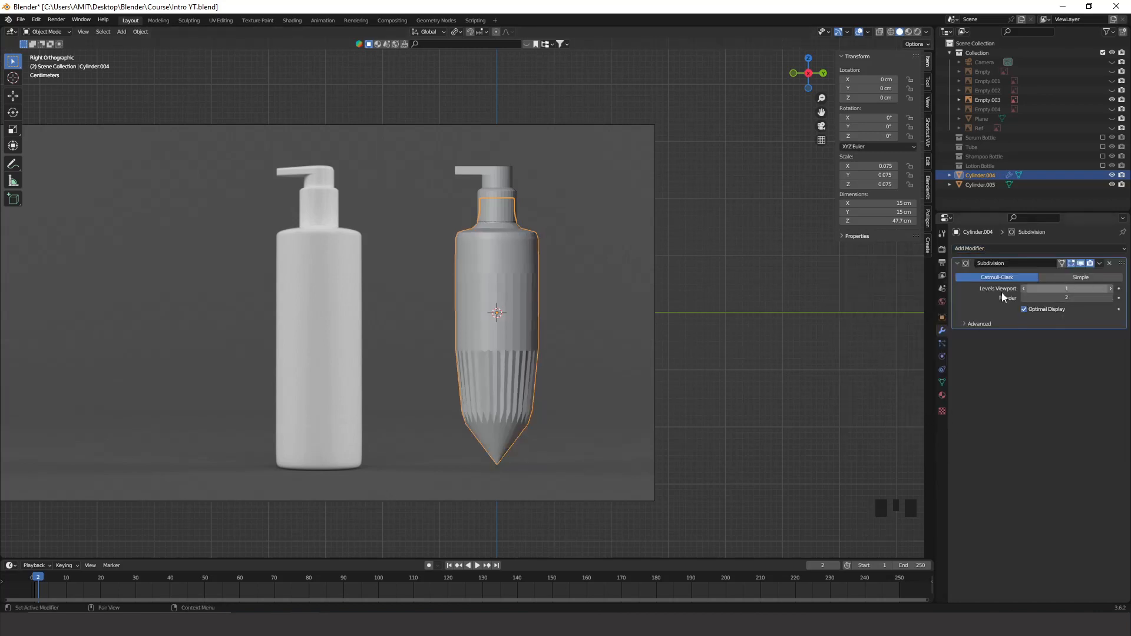
# Try viewport subdivision levels 2, 3 and 1 with render level 3 on the bottle body and compare the shapes.
pyautogui.click(1111, 288)
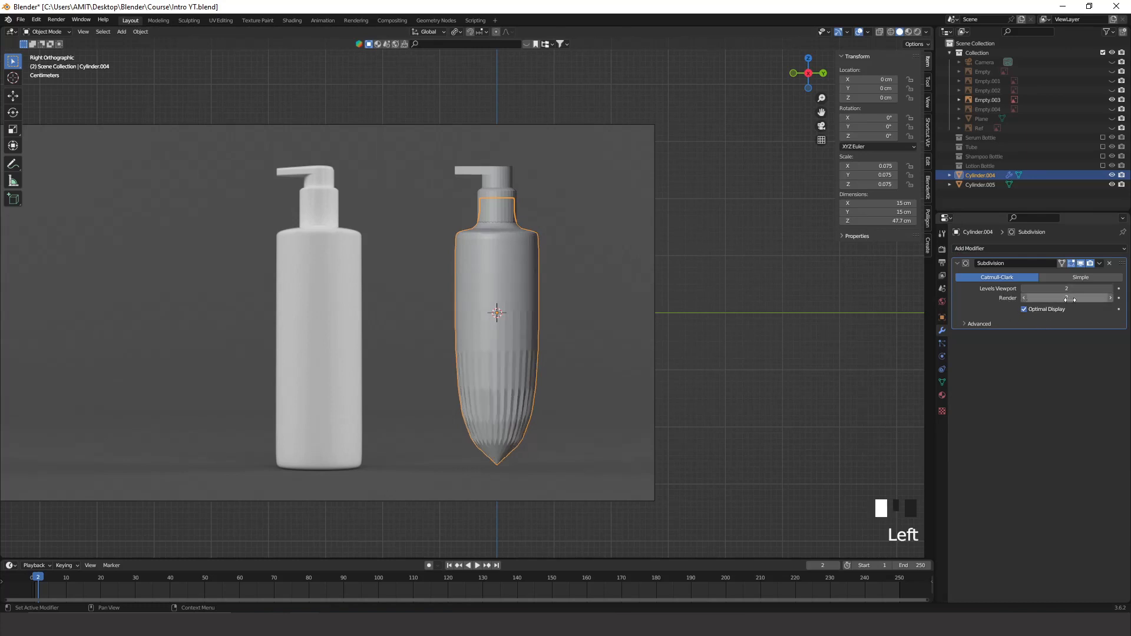
pyautogui.click(1111, 289)
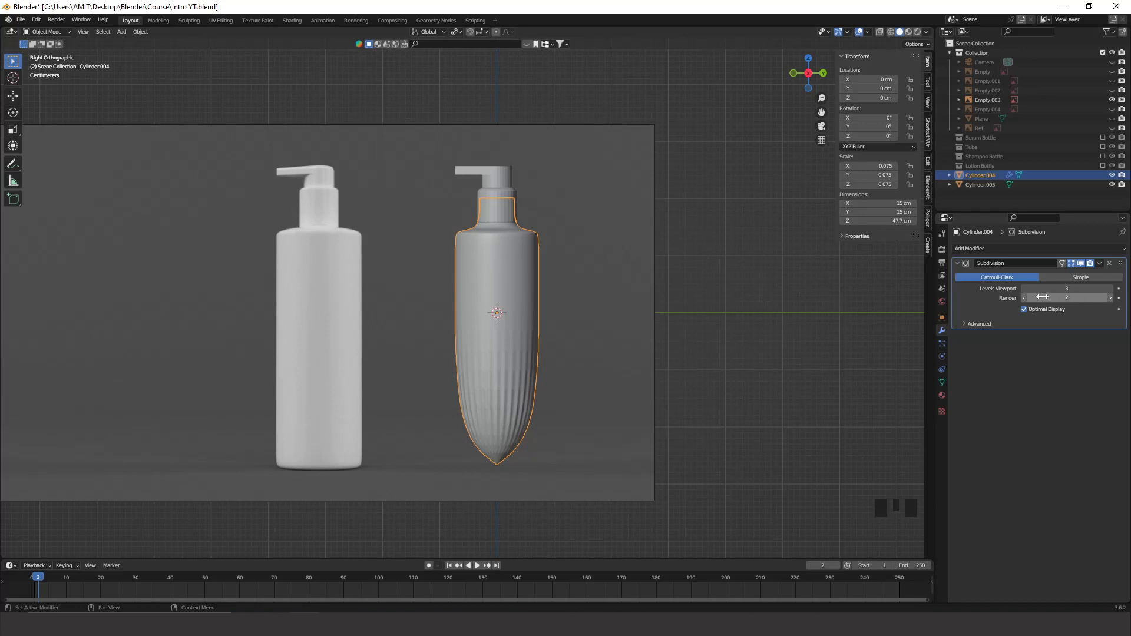
pyautogui.click(1023, 288)
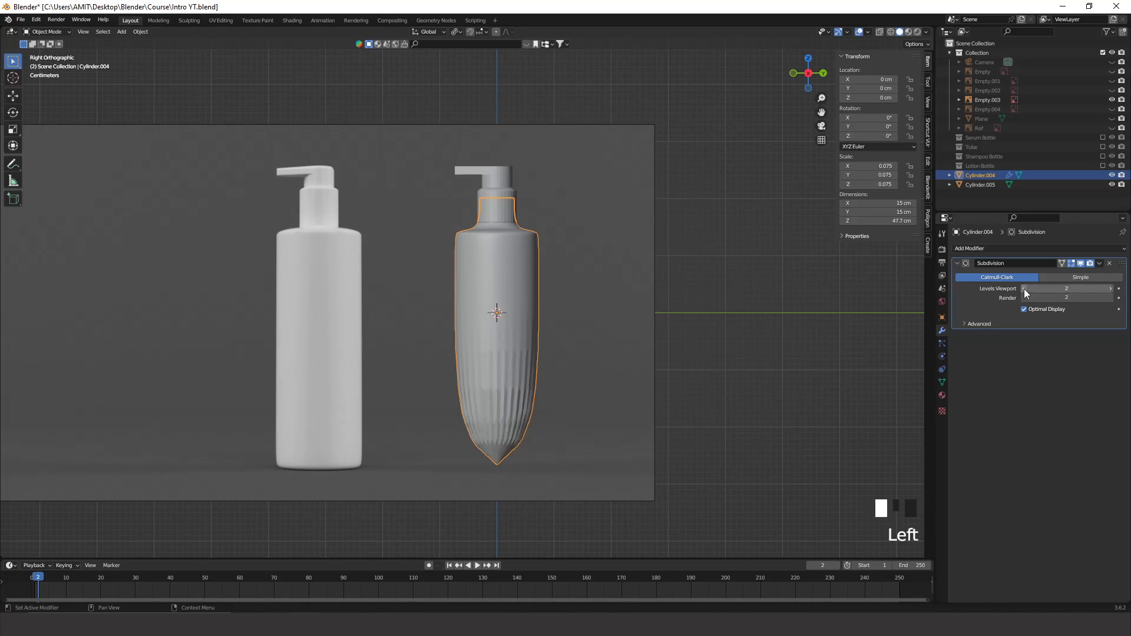
pyautogui.click(1024, 287)
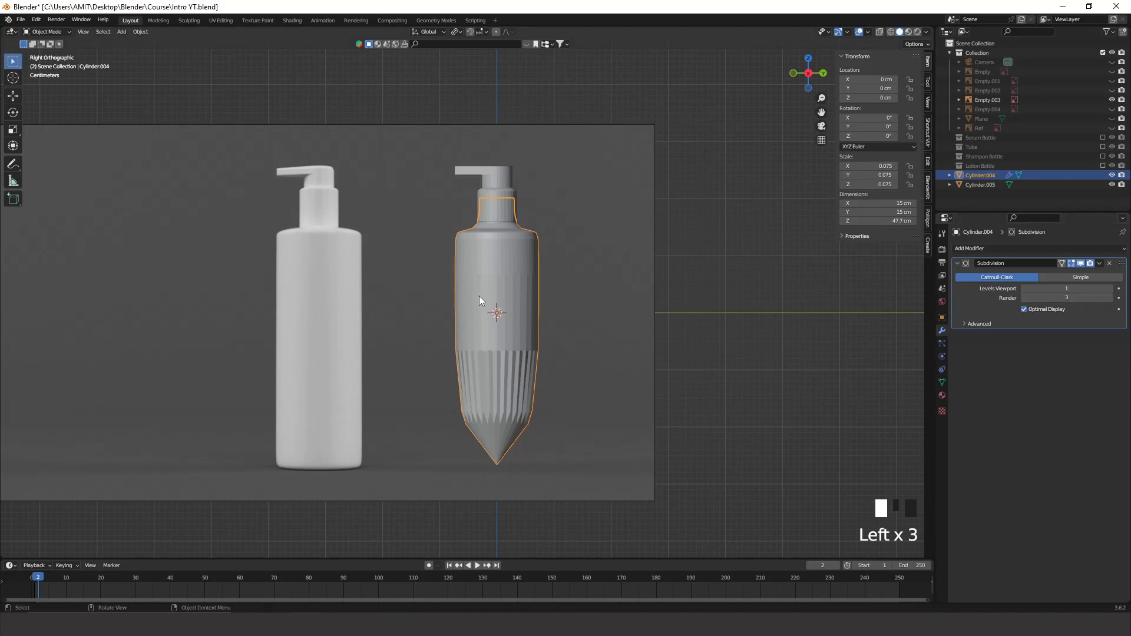
pyautogui.moveTo(478, 296); pyautogui.dragTo(550, 288, button='middle')
pyautogui.click(805, 84)
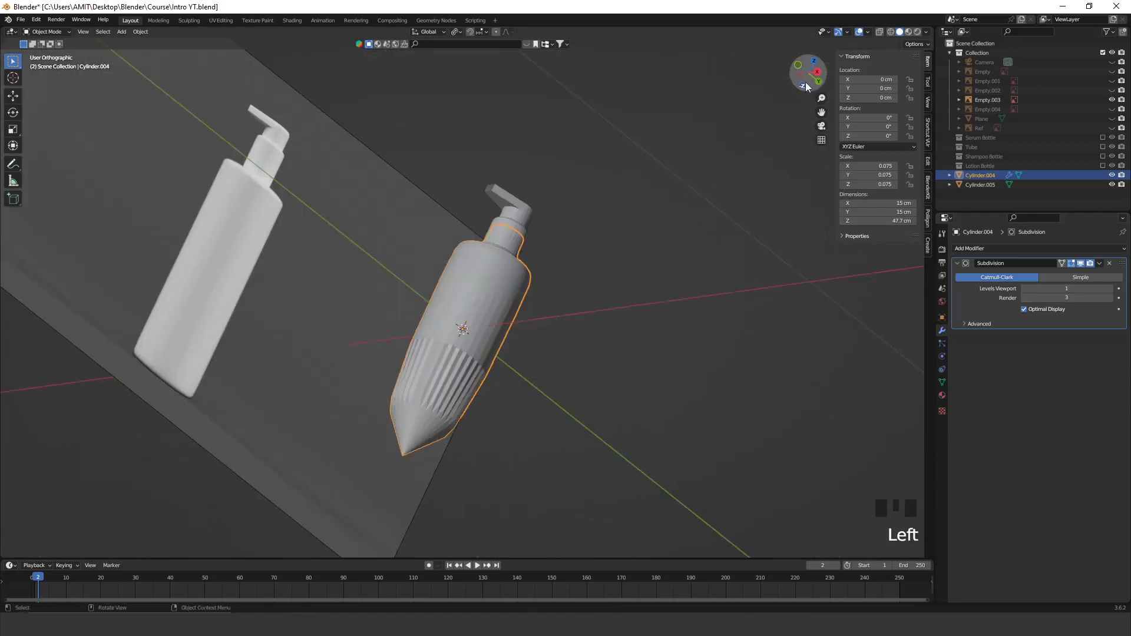
pyautogui.click(822, 75)
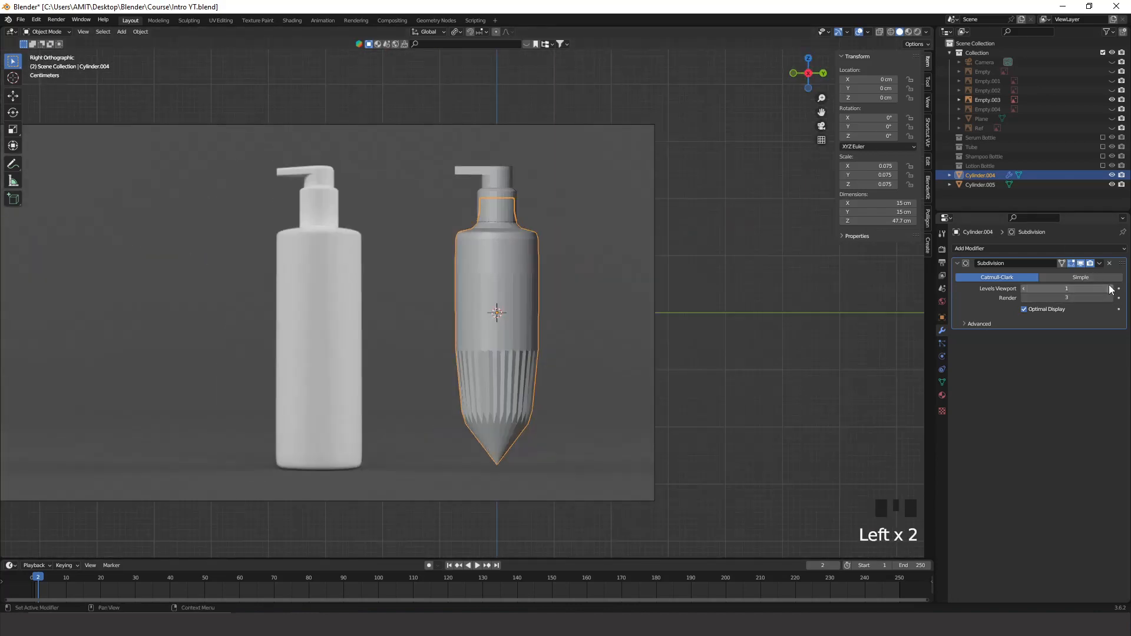
# Set both the viewport and render subdivision levels of the bottle body to 2 and inspect its shape.
pyautogui.click(1110, 288)
pyautogui.click(1023, 298)
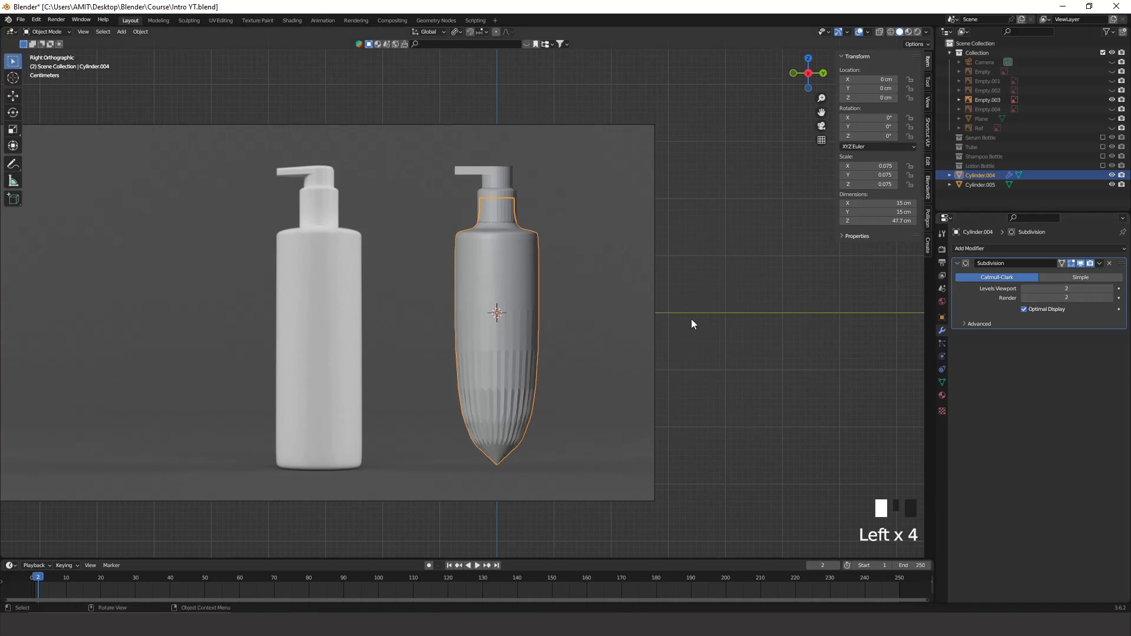
pyautogui.scroll(5, 642, 321)
pyautogui.scroll(-5, 609, 348)
pyautogui.moveTo(609, 348)
pyautogui.mouseDown(button='middle')
pyautogui.moveTo(598, 306)
pyautogui.moveTo(638, 336)
pyautogui.moveTo(641, 288)
pyautogui.moveTo(605, 326)
pyautogui.mouseUp(button='middle')
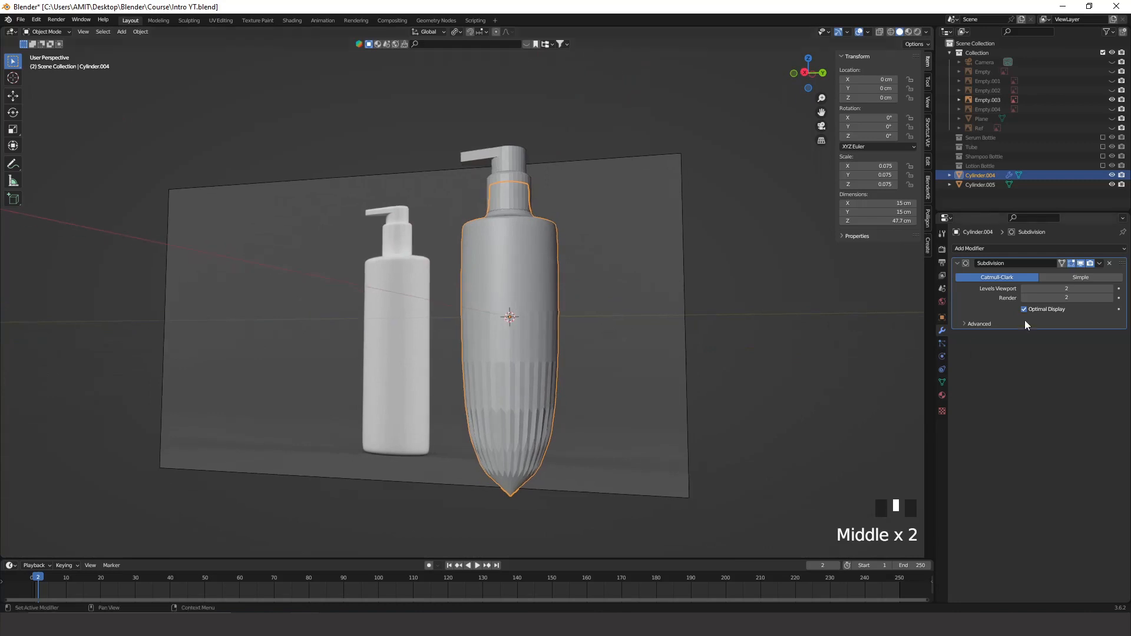
# Turn off the subdivision's Edit Mode display and compare the bottle body in Edit Mode and Object Mode.
pyautogui.click(1072, 263)
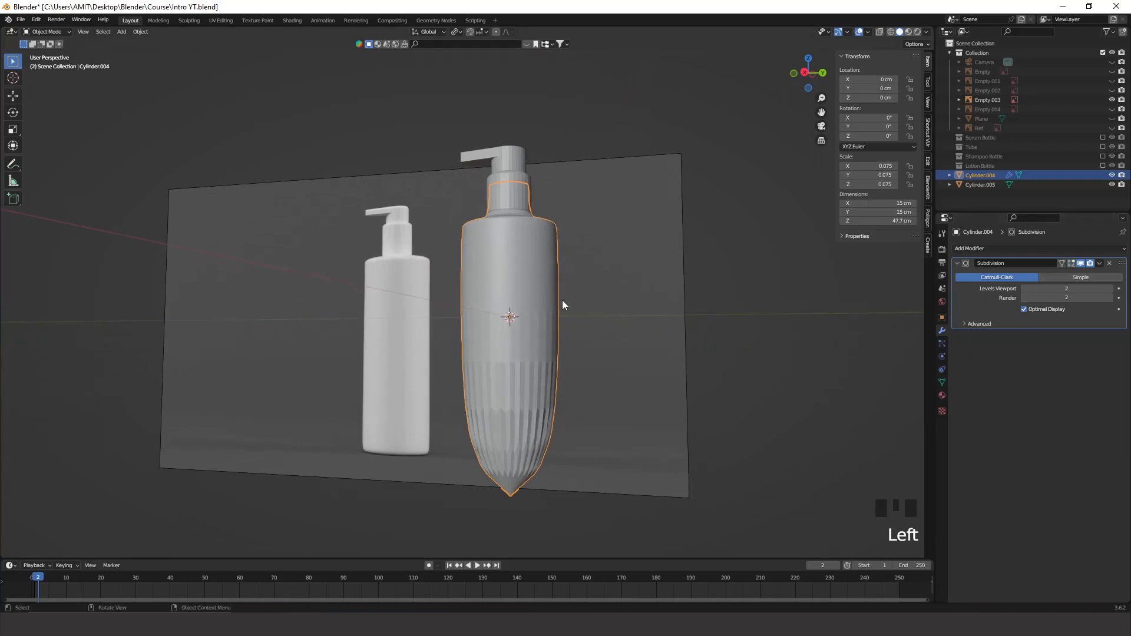
pyautogui.press('Tab')
pyautogui.press('Tab')
pyautogui.press('Tab')
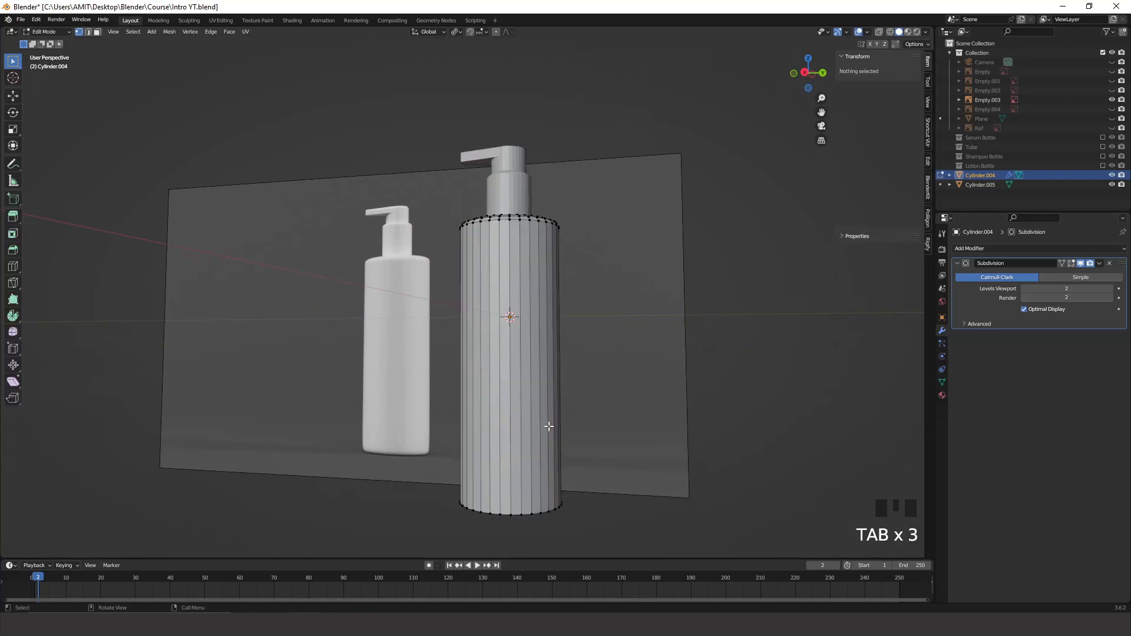
pyautogui.press('Tab')
pyautogui.press('Tab')
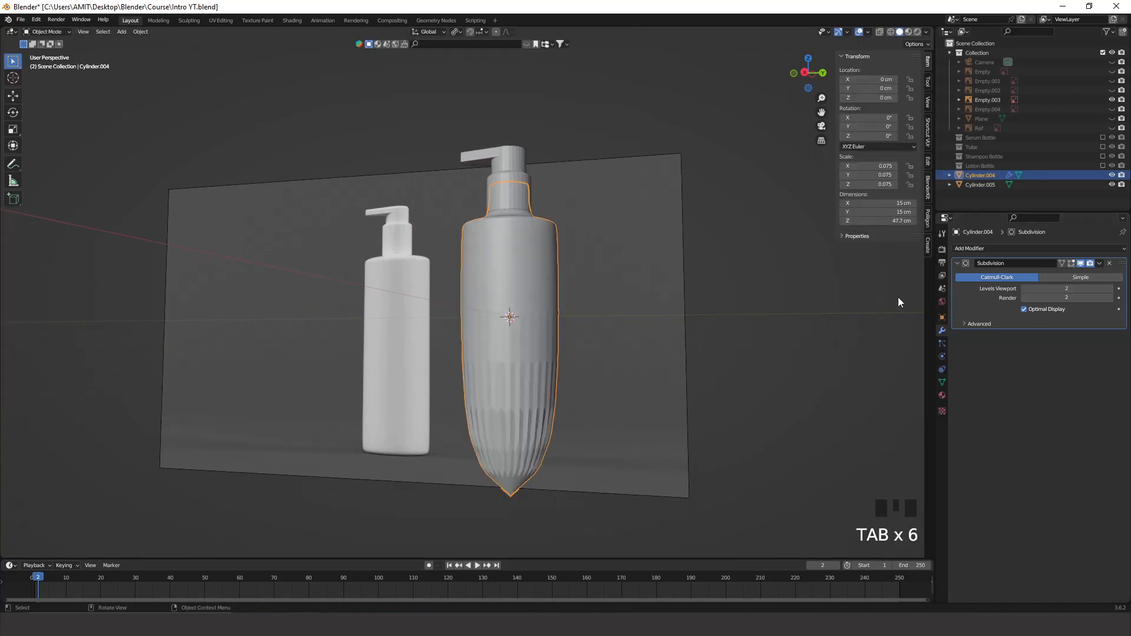
# Re-enable the subdivision's Edit Mode display and check the smoothed body against its cage in Edit Mode.
pyautogui.click(1072, 263)
pyautogui.press('Tab')
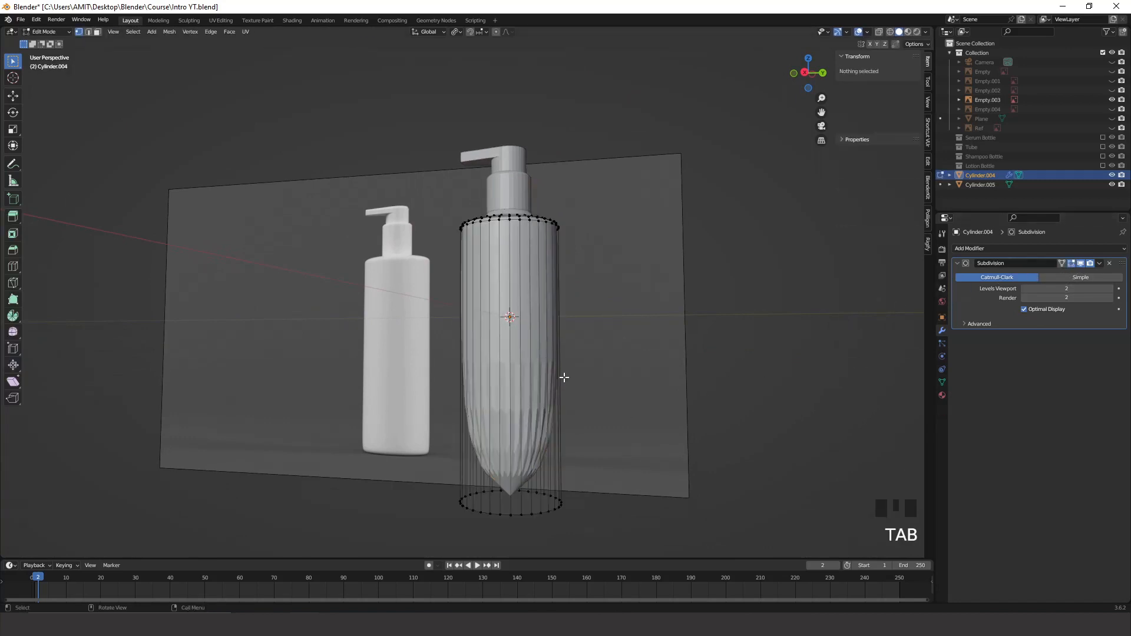
pyautogui.press('Tab')
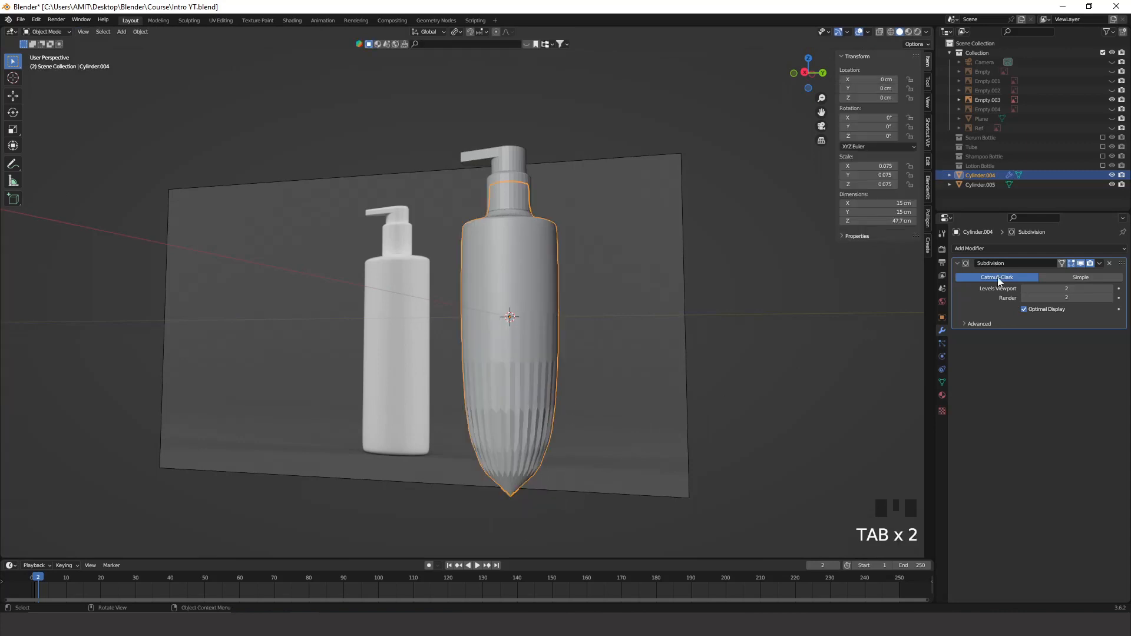
# Disable the subdivision's Edit Mode display and open the bottle body in Edit Mode, viewed from below.
pyautogui.click(1073, 263)
pyautogui.moveTo(585, 381)
pyautogui.mouseDown(button='middle')
pyautogui.moveTo(550, 337)
pyautogui.moveTo(512, 443)
pyautogui.moveTo(536, 355)
pyautogui.moveTo(571, 380)
pyautogui.mouseUp(button='middle')
pyautogui.press('Tab')
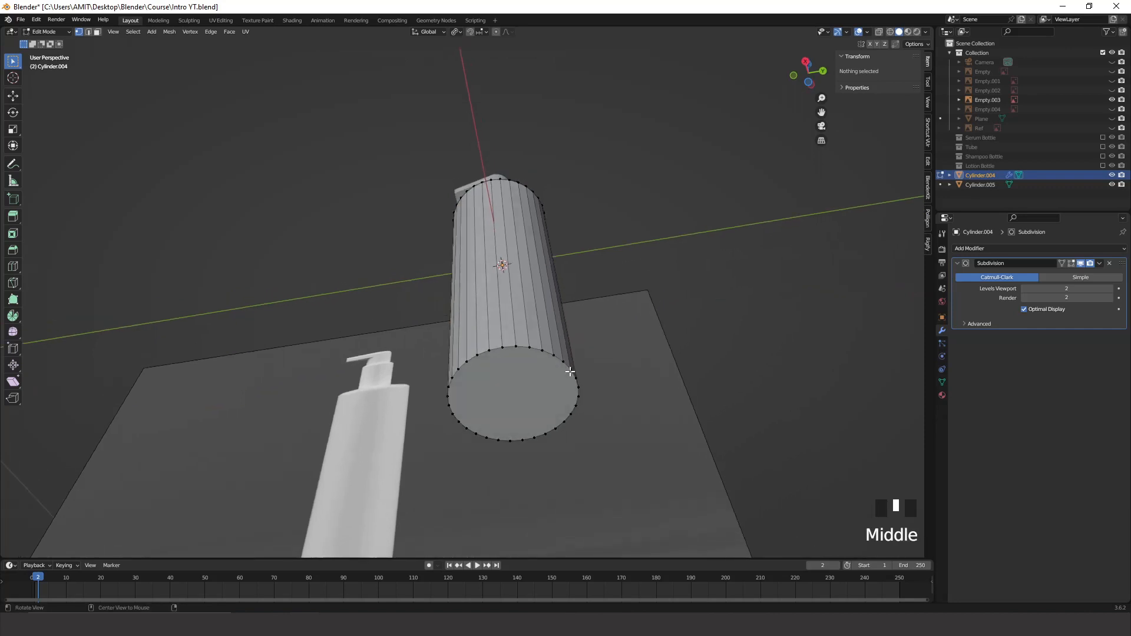
# Inset the bottle's bottom face slightly, and inset it a second time with a thickness of 39.17 cm.
pyautogui.press('3')
pyautogui.click(557, 394)
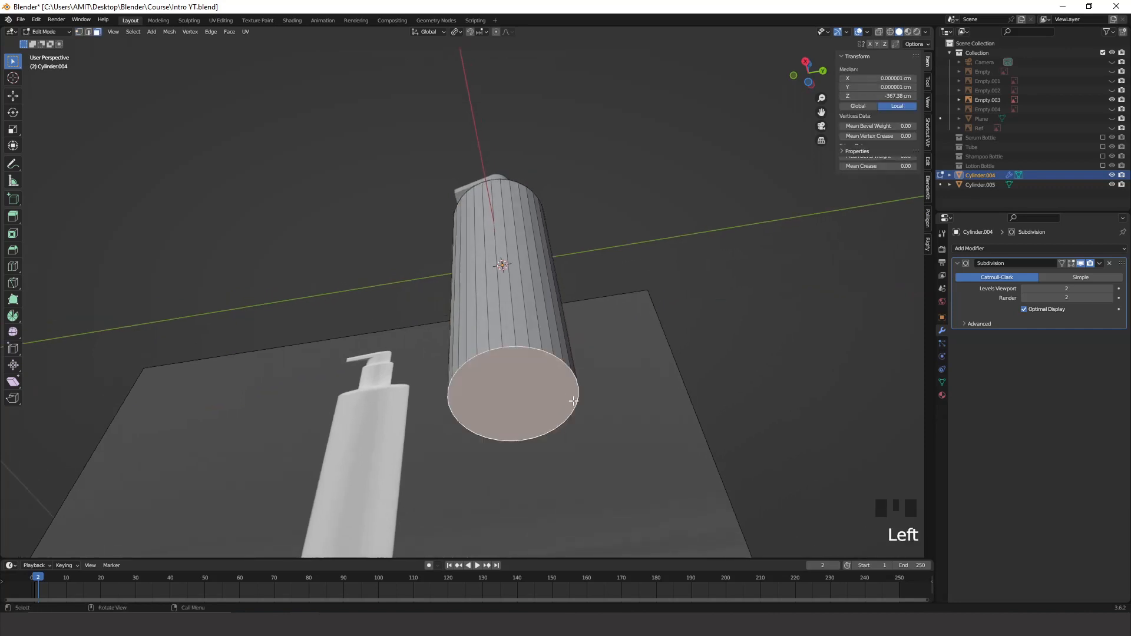
pyautogui.press('i')
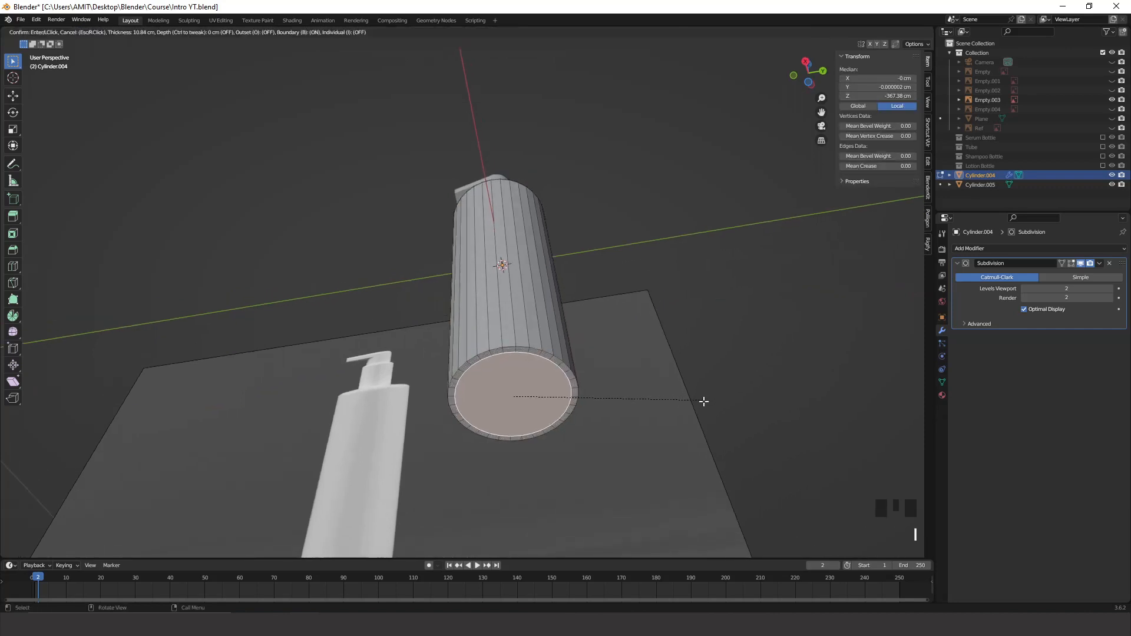
pyautogui.click(699, 404)
pyautogui.press('i')
pyautogui.click(653, 418)
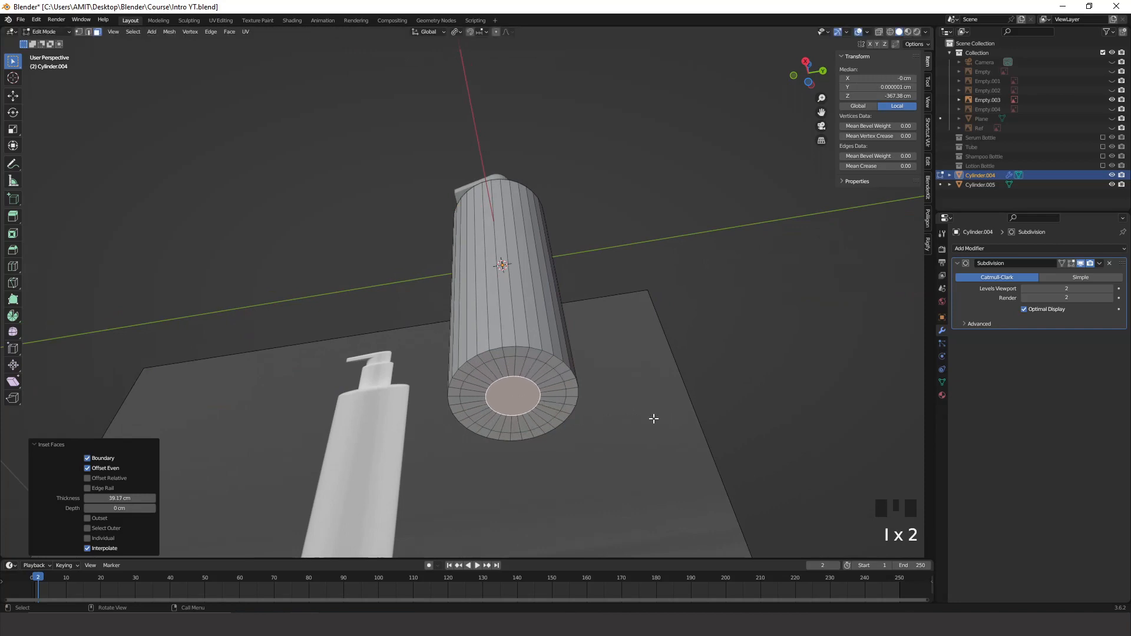
# Extrude the inner bottom face about 0.68 cm into the bottle and check the smoothed base in Object Mode.
pyautogui.press('e')
pyautogui.click(651, 412)
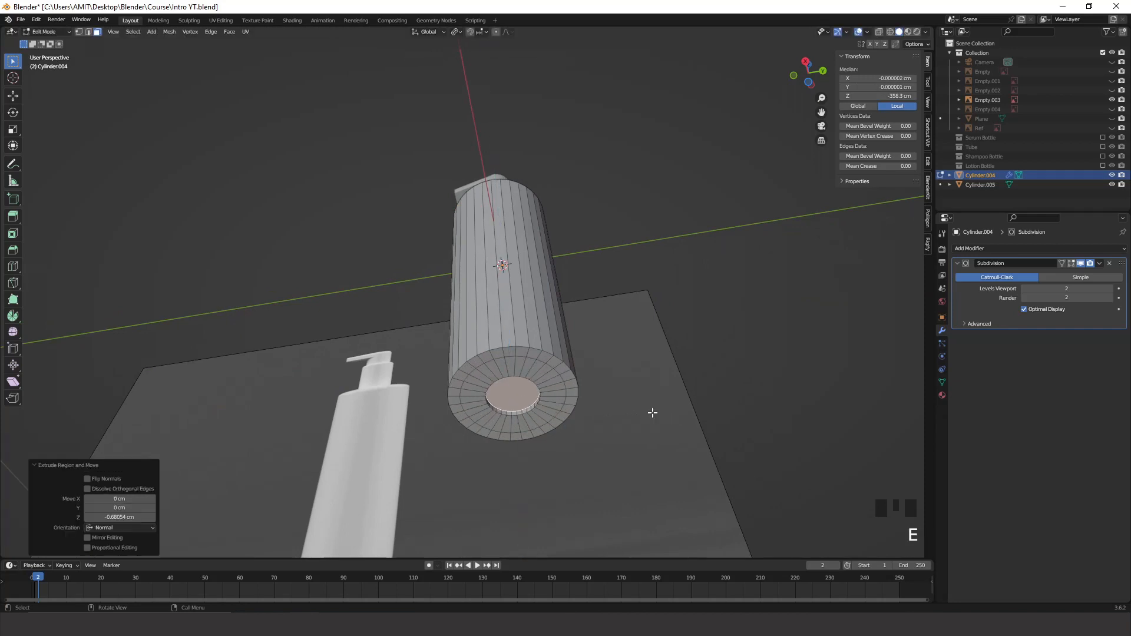
pyautogui.moveTo(651, 413); pyautogui.dragTo(503, 304, button='middle')
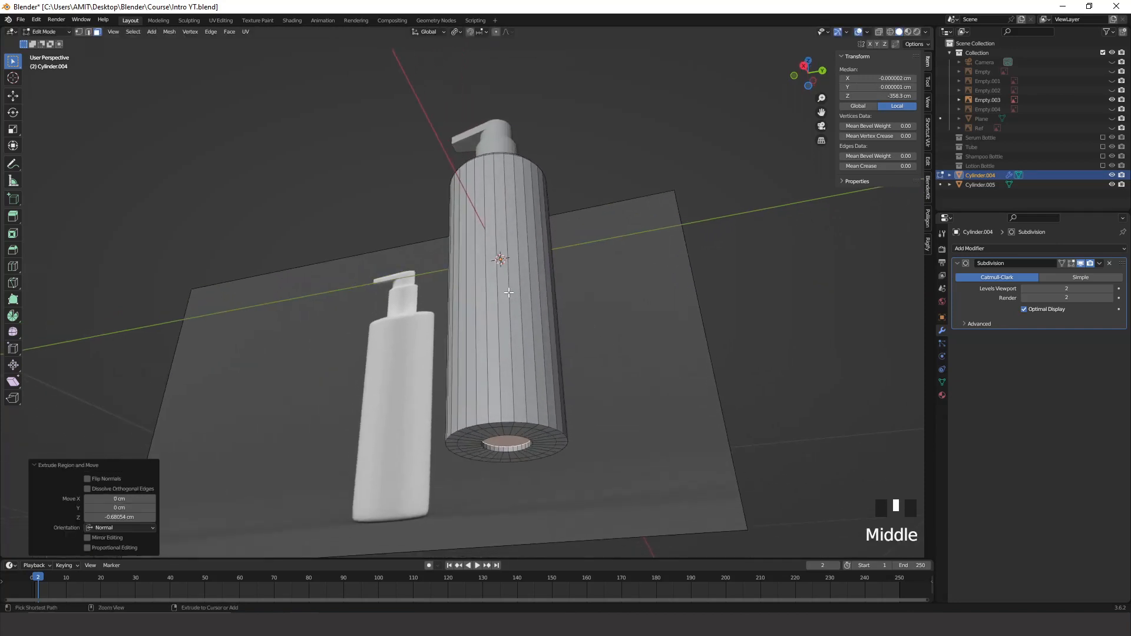
pyautogui.press('Tab')
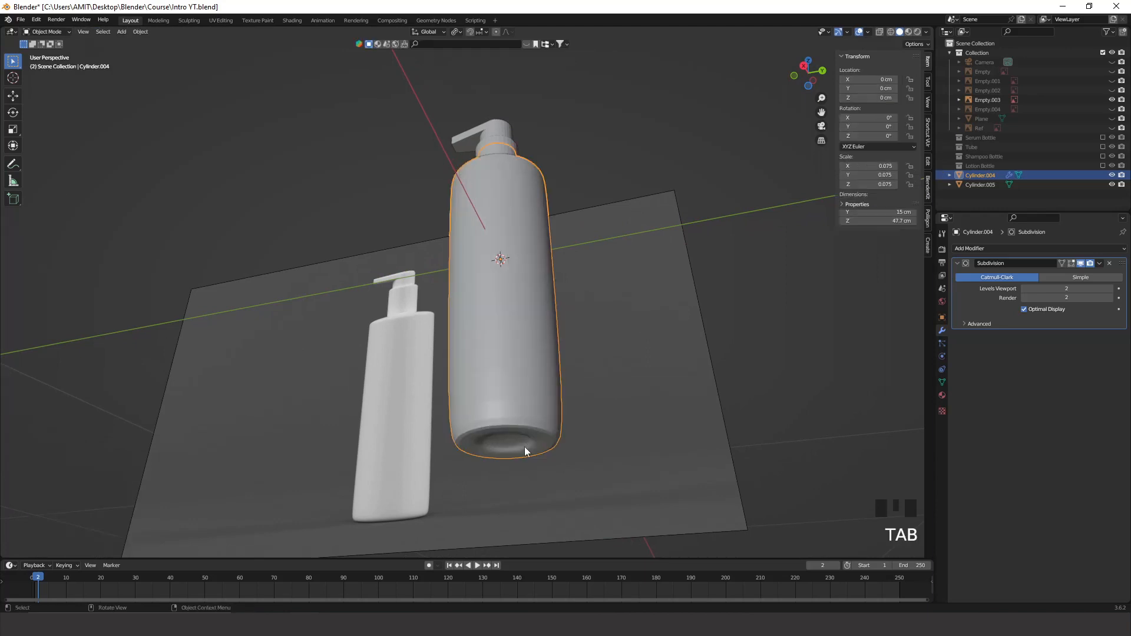
pyautogui.press('Tab')
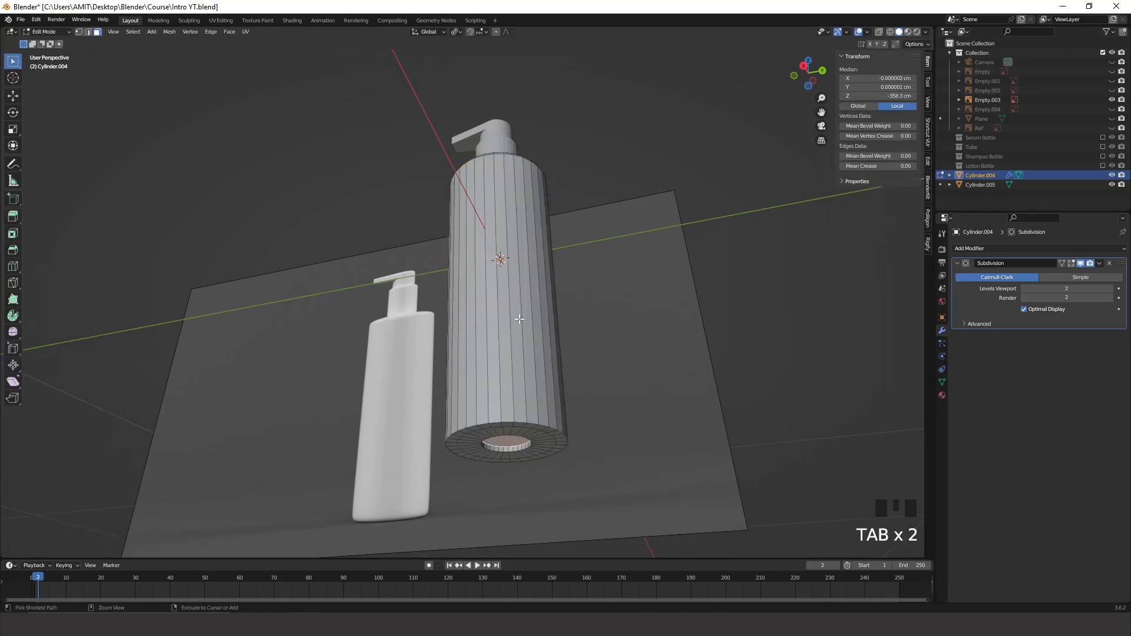
# Add a supporting edge loop around the bottle body close to its bottom edge and return to Object Mode.
pyautogui.hotkey('ctrl', 'r')
pyautogui.click(519, 319)
pyautogui.click(531, 439)
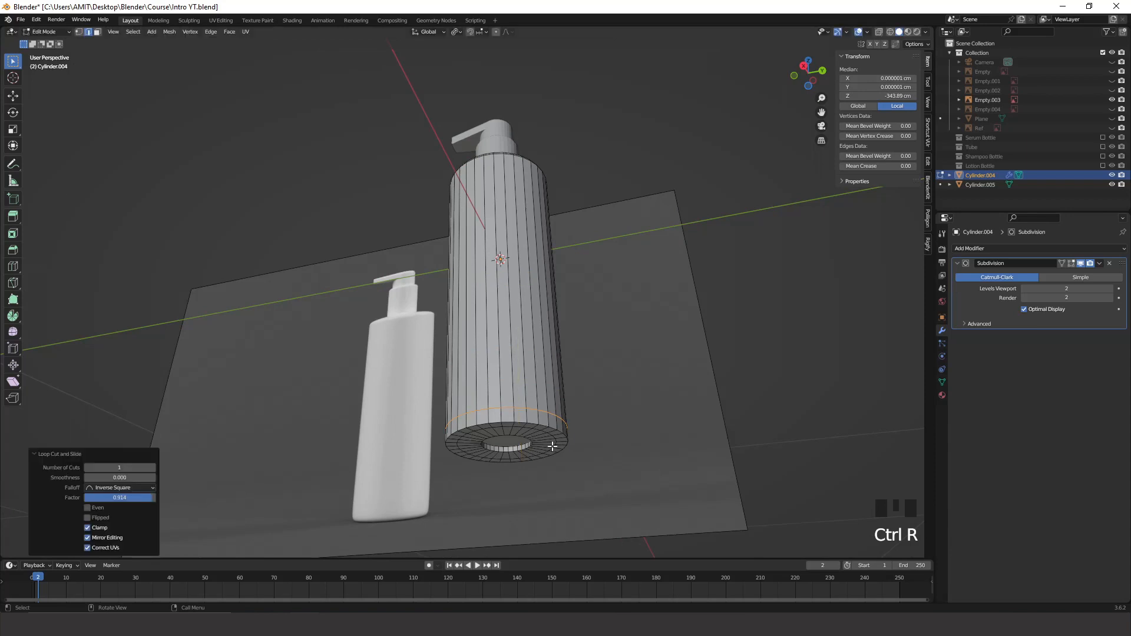
pyautogui.press('Tab')
pyautogui.keyDown('shift'); pyautogui.moveTo(568, 327); pyautogui.dragTo(545, 301, button='middle'); pyautogui.keyUp('shift')
pyautogui.scroll(2, 546, 298)
# Add a supporting edge loop around the upper body, slid up close to the shoulder, and return to Object Mode.
pyautogui.press('Tab')
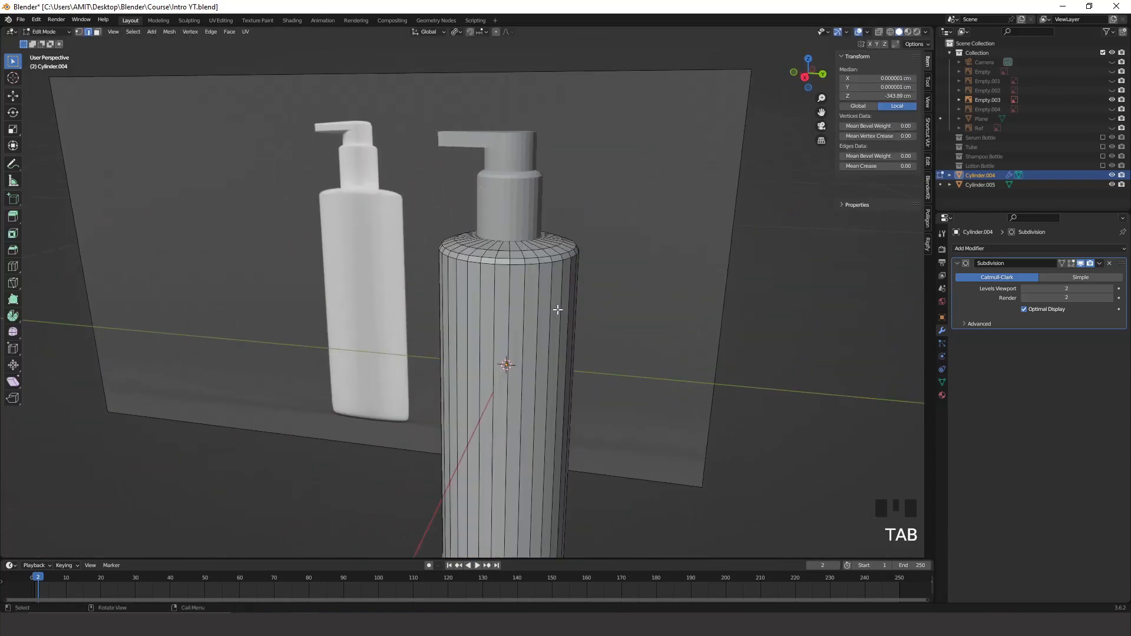
pyautogui.hotkey('ctrl', 'r')
pyautogui.click(555, 310)
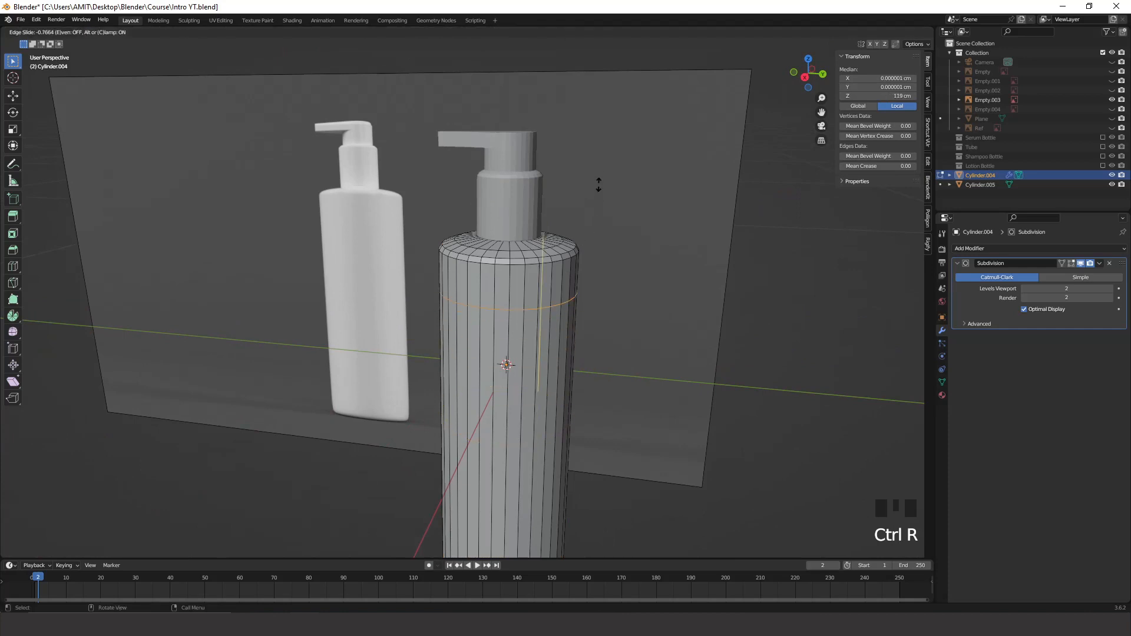
pyautogui.click(610, 157)
pyautogui.press('Tab')
pyautogui.scroll(-3, 596, 357)
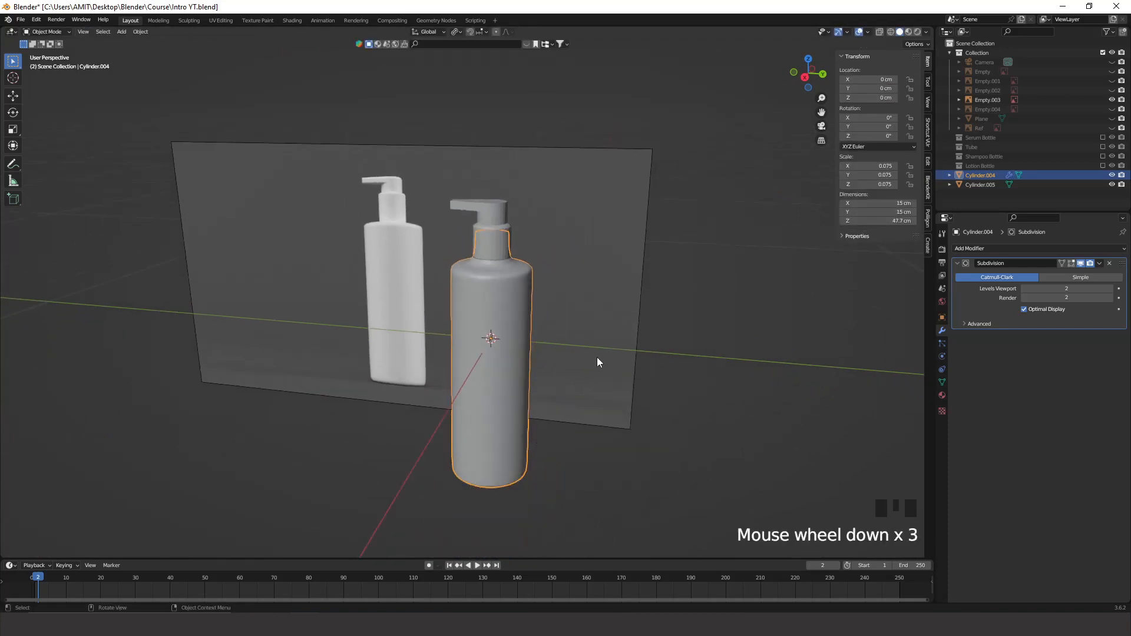
# Examine the smoothed bottom edge and its supporting loop in right orthographic view and from below.
pyautogui.moveTo(596, 357); pyautogui.dragTo(801, 136, button='middle')
pyautogui.click(809, 74)
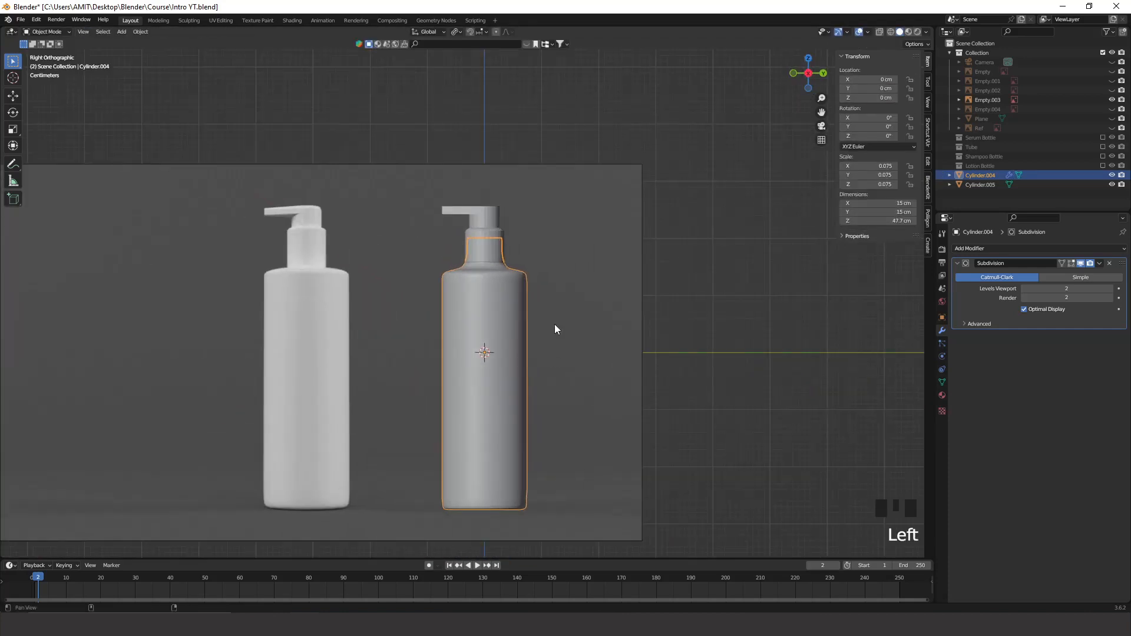
pyautogui.scroll(6, 554, 324)
pyautogui.keyDown('shift'); pyautogui.moveTo(514, 329); pyautogui.dragTo(357, 398, button='middle'); pyautogui.keyUp('shift')
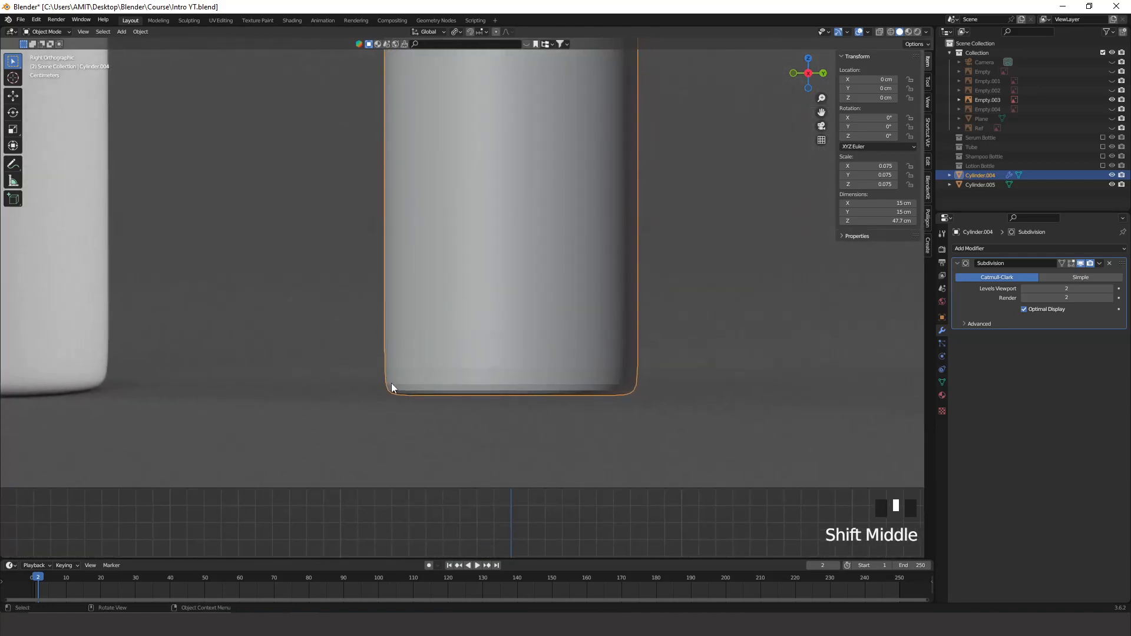
pyautogui.scroll(3, 415, 379)
pyautogui.press('Tab')
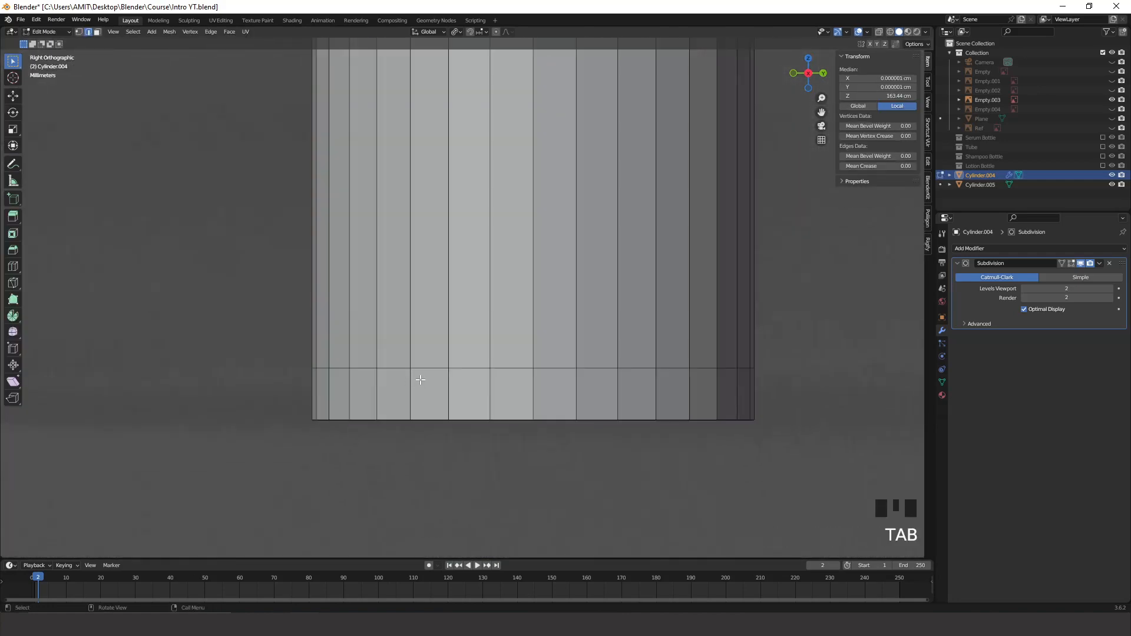
pyautogui.tripleClick(419, 368)
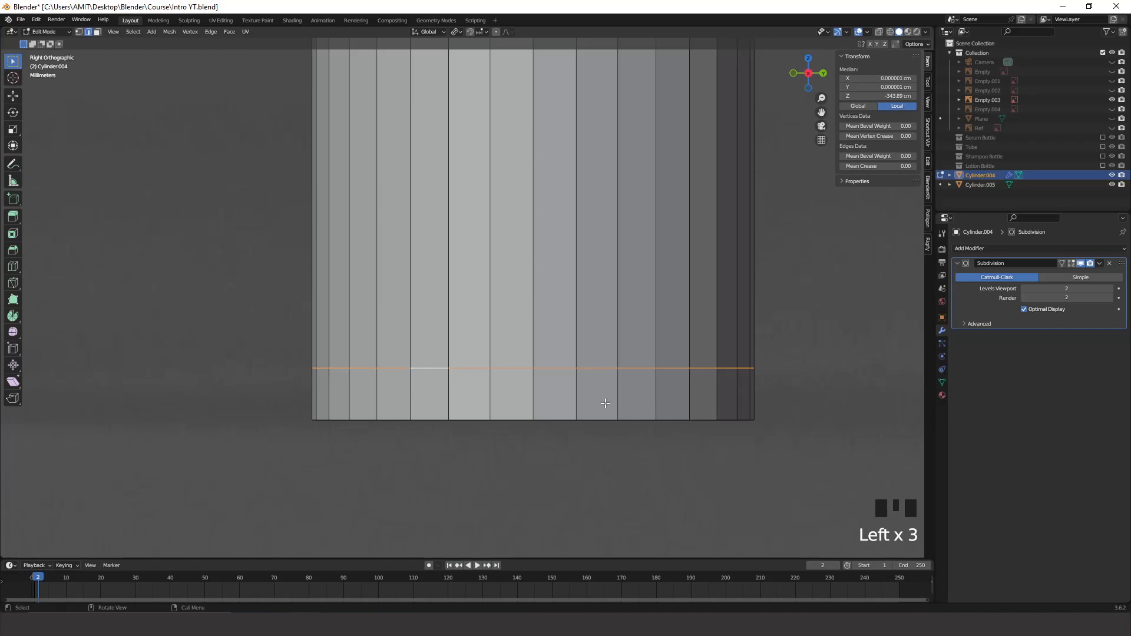
pyautogui.press('Tab')
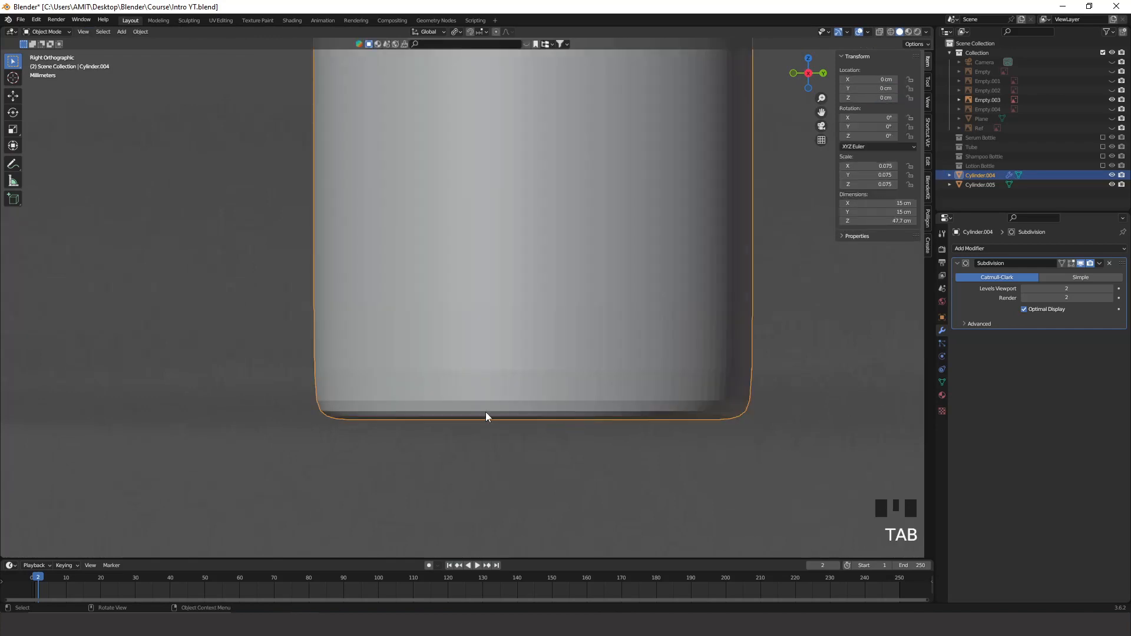
pyautogui.moveTo(615, 401); pyautogui.dragTo(675, 418, button='middle')
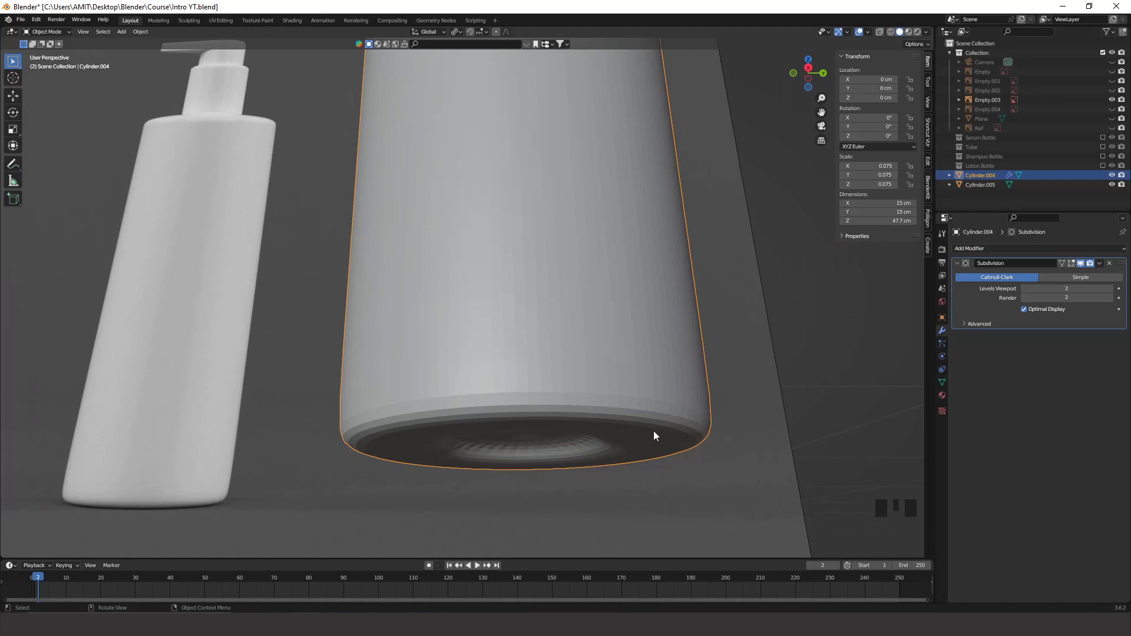
# Bevel the outer edge loop of the bottle's base with 3 segments and return to Object Mode.
pyautogui.press('Tab')
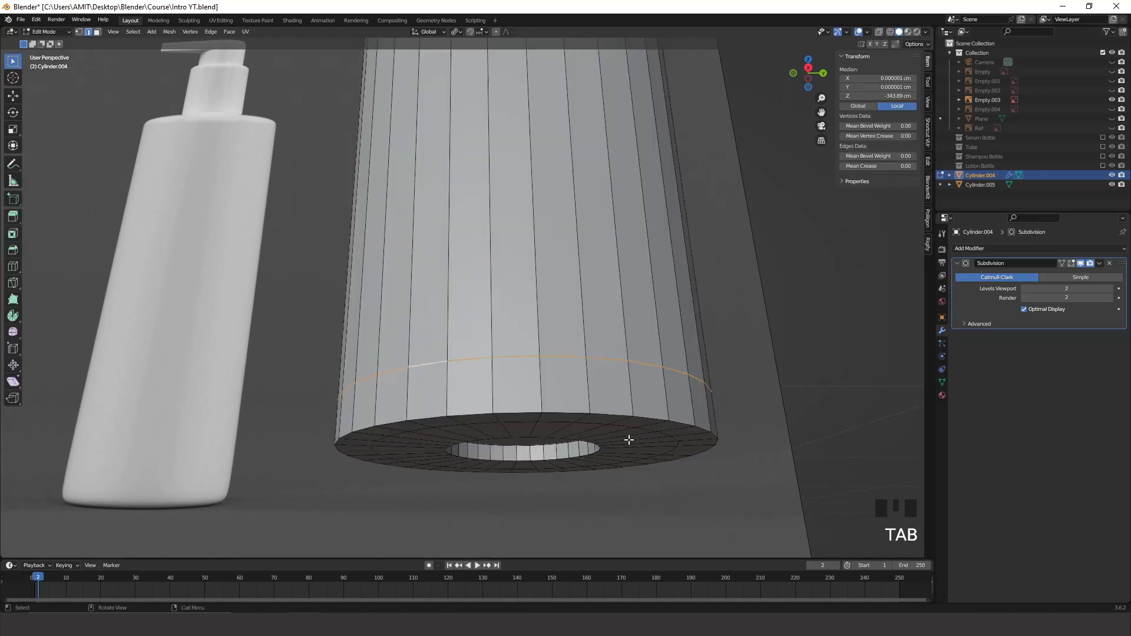
pyautogui.press('2')
pyautogui.keyDown('alt'); pyautogui.click(607, 414); pyautogui.keyUp('alt')
pyautogui.moveTo(648, 430); pyautogui.dragTo(737, 469, button='middle')
pyautogui.hotkey('ctrl', 'b')
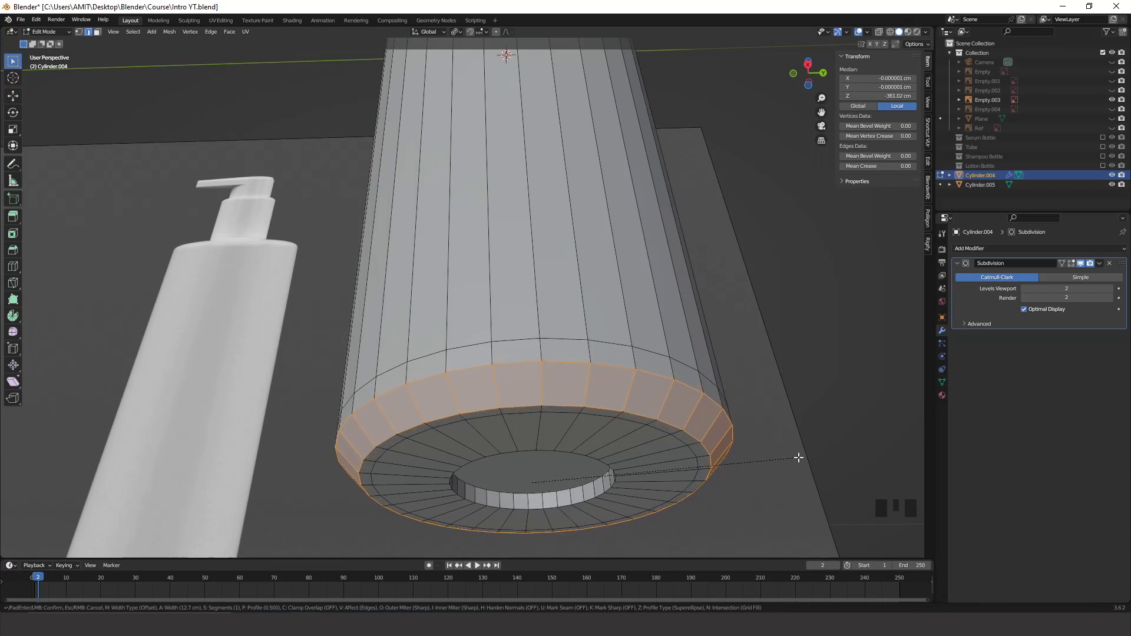
pyautogui.scroll(2, 798, 458)
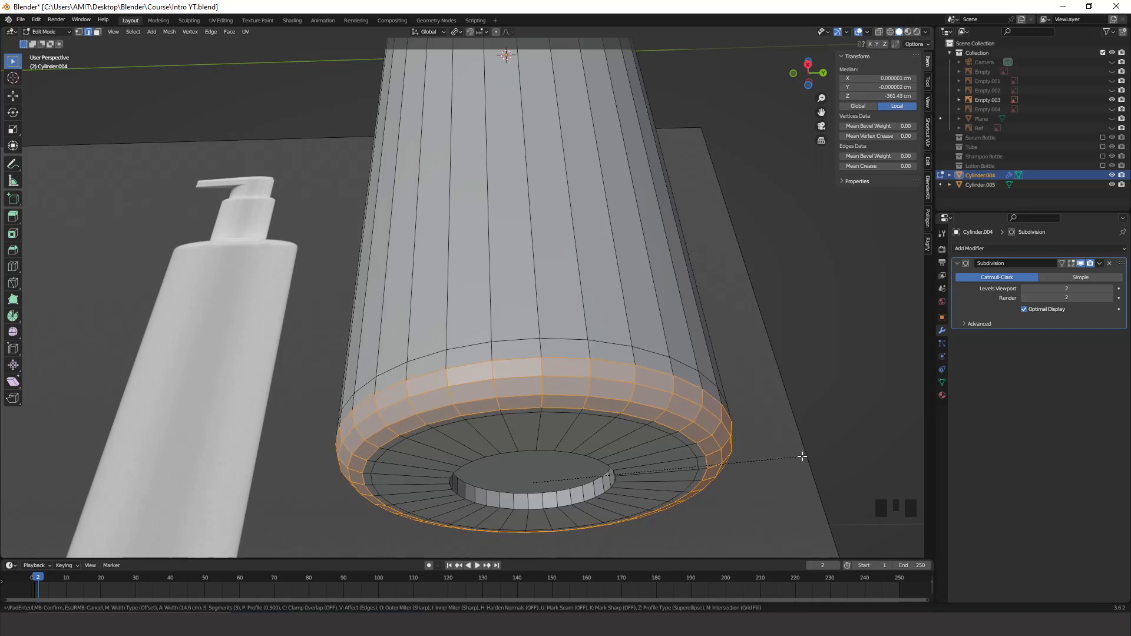
pyautogui.click(798, 458)
pyautogui.press('Tab')
pyautogui.scroll(-2, 795, 458)
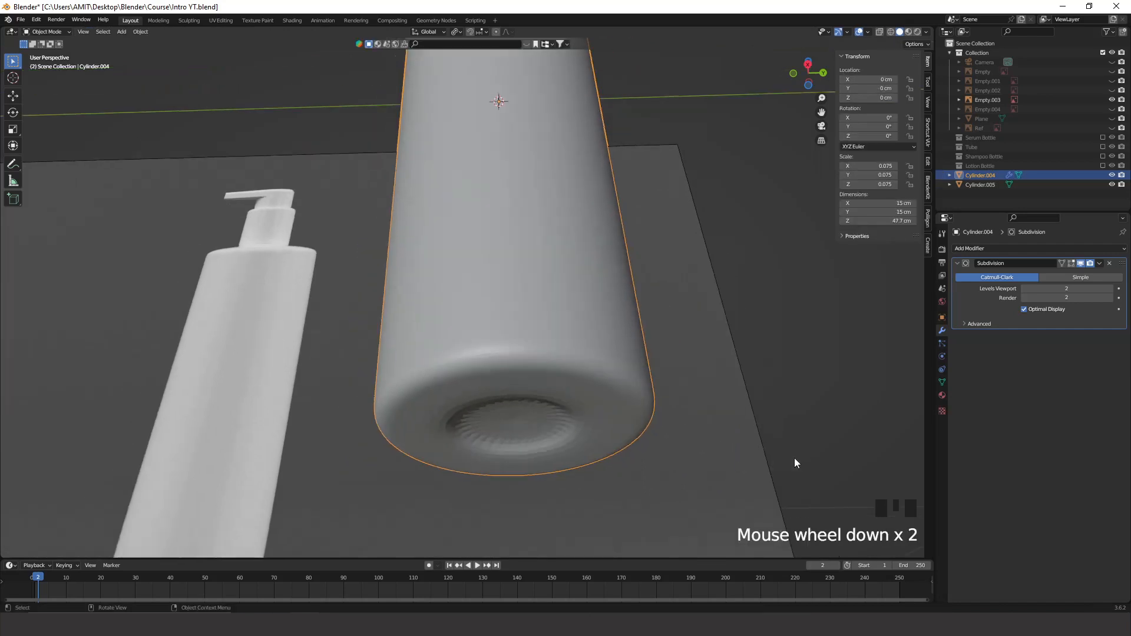
# Check the bevelled bottom edge in right orthographic view and the smoothed base recess from below.
pyautogui.moveTo(793, 457); pyautogui.dragTo(728, 422, button='middle')
pyautogui.click(811, 74)
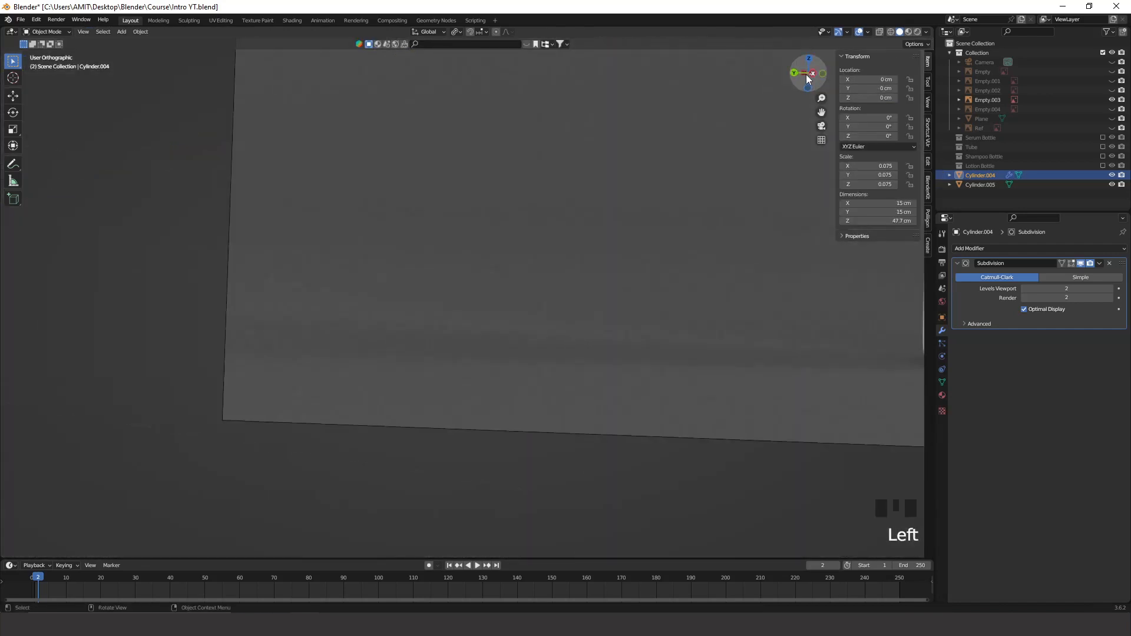
pyautogui.click(811, 74)
pyautogui.scroll(4, 639, 387)
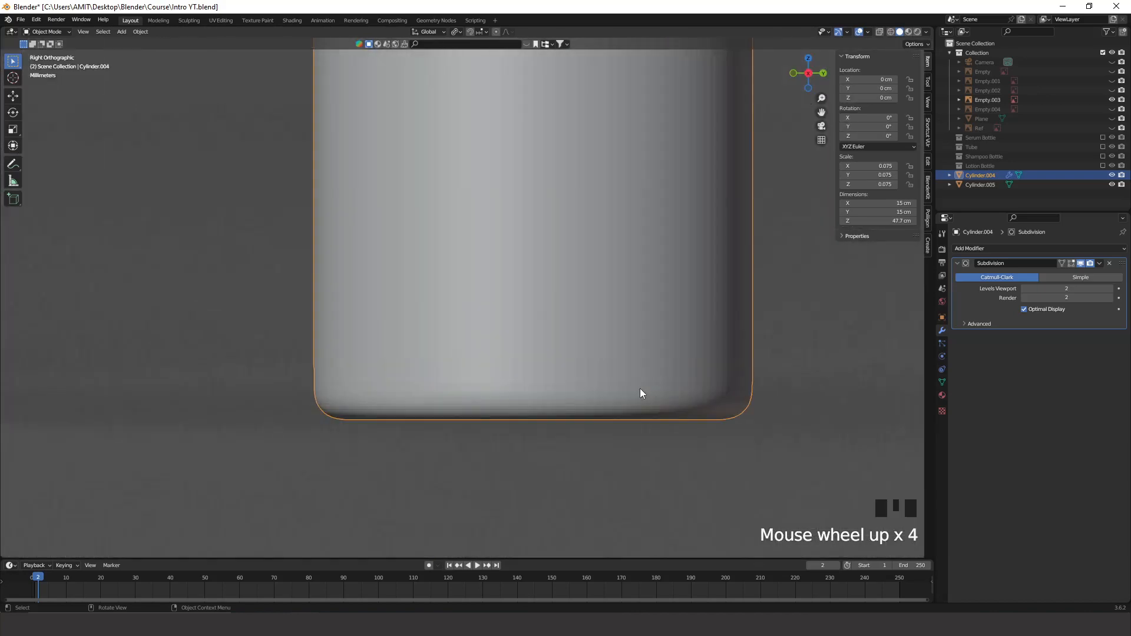
pyautogui.press('Tab')
pyautogui.moveTo(603, 436); pyautogui.dragTo(582, 387, button='middle')
pyautogui.press('Tab')
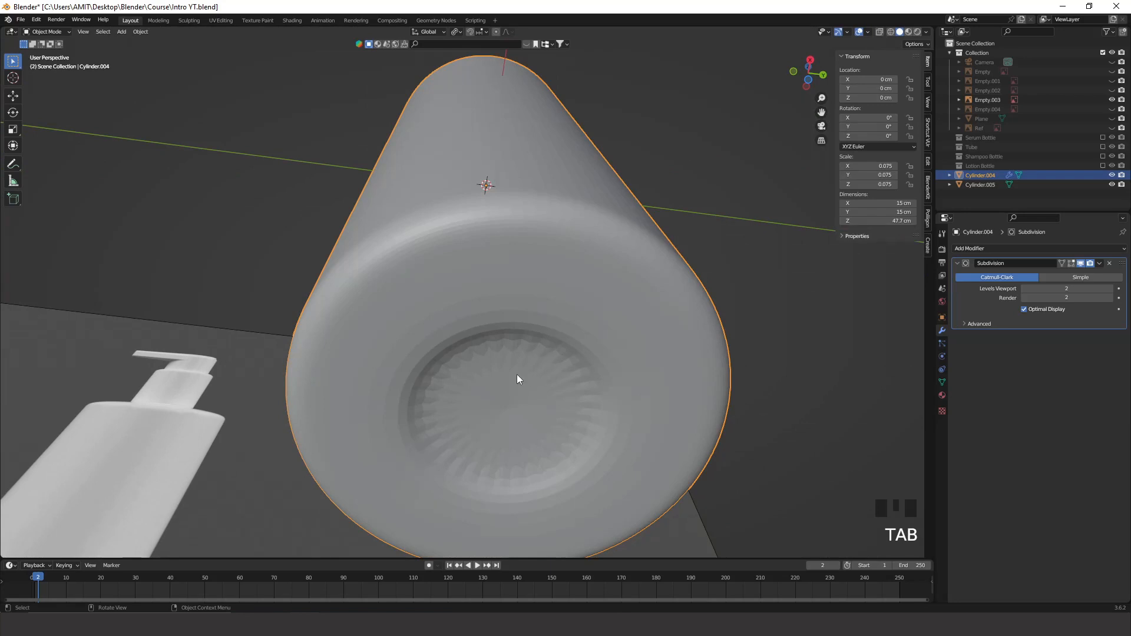
# Inset the recessed base face slightly, inset it again by about 14.83 cm, and return to Object Mode.
pyautogui.press('Tab')
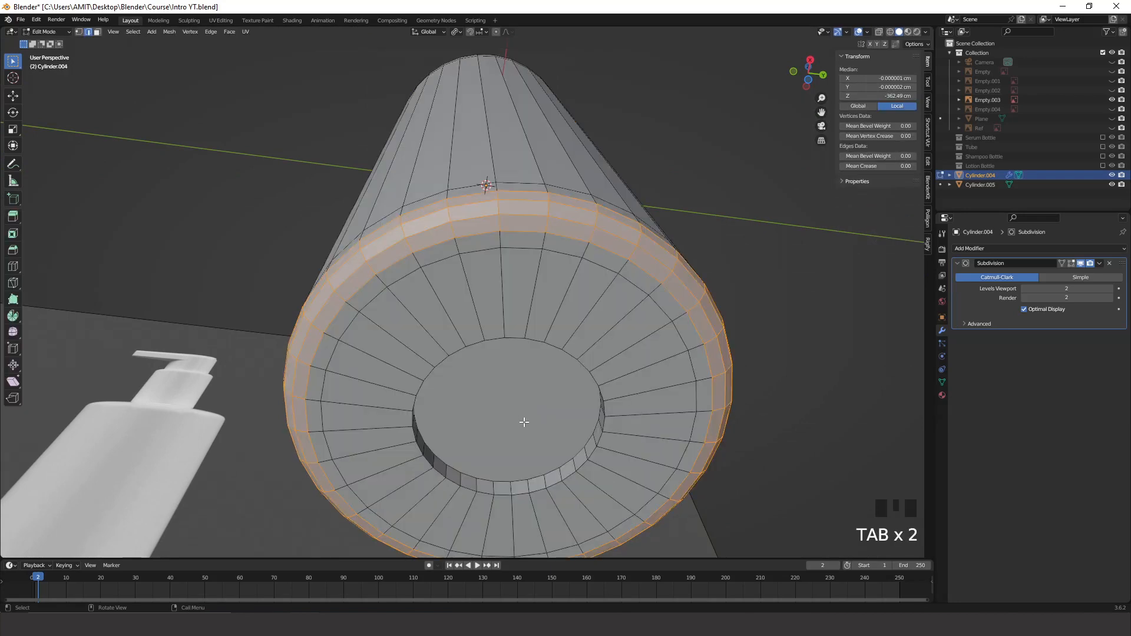
pyautogui.press('3')
pyautogui.click(516, 401)
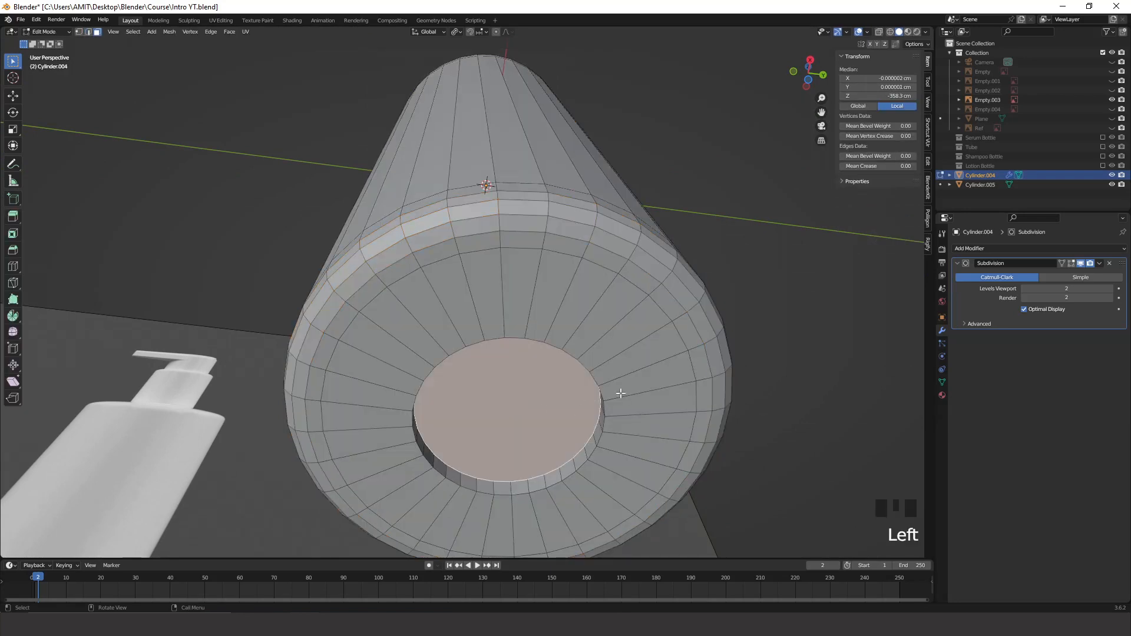
pyautogui.press('i')
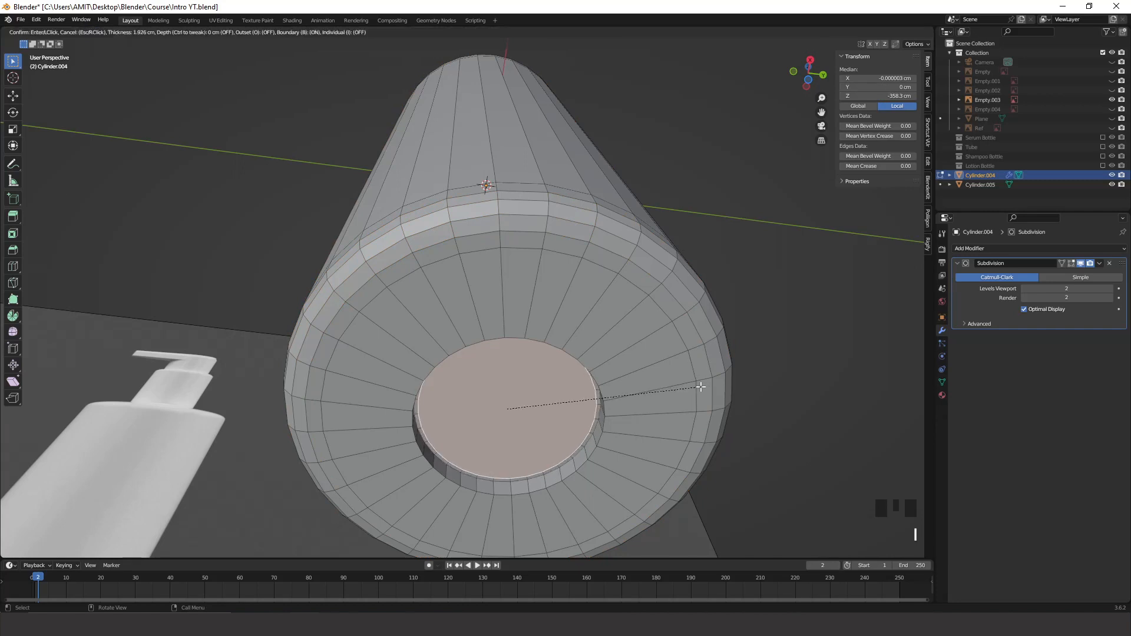
pyautogui.click(689, 394)
pyautogui.press('i')
pyautogui.click(666, 403)
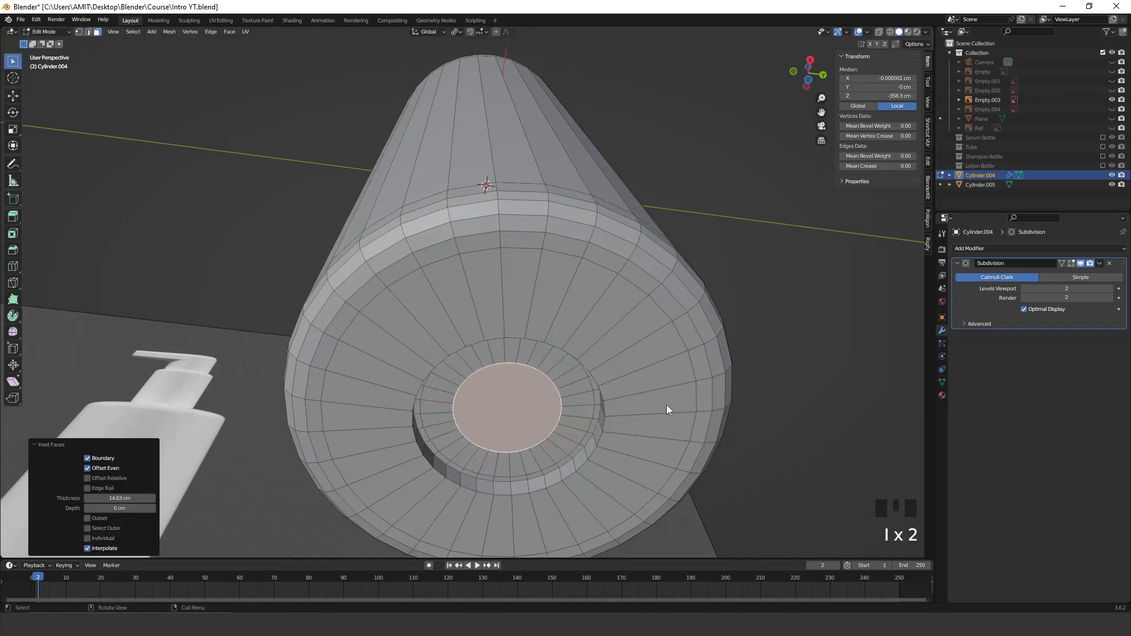
pyautogui.press('Tab')
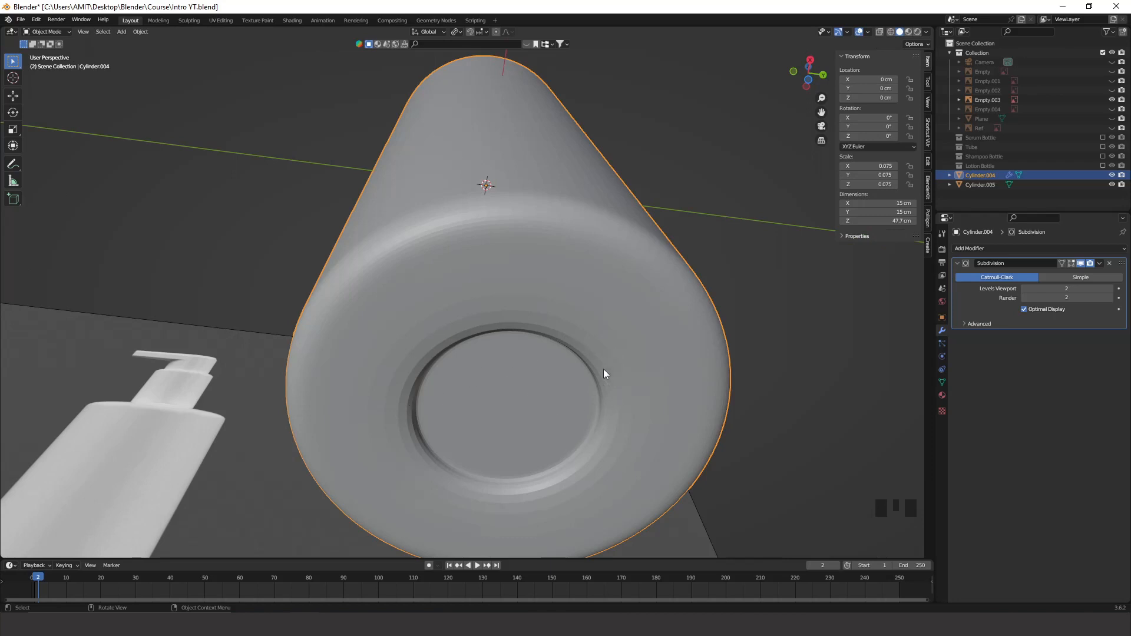
# Add an edge loop on the flat base ring close to the recess rim and check it in Object Mode.
pyautogui.press('Tab')
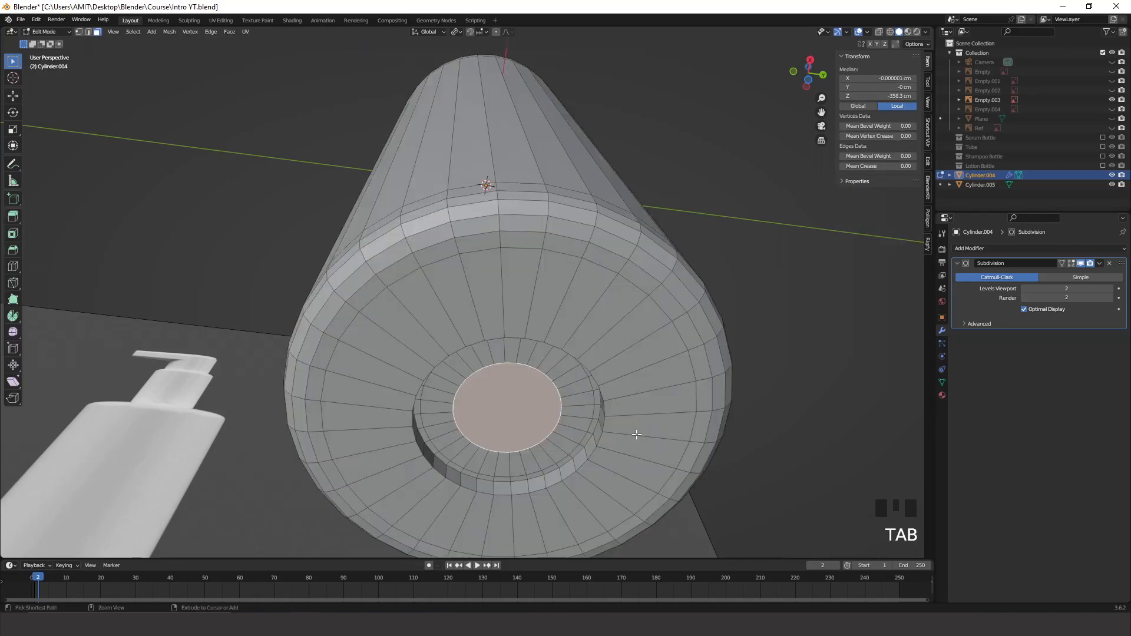
pyautogui.hotkey('ctrl', 'r')
pyautogui.click(651, 432)
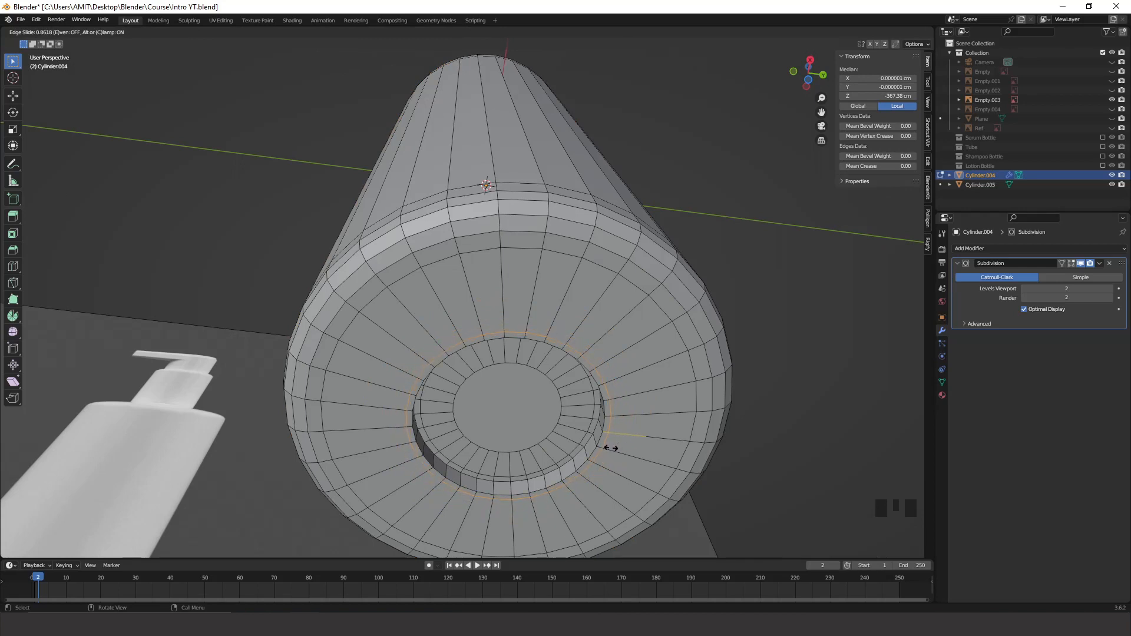
pyautogui.click(608, 450)
pyautogui.press('Tab')
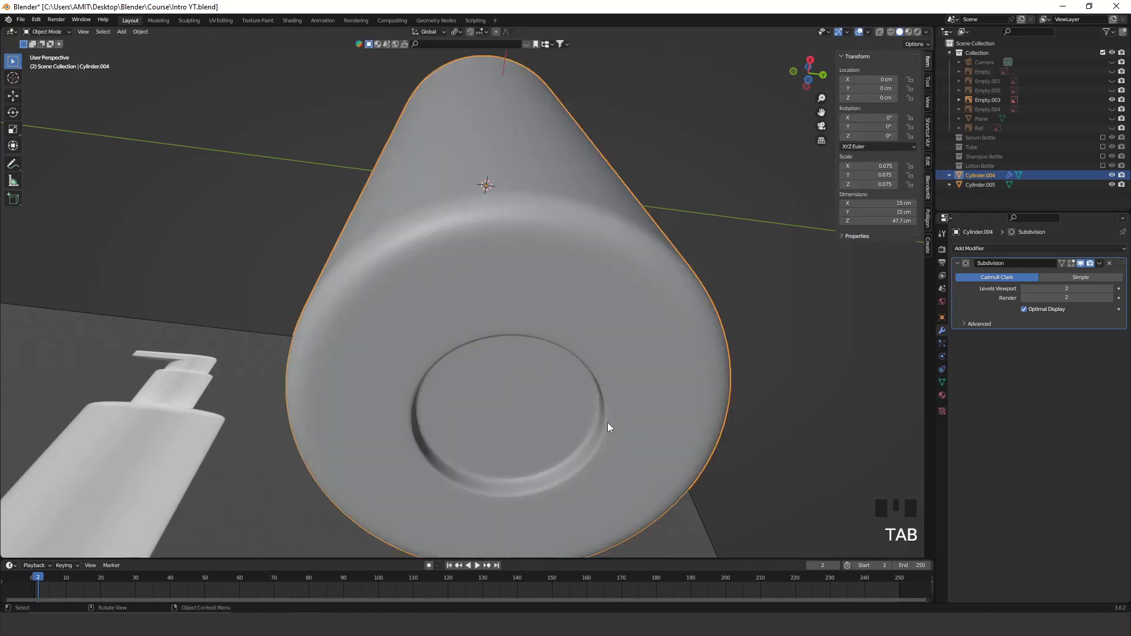
# Slide the base ring's new edge loop outward, away from the recess rim, with a factor of about 0.479, and save the file.
pyautogui.press('Tab')
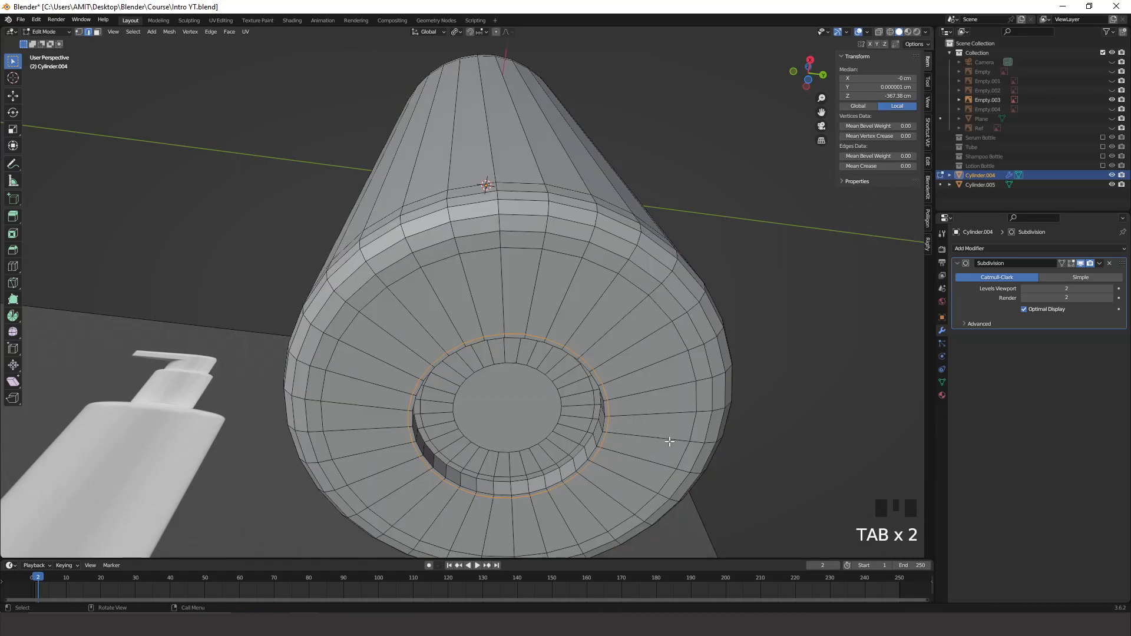
pyautogui.press('g')
pyautogui.press('g')
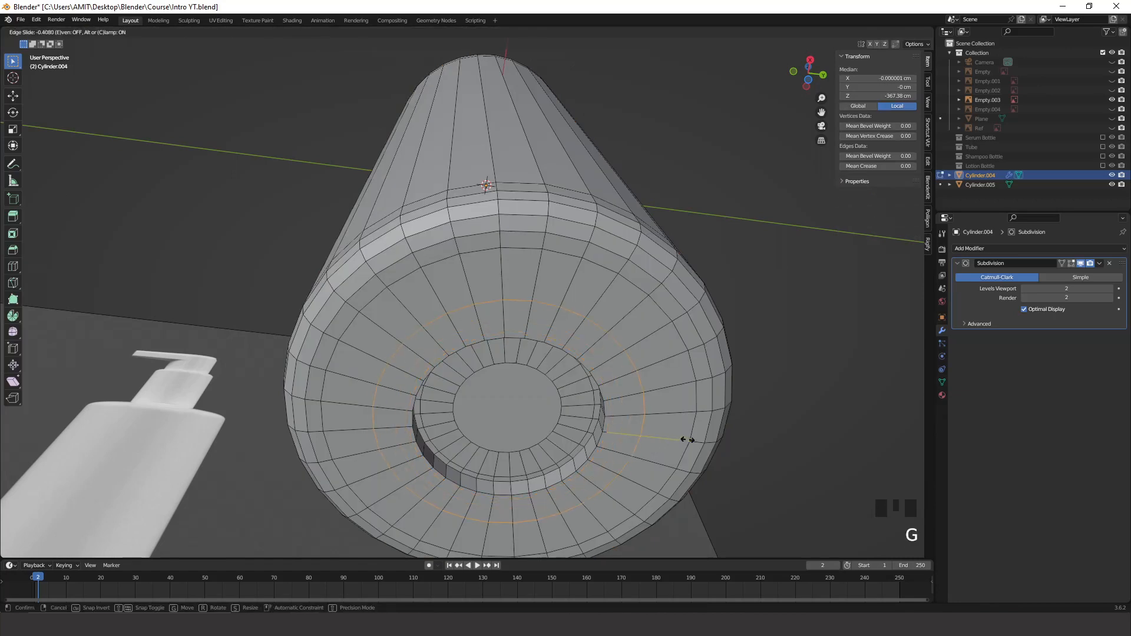
pyautogui.click(690, 441)
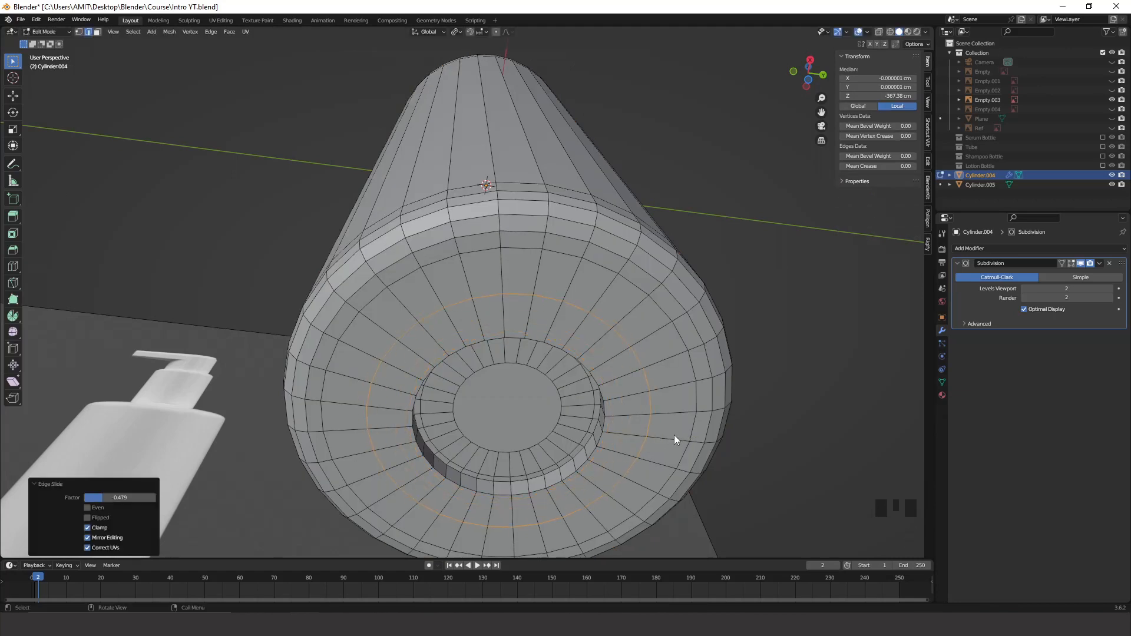
pyautogui.press('Tab')
pyautogui.scroll(-4, 647, 415)
pyautogui.moveTo(646, 422); pyautogui.dragTo(608, 399, button='middle')
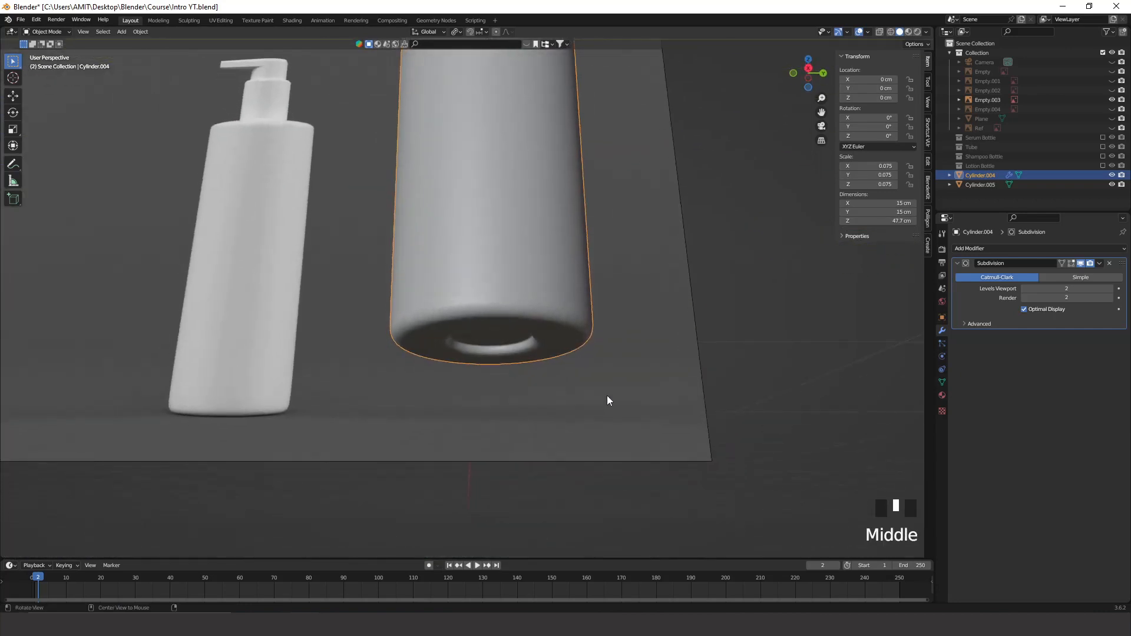
pyautogui.scroll(-3, 694, 250)
pyautogui.hotkey('ctrl', 's')
pyautogui.click(698, 246)
# Examine the bottle's shoulder and neck up close, comparing the Edit Mode cage with the smoothed surface.
pyautogui.click(812, 72)
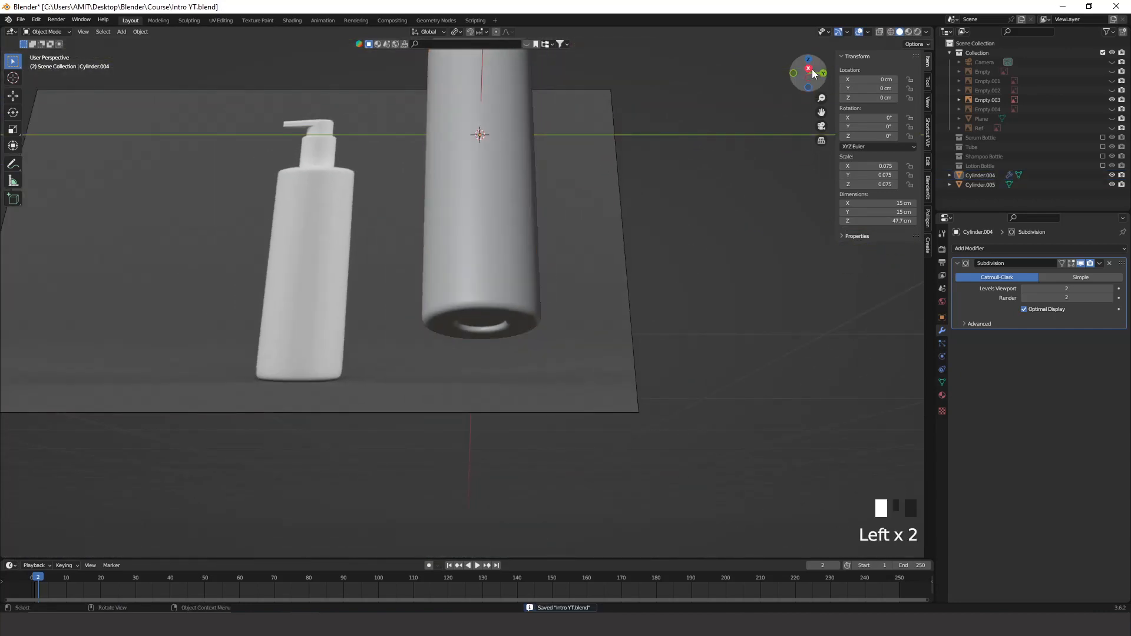
pyautogui.keyDown('shift'); pyautogui.moveTo(579, 315); pyautogui.dragTo(552, 342, button='middle'); pyautogui.keyUp('shift')
pyautogui.scroll(9, 527, 373)
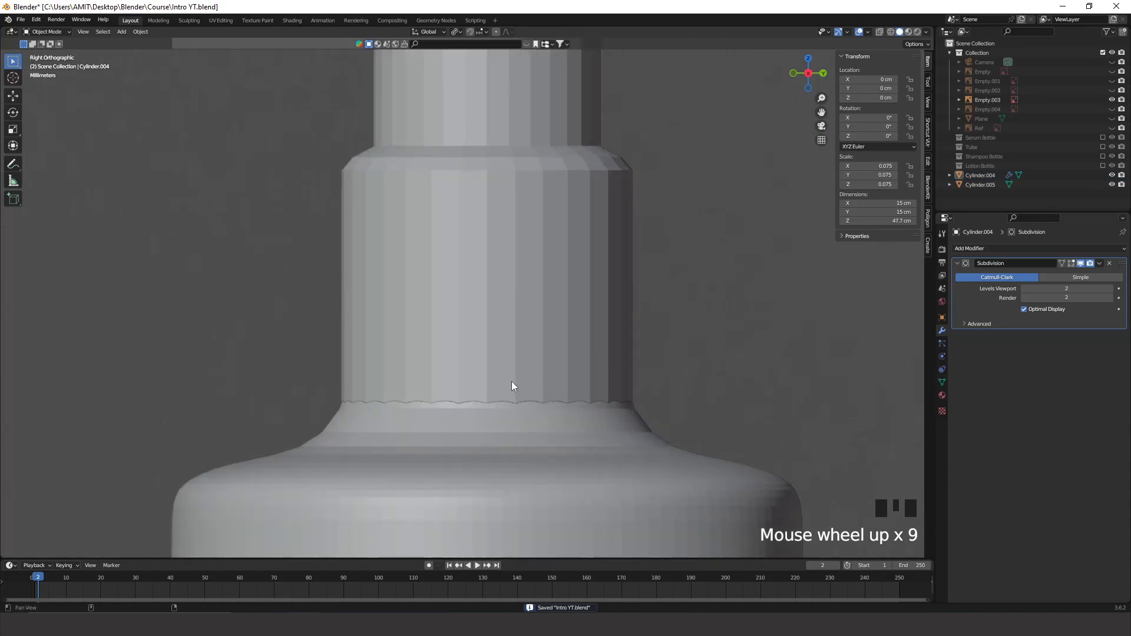
pyautogui.keyDown('shift'); pyautogui.moveTo(511, 382); pyautogui.dragTo(584, 368, button='middle'); pyautogui.keyUp('shift')
pyautogui.press('Tab')
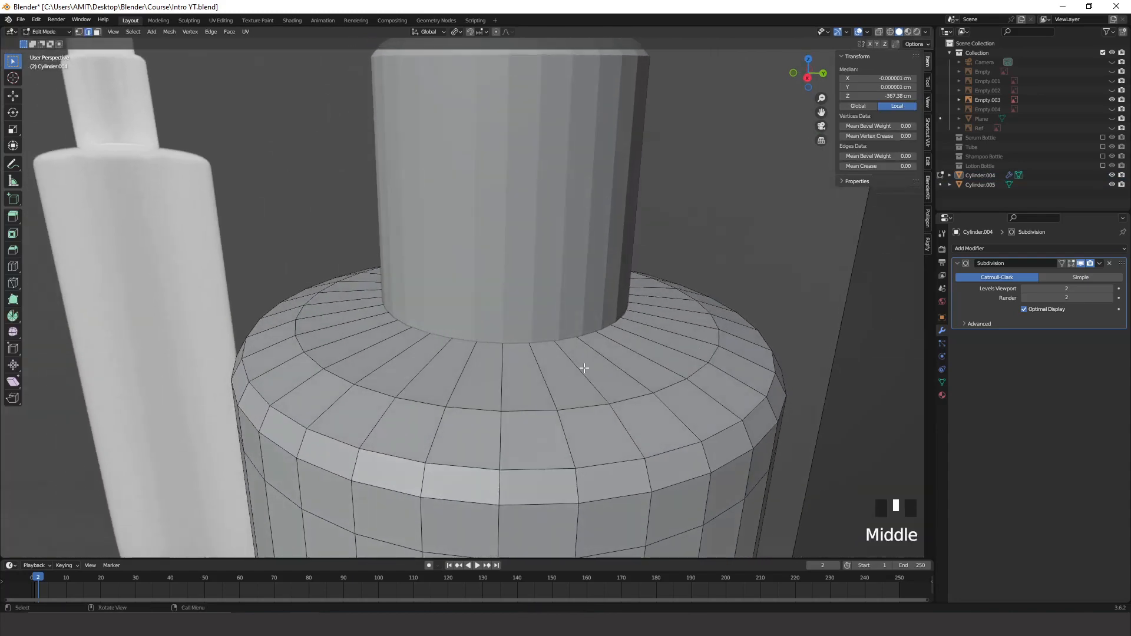
pyautogui.press('Tab')
pyautogui.moveTo(592, 253); pyautogui.dragTo(554, 115, button='middle')
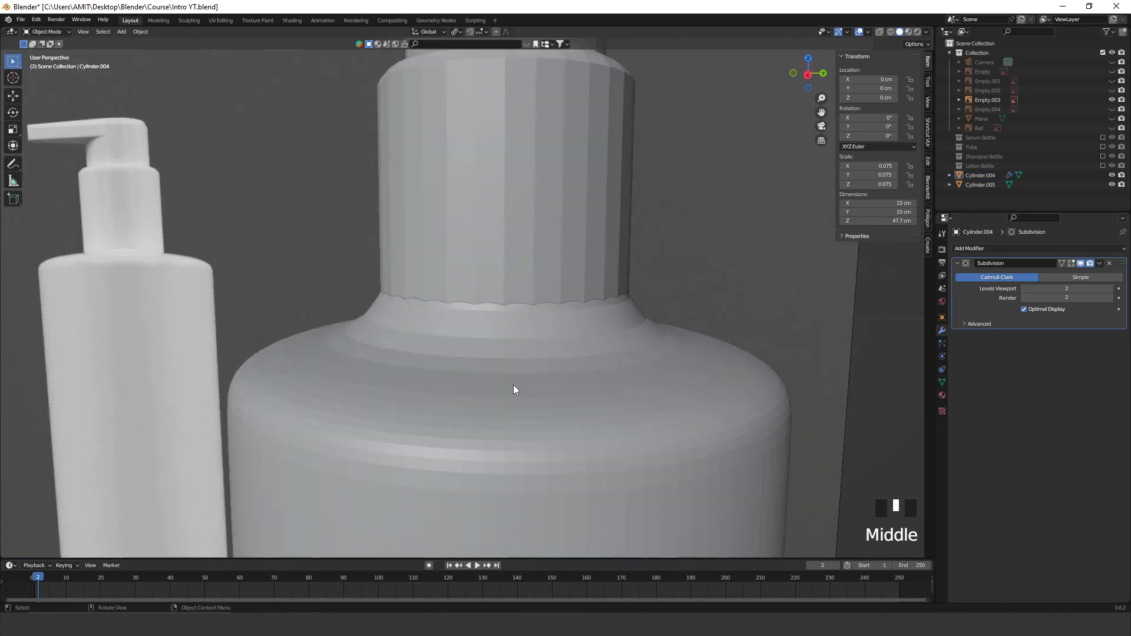
# Select the bottle body and isolate it in Local View.
pyautogui.click(511, 402)
pyautogui.scroll(-1, 550, 397)
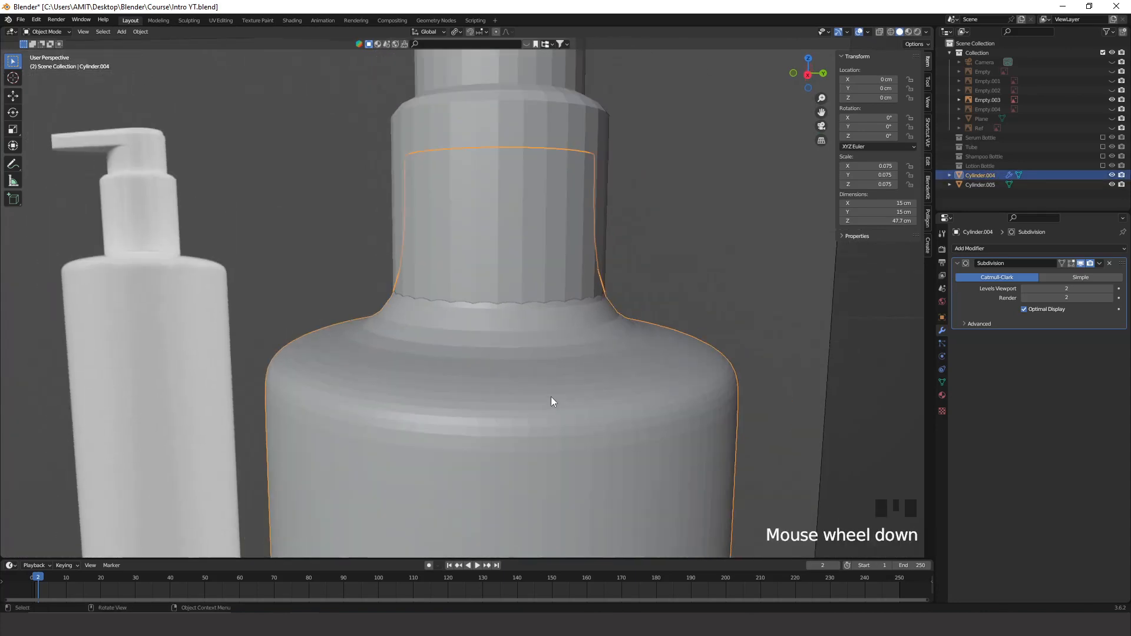
pyautogui.press('KP_Divide')
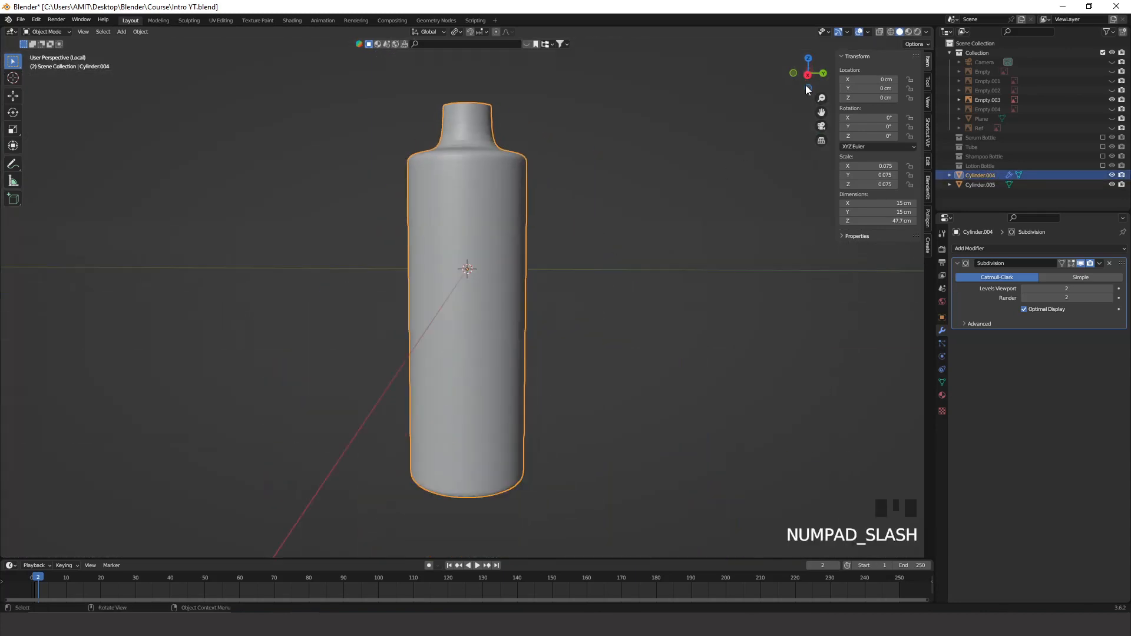
# Add an edge loop around the bottle neck just below its top rim, with a slide factor of about -0.806.
pyautogui.click(806, 83)
pyautogui.keyDown('shift'); pyautogui.moveTo(522, 338); pyautogui.dragTo(514, 290, button='middle'); pyautogui.keyUp('shift')
pyautogui.scroll(4, 515, 335)
pyautogui.scroll(2, 512, 290)
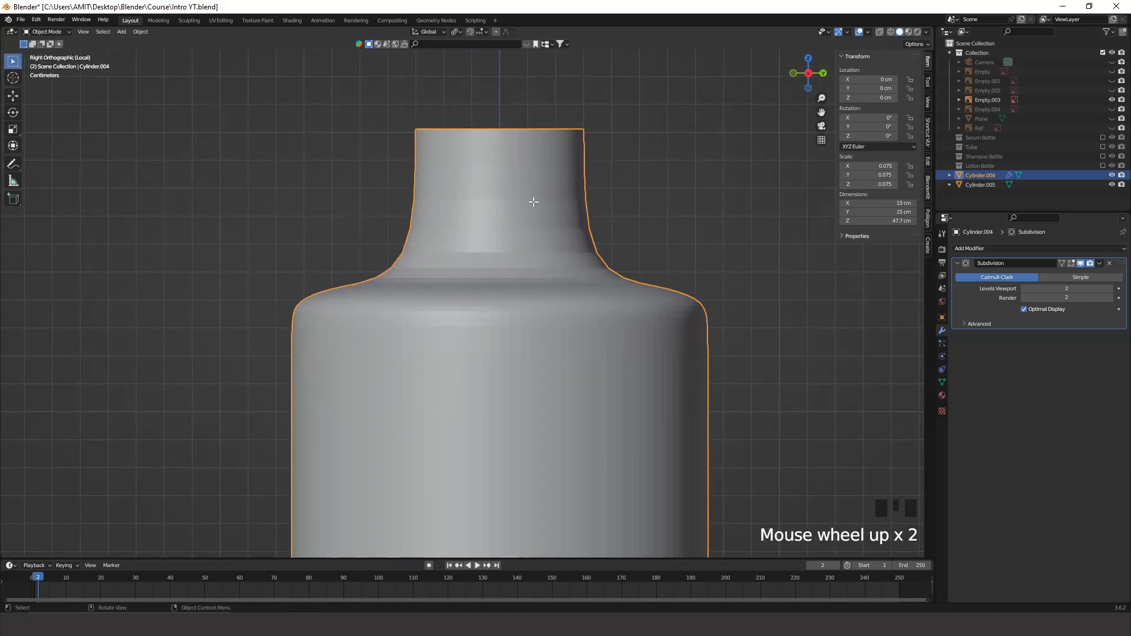
pyautogui.press('Tab')
pyautogui.hotkey('ctrl', 'r')
pyautogui.click(517, 189)
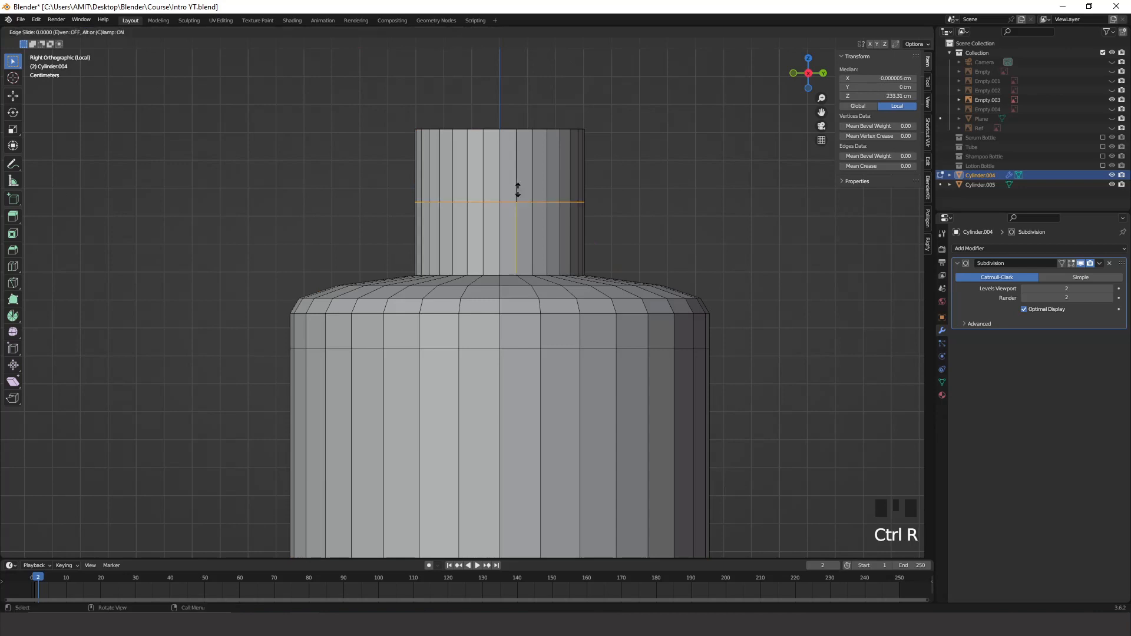
pyautogui.click(570, 131)
# Add an edge loop around the lower end of the bottle neck, just above the shoulder, with a factor of about 0.839.
pyautogui.hotkey('ctrl', 'r')
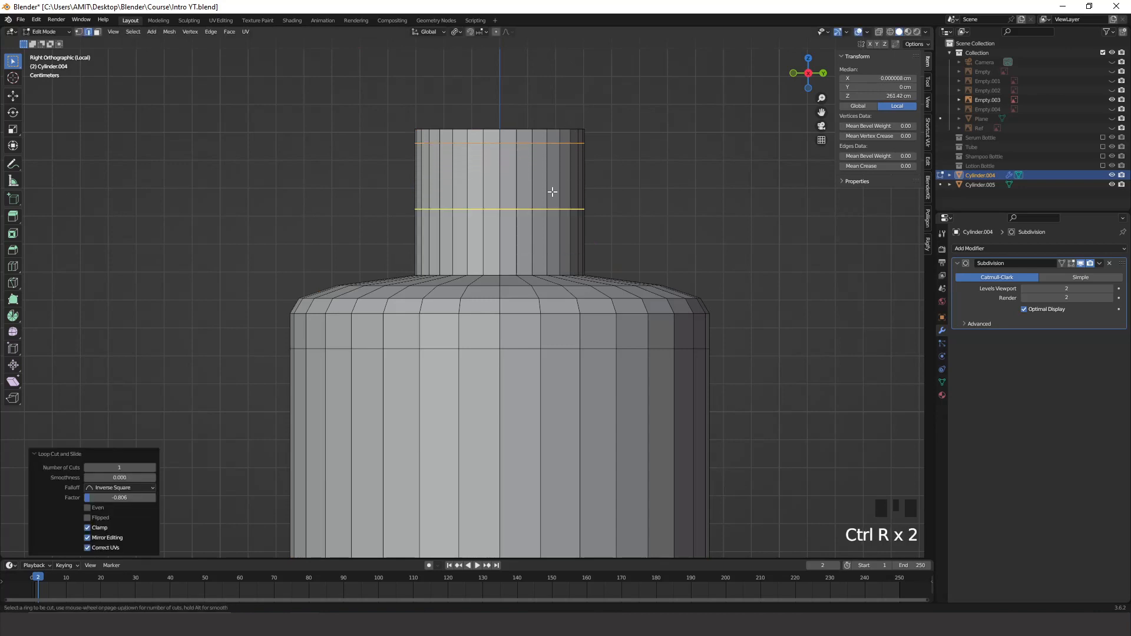
pyautogui.click(553, 194)
pyautogui.click(552, 248)
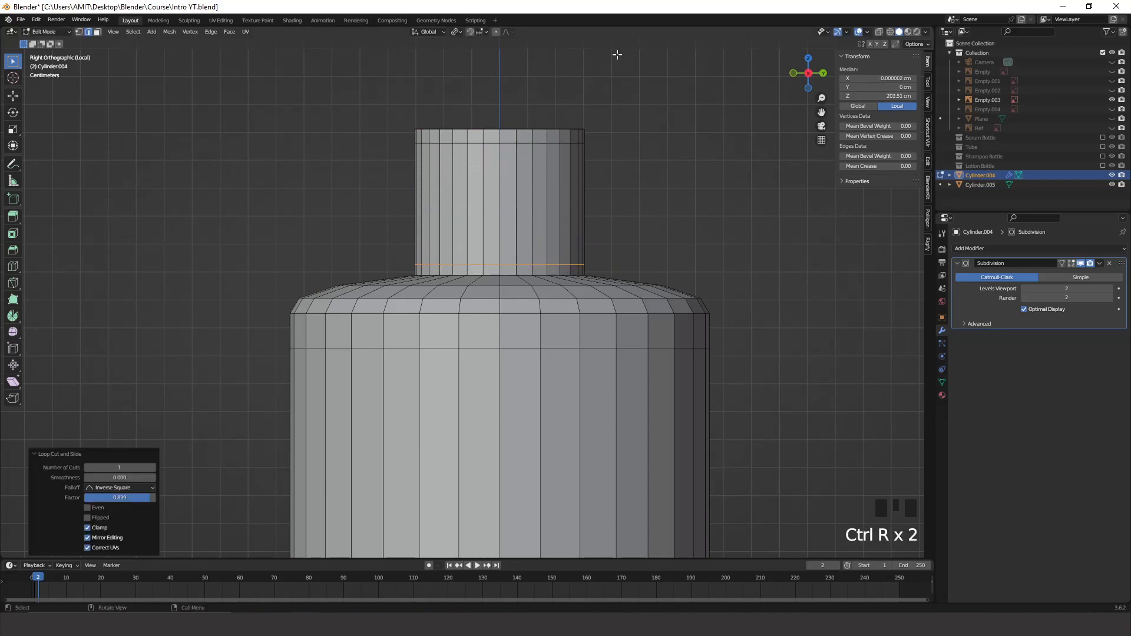
# Add an edge loop on the bottle's sloping shoulder close to the neck base and check the smoothing in Object Mode.
pyautogui.moveTo(518, 242); pyautogui.dragTo(540, 349, button='middle')
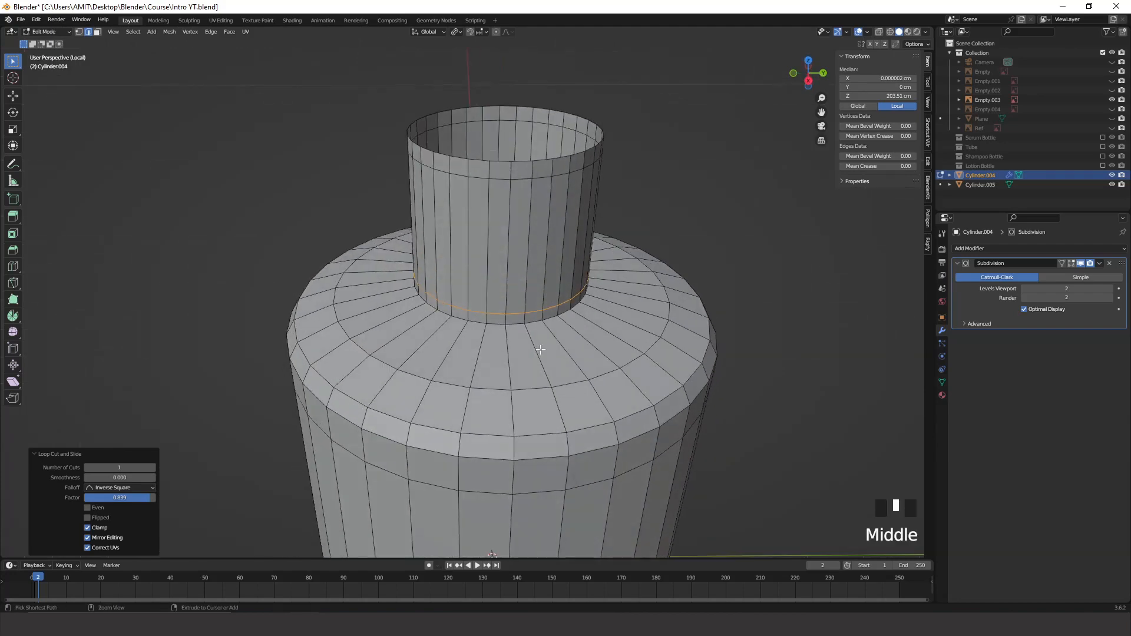
pyautogui.hotkey('ctrl', 'r')
pyautogui.click(537, 344)
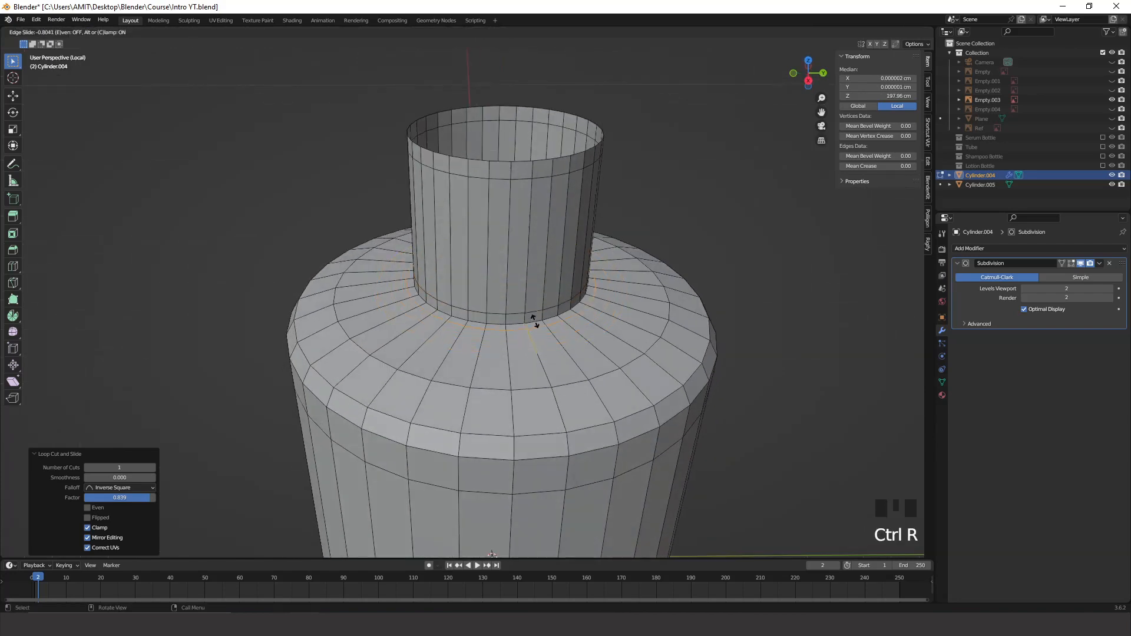
pyautogui.click(536, 323)
pyautogui.press('Tab')
pyautogui.moveTo(625, 324); pyautogui.dragTo(625, 276, button='middle')
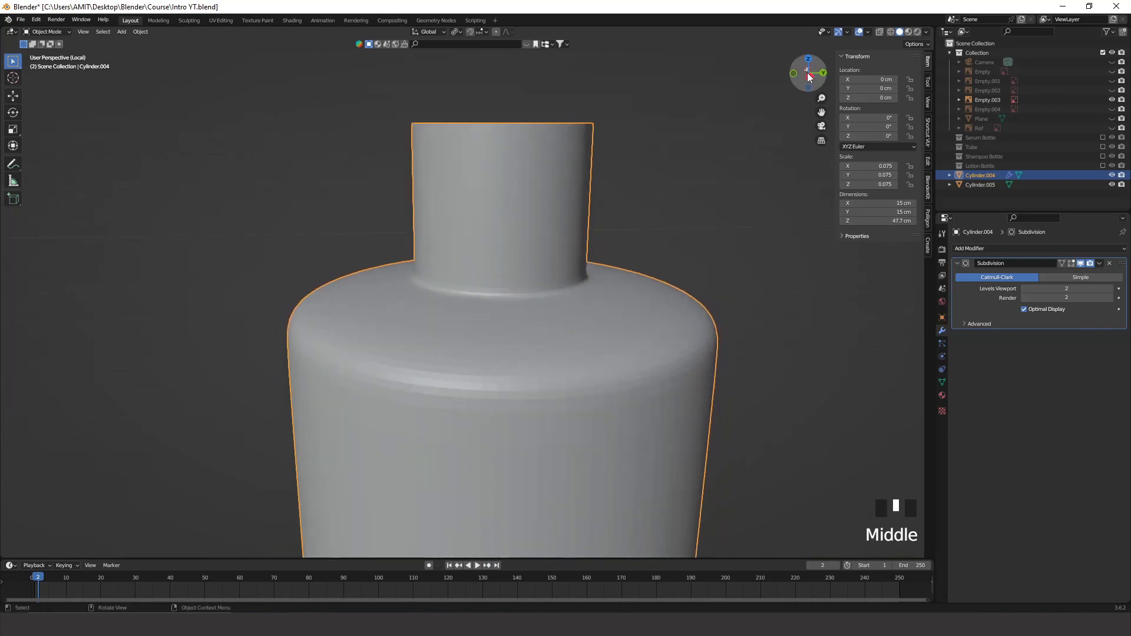
# Leave Local View and bring the pump and upper bottle into frame in the right orthographic view.
pyautogui.click(807, 77)
pyautogui.scroll(-5, 659, 302)
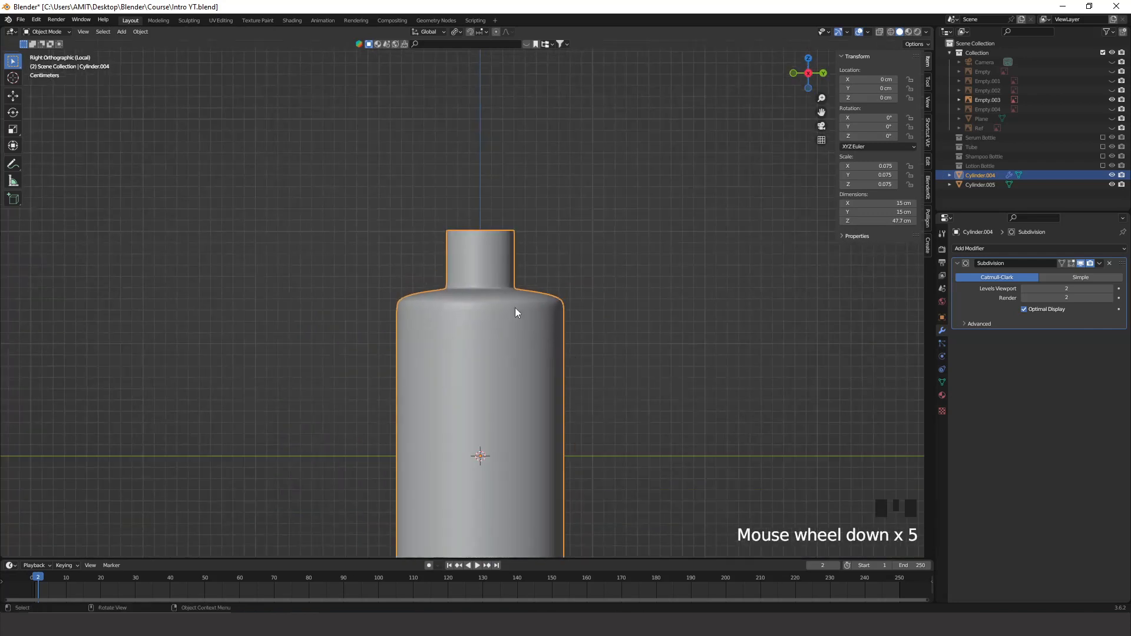
pyautogui.press('KP_Divide')
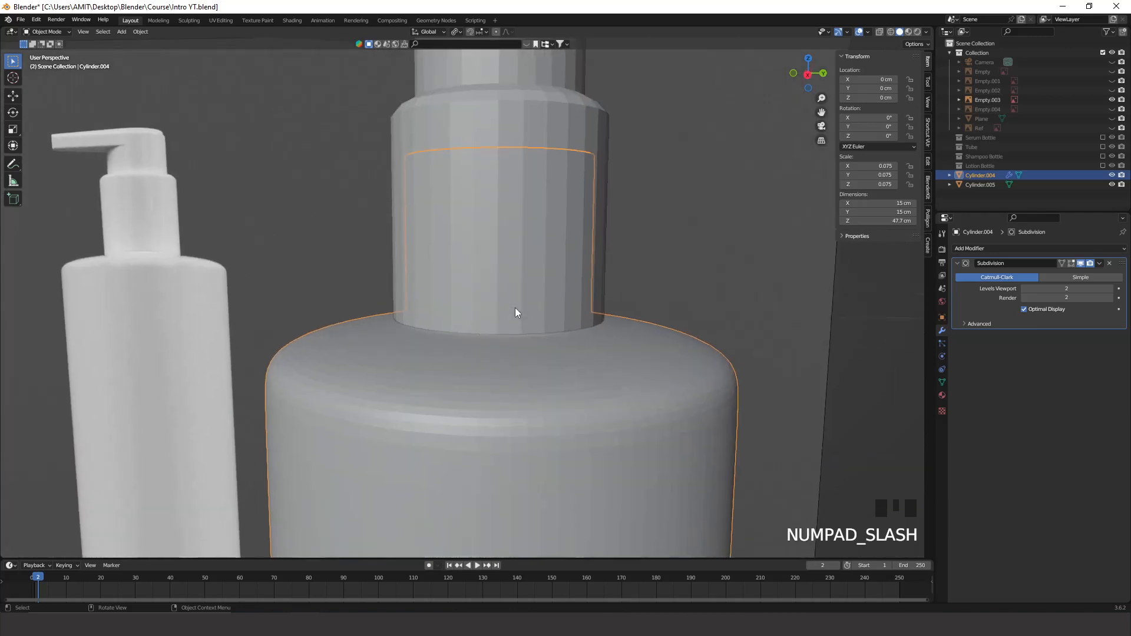
pyautogui.click(822, 203)
pyautogui.click(807, 78)
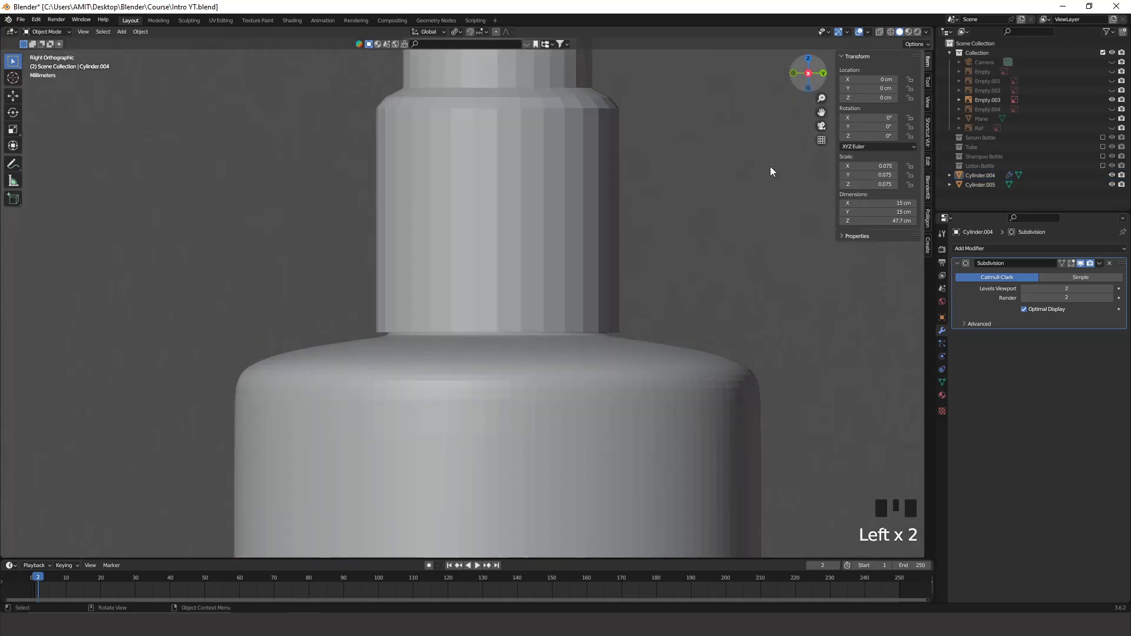
pyautogui.keyDown('shift'); pyautogui.moveTo(620, 302); pyautogui.dragTo(592, 272, button='middle'); pyautogui.keyUp('shift')
pyautogui.scroll(-1, 542, 199)
pyautogui.scroll(-4, 492, 223)
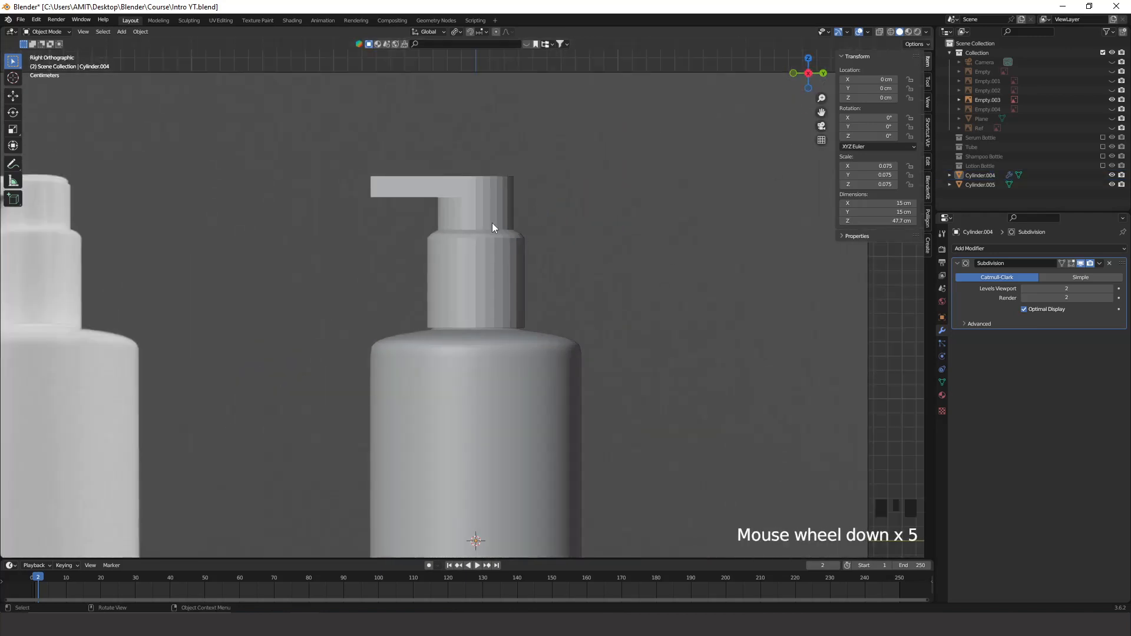
# Add a Subdivision modifier to the pump and set its viewport level to 2.
pyautogui.click(487, 239)
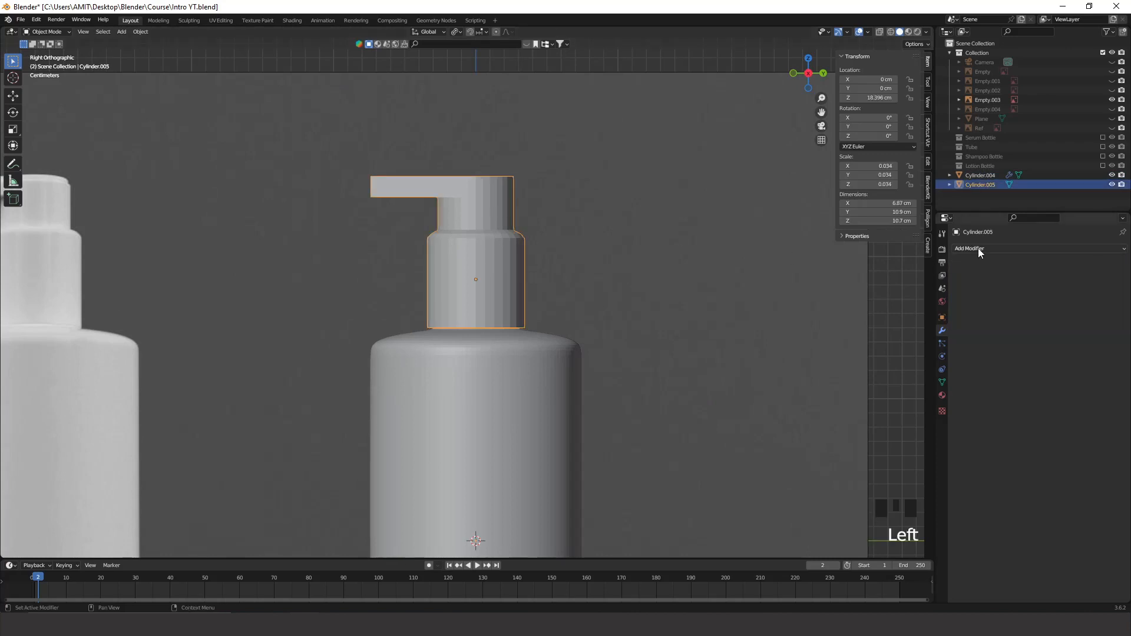
pyautogui.moveTo(979, 248); pyautogui.dragTo(949, 416)
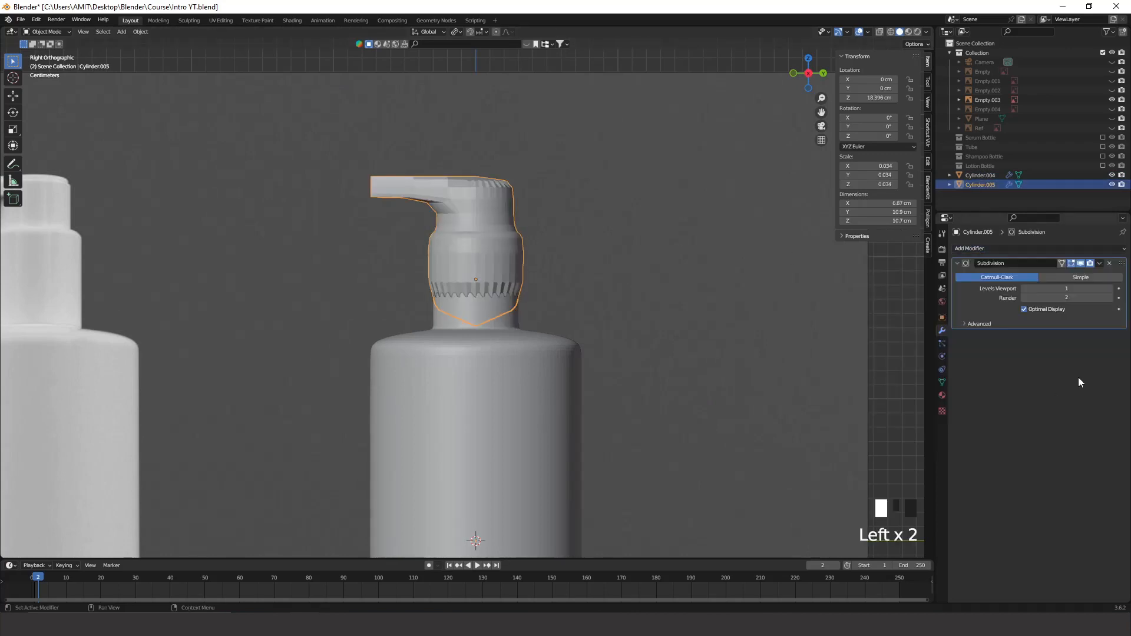
pyautogui.click(1111, 293)
# Isolate the pump in Local View and view it from below.
pyautogui.keyDown('shift'); pyautogui.moveTo(662, 280); pyautogui.dragTo(641, 317, button='middle'); pyautogui.keyUp('shift')
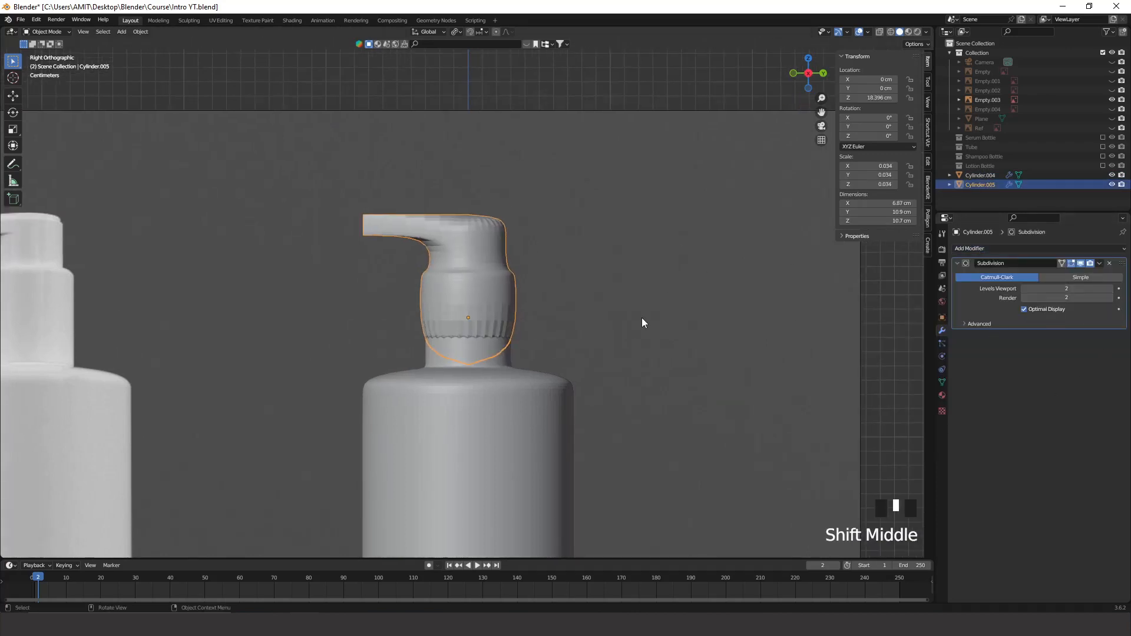
pyautogui.press('KP_Divide')
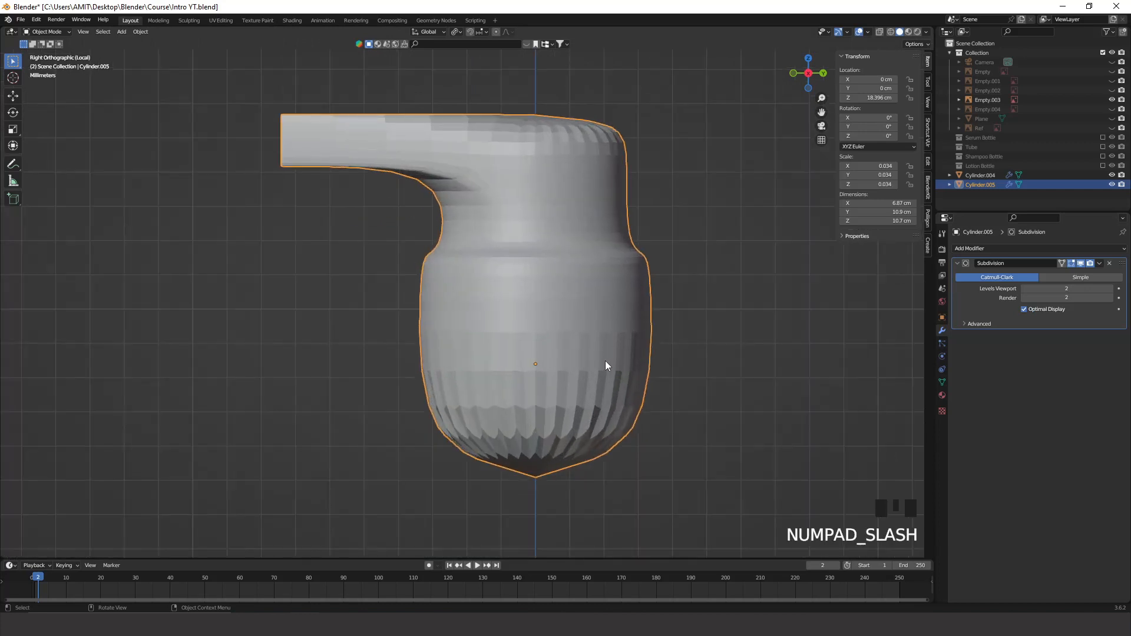
pyautogui.moveTo(605, 360); pyautogui.dragTo(564, 288, button='middle')
pyautogui.scroll(-3, 588, 276)
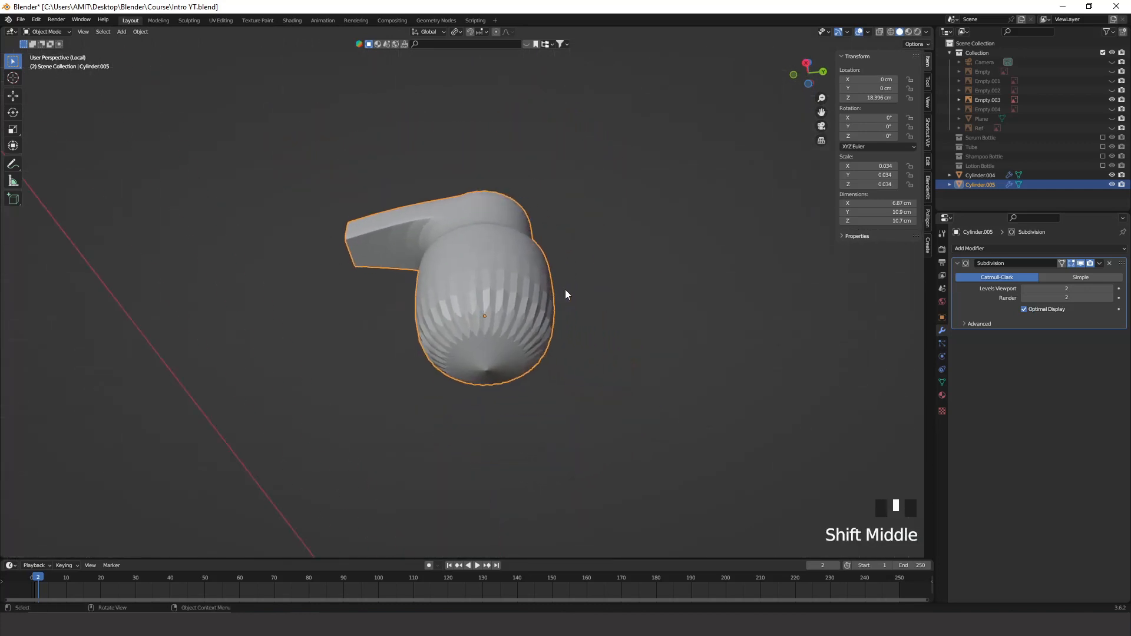
pyautogui.moveTo(442, 273)
pyautogui.mouseDown(button='middle')
pyautogui.moveTo(421, 341)
pyautogui.moveTo(442, 284)
pyautogui.mouseUp(button='middle')
# Delete the face that closes the underside of the pump collar.
pyautogui.press('Tab')
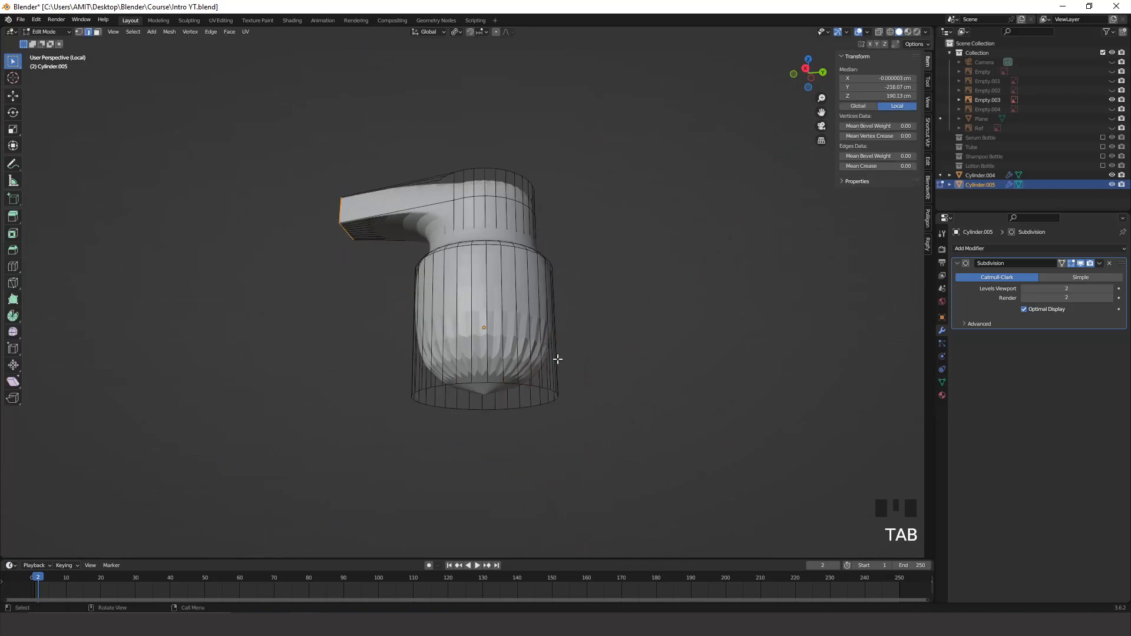
pyautogui.moveTo(557, 359); pyautogui.dragTo(558, 331, button='middle')
pyautogui.press('3')
pyautogui.click(512, 383)
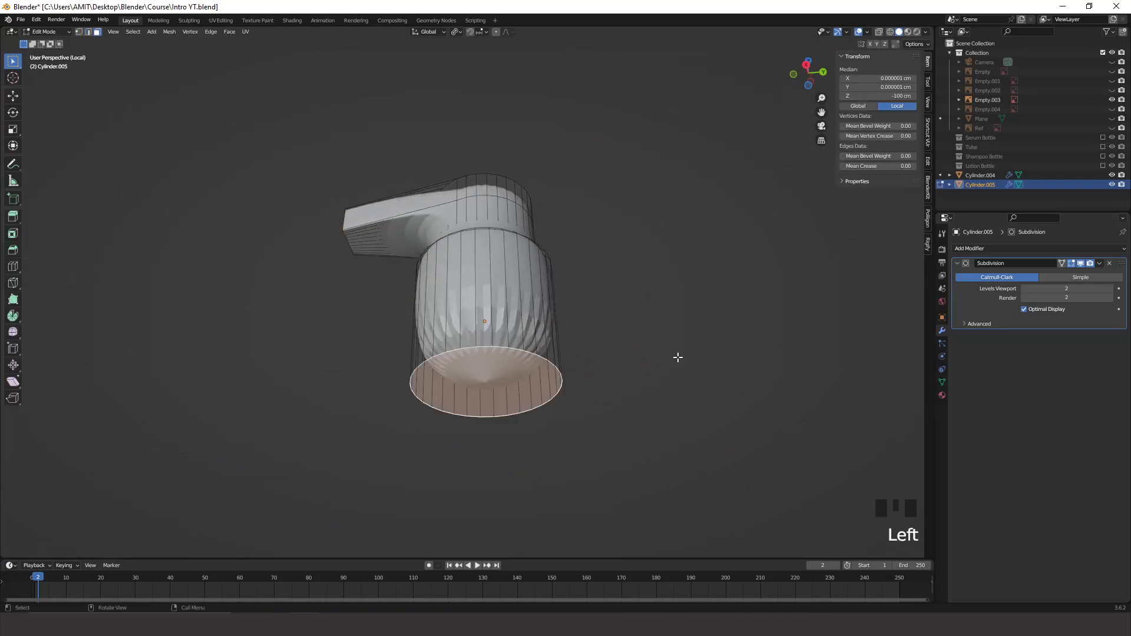
pyautogui.press('x')
pyautogui.press('x')
pyautogui.press('x')
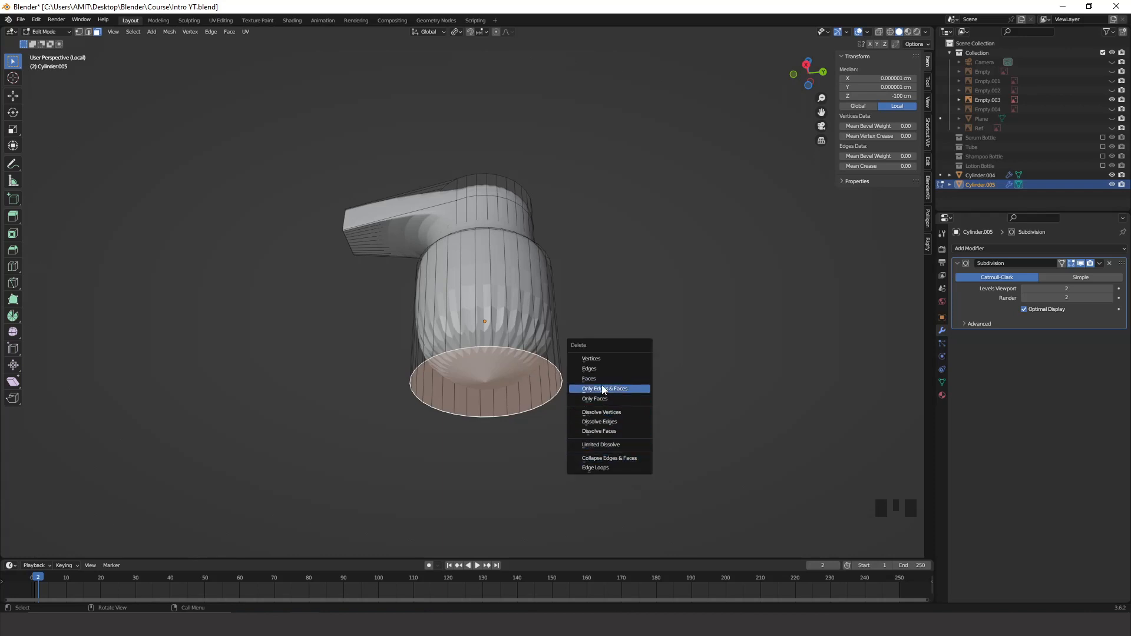
pyautogui.click(602, 388)
pyautogui.moveTo(561, 338); pyautogui.dragTo(524, 302, button='middle')
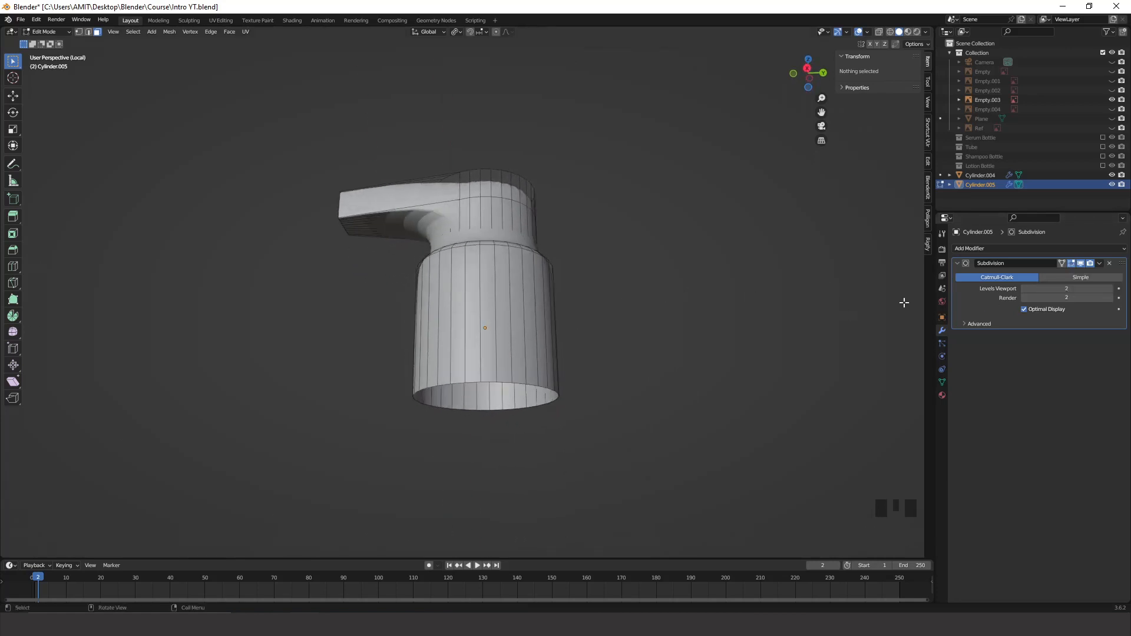
pyautogui.moveTo(550, 372); pyautogui.dragTo(547, 356, button='middle')
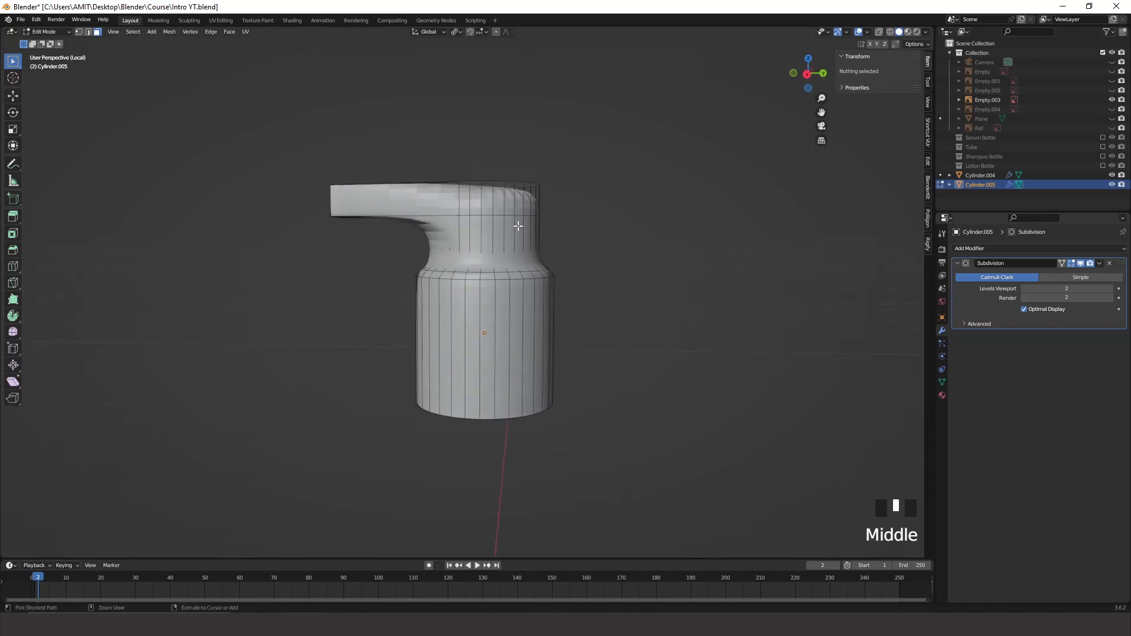
pyautogui.hotkey('ctrl', 'r')
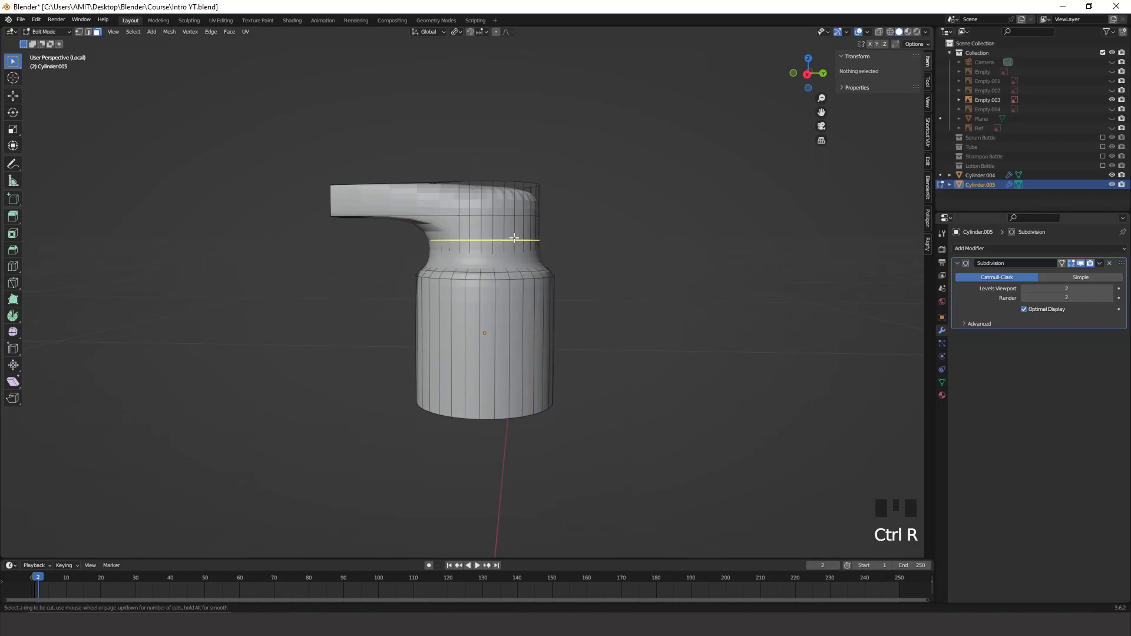
pyautogui.click(517, 240)
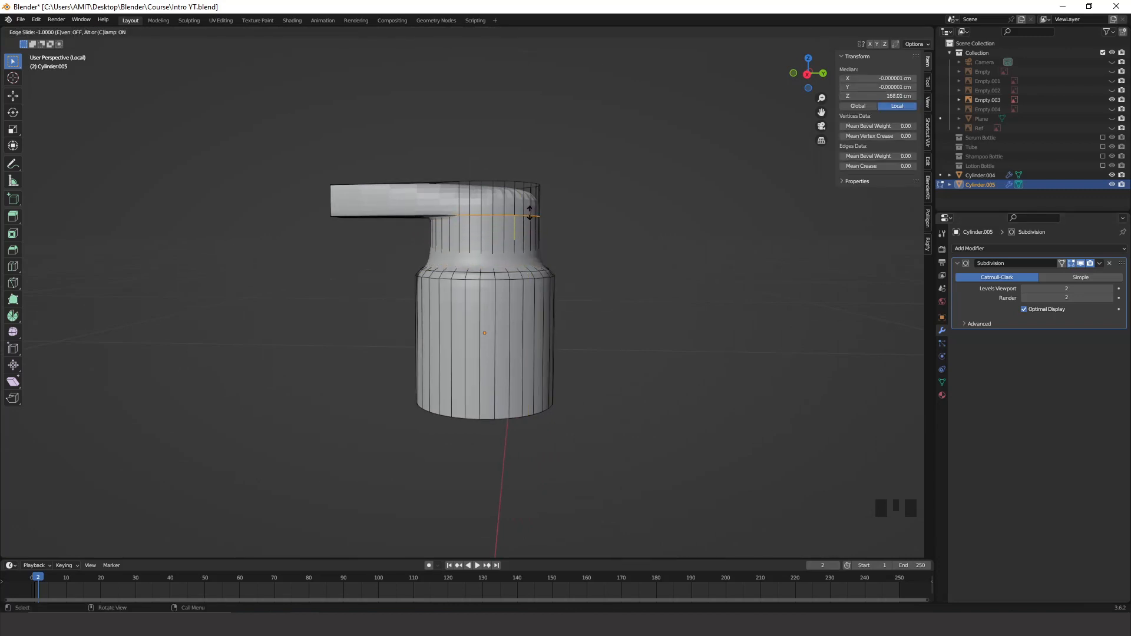
pyautogui.click(543, 242)
pyautogui.hotkey('ctrl', 'z')
# Turn off the pump's Subdivision display in Edit Mode so only the cage shows.
pyautogui.scroll(3, 608, 259)
pyautogui.keyDown('shift'); pyautogui.moveTo(613, 283); pyautogui.dragTo(690, 306, button='middle'); pyautogui.keyUp('shift')
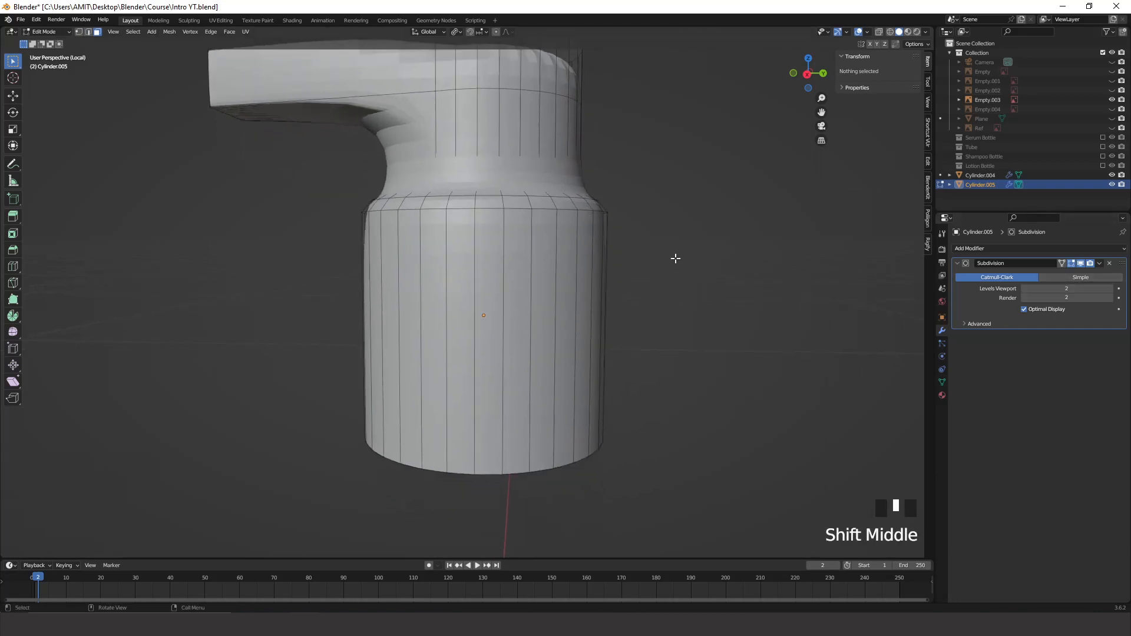
pyautogui.keyDown('shift'); pyautogui.moveTo(641, 189); pyautogui.dragTo(583, 242, button='middle'); pyautogui.keyUp('shift')
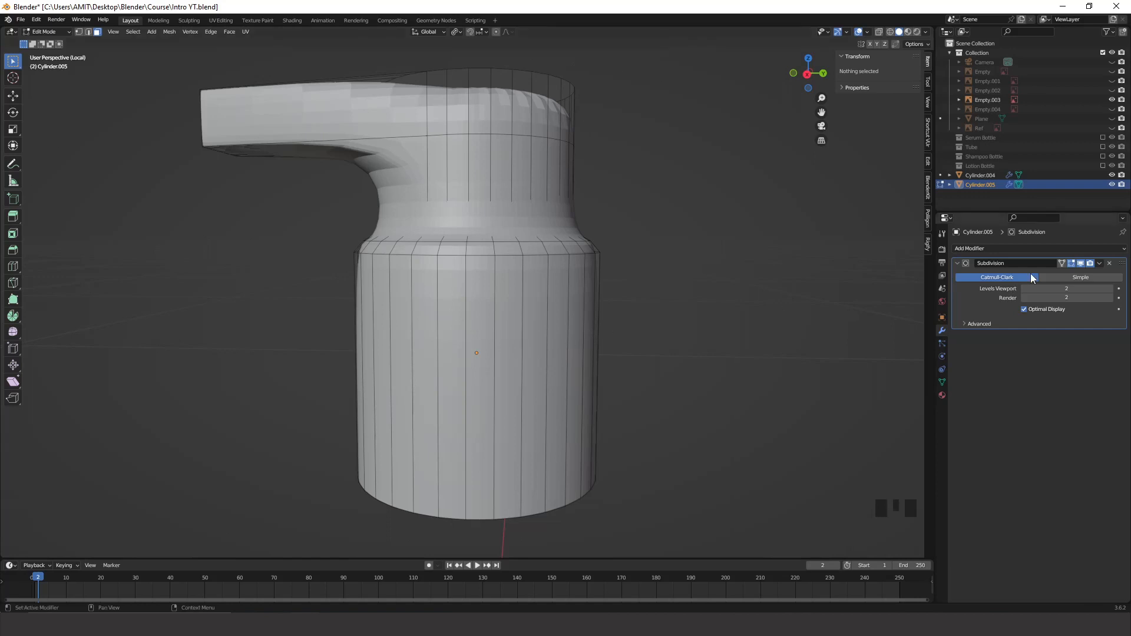
pyautogui.click(1072, 263)
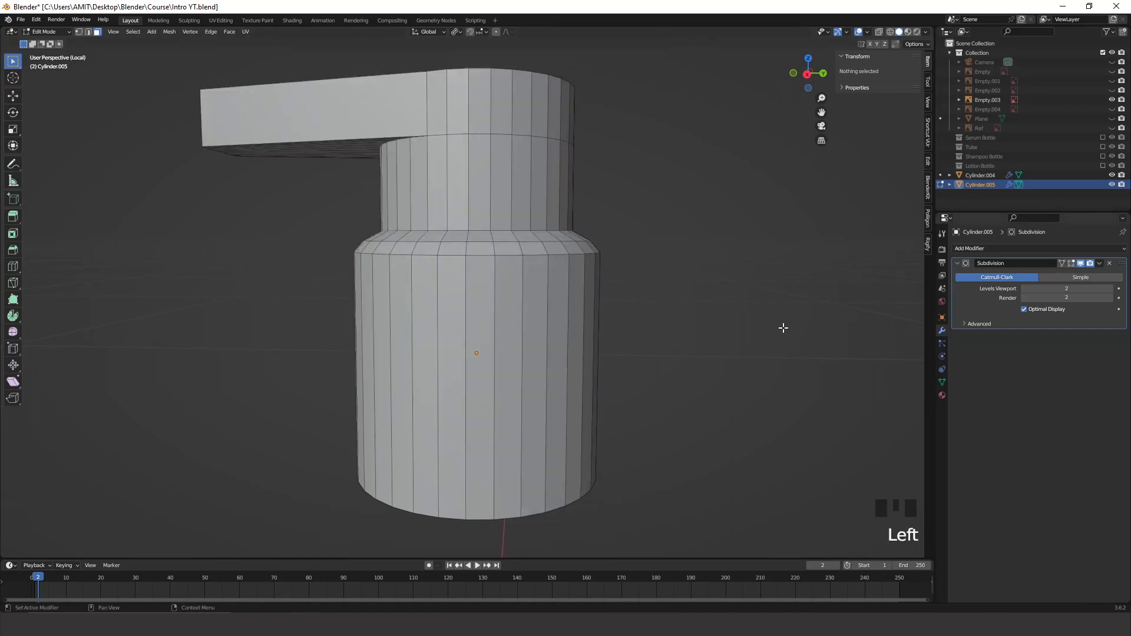
# Add an edge loop around the pump collar close to its bottom rim, with a factor of about 0.927.
pyautogui.hotkey('ctrl', 'r')
pyautogui.click(519, 331)
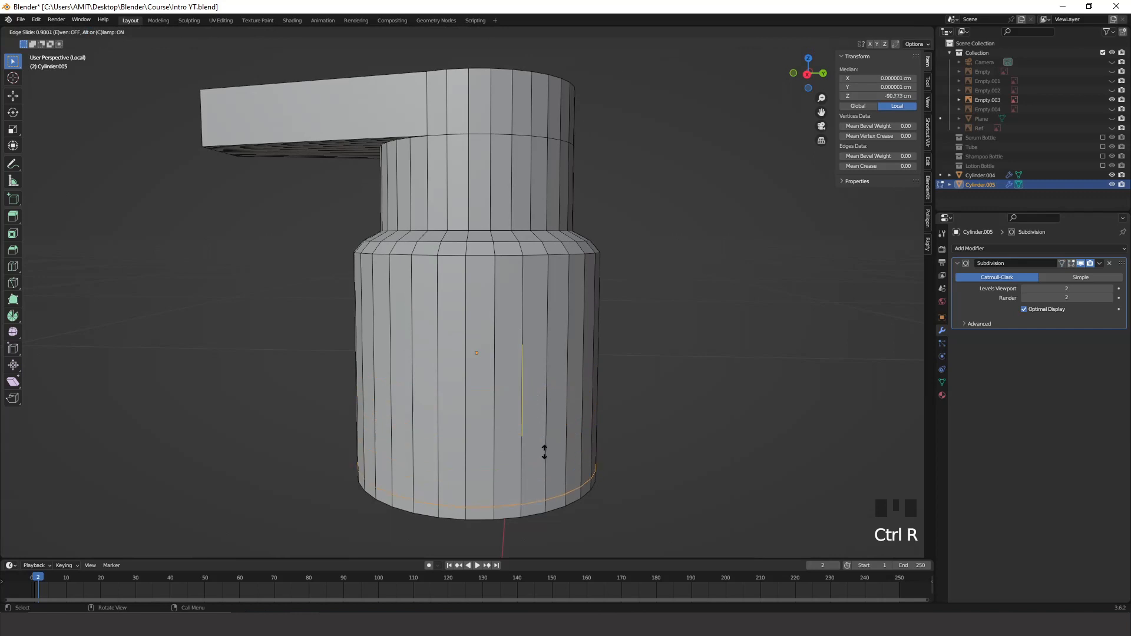
pyautogui.click(546, 455)
# Add an edge loop just below the pump collar's upper bevel, with a factor of about -0.926, and check it in Object Mode.
pyautogui.hotkey('ctrl', 'r')
pyautogui.click(511, 396)
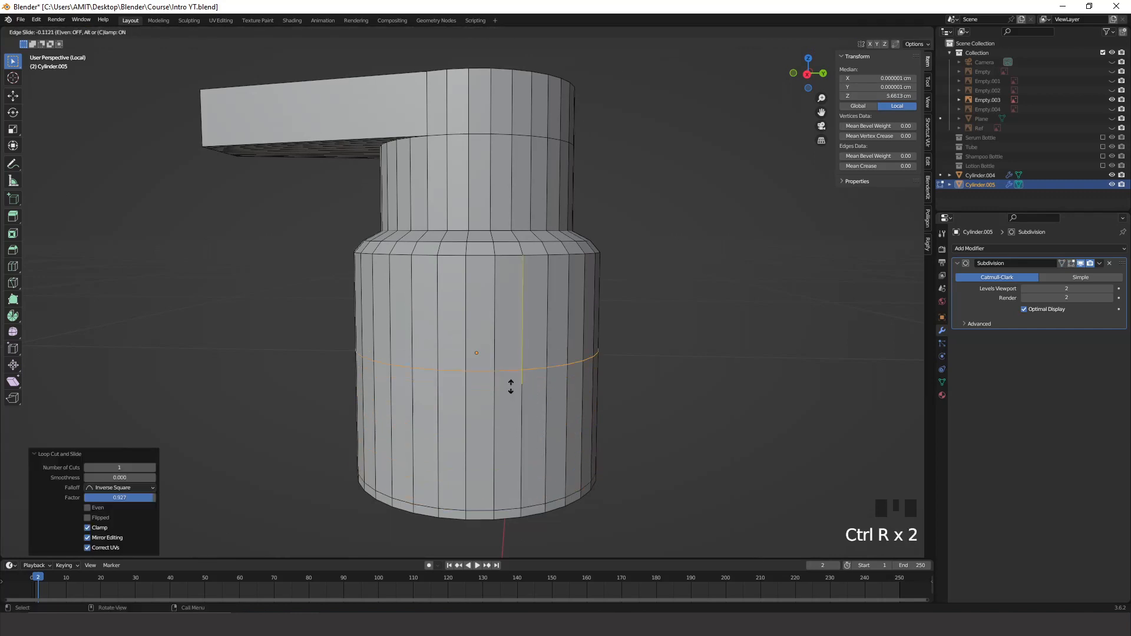
pyautogui.click(536, 285)
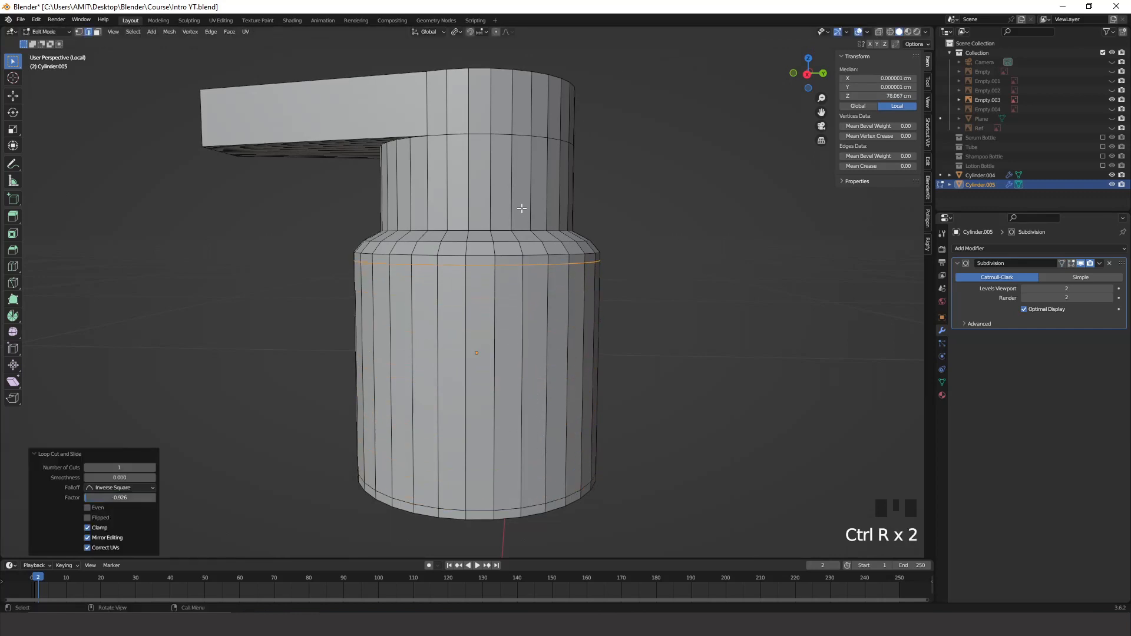
pyautogui.press('Tab')
pyautogui.keyDown('shift'); pyautogui.moveTo(518, 267); pyautogui.dragTo(396, 239, button='middle'); pyautogui.keyUp('shift')
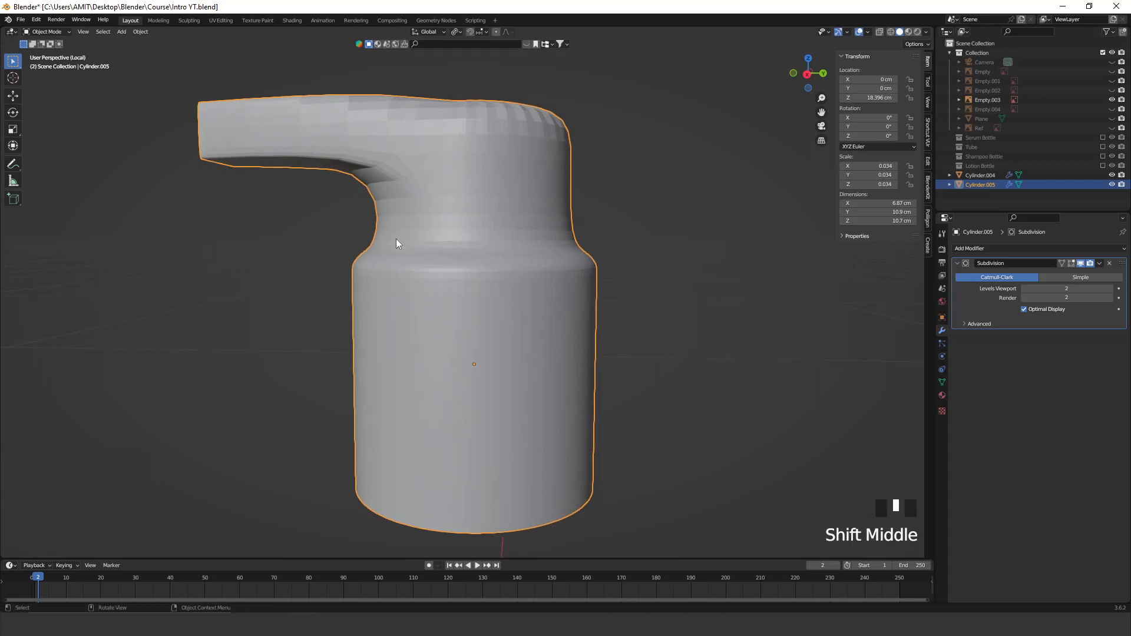
# Add an edge loop around the base of the pump's neck just above the collar, with a factor of about 0.815, and check the smoothing.
pyautogui.press('Tab')
pyautogui.hotkey('ctrl', 'r')
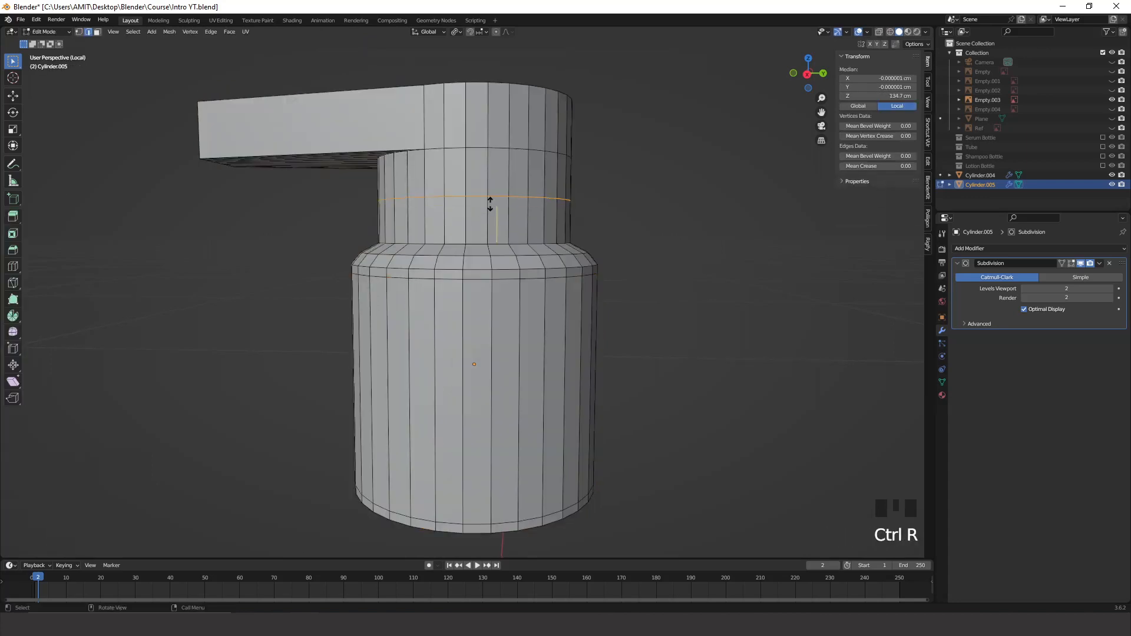
pyautogui.click(490, 203)
pyautogui.click(492, 241)
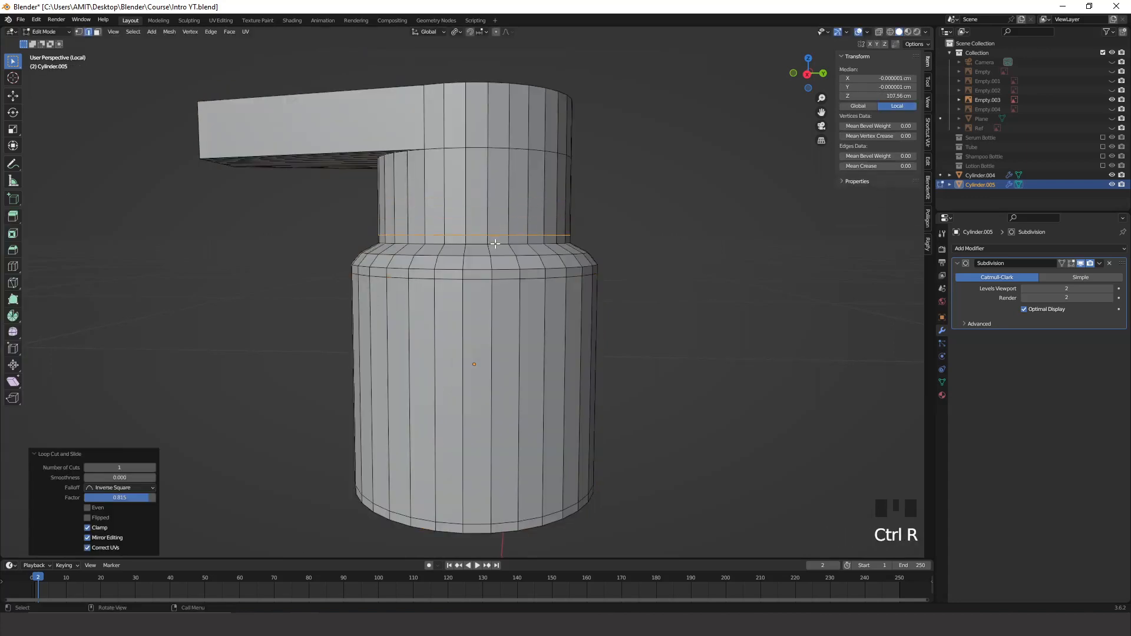
pyautogui.press('Tab')
pyautogui.press('Tab')
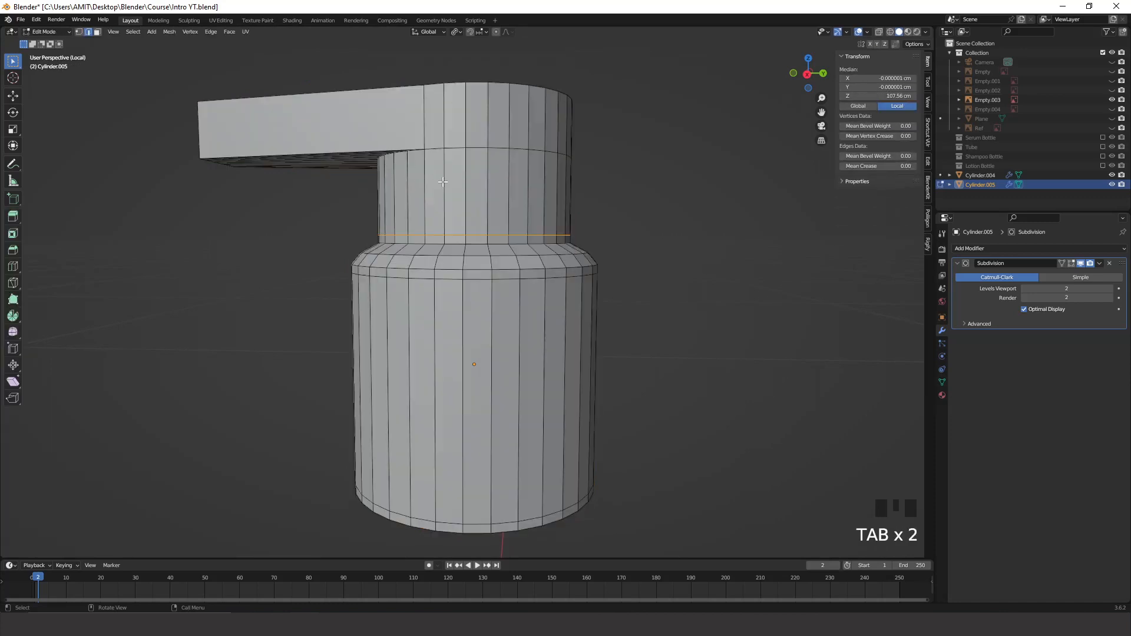
# Add an edge loop at the top of the pump's neck just beneath the nozzle head and check the result in Object Mode.
pyautogui.hotkey('ctrl', 'r')
pyautogui.click(443, 181)
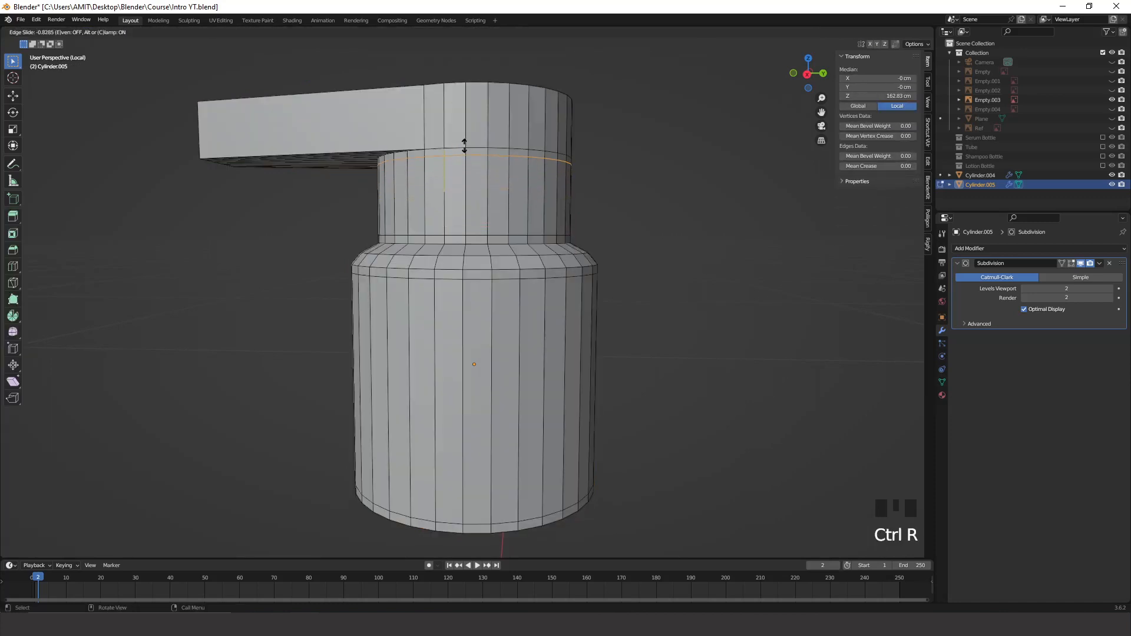
pyautogui.click(466, 143)
pyautogui.press('Tab')
pyautogui.keyDown('shift'); pyautogui.moveTo(487, 159); pyautogui.dragTo(475, 276, button='middle'); pyautogui.keyUp('shift')
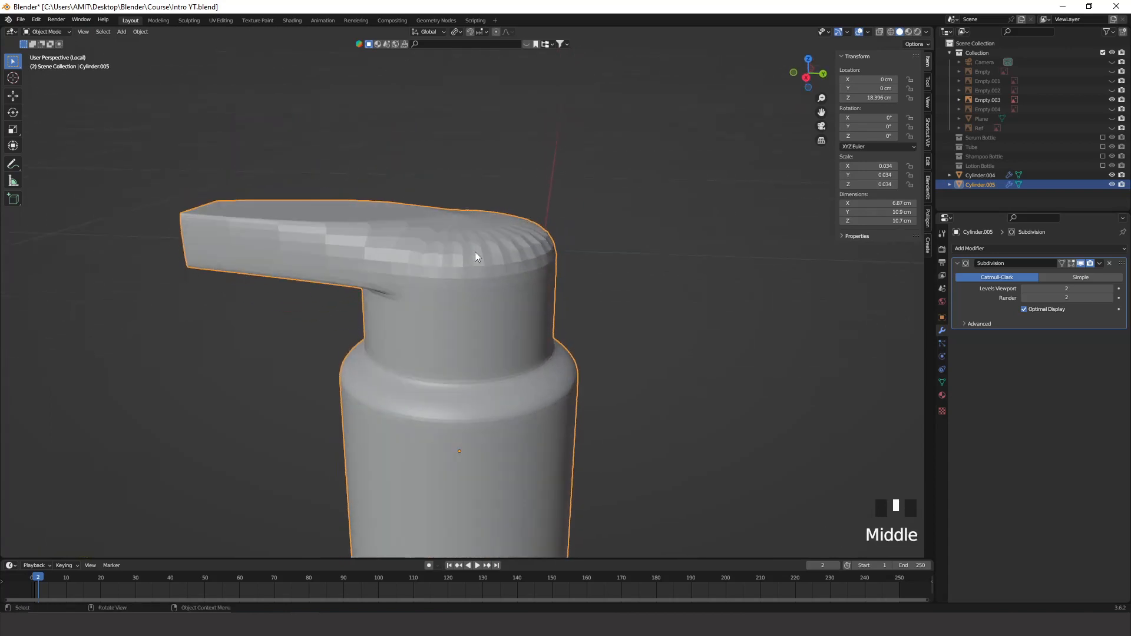
# Add an edge loop around the nozzle head just below its top edge, with a factor of about 0.889, and check the smoothing.
pyautogui.press('Tab')
pyautogui.hotkey('ctrl', 'r')
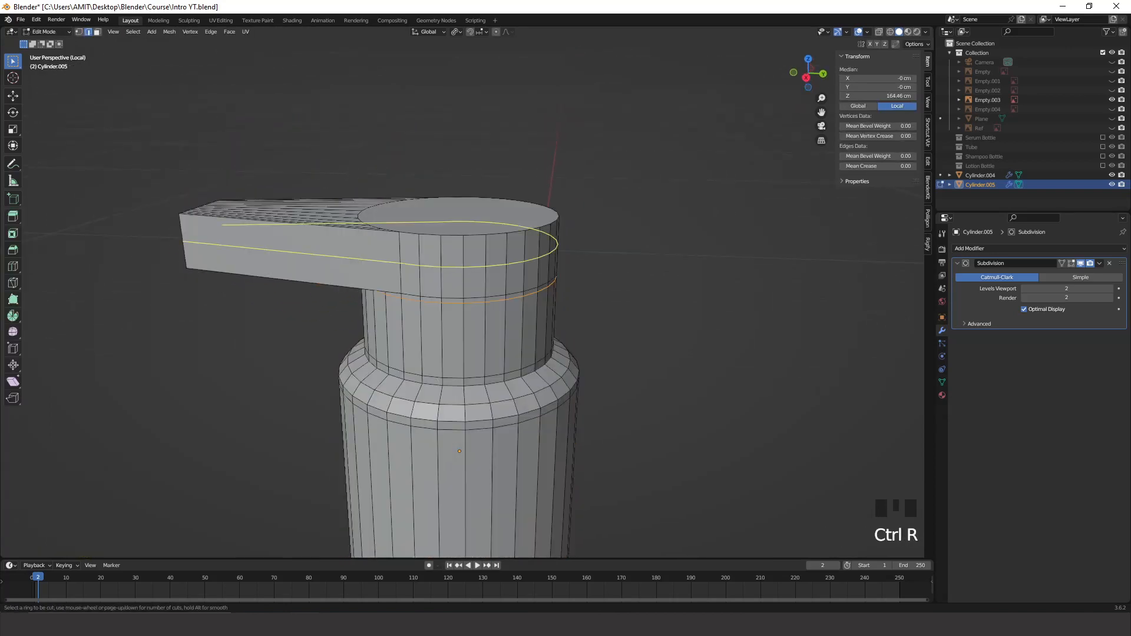
pyautogui.click(462, 256)
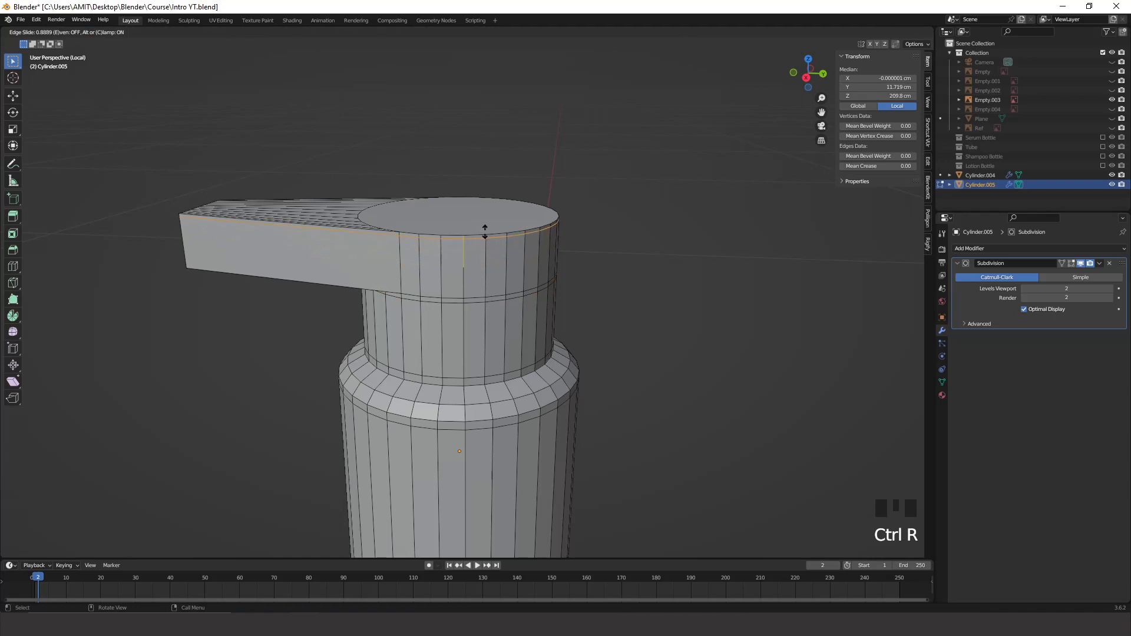
pyautogui.click(485, 233)
pyautogui.press('Tab')
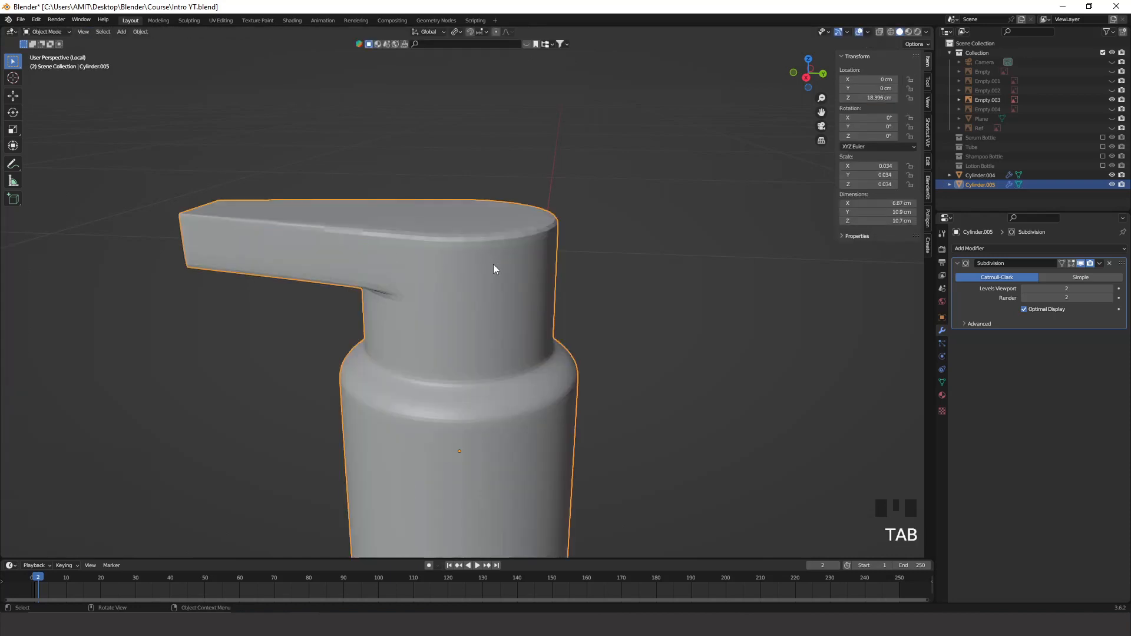
# Add an edge loop around the nozzle head just above its bottom edge, with a factor of about -0.839, and return to Object Mode.
pyautogui.press('Tab')
pyautogui.hotkey('ctrl', 'r')
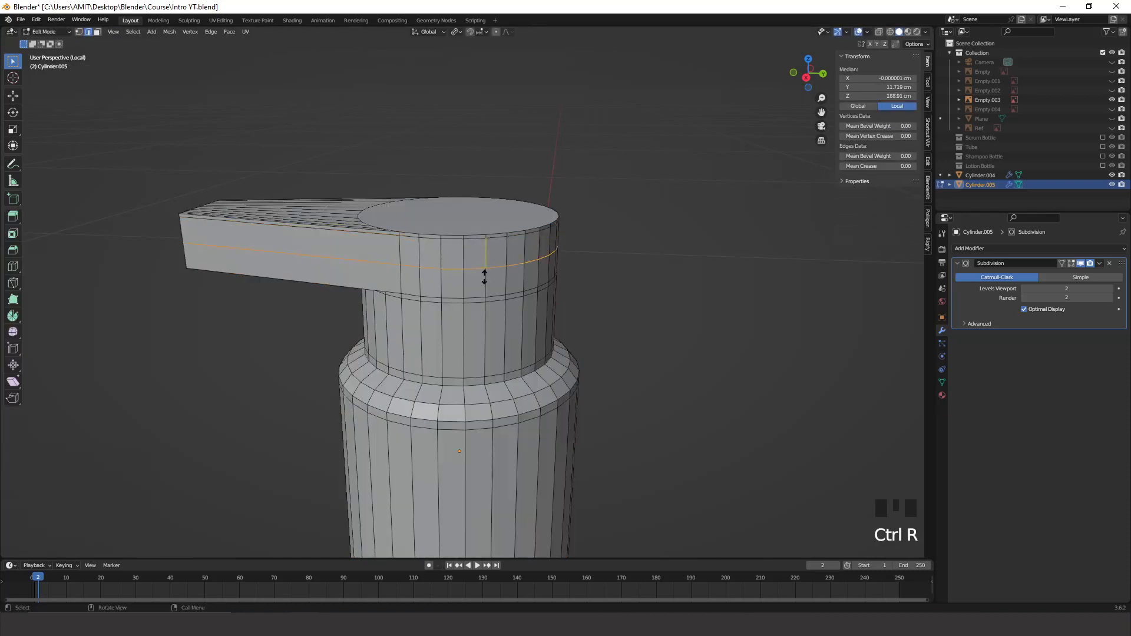
pyautogui.click(481, 278)
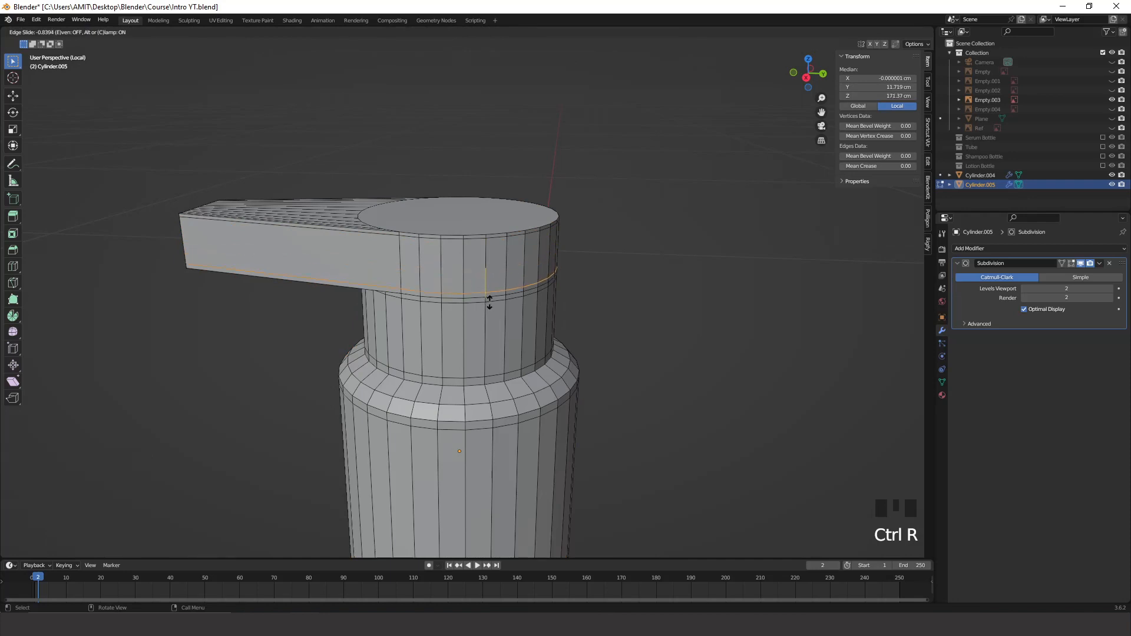
pyautogui.click(489, 302)
pyautogui.press('Tab')
# Apply Shade Smooth to the pump and deselect it.
pyautogui.moveTo(588, 280); pyautogui.dragTo(452, 299, button='middle')
pyautogui.scroll(-2, 554, 306)
pyautogui.rightClick(476, 275)
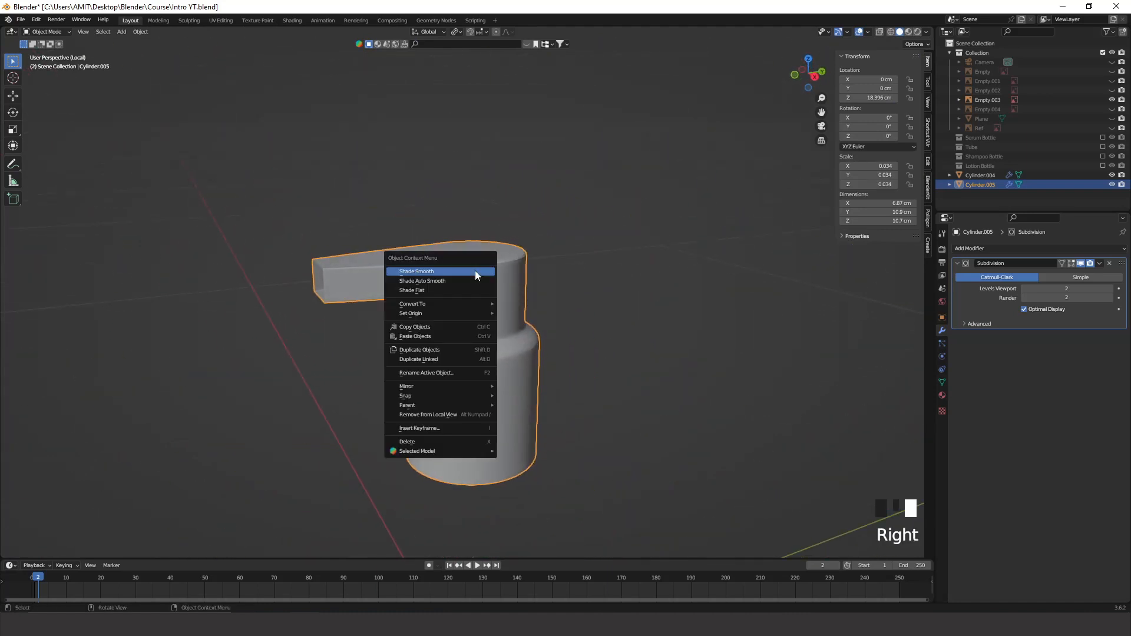
pyautogui.click(441, 272)
pyautogui.click(583, 263)
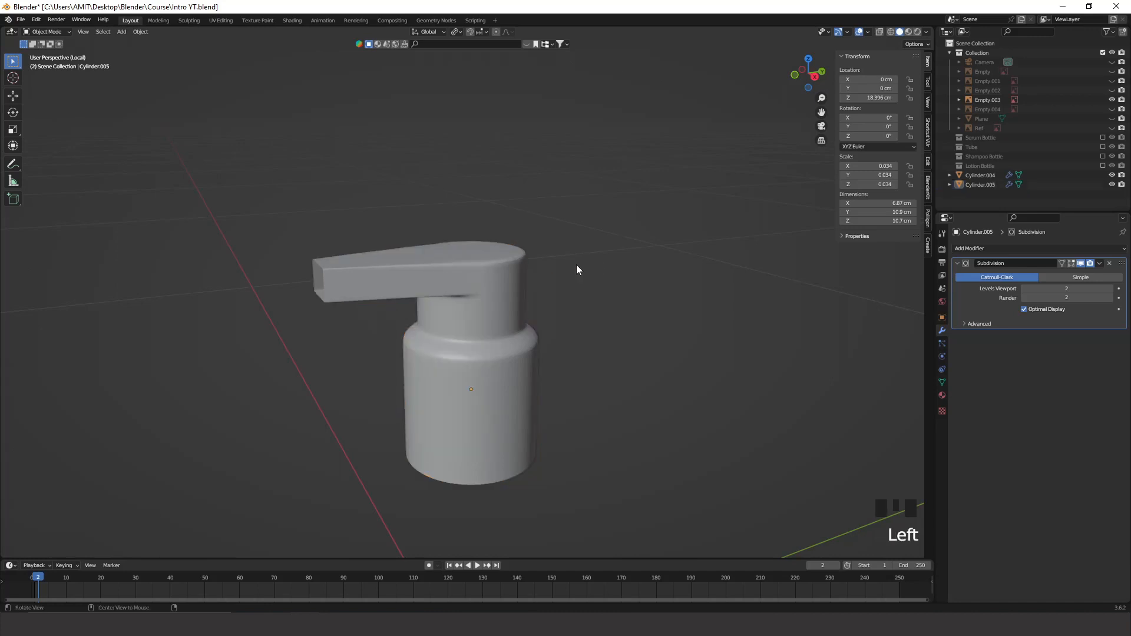
# Examine the round top face of the pump head in both Edit Mode with face selection and Object Mode.
pyautogui.moveTo(576, 264); pyautogui.dragTo(500, 358, button='middle')
pyautogui.scroll(3, 514, 312)
pyautogui.click(500, 359)
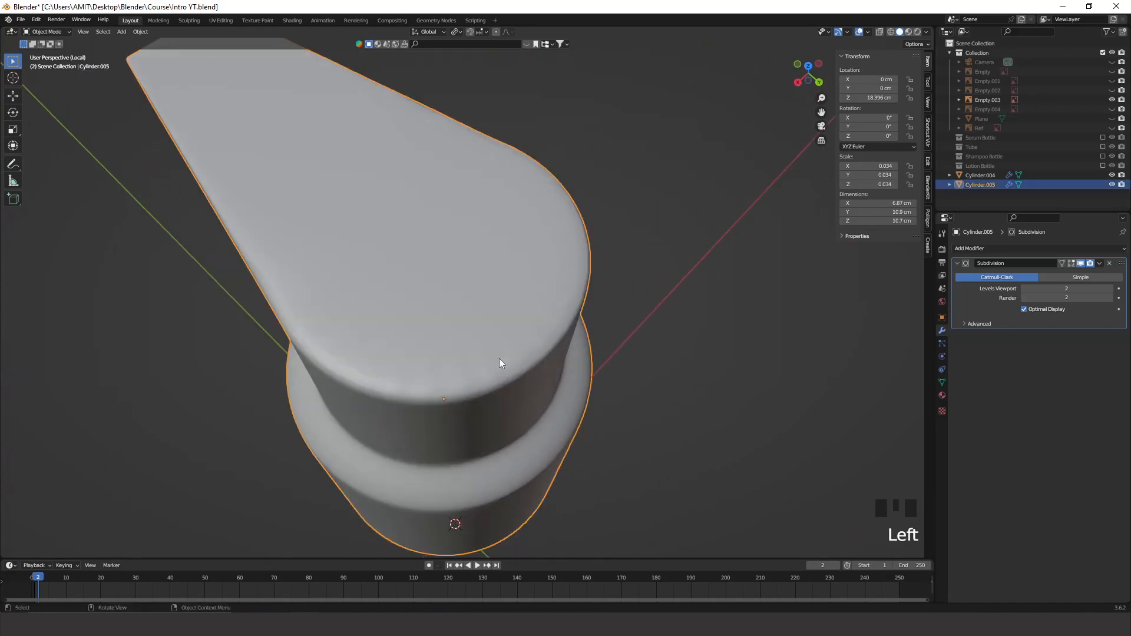
pyautogui.press('Tab')
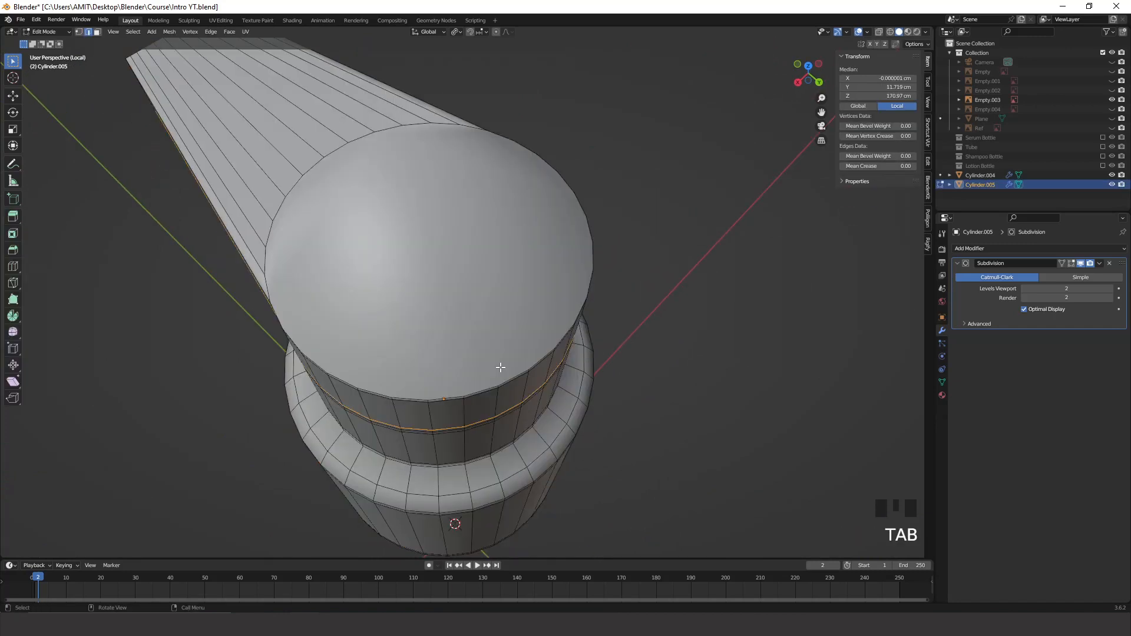
pyautogui.press('3')
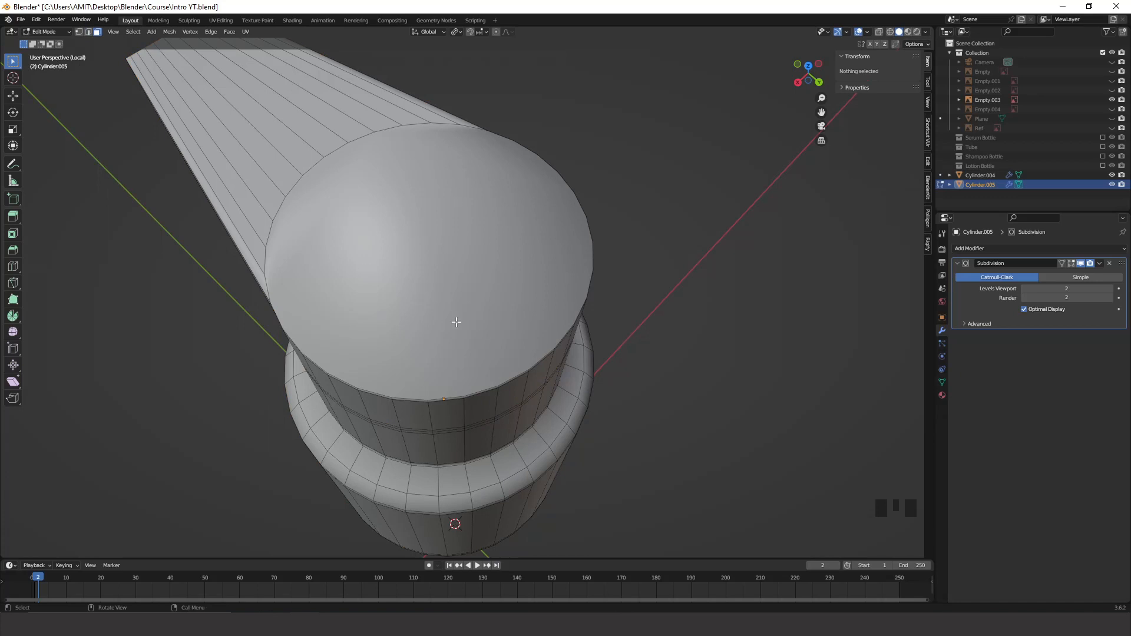
pyautogui.press('Tab')
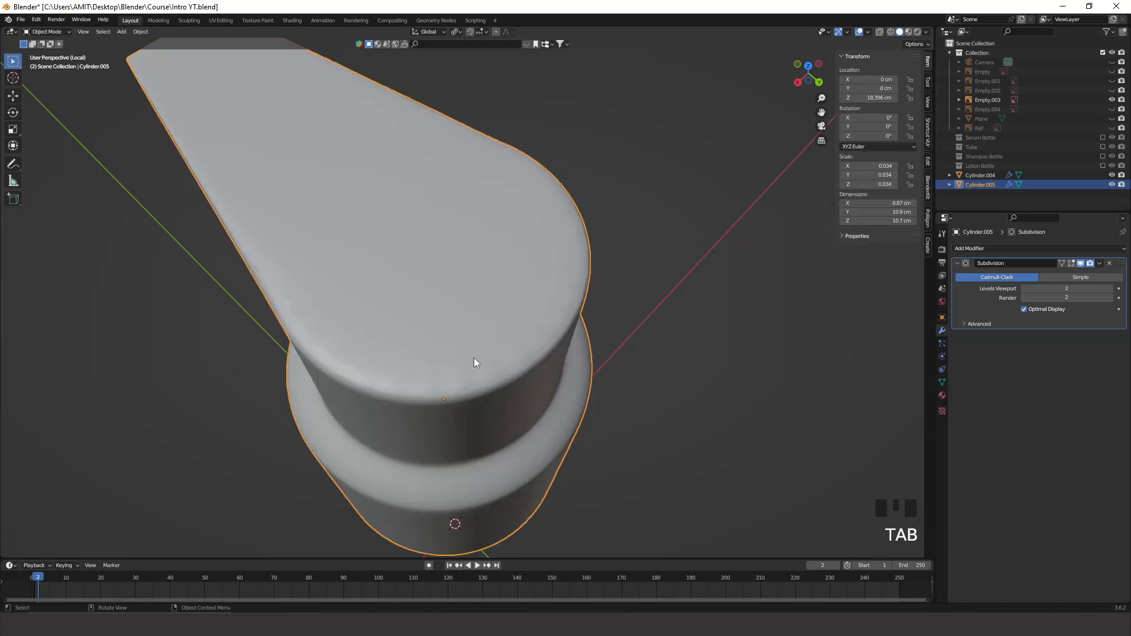
pyautogui.moveTo(474, 358); pyautogui.dragTo(452, 283, button='middle')
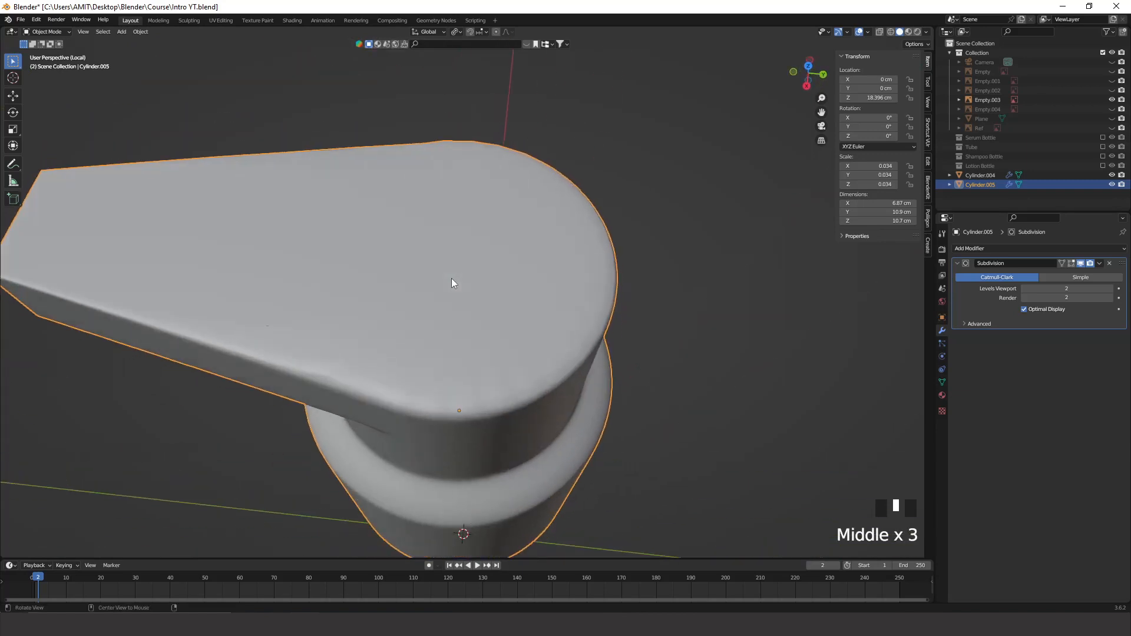
# Inset the pump head's round top face repeatedly into concentric rings, the last about 26.14 cm thick, and check the result in Object Mode.
pyautogui.press('Tab')
pyautogui.click(477, 283)
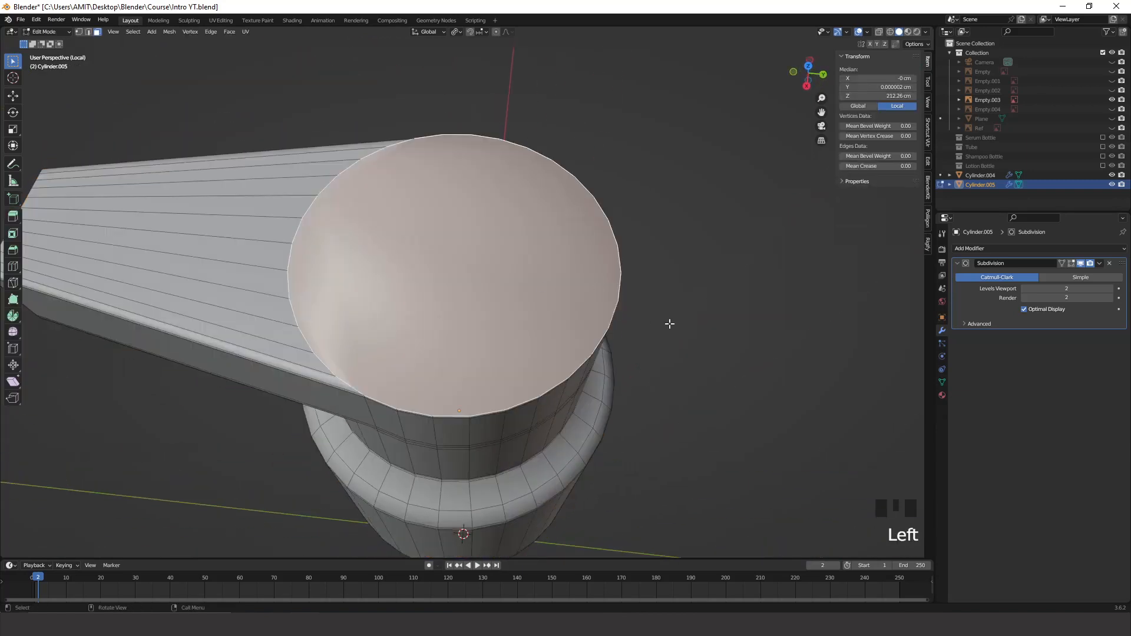
pyautogui.press('i')
pyautogui.press('i')
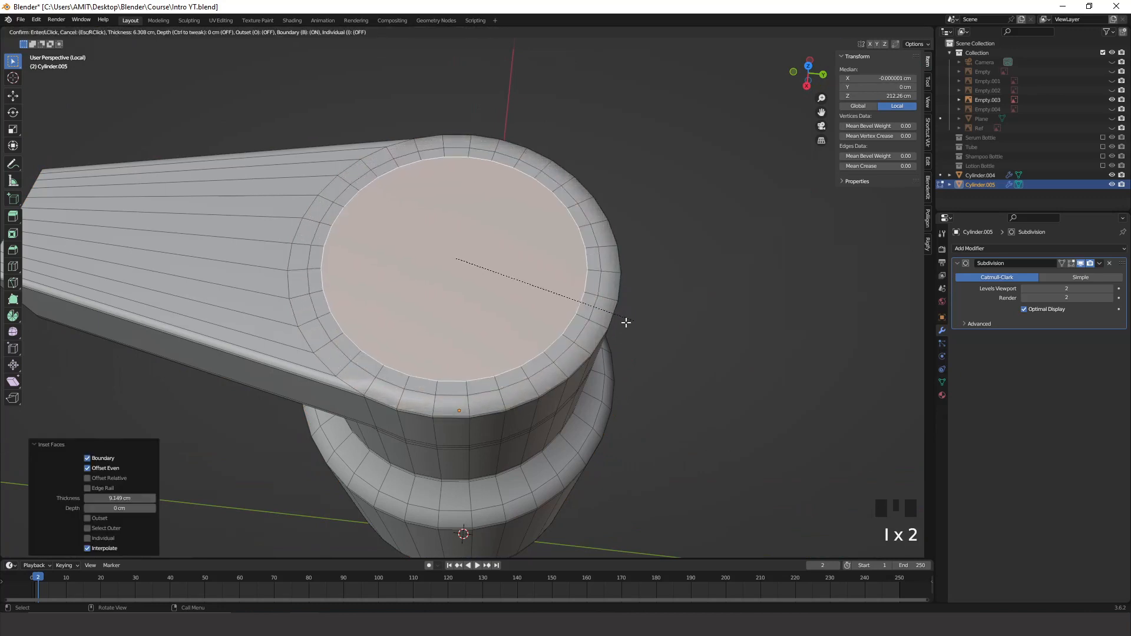
pyautogui.press('i')
pyautogui.click(652, 307)
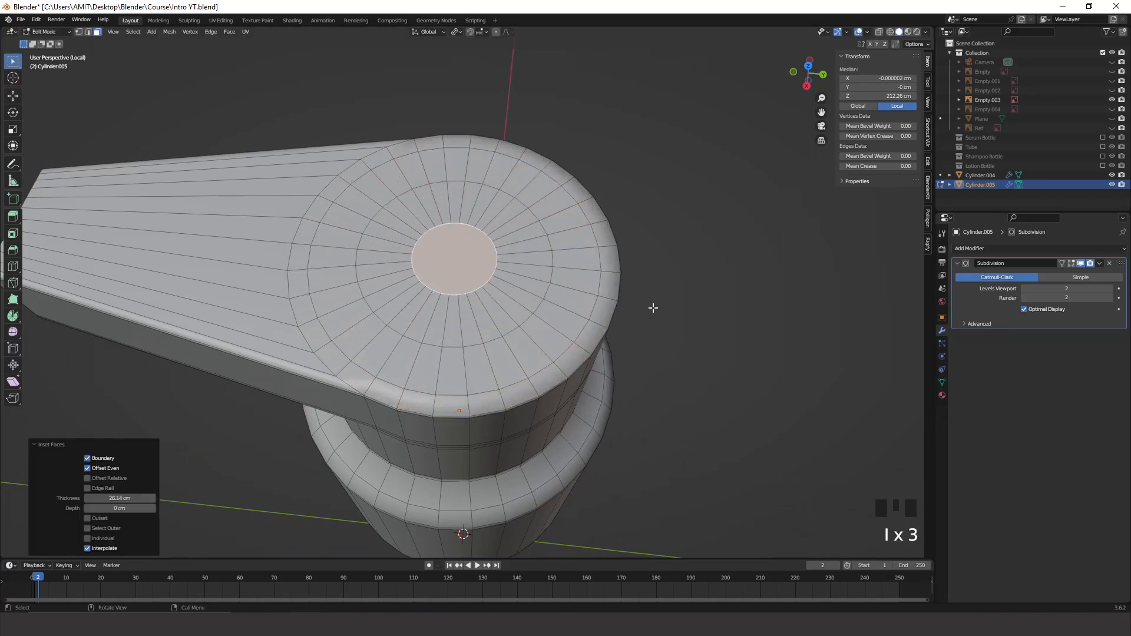
pyautogui.press('Tab')
pyautogui.moveTo(656, 306); pyautogui.dragTo(568, 281, button='middle')
pyautogui.click(665, 246)
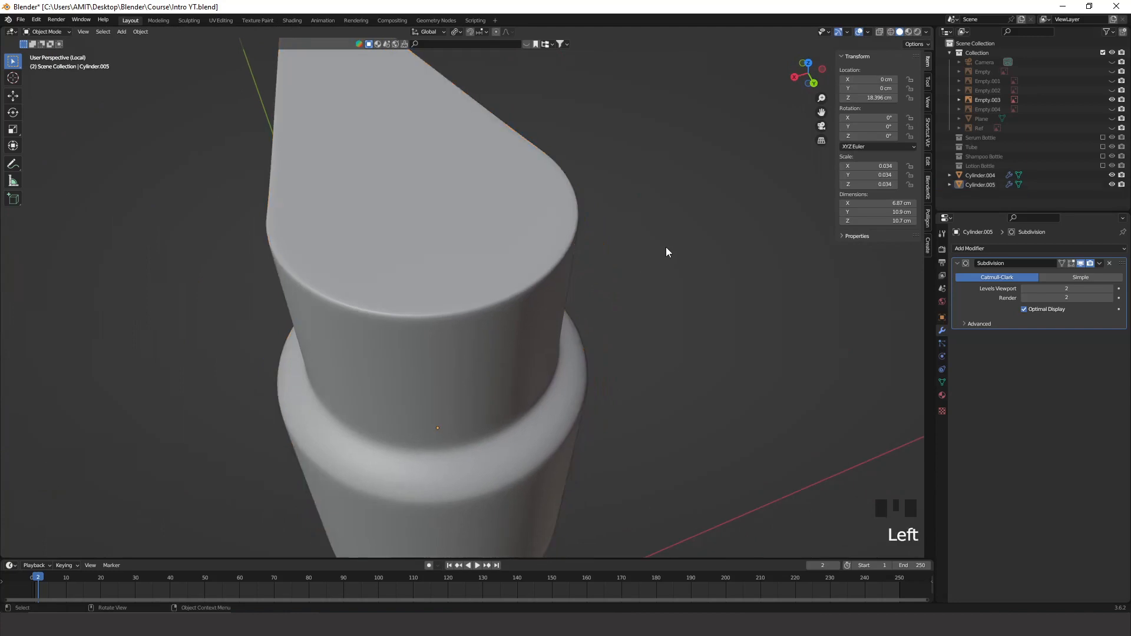
# Leave local view to bring back the bottle and the reference image alongside the pump.
pyautogui.moveTo(665, 246); pyautogui.dragTo(555, 152, button='middle')
pyautogui.scroll(-4, 589, 229)
pyautogui.scroll(-6, 562, 276)
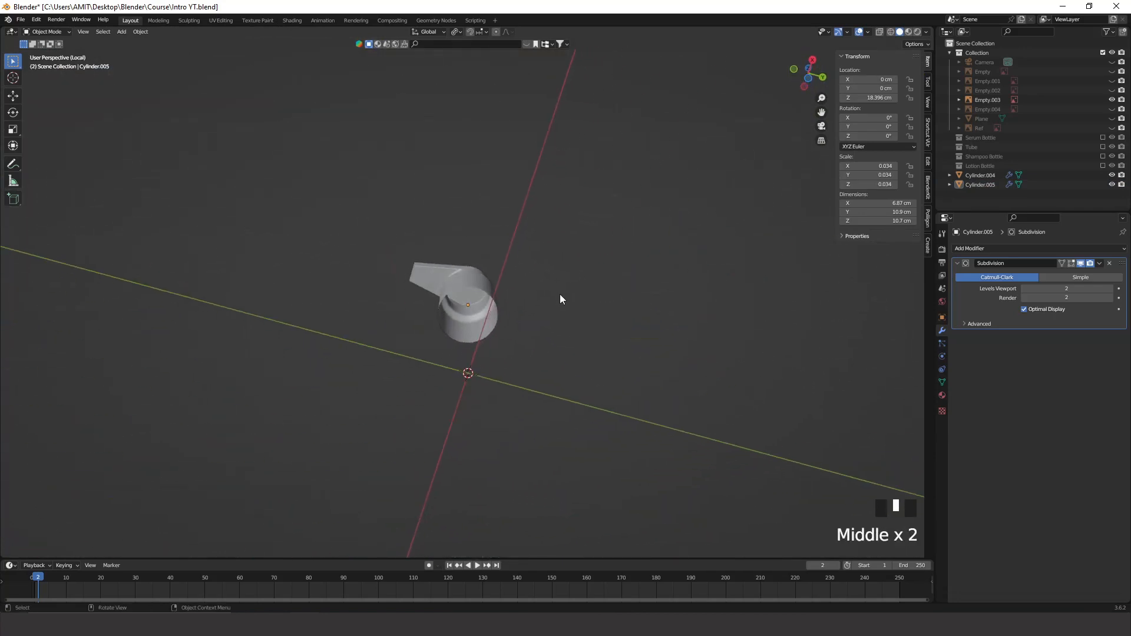
pyautogui.press('KP_Divide')
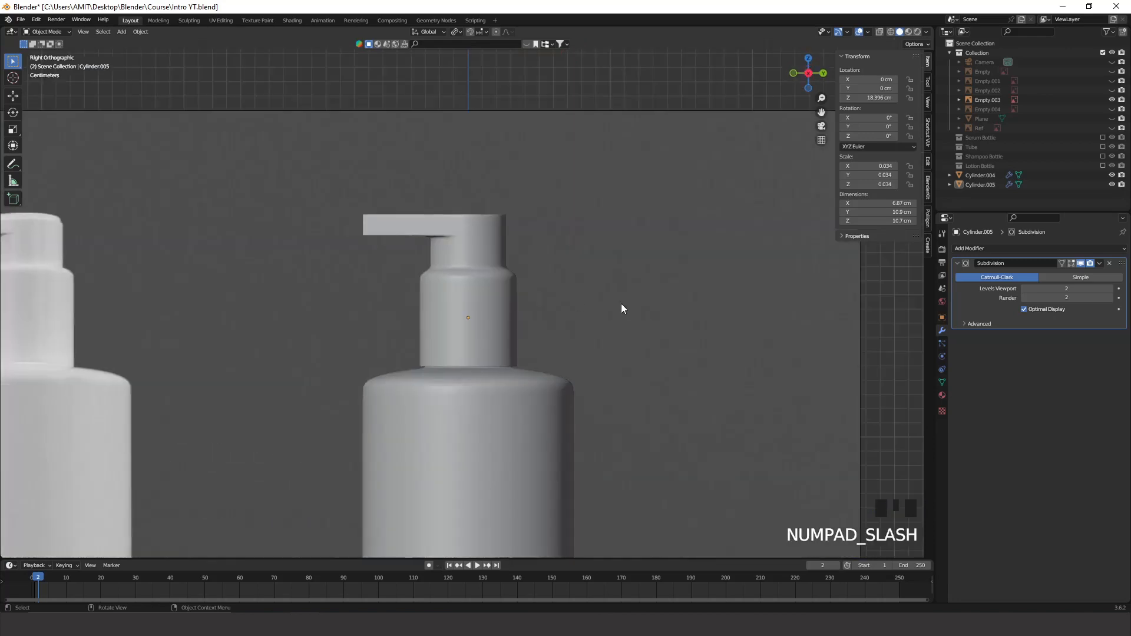
# Apply Shade Smooth to the bottle body.
pyautogui.keyDown('shift'); pyautogui.moveTo(552, 412); pyautogui.dragTo(529, 334, button='middle'); pyautogui.keyUp('shift')
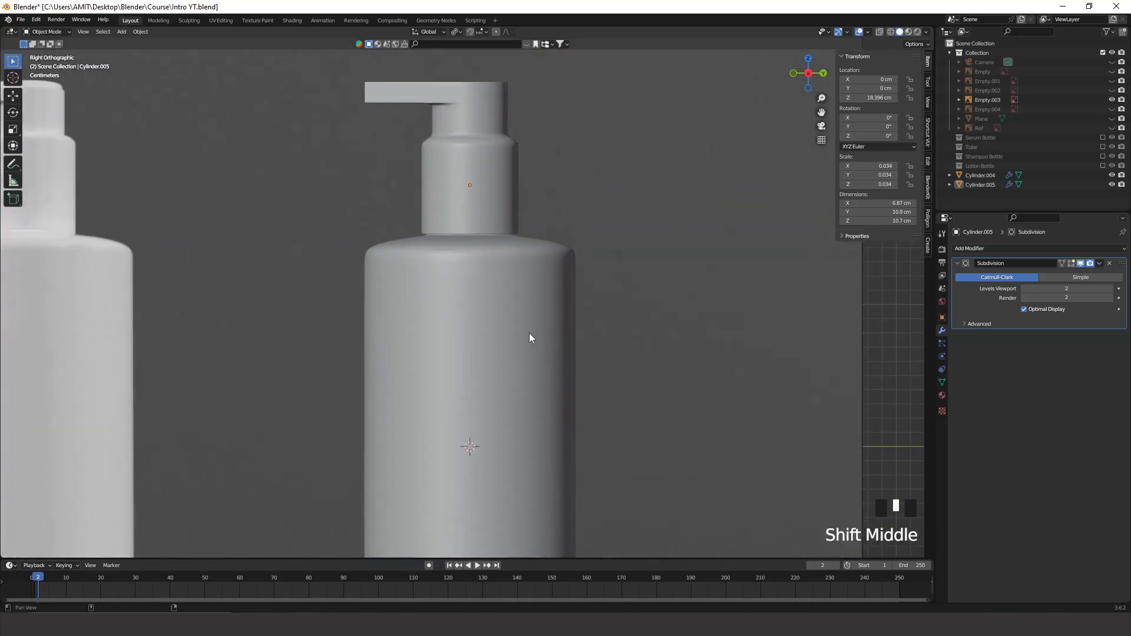
pyautogui.click(500, 330)
pyautogui.rightClick(494, 298)
pyautogui.click(496, 296)
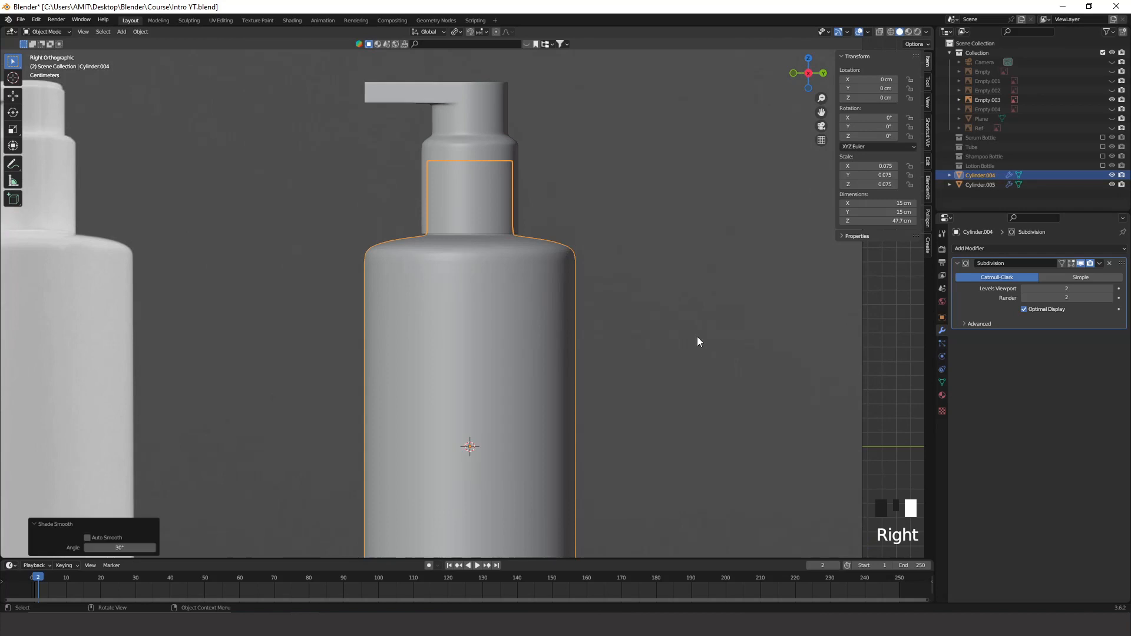
# Hide the bottle reference image and save the file.
pyautogui.click(614, 310)
pyautogui.scroll(3, 484, 228)
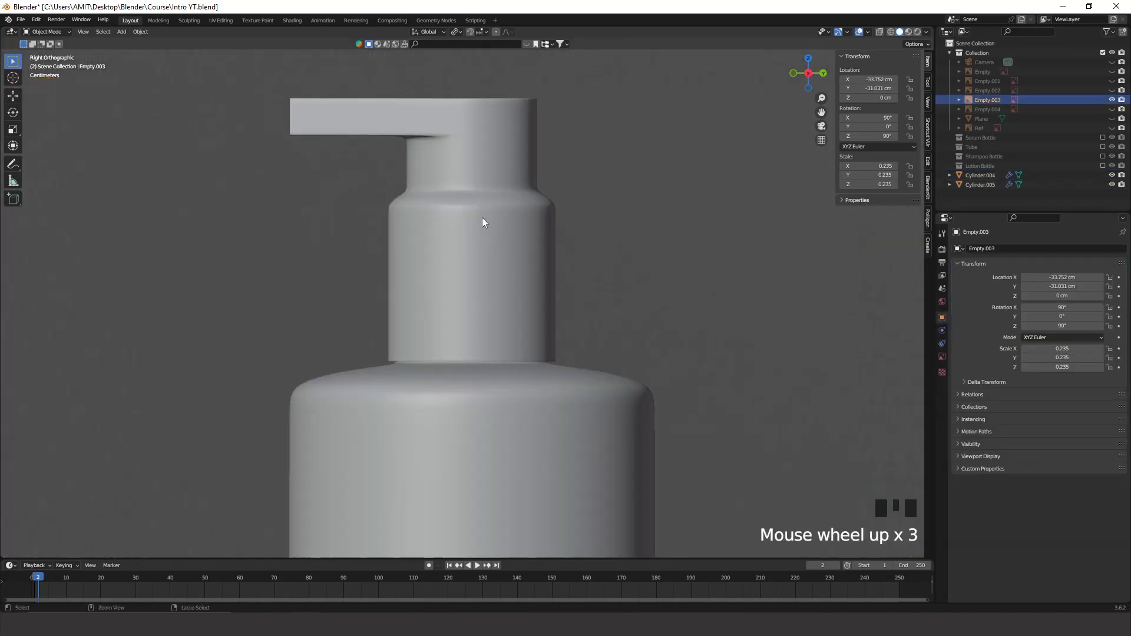
pyautogui.hotkey('ctrl', 's')
pyautogui.scroll(-9, 483, 218)
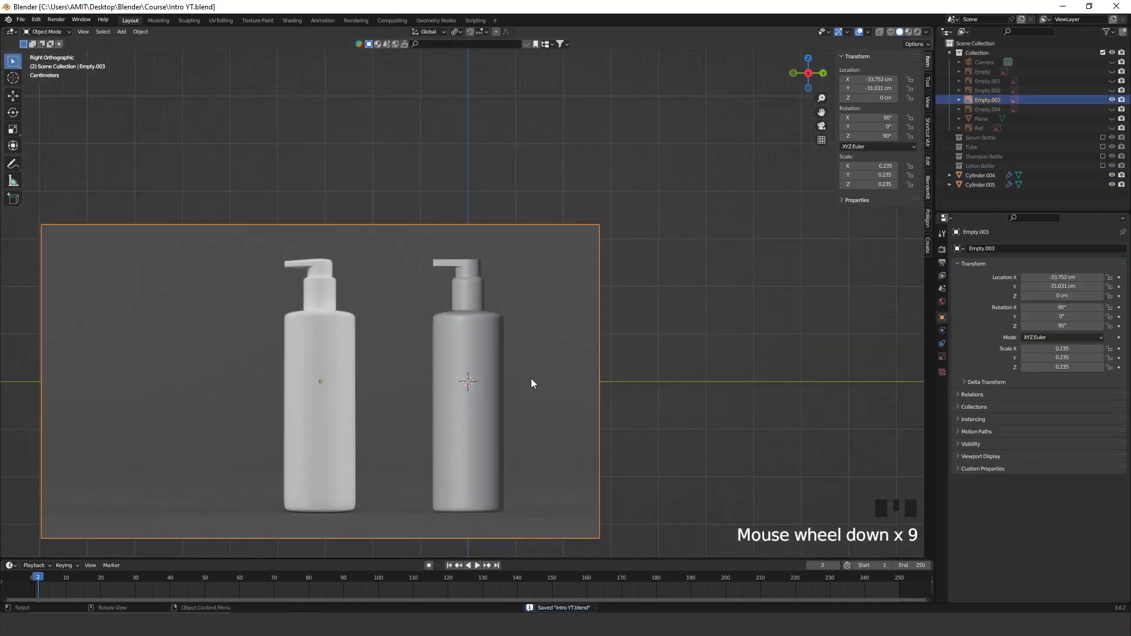
pyautogui.press('h')
pyautogui.hotkey('ctrl', 's')
# Inspect the finished bottle from the side and the pump's open nozzle end in perspective.
pyautogui.scroll(7, 507, 330)
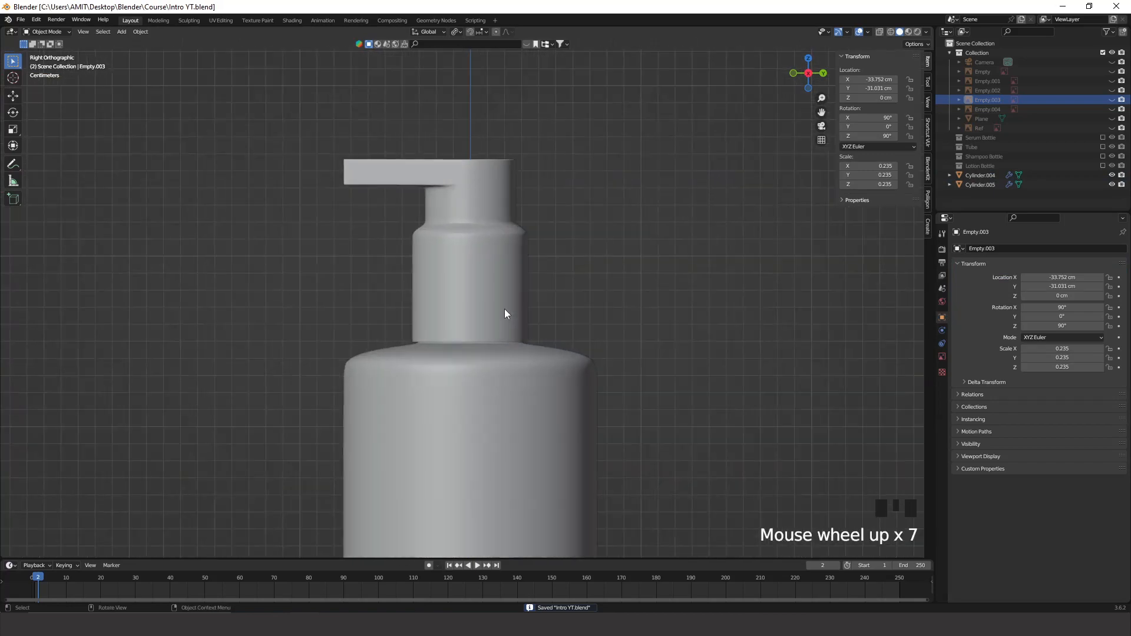
pyautogui.moveTo(504, 313); pyautogui.dragTo(568, 265, button='middle')
pyautogui.scroll(-4, 467, 232)
pyautogui.keyDown('shift'); pyautogui.moveTo(467, 232); pyautogui.dragTo(536, 363, button='middle'); pyautogui.keyUp('shift')
pyautogui.click(551, 300)
pyautogui.scroll(-5, 560, 306)
pyautogui.click(801, 79)
pyautogui.scroll(-3, 526, 318)
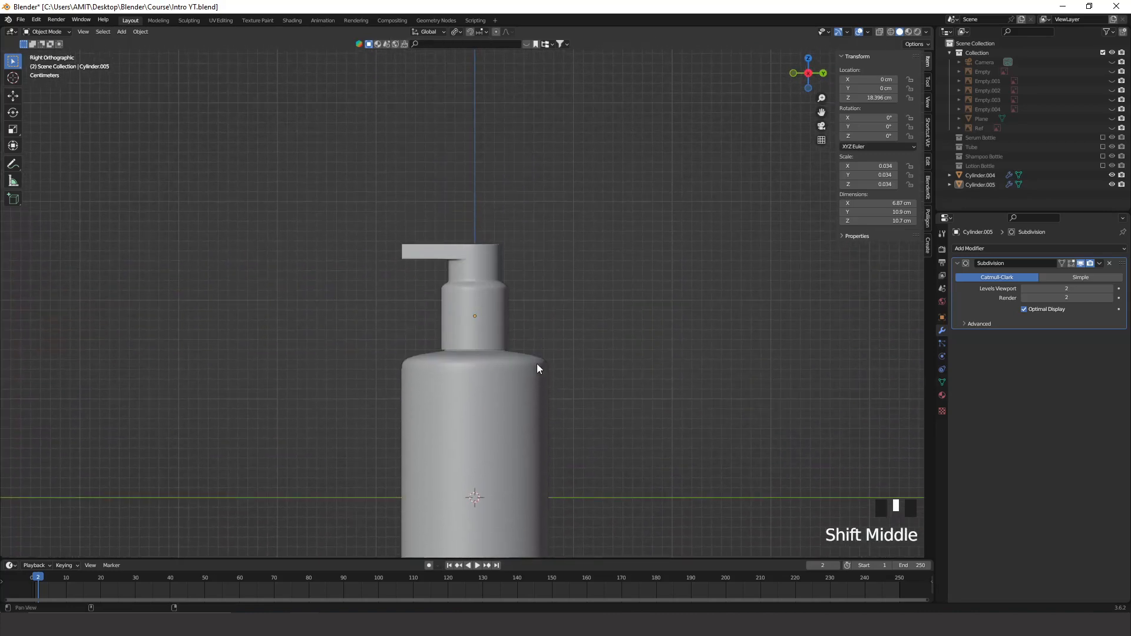
pyautogui.scroll(5, 527, 345)
pyautogui.scroll(3, 488, 277)
pyautogui.moveTo(465, 250); pyautogui.dragTo(500, 244, button='middle')
pyautogui.scroll(-1, 524, 285)
pyautogui.scroll(-3, 524, 281)
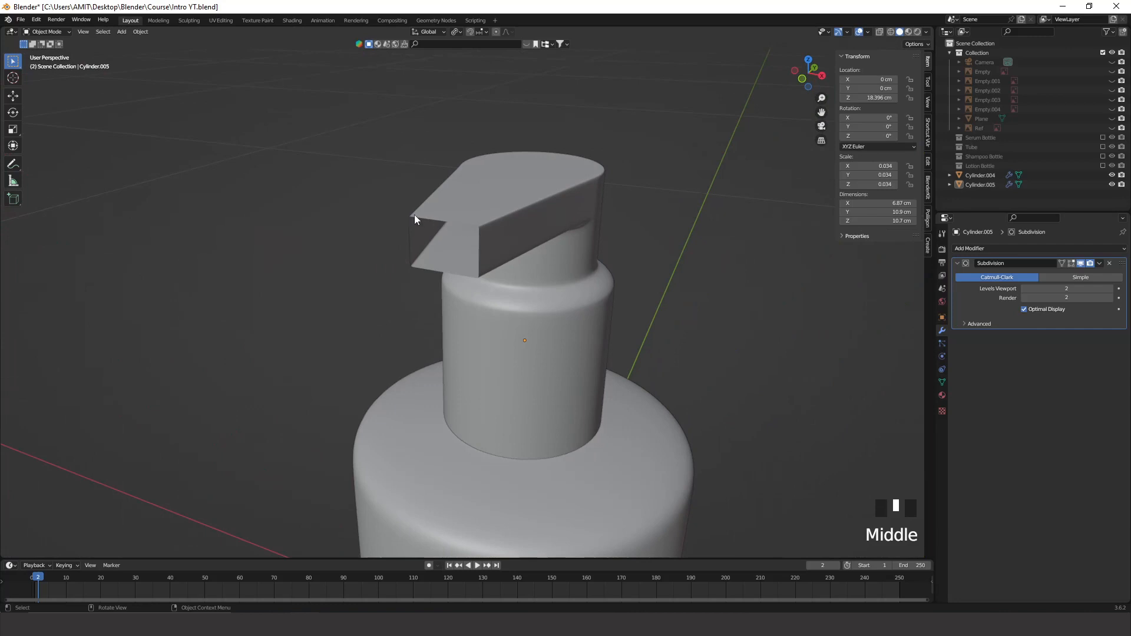
pyautogui.scroll(2, 465, 218)
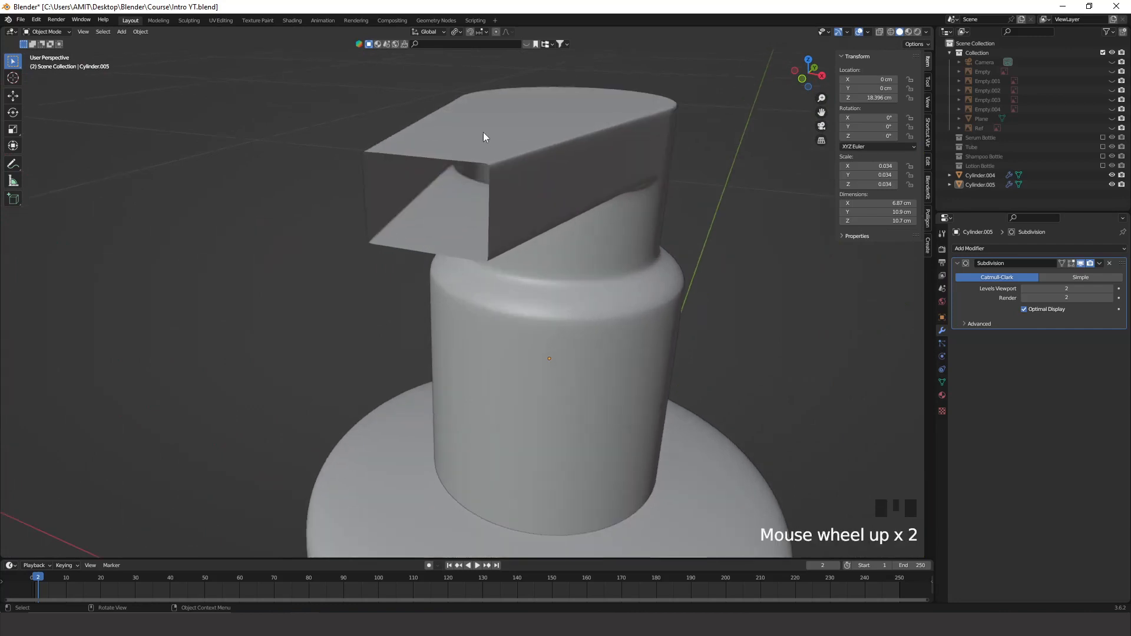
pyautogui.moveTo(483, 132); pyautogui.dragTo(418, 182, button='middle')
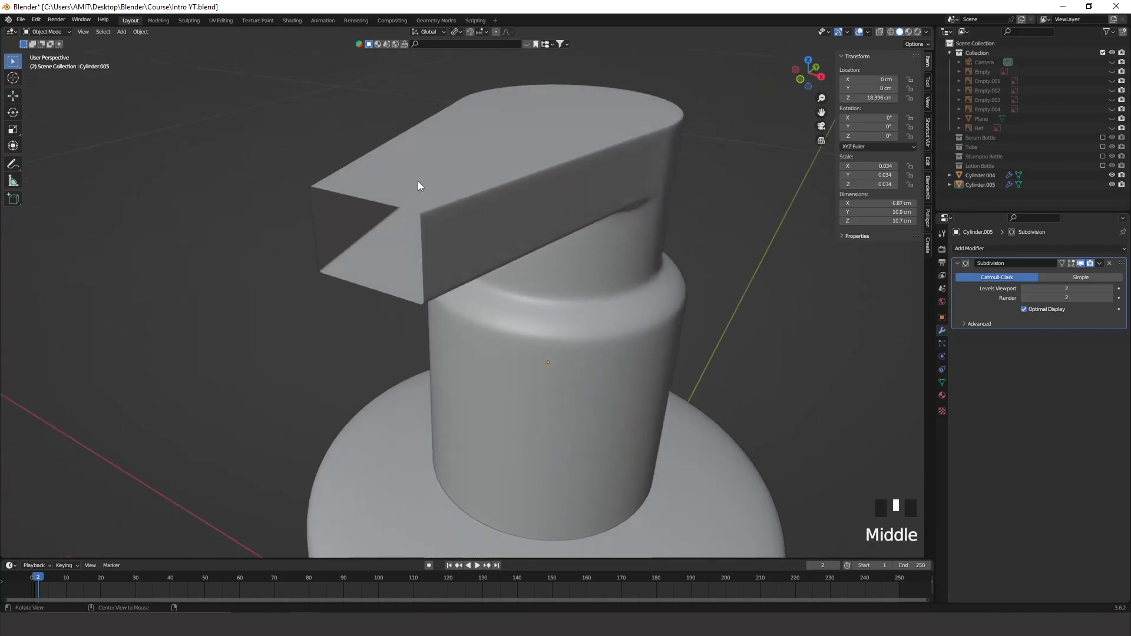
# Add a Solidify modifier to the pump.
pyautogui.click(443, 233)
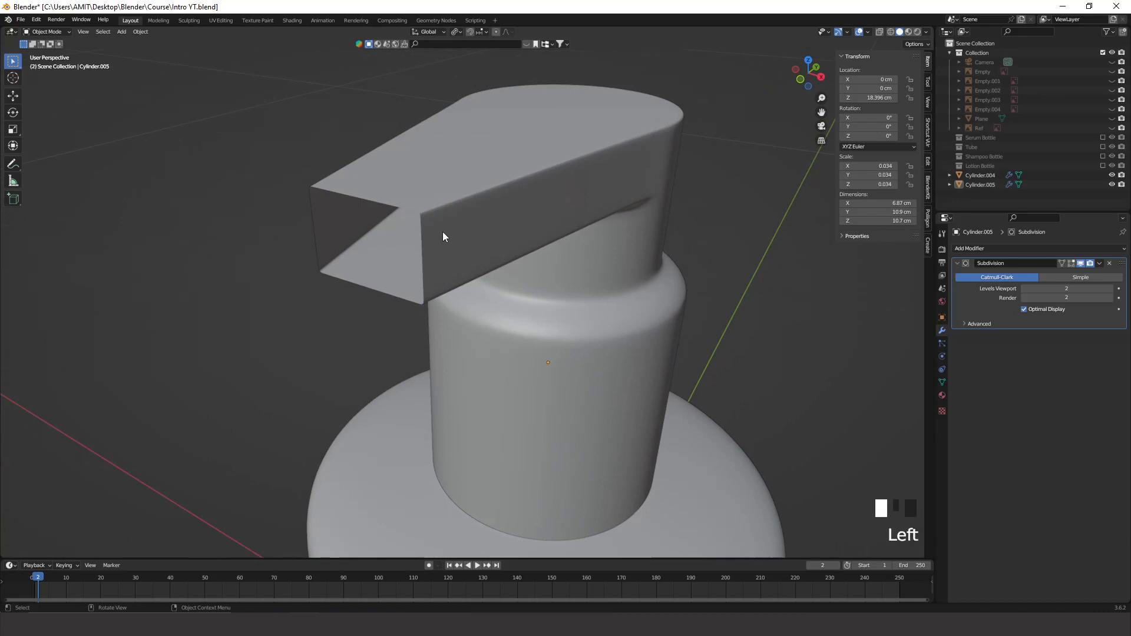
pyautogui.click(994, 248)
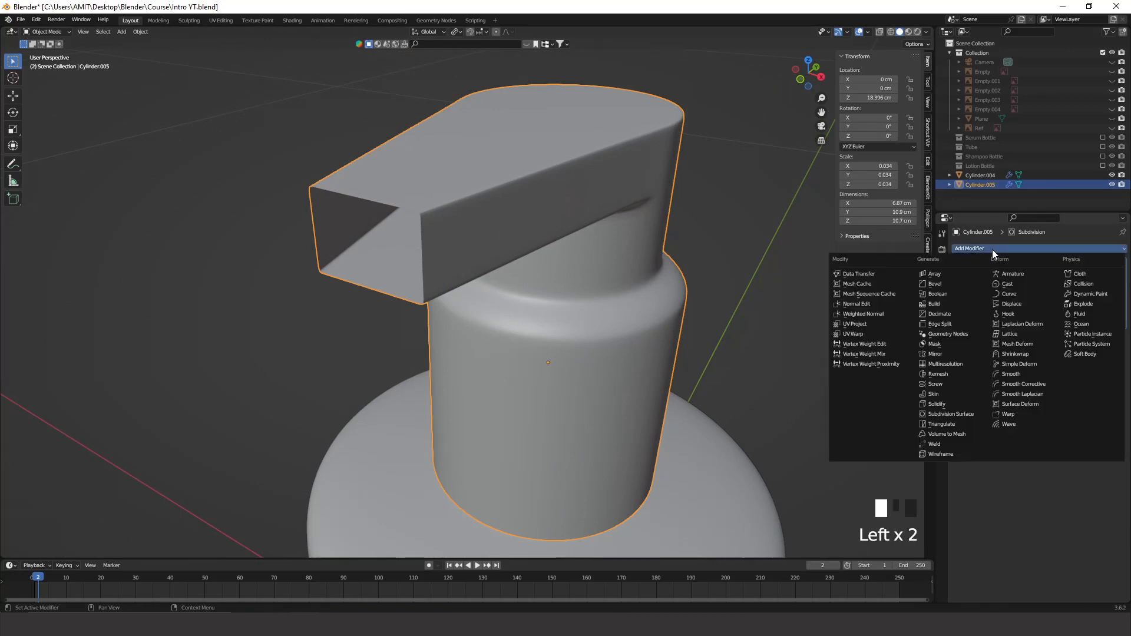
pyautogui.click(952, 404)
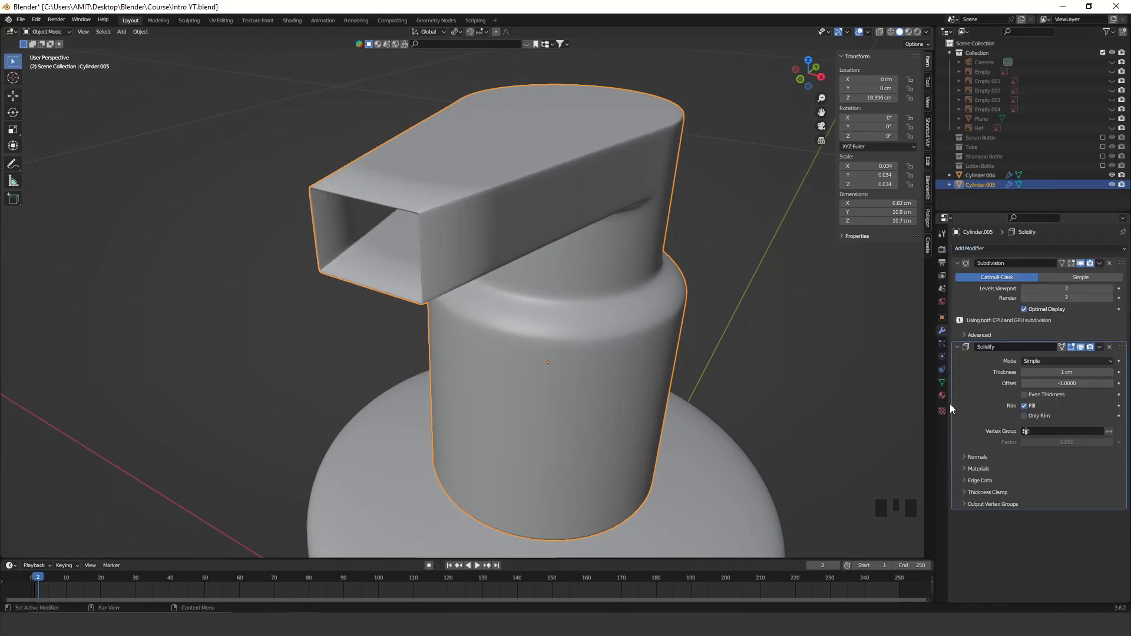
# Set the pump's Solidify thickness to 6 cm and check the walls around the nozzle opening up close.
pyautogui.moveTo(805, 83); pyautogui.dragTo(649, 123)
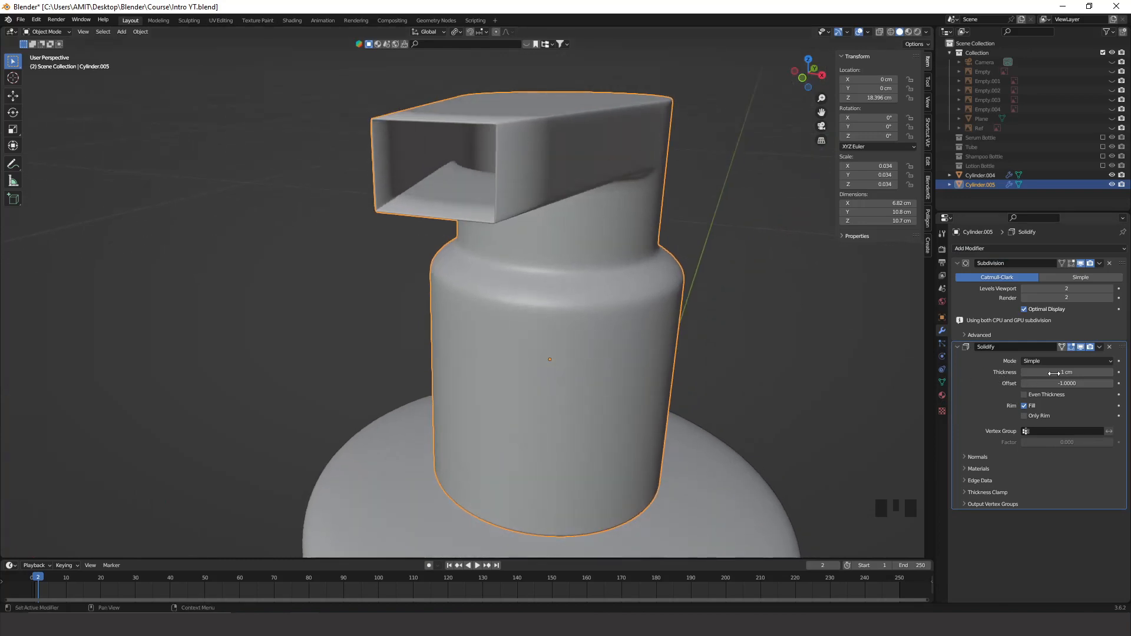
pyautogui.click(1111, 373)
pyautogui.click(1111, 372)
pyautogui.click(1112, 373)
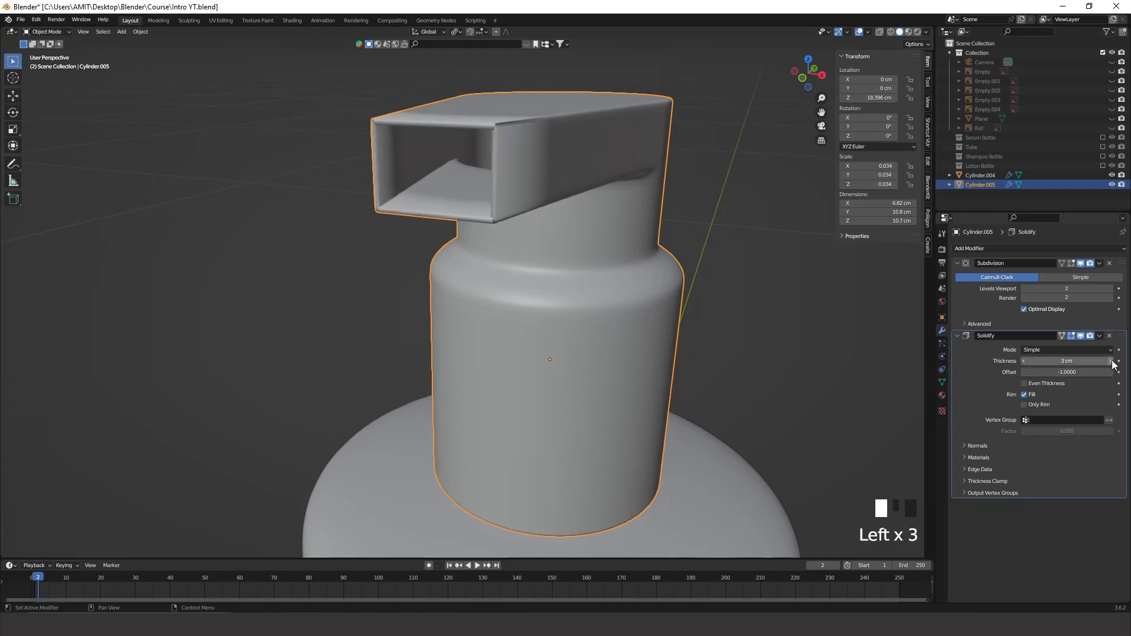
pyautogui.click(1111, 361)
pyautogui.click(1110, 361)
pyautogui.click(1111, 361)
pyautogui.click(1110, 361)
pyautogui.click(1111, 361)
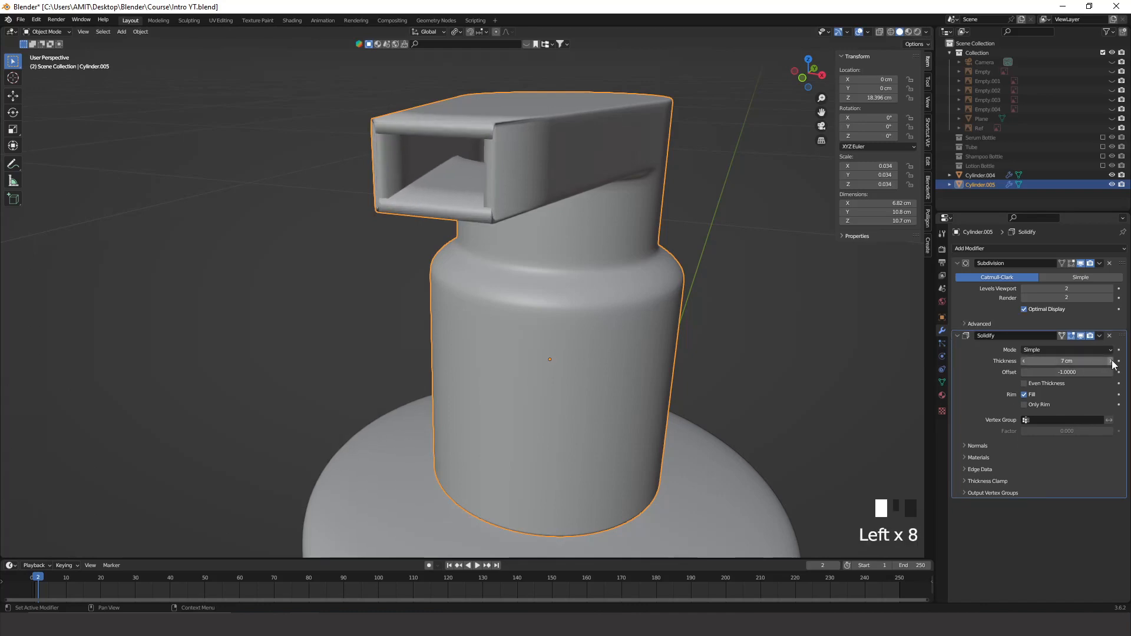
pyautogui.click(1023, 361)
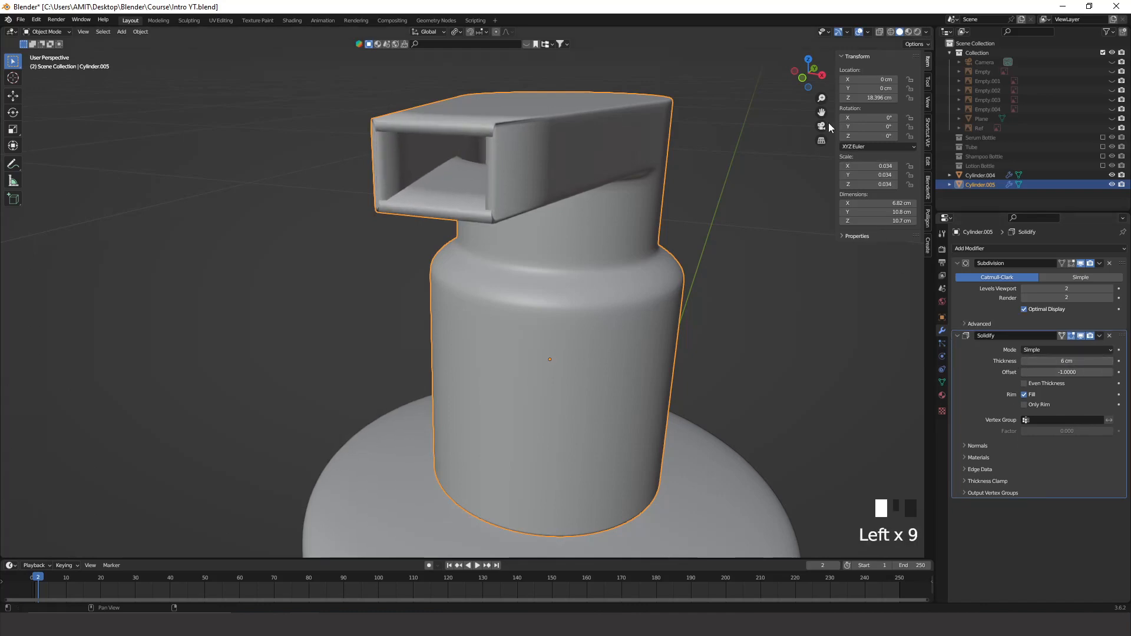
pyautogui.moveTo(819, 108); pyautogui.dragTo(576, 208)
pyautogui.scroll(3, 574, 210)
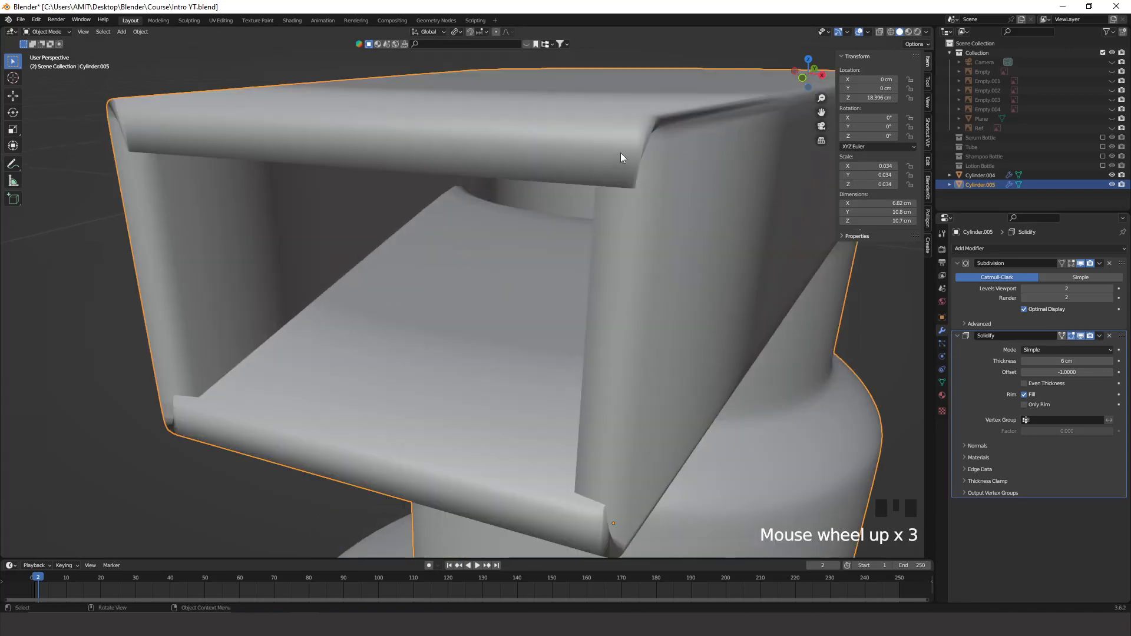
# Set the pump's Solidify offset to 1 and inspect the mesh around the nozzle opening in Edit Mode.
pyautogui.scroll(-3, 624, 299)
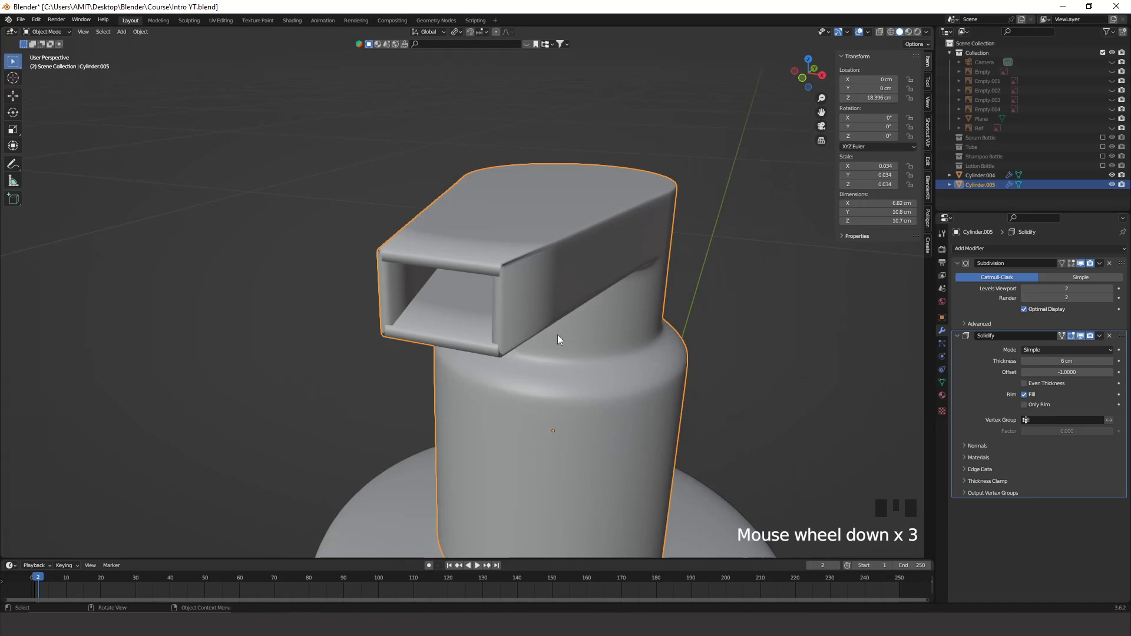
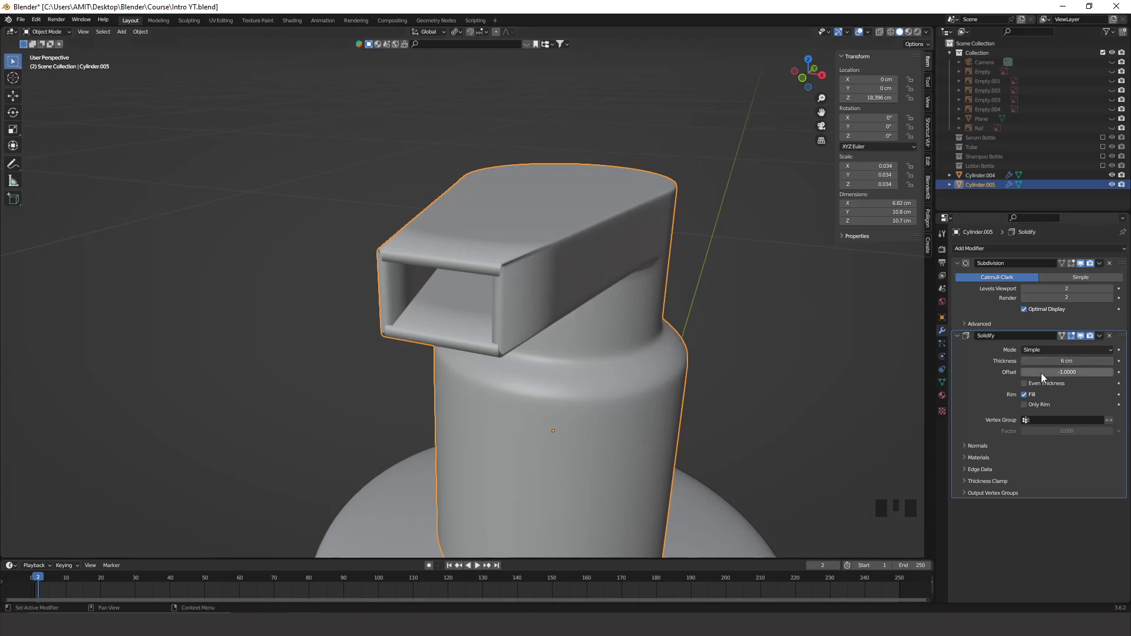
pyautogui.moveTo(1041, 372); pyautogui.dragTo(1077, 373)
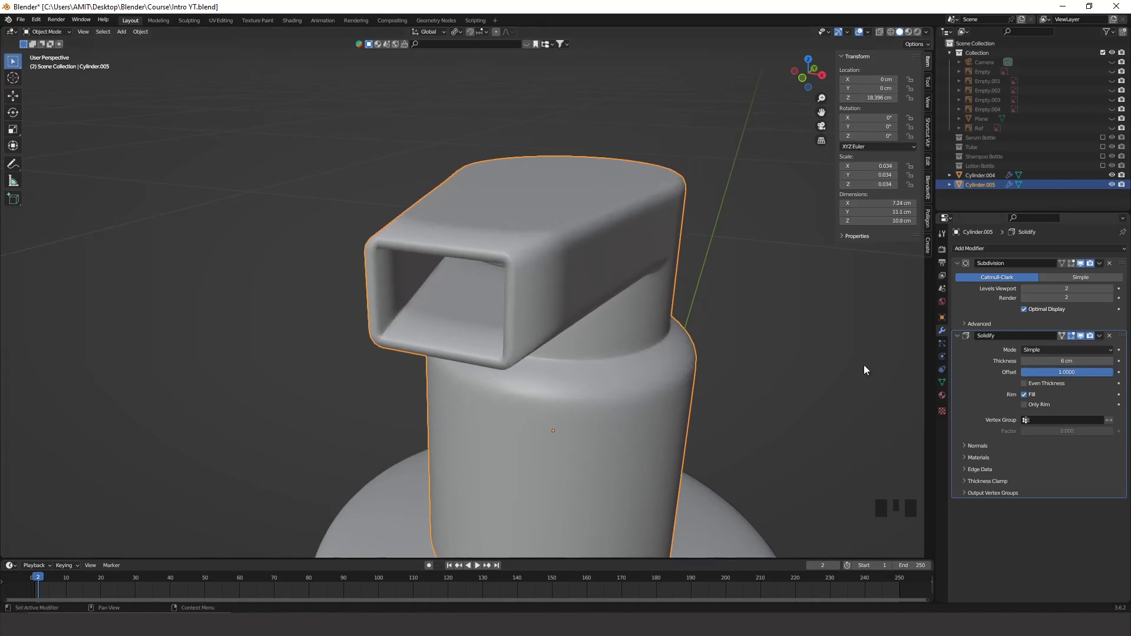
pyautogui.press('Tab')
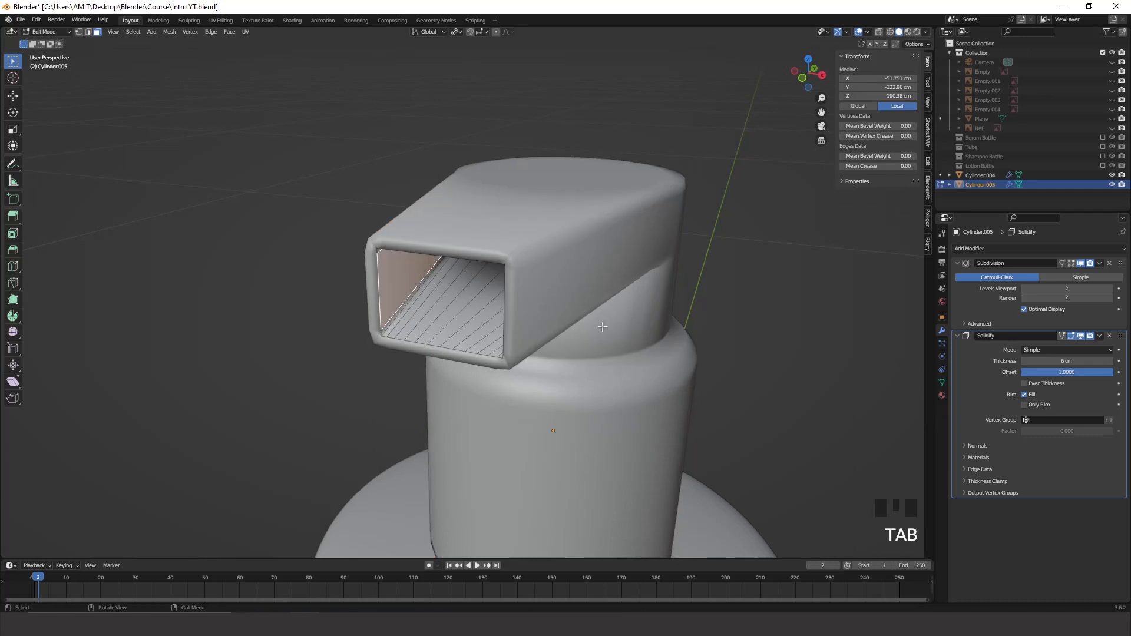
pyautogui.moveTo(557, 275); pyautogui.dragTo(518, 262, button='middle')
pyautogui.click(513, 265)
pyautogui.click(513, 265)
pyautogui.moveTo(587, 272); pyautogui.dragTo(512, 295, button='middle')
pyautogui.click(517, 275)
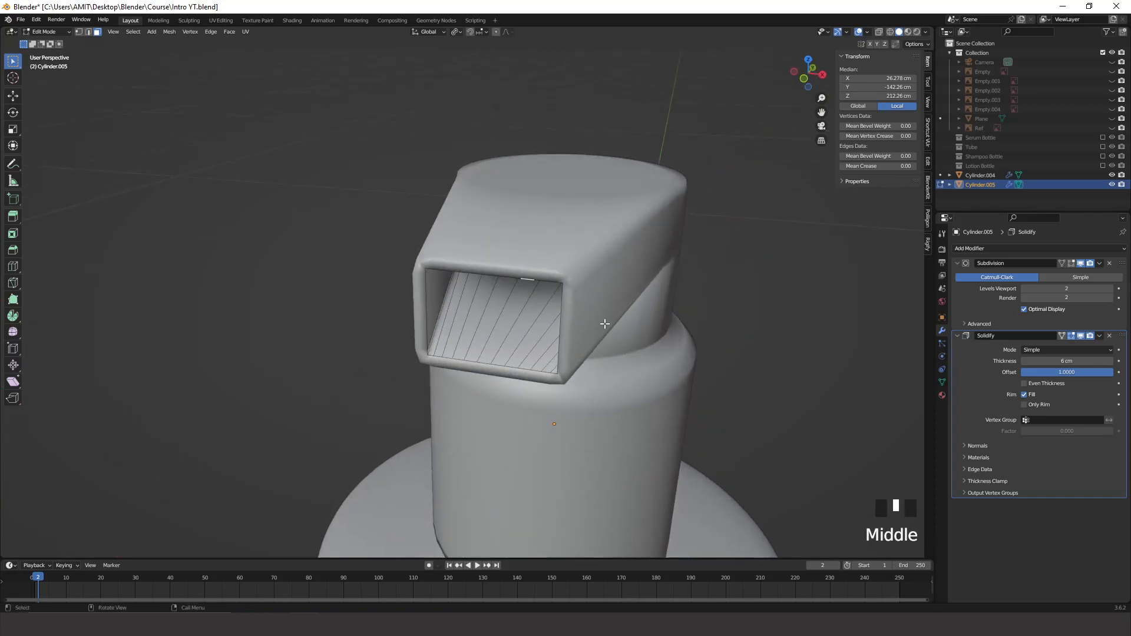
# Try the Solidify offset in the opposite direction, restore it to 1, and check the nozzle walls up close.
pyautogui.moveTo(1085, 373); pyautogui.dragTo(975, 373)
pyautogui.moveTo(624, 283); pyautogui.dragTo(554, 262, button='middle')
pyautogui.click(504, 307)
pyautogui.moveTo(1052, 371); pyautogui.dragTo(1089, 372)
pyautogui.moveTo(708, 351); pyautogui.dragTo(501, 344, button='middle')
pyautogui.scroll(-6, 618, 361)
pyautogui.scroll(3, 649, 331)
pyautogui.scroll(5, 501, 345)
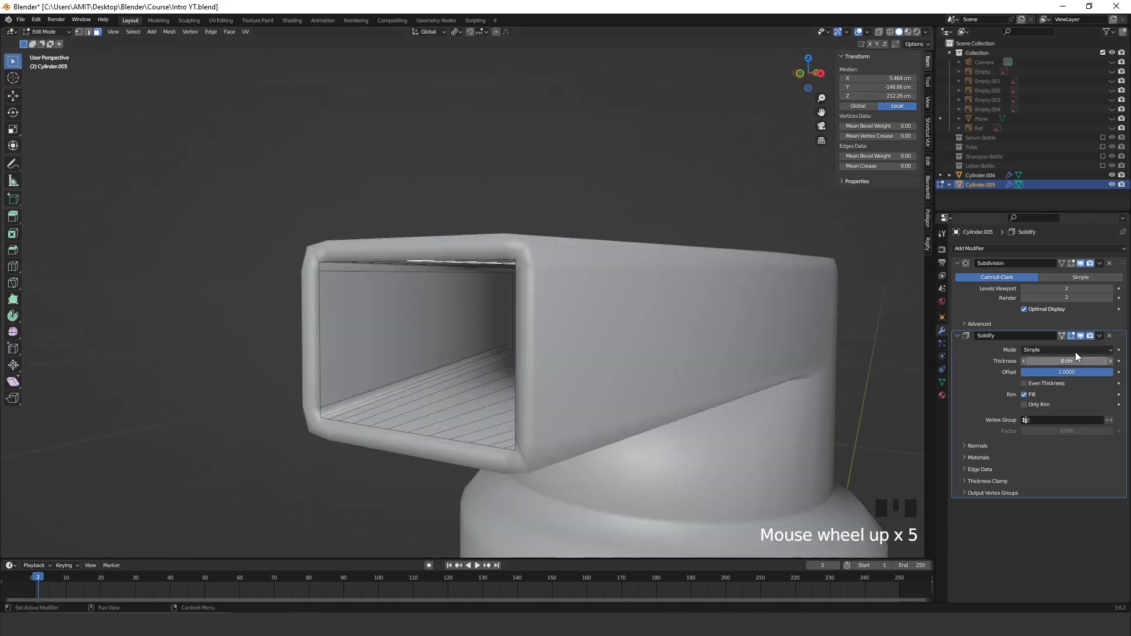
# Reduce the pump's Solidify thickness to 4 cm and return to Object Mode.
pyautogui.click(1024, 361)
pyautogui.click(1023, 360)
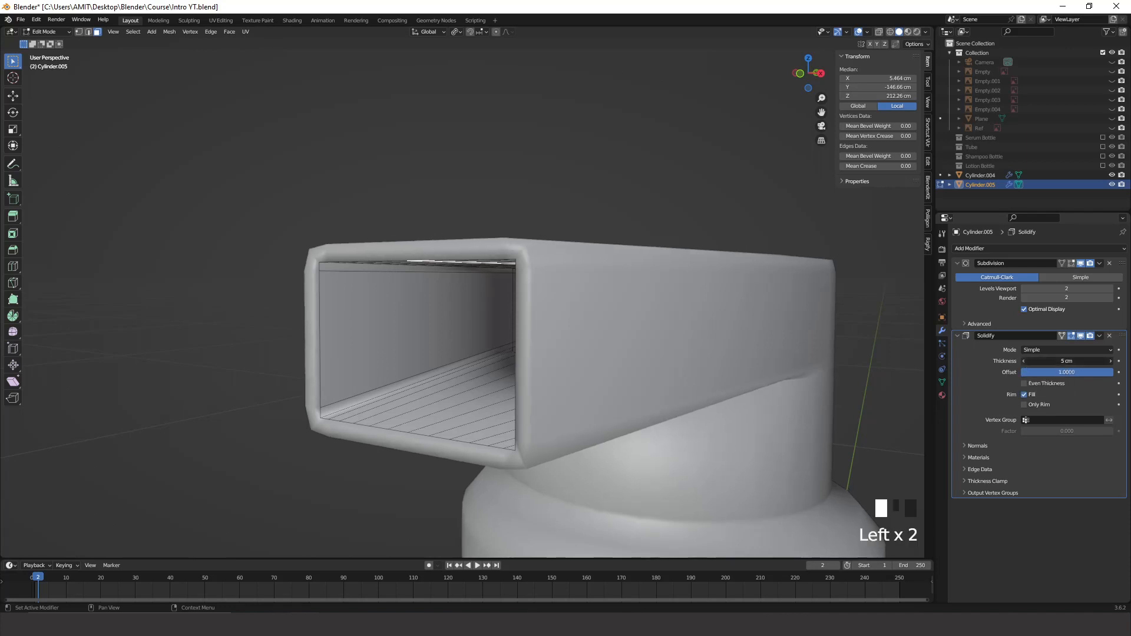
pyautogui.moveTo(783, 347); pyautogui.dragTo(569, 368, button='middle')
pyautogui.rightClick(571, 371)
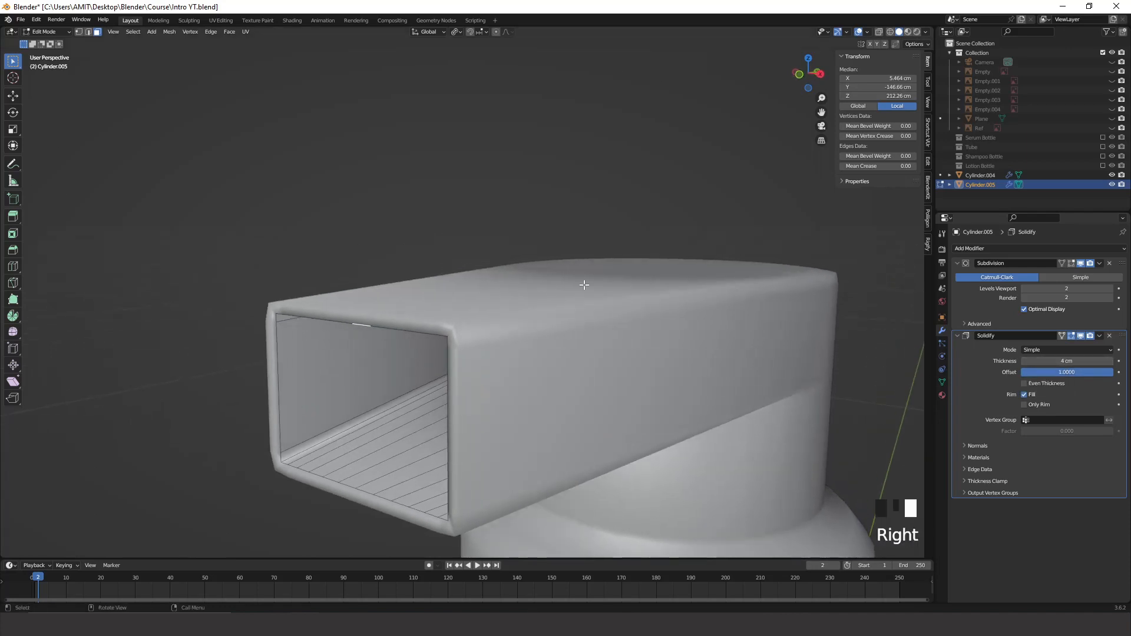
pyautogui.press('Tab')
# Inspect the nozzle's wall thickness and the pump's overall shape in perspective with the pump deselected.
pyautogui.scroll(-2, 571, 299)
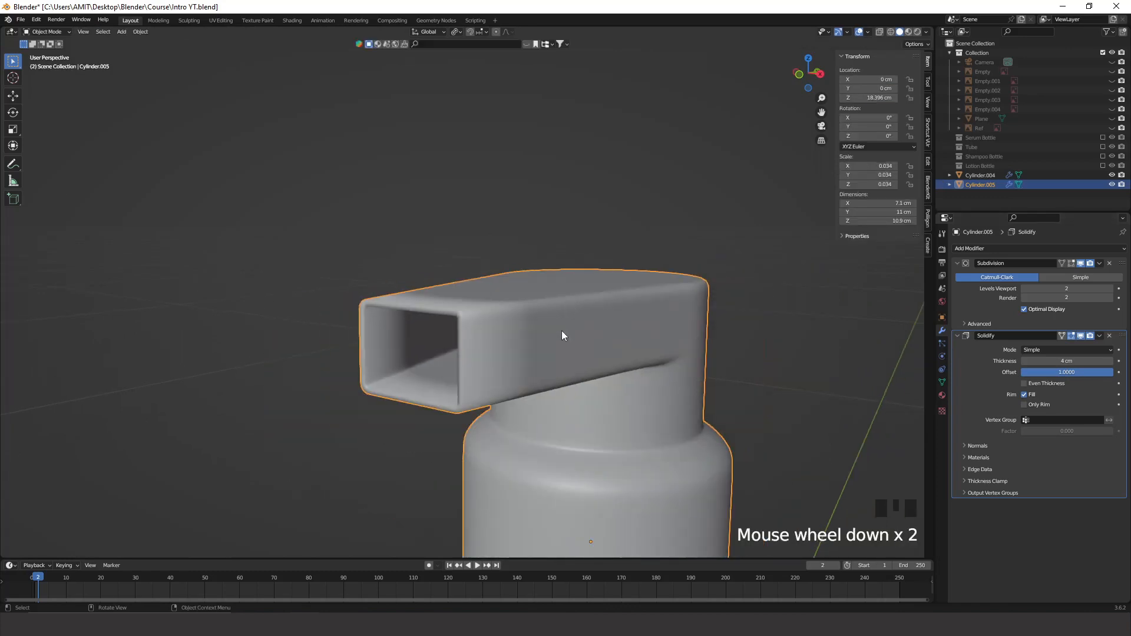
pyautogui.press('Tab')
pyautogui.press('Tab')
pyautogui.click(778, 290)
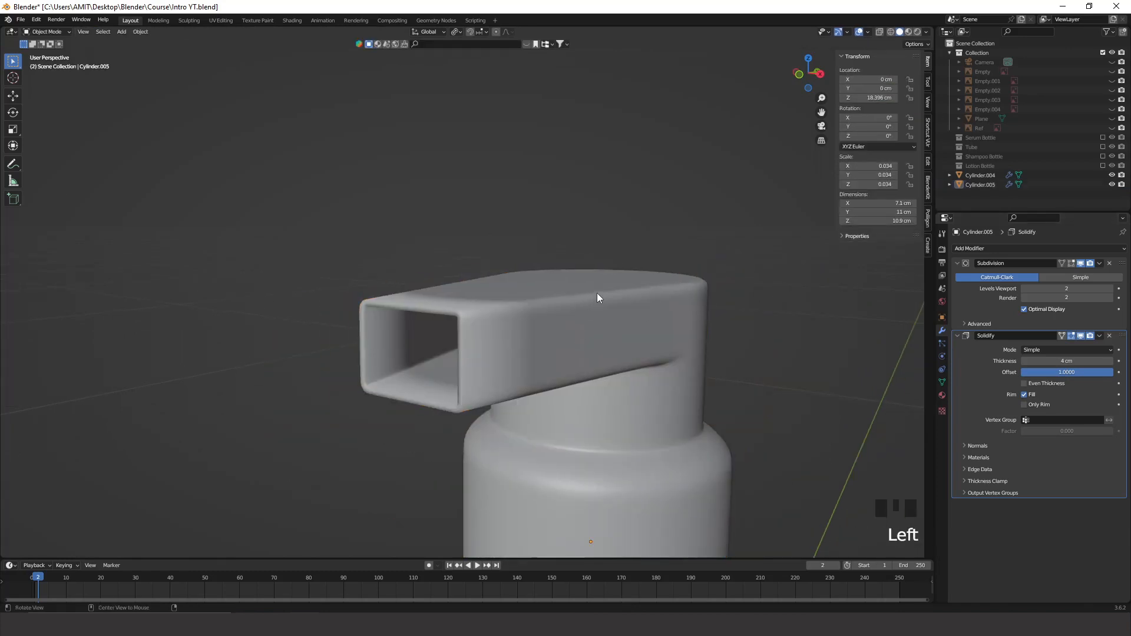
pyautogui.moveTo(596, 292); pyautogui.dragTo(530, 277, button='middle')
pyautogui.scroll(-3, 570, 327)
pyautogui.scroll(-4, 532, 327)
pyautogui.scroll(6, 477, 299)
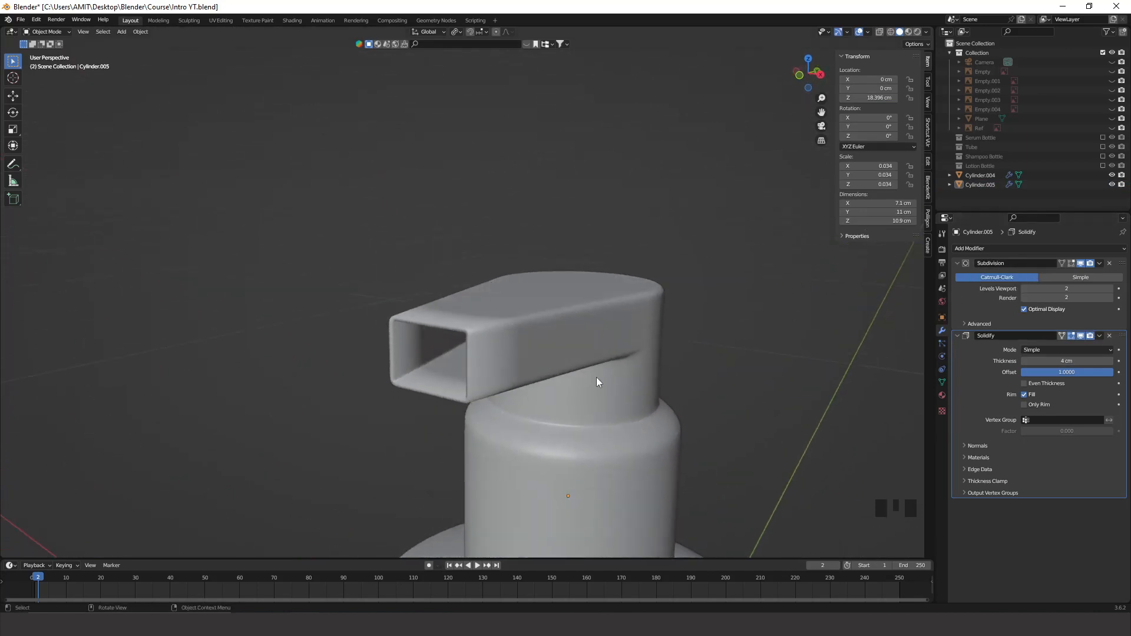
# Place the pump's Solidify modifier above Subdivision in the modifier stack and check the nozzle opening.
pyautogui.click(555, 353)
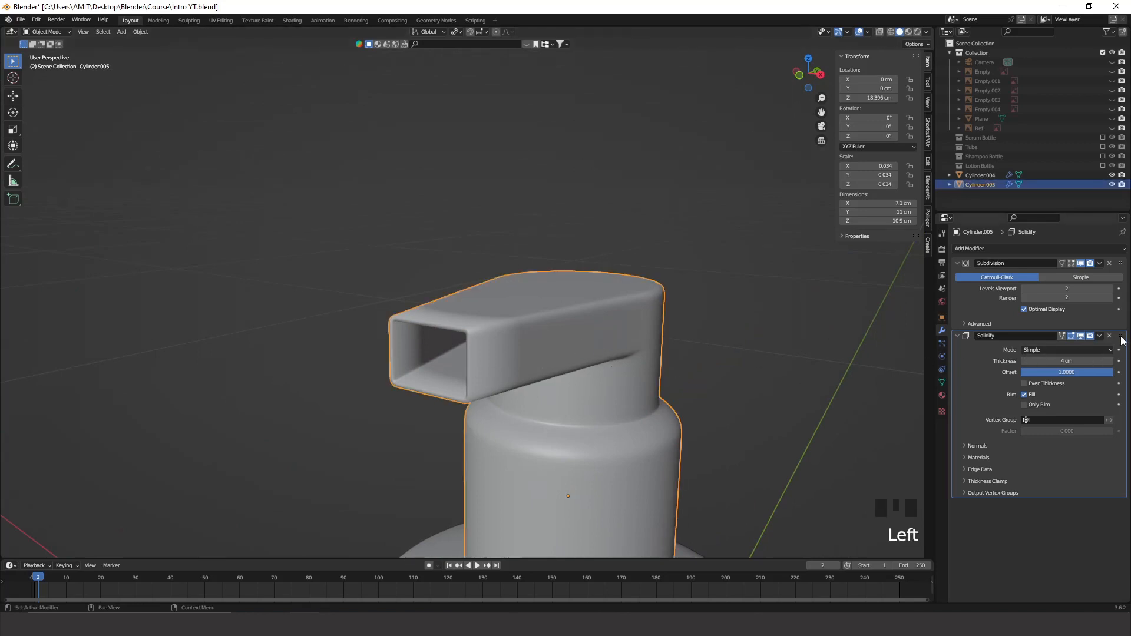
pyautogui.moveTo(1122, 336); pyautogui.dragTo(1121, 263)
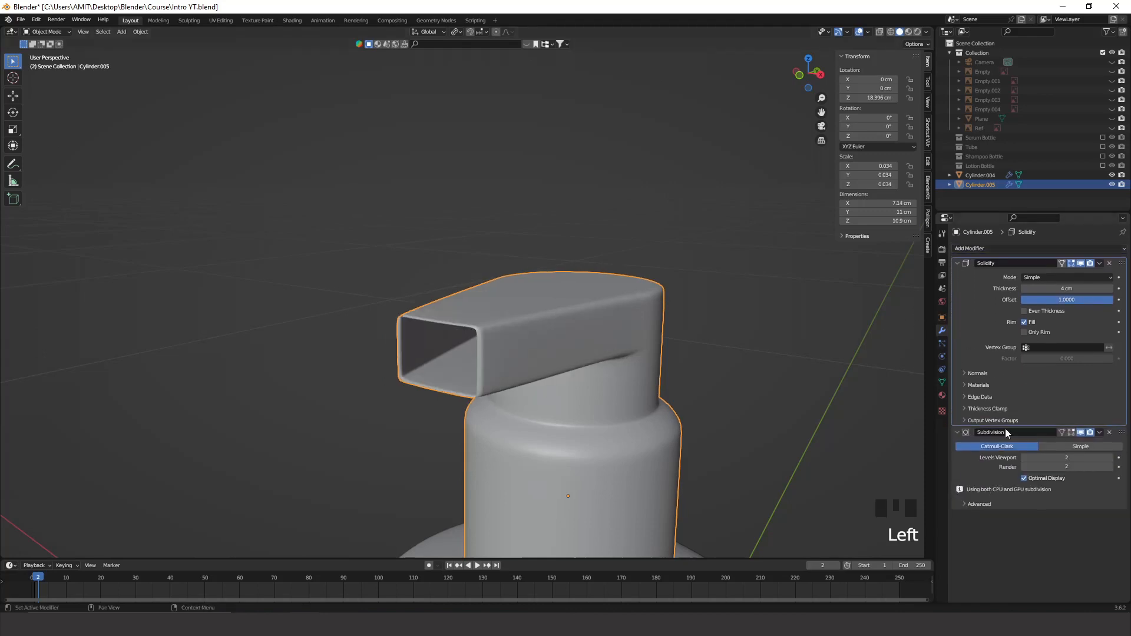
pyautogui.moveTo(387, 362); pyautogui.dragTo(360, 358, button='middle')
pyautogui.scroll(2, 383, 365)
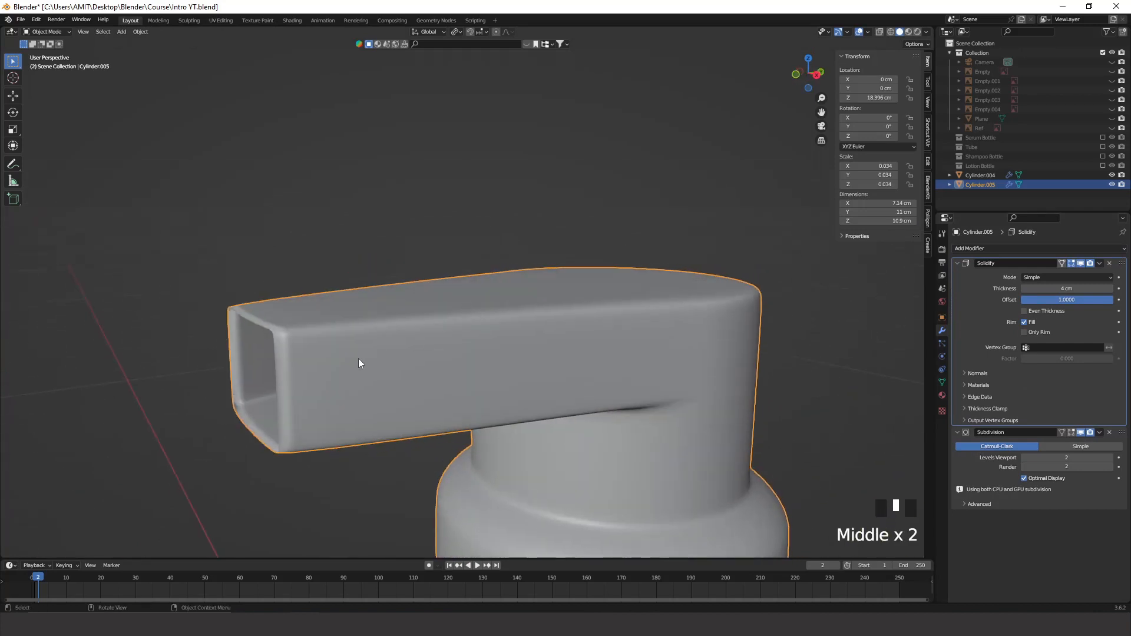
# Add an edge loop around the nozzle and slide it tight against the open end to sharpen the rim.
pyautogui.press('Tab')
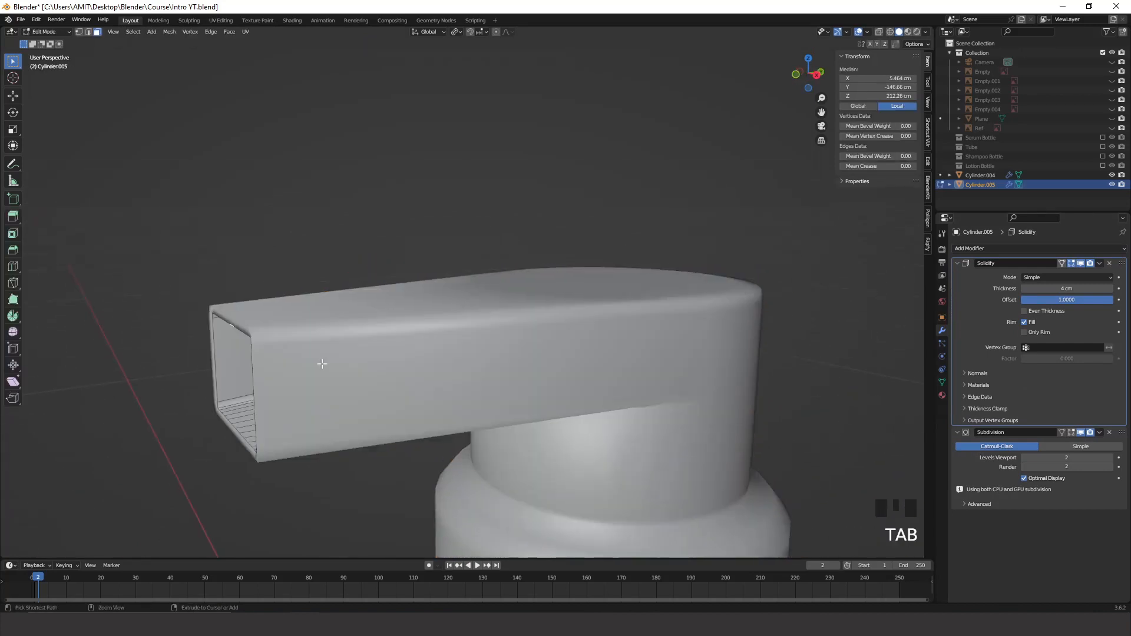
pyautogui.hotkey('ctrl', 'r')
pyautogui.click(297, 334)
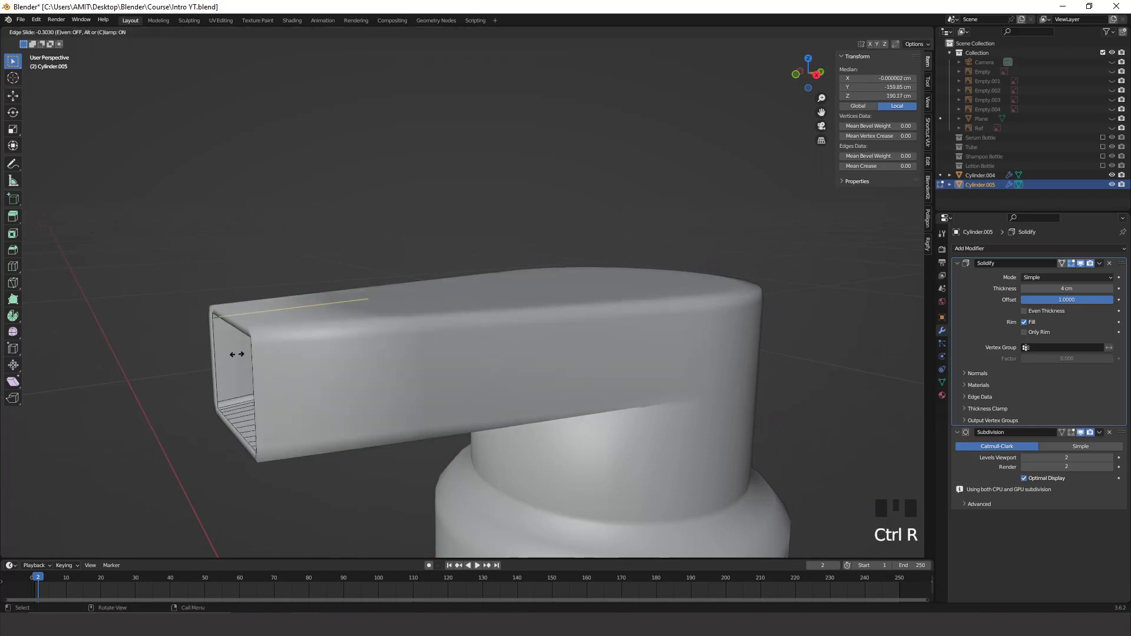
pyautogui.click(106, 367)
pyautogui.moveTo(107, 367); pyautogui.dragTo(263, 370, button='middle')
pyautogui.press('Tab')
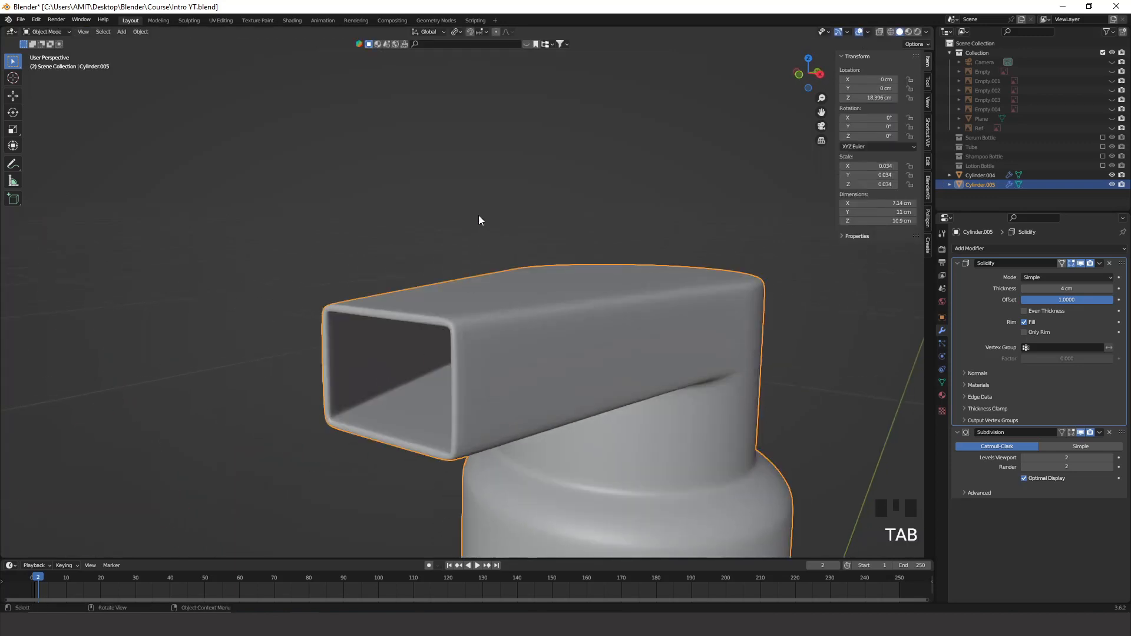
# Inspect the nozzle rim and the whole pump from several angles.
pyautogui.moveTo(479, 219); pyautogui.dragTo(530, 259, button='middle')
pyautogui.moveTo(651, 382); pyautogui.dragTo(594, 396, button='middle')
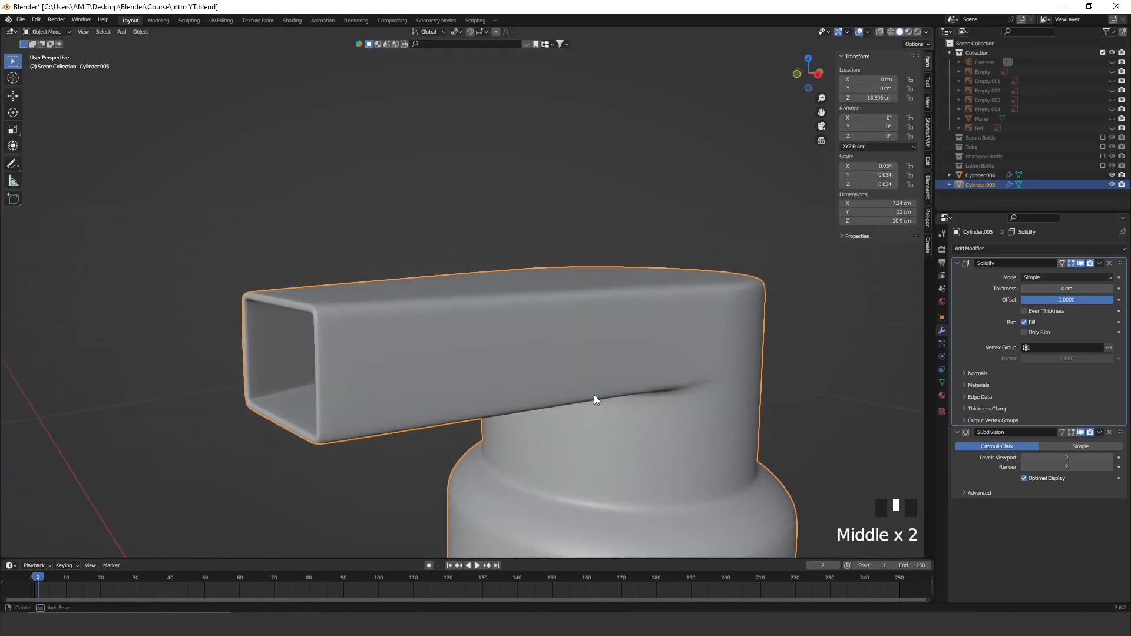
pyautogui.scroll(-5, 594, 395)
pyautogui.click(663, 379)
pyautogui.moveTo(664, 378)
pyautogui.mouseDown(button='middle')
pyautogui.moveTo(626, 351)
pyautogui.moveTo(646, 365)
pyautogui.mouseUp(button='middle')
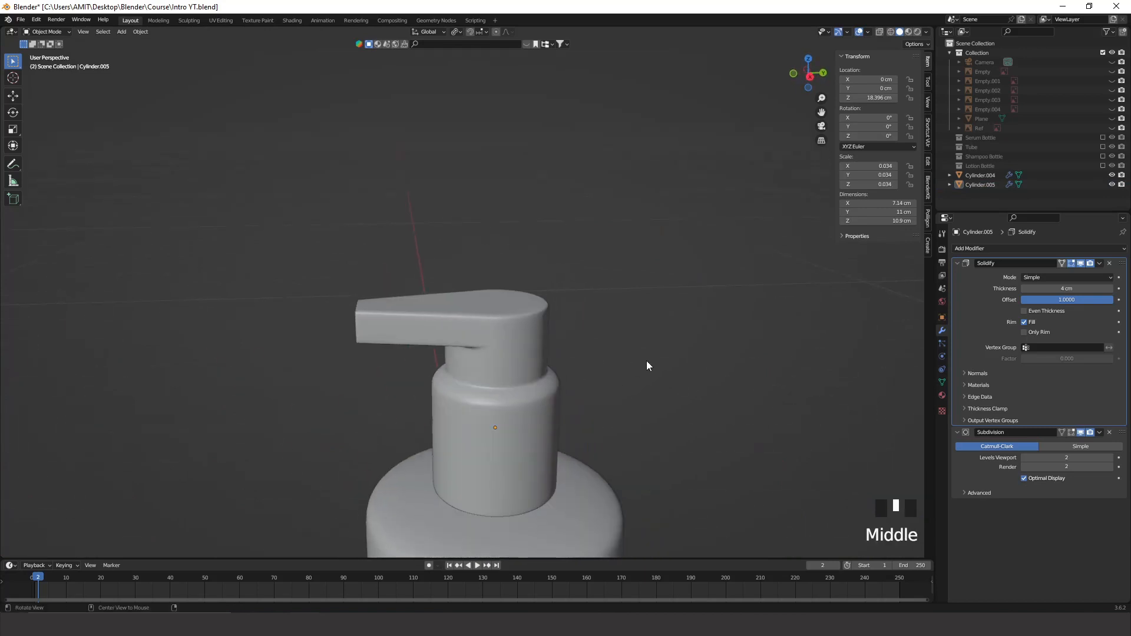
# Try applying the pump's Solidify modifier, and undo it.
pyautogui.click(457, 355)
pyautogui.moveTo(457, 355); pyautogui.dragTo(665, 368, button='middle')
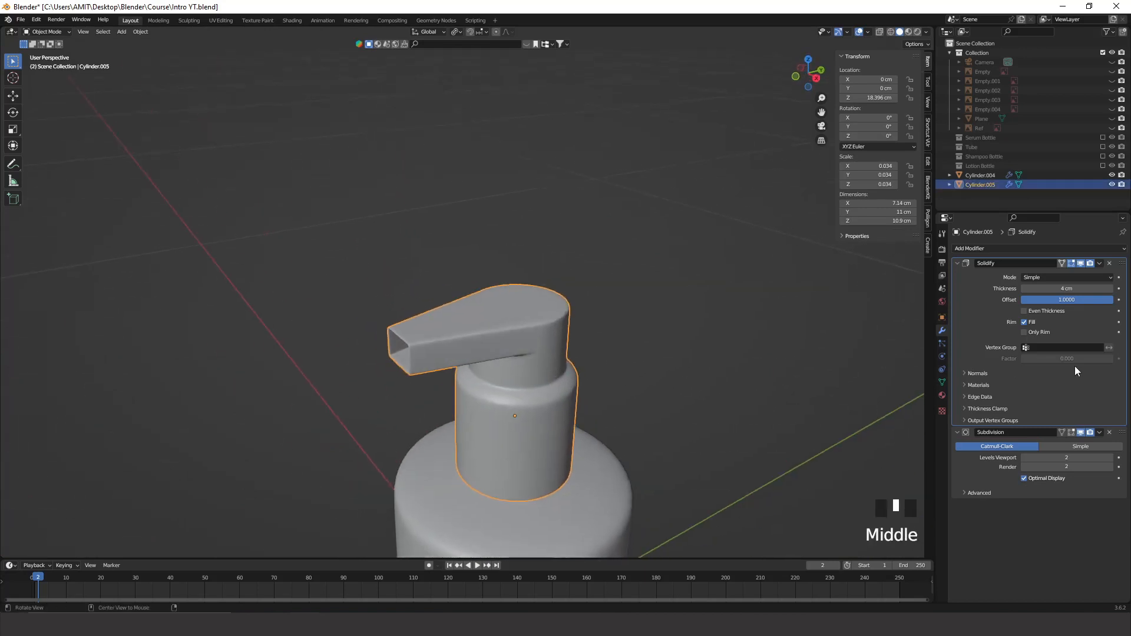
pyautogui.click(1102, 264)
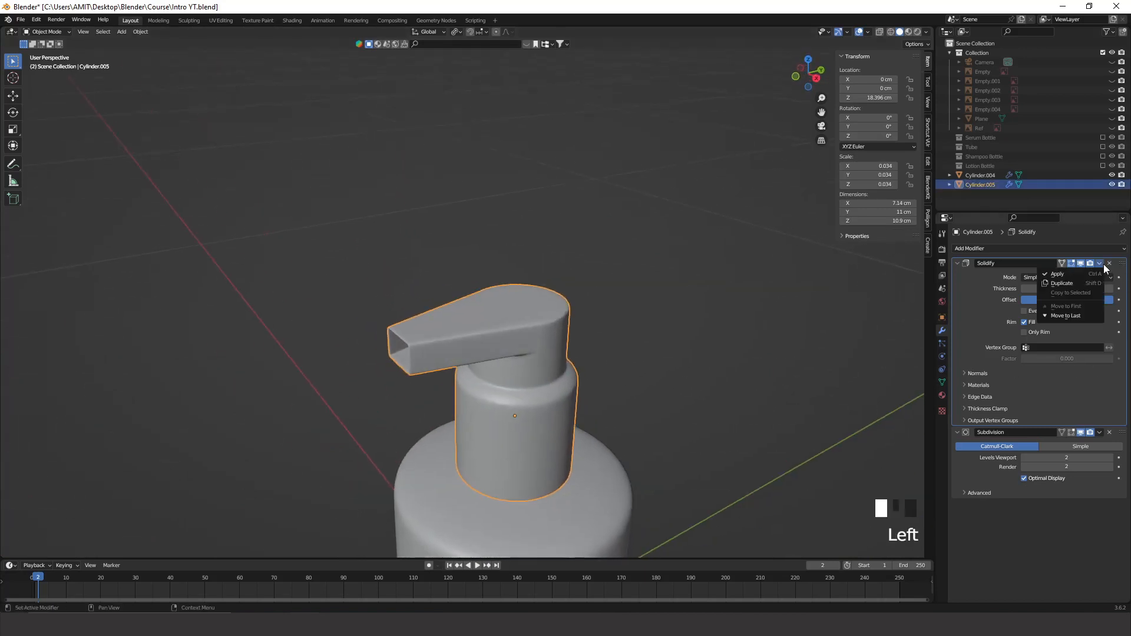
pyautogui.click(1073, 277)
pyautogui.hotkey('ctrl', 'z')
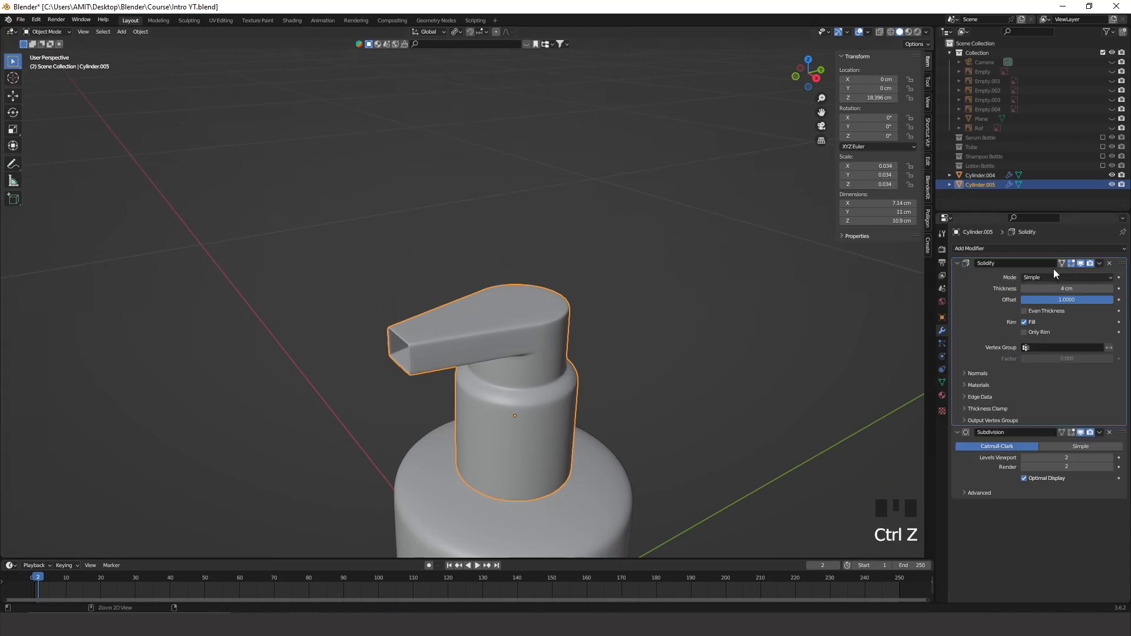
# Check the pump's mesh in Edit Mode, return to Object Mode, and apply the Solidify modifier.
pyautogui.press('Tab')
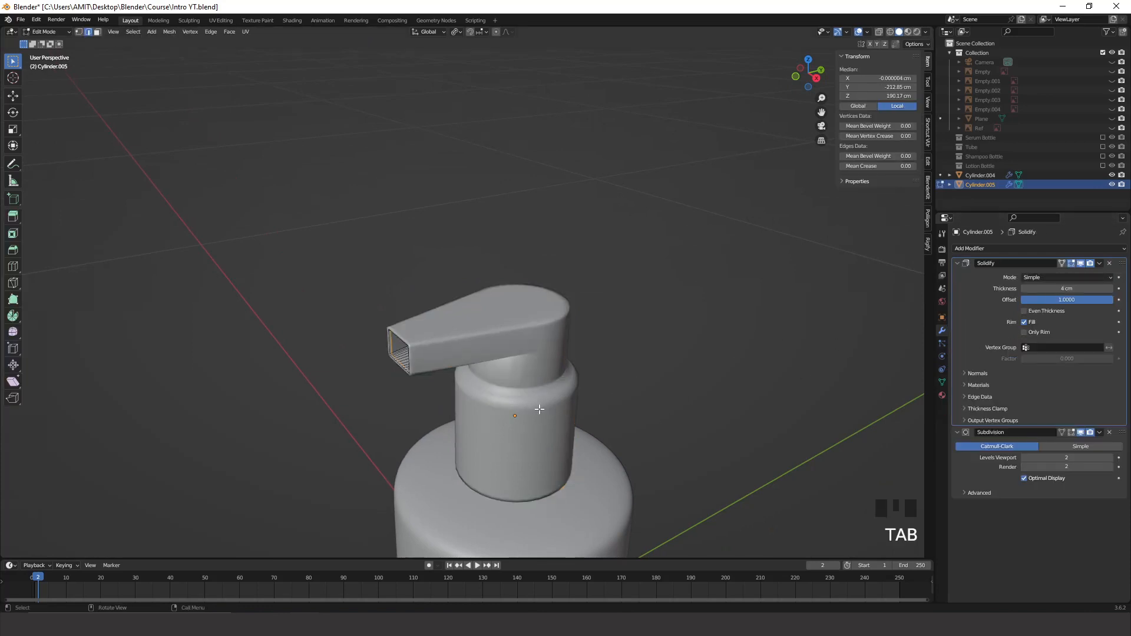
pyautogui.click(537, 350)
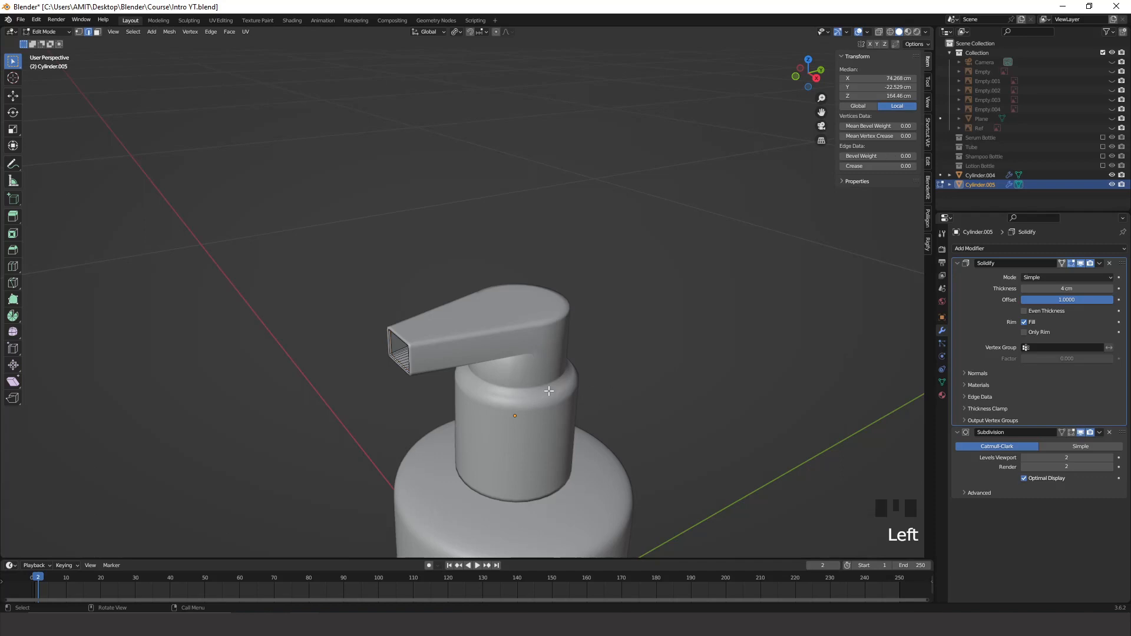
pyautogui.press('Tab')
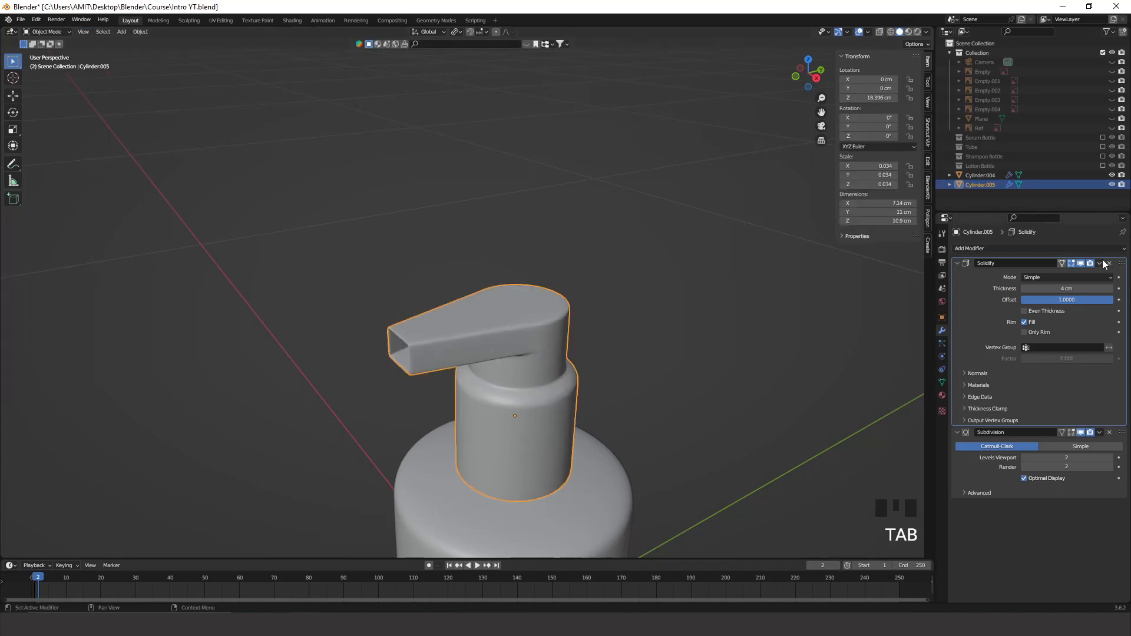
pyautogui.click(1099, 263)
pyautogui.click(1054, 278)
pyautogui.moveTo(699, 308); pyautogui.dragTo(646, 363, button='middle')
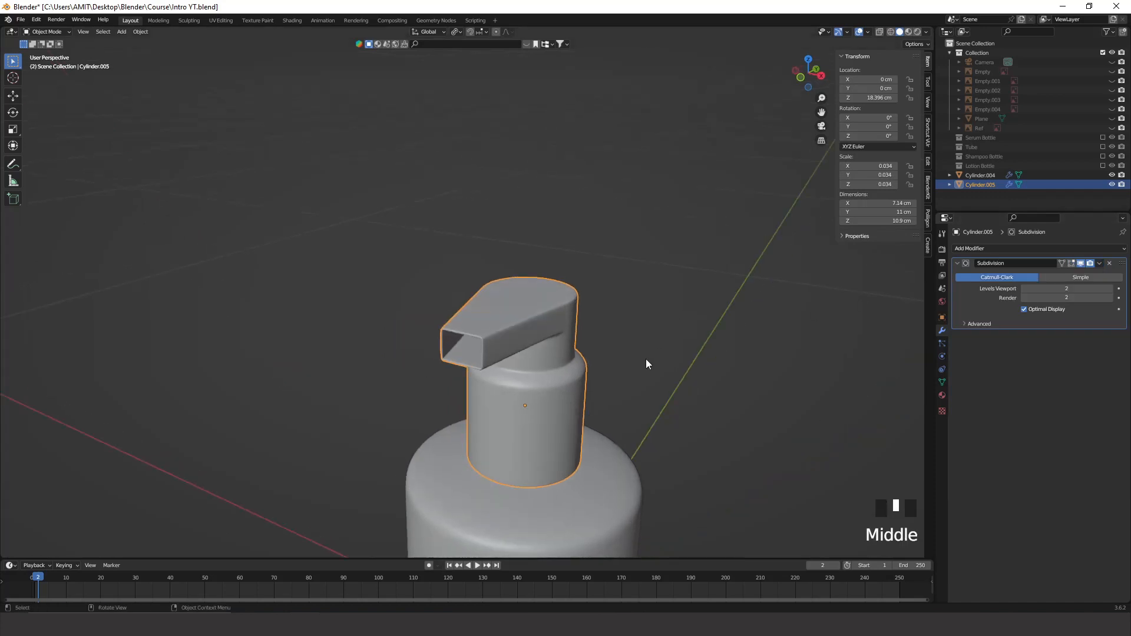
# Examine the pump's thickened mesh topology in Edit Mode around the collar and nozzle.
pyautogui.press('Tab')
pyautogui.click(546, 439)
pyautogui.moveTo(546, 439); pyautogui.dragTo(499, 348, button='middle')
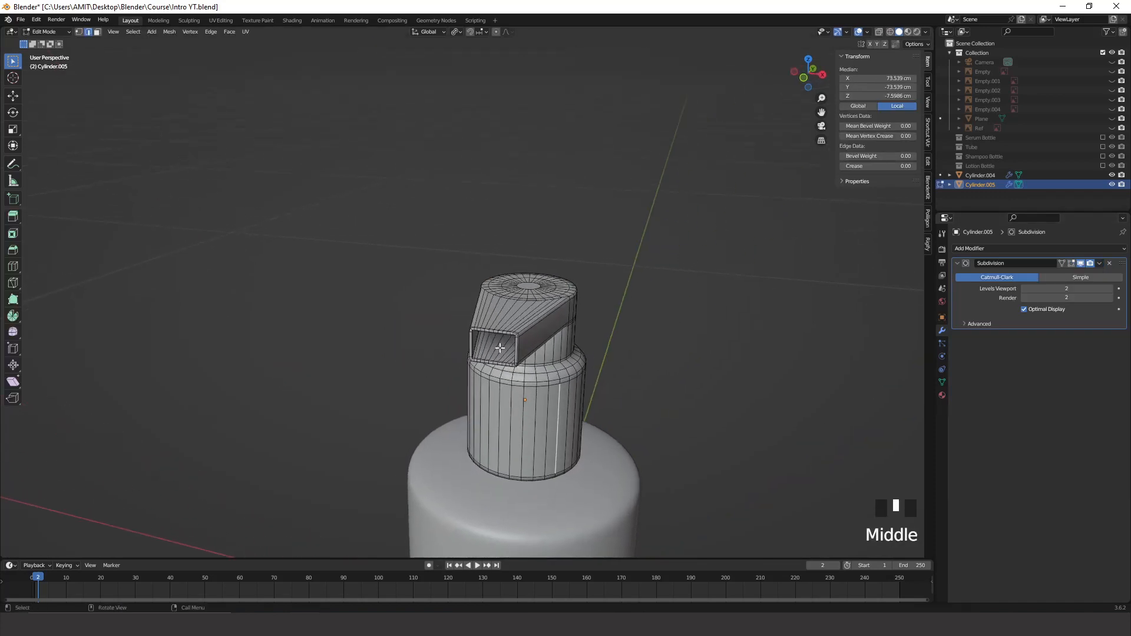
pyautogui.click(499, 348)
pyautogui.moveTo(638, 337); pyautogui.dragTo(623, 318, button='middle')
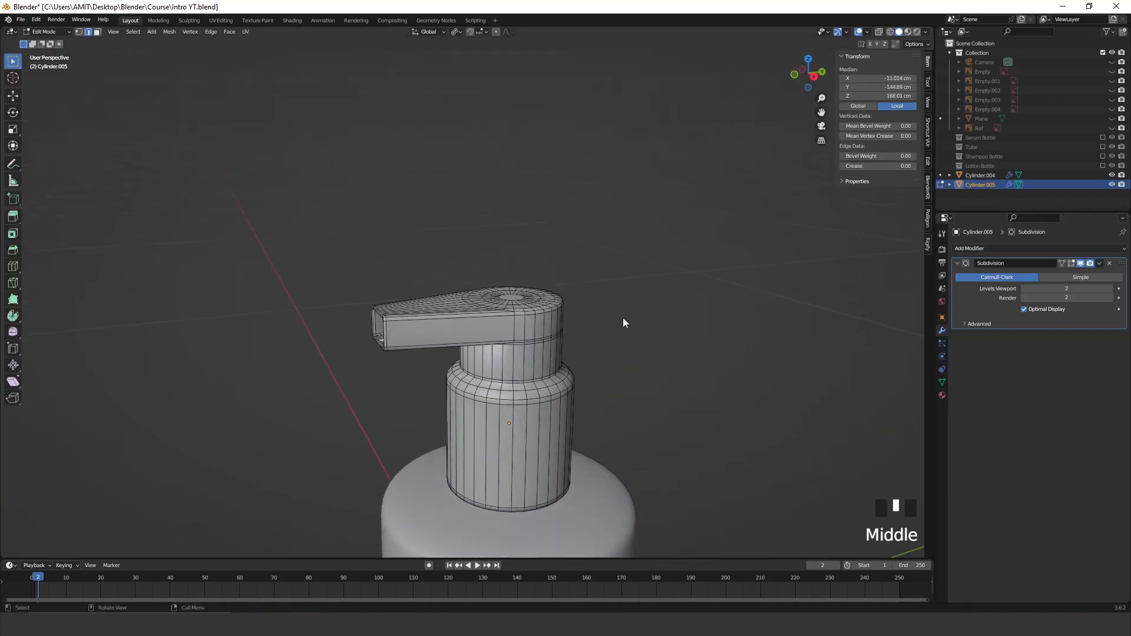
pyautogui.press('Tab')
# Inspect how the pump collar sits on the bottle's shoulder in the right orthographic view.
pyautogui.click(810, 81)
pyautogui.scroll(-4, 593, 415)
pyautogui.keyDown('shift'); pyautogui.moveTo(592, 415); pyautogui.dragTo(560, 365, button='middle'); pyautogui.keyUp('shift')
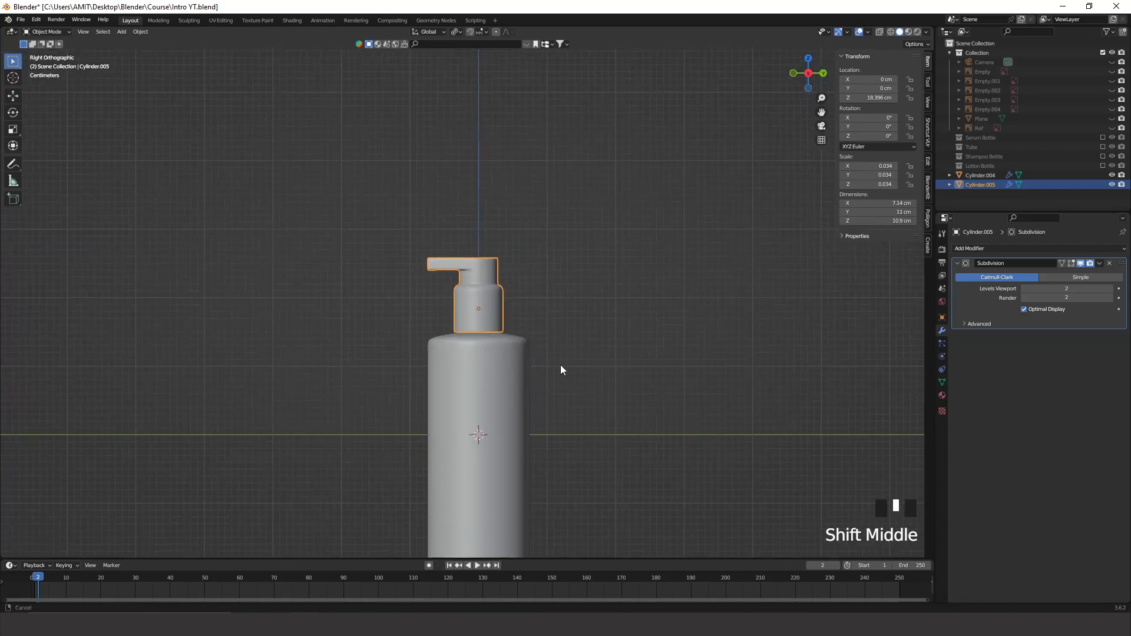
pyautogui.scroll(10, 573, 313)
pyautogui.keyDown('shift'); pyautogui.moveTo(637, 315); pyautogui.dragTo(633, 260, button='middle'); pyautogui.keyUp('shift')
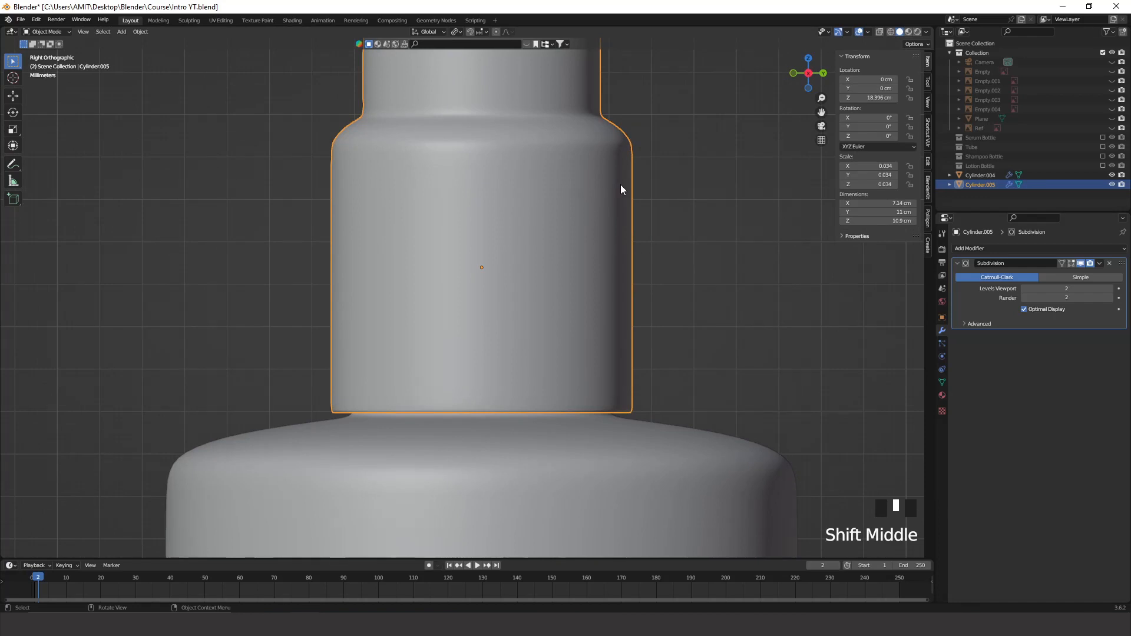
pyautogui.scroll(-6, 622, 195)
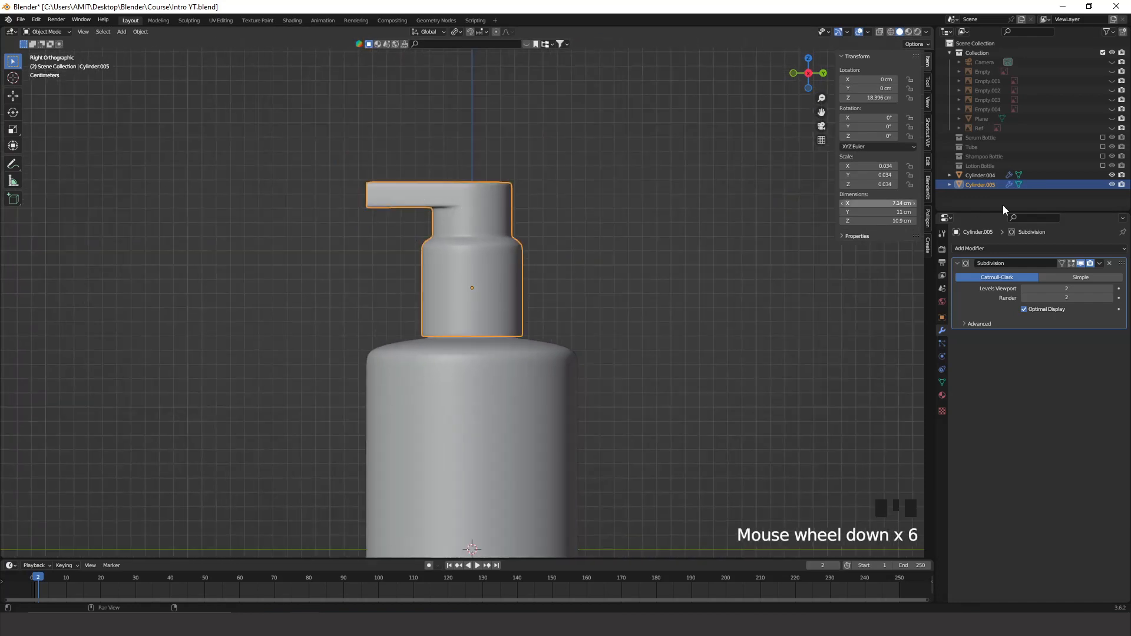
# Unhide the bottle reference image Empty.003 and move it about 31 cm along Y to line up with the model.
pyautogui.click(1112, 100)
pyautogui.scroll(-4, 672, 293)
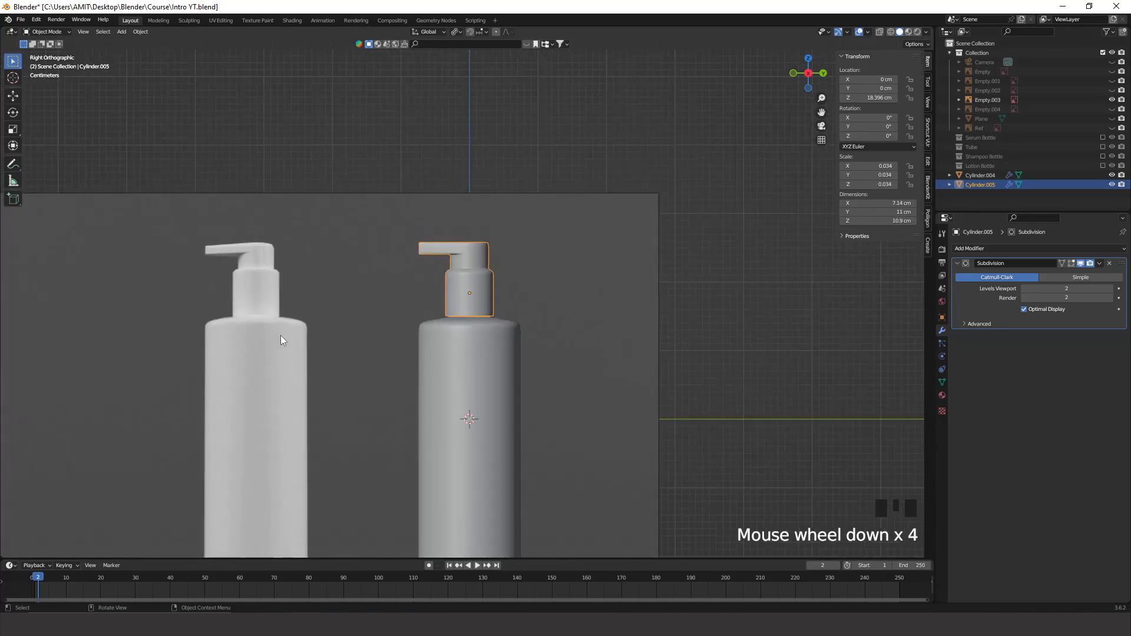
pyautogui.click(408, 337)
pyautogui.press('g')
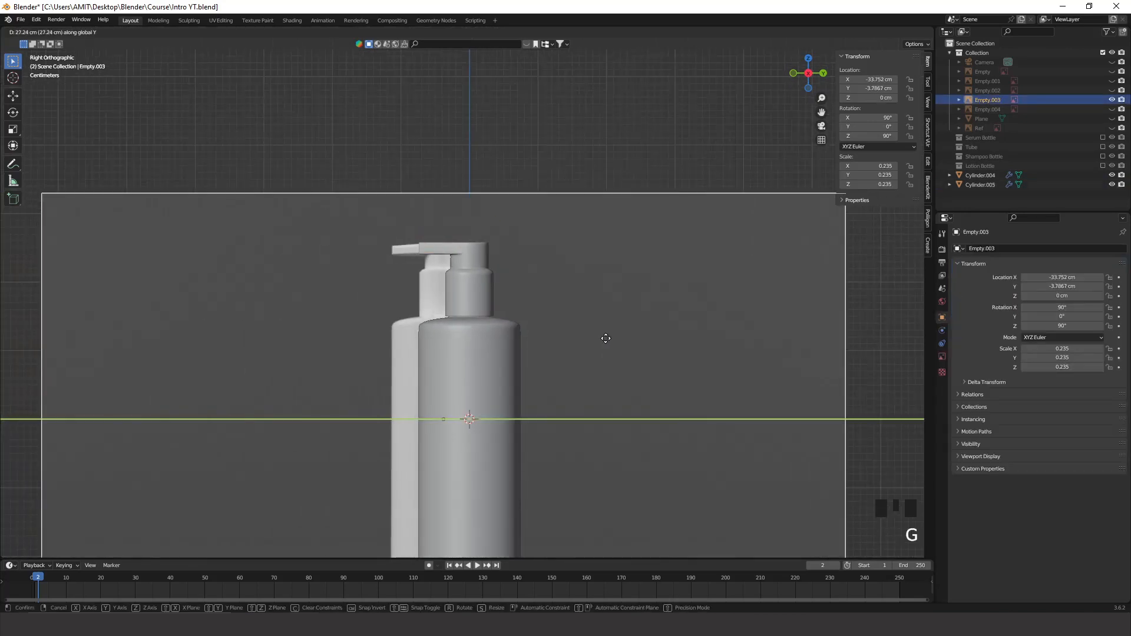
pyautogui.click(622, 339)
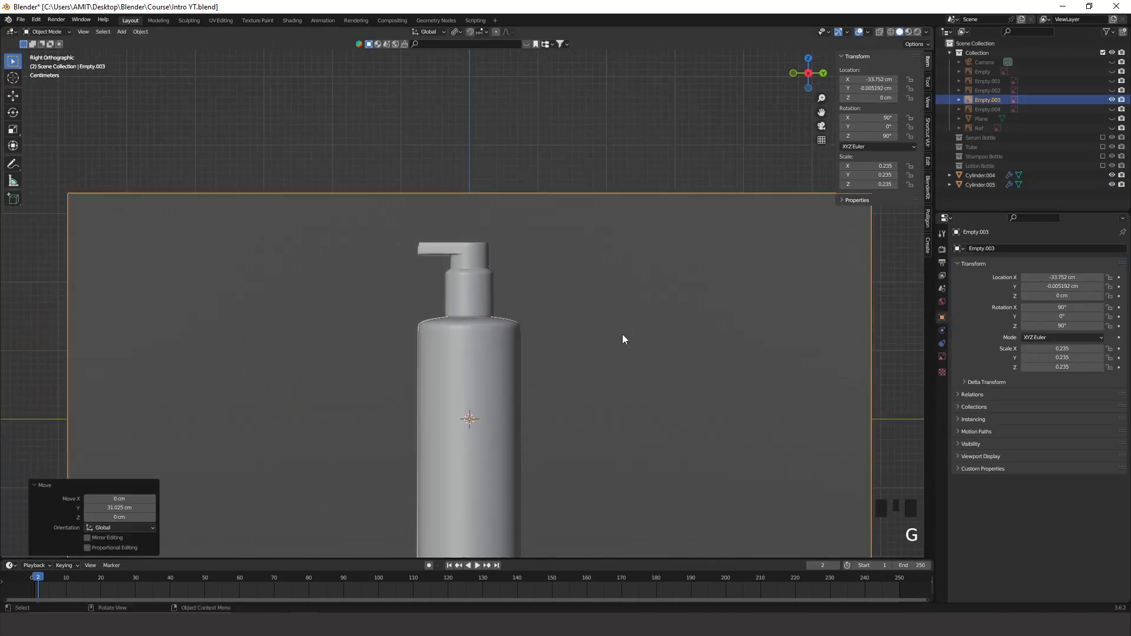
# Compare the pump collar's outline with the reference image using X-ray display and a brief Edit Mode check.
pyautogui.hotkey('alt', 'z')
pyautogui.scroll(9, 567, 284)
pyautogui.click(575, 277)
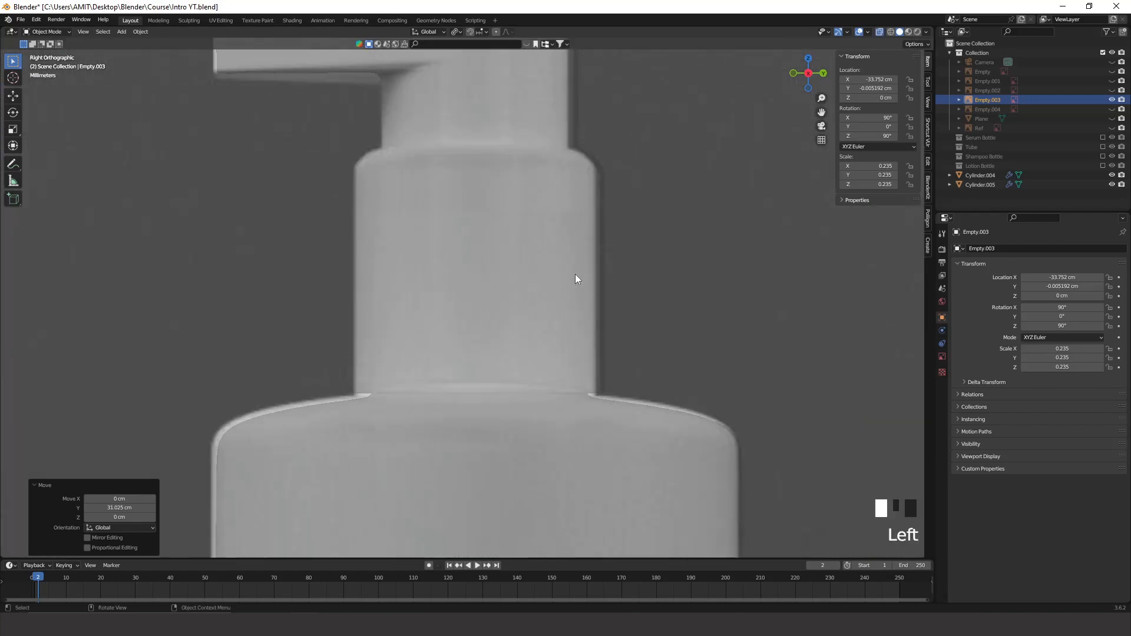
pyautogui.press('Tab')
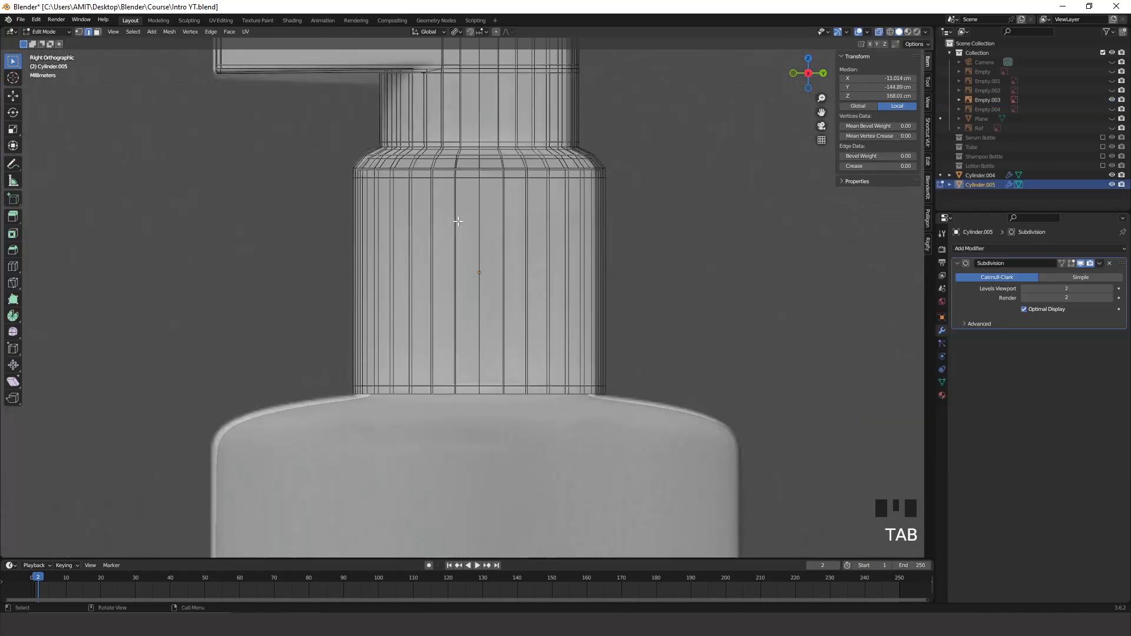
pyautogui.press('Tab')
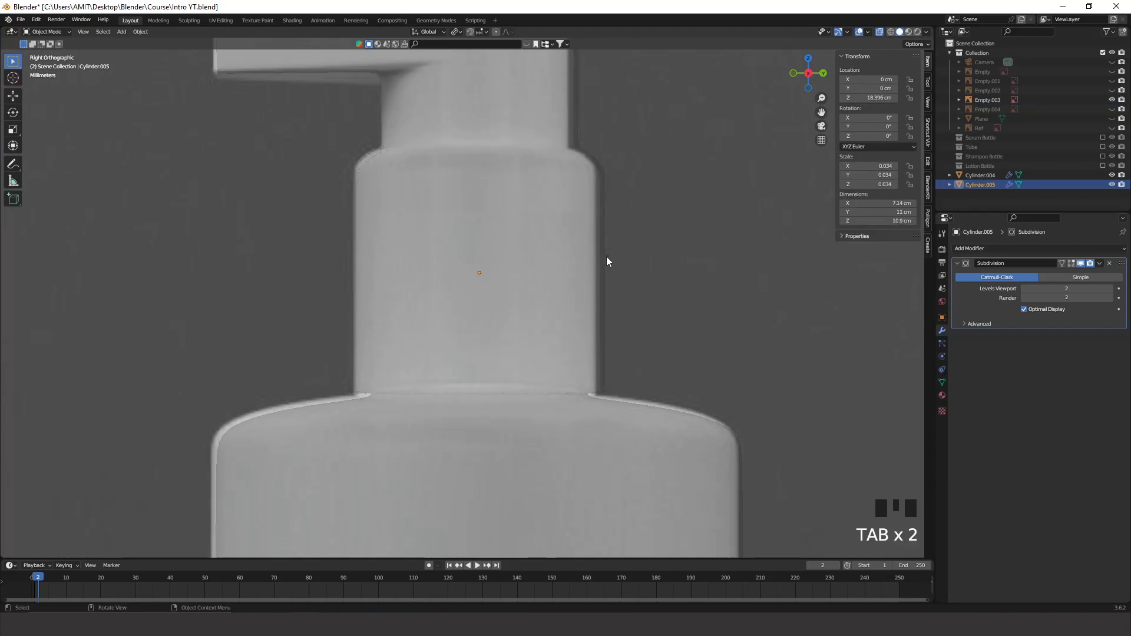
pyautogui.scroll(-5, 599, 259)
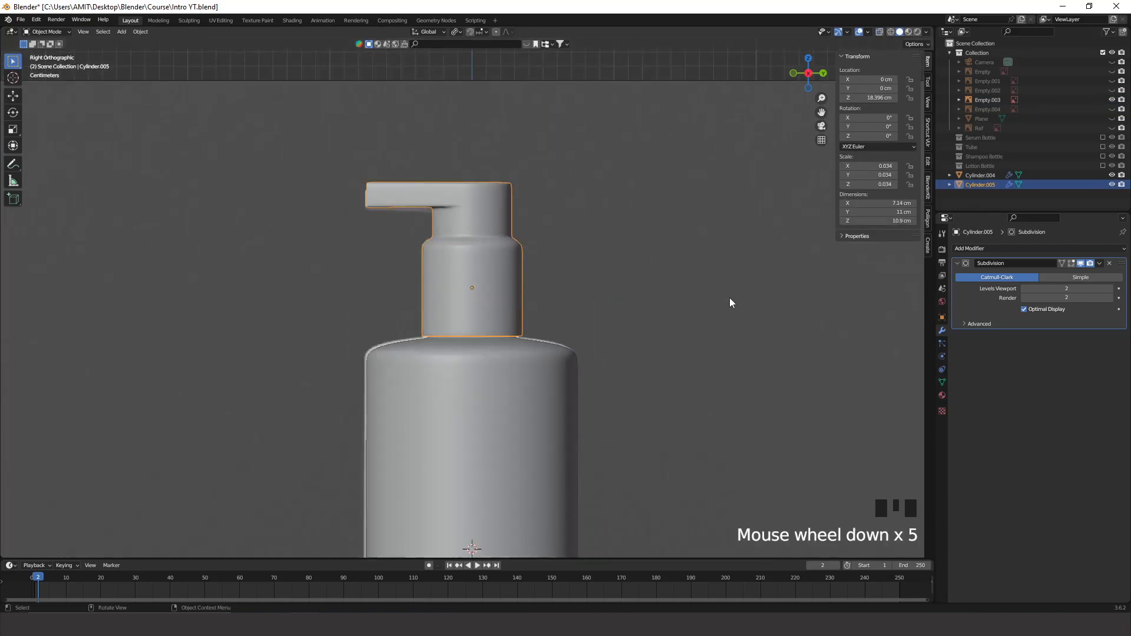
pyautogui.press('s')
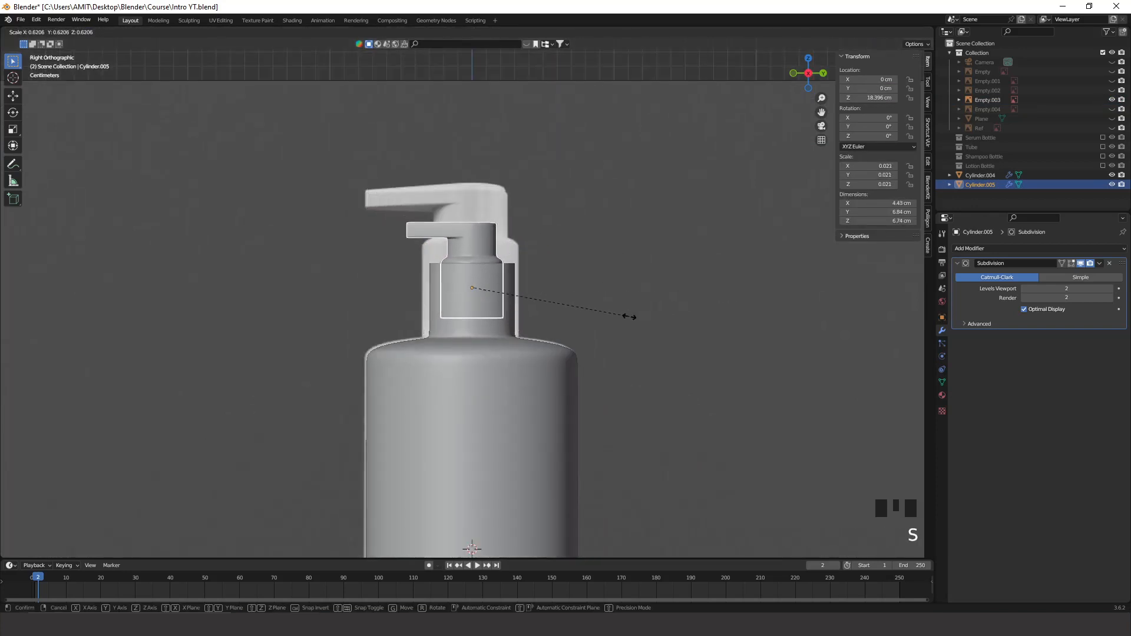
pyautogui.rightClick(692, 295)
pyautogui.rightClick(690, 300)
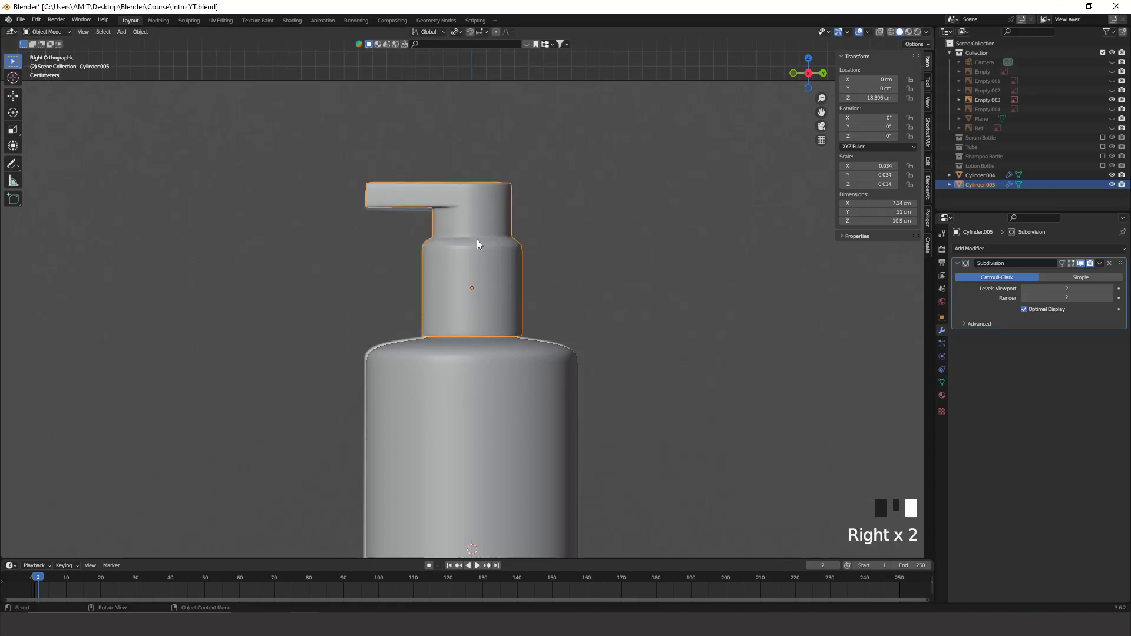
pyautogui.moveTo(479, 246); pyautogui.dragTo(503, 273, button='middle')
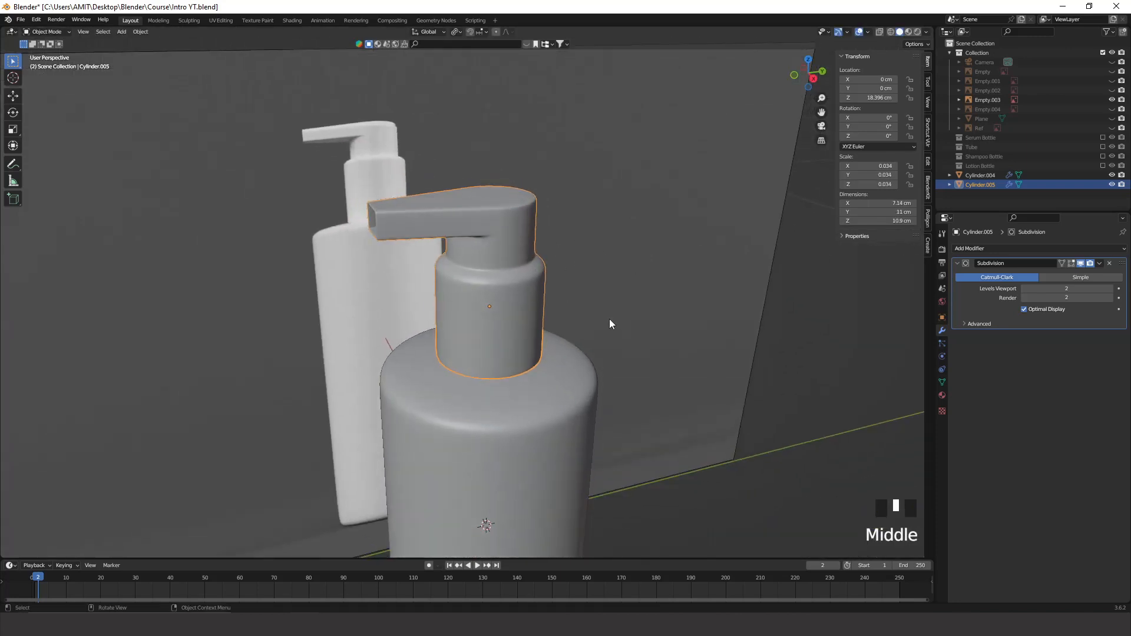
pyautogui.press('g')
pyautogui.press('y')
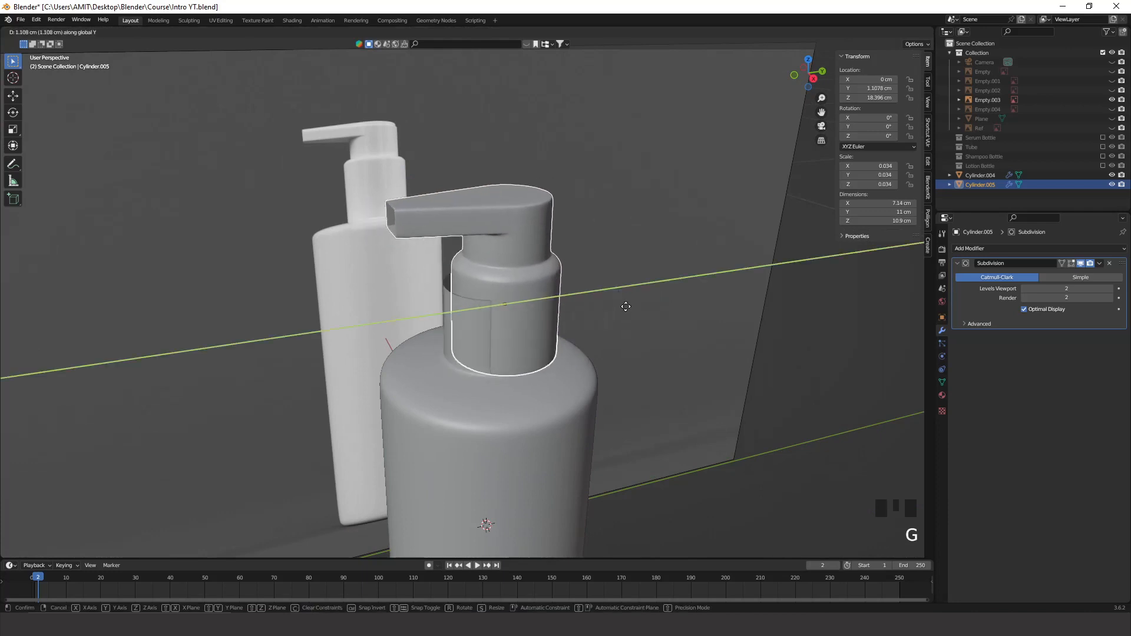
pyautogui.press('x')
pyautogui.press('Escape')
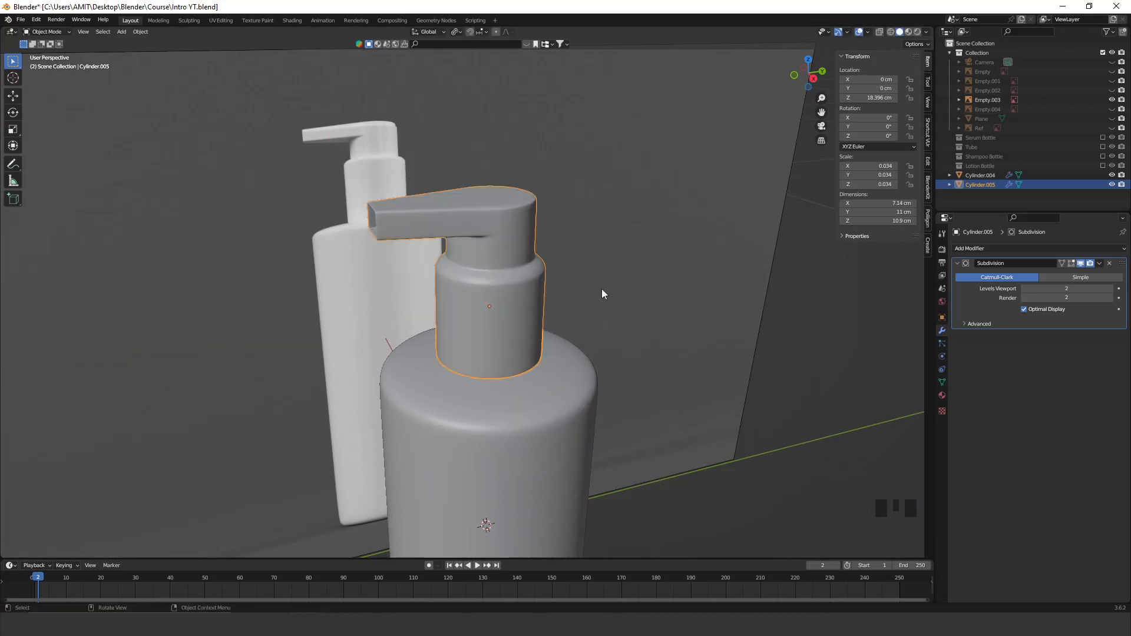
pyautogui.press('g')
pyautogui.press('z')
pyautogui.rightClick(570, 288)
# Scale the pump to 0.946 in X and Y, leaving its Z height locked.
pyautogui.keyDown('shift'); pyautogui.moveTo(616, 290); pyautogui.dragTo(699, 306, button='middle'); pyautogui.keyUp('shift')
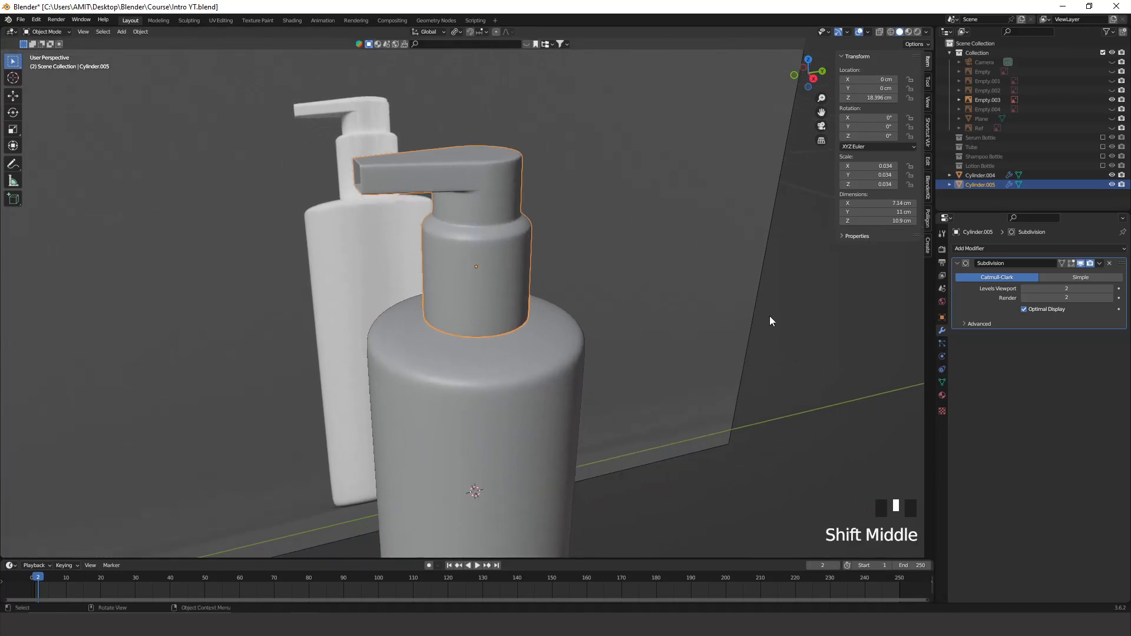
pyautogui.press('s')
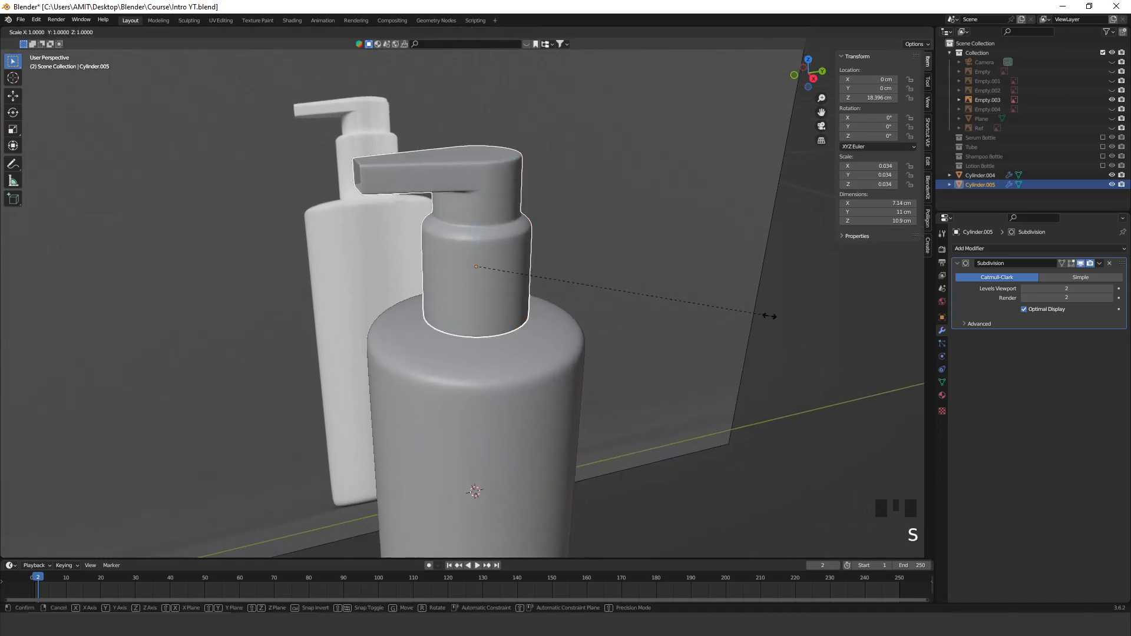
pyautogui.hotkey('shift', 'z')
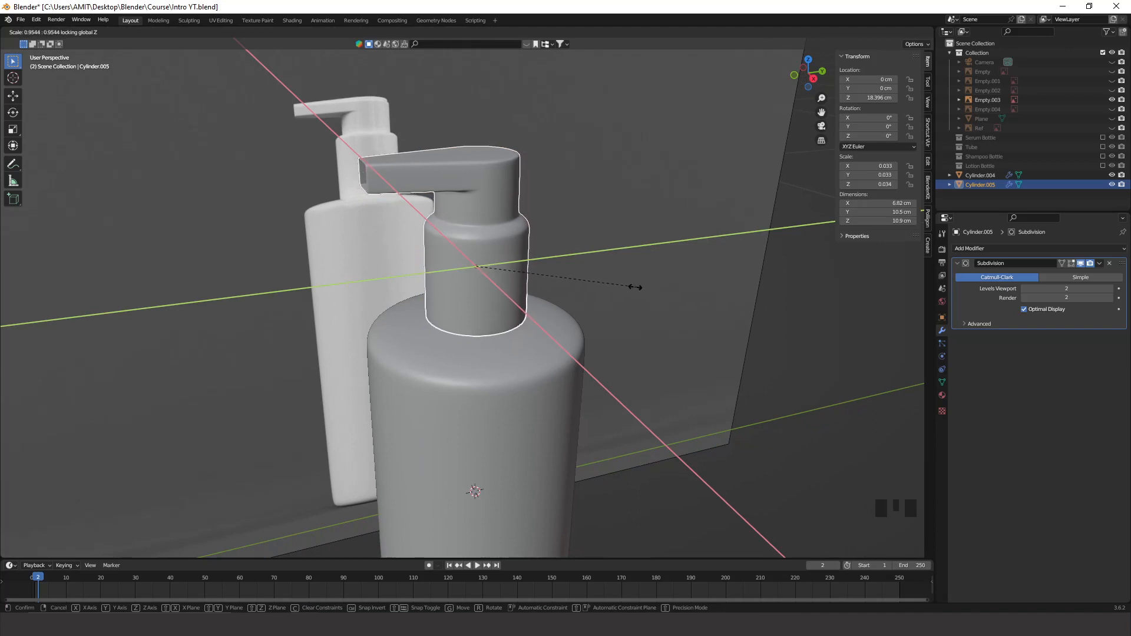
pyautogui.click(613, 286)
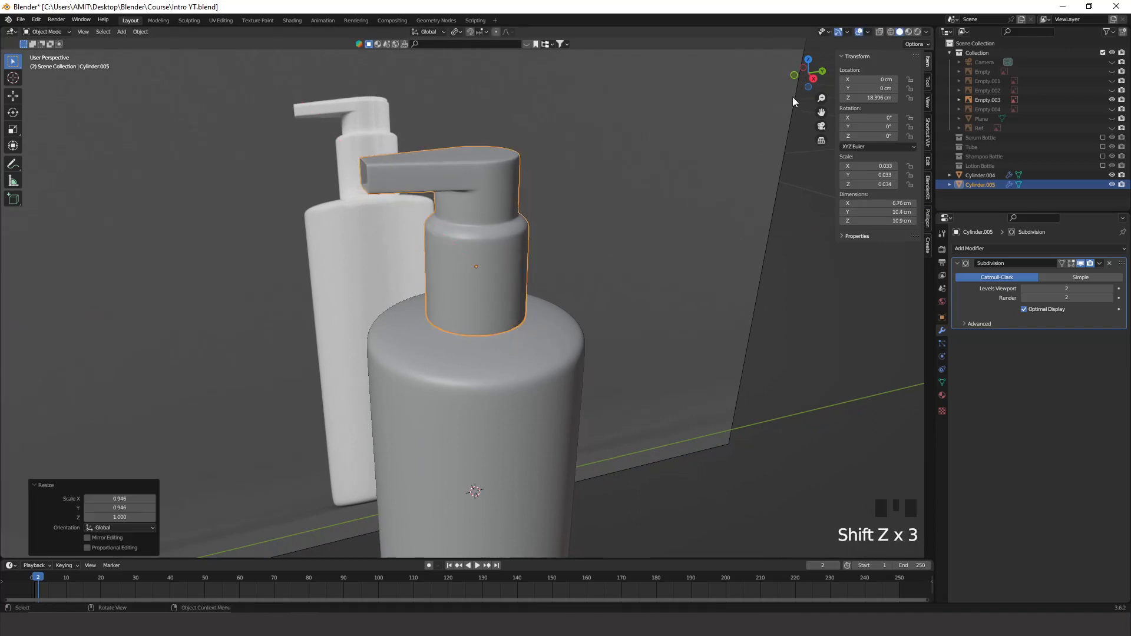
# Examine the narrowed pump collar and the bottle's shoulder against the reference in right orthographic X-ray and wireframe display.
pyautogui.click(813, 78)
pyautogui.hotkey('alt', 'z')
pyautogui.scroll(6, 539, 261)
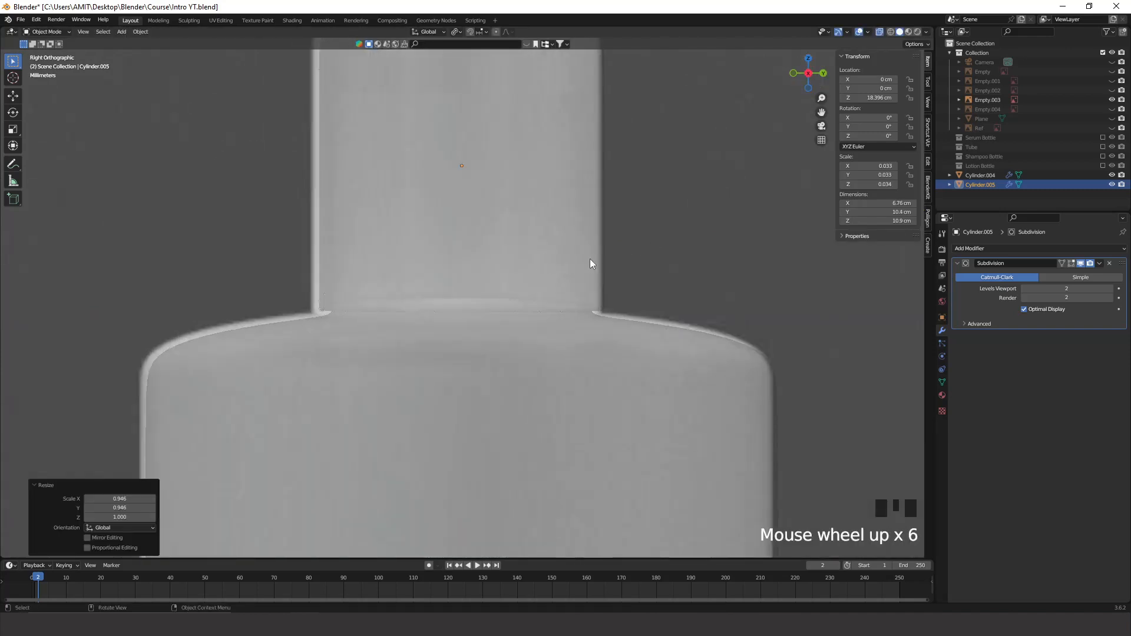
pyautogui.keyDown('shift'); pyautogui.moveTo(591, 262); pyautogui.dragTo(553, 417, button='middle'); pyautogui.keyUp('shift')
pyautogui.click(552, 416)
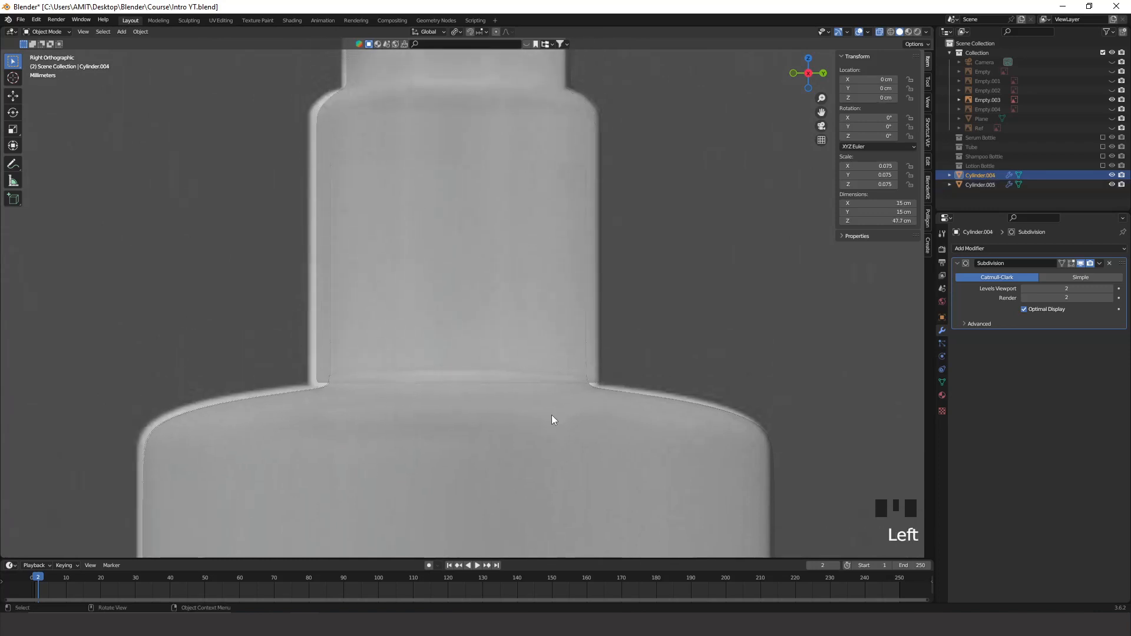
pyautogui.click(550, 192)
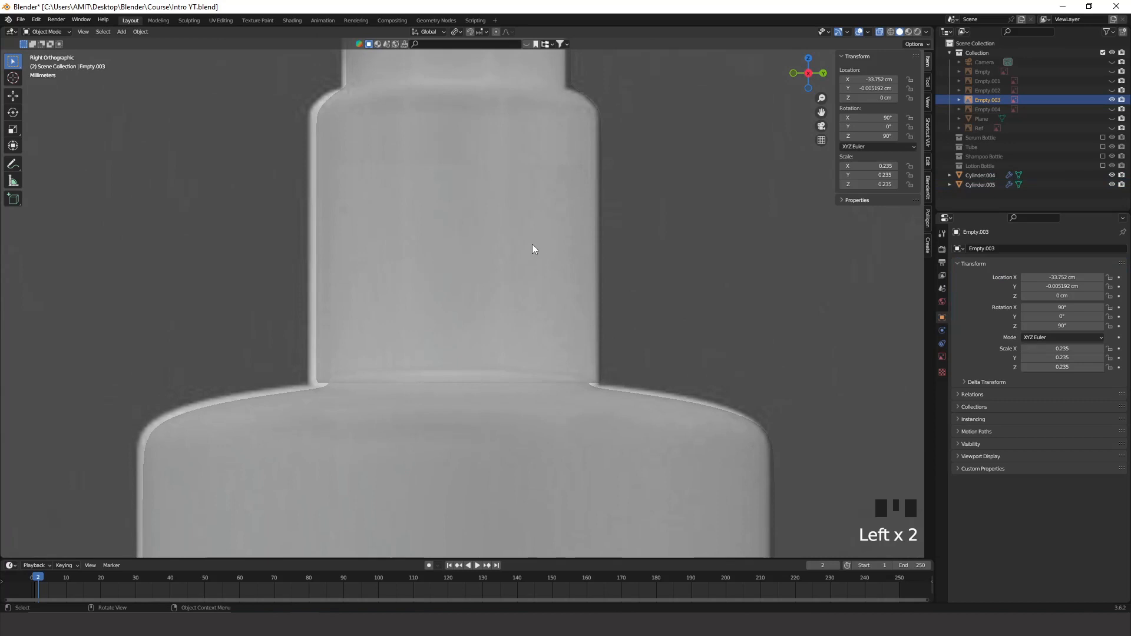
pyautogui.hotkey('shift', 'z')
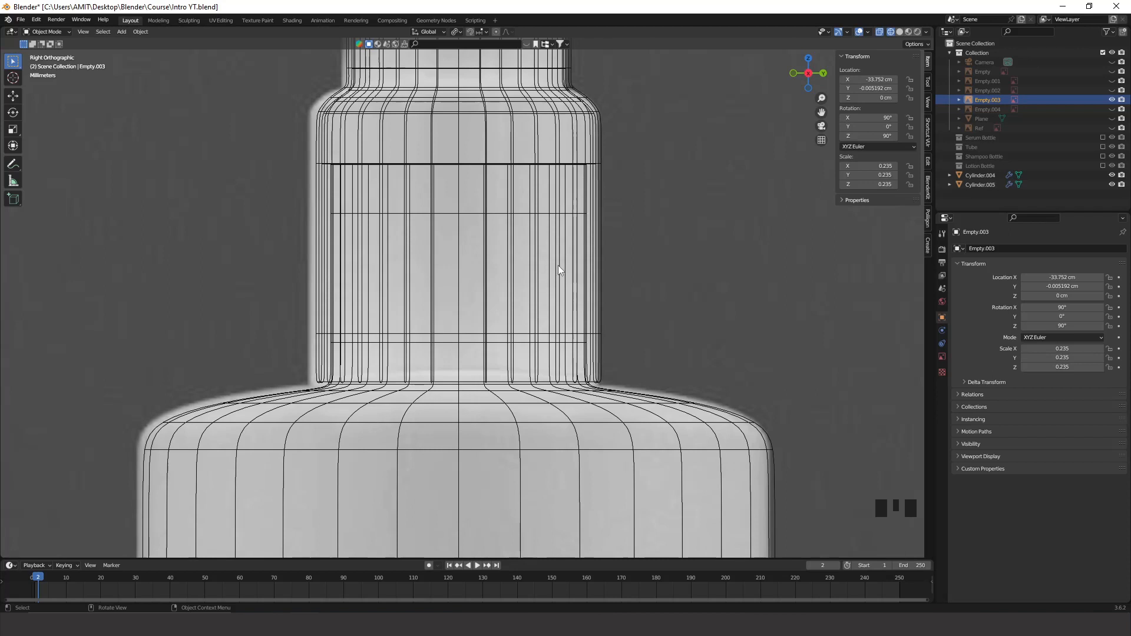
pyautogui.hotkey('alt', 'z')
pyautogui.keyDown('shift'); pyautogui.moveTo(561, 292); pyautogui.dragTo(562, 292, button='middle'); pyautogui.keyUp('shift')
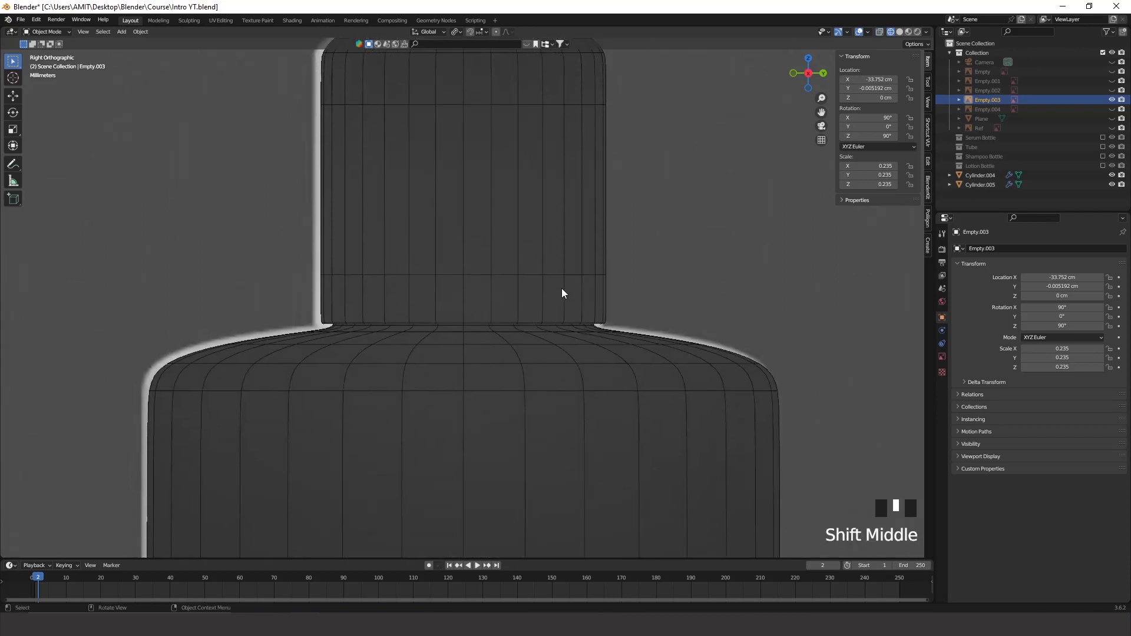
pyautogui.hotkey('alt', 'z')
pyautogui.scroll(-1, 510, 80)
pyautogui.click(545, 121)
pyautogui.press('g')
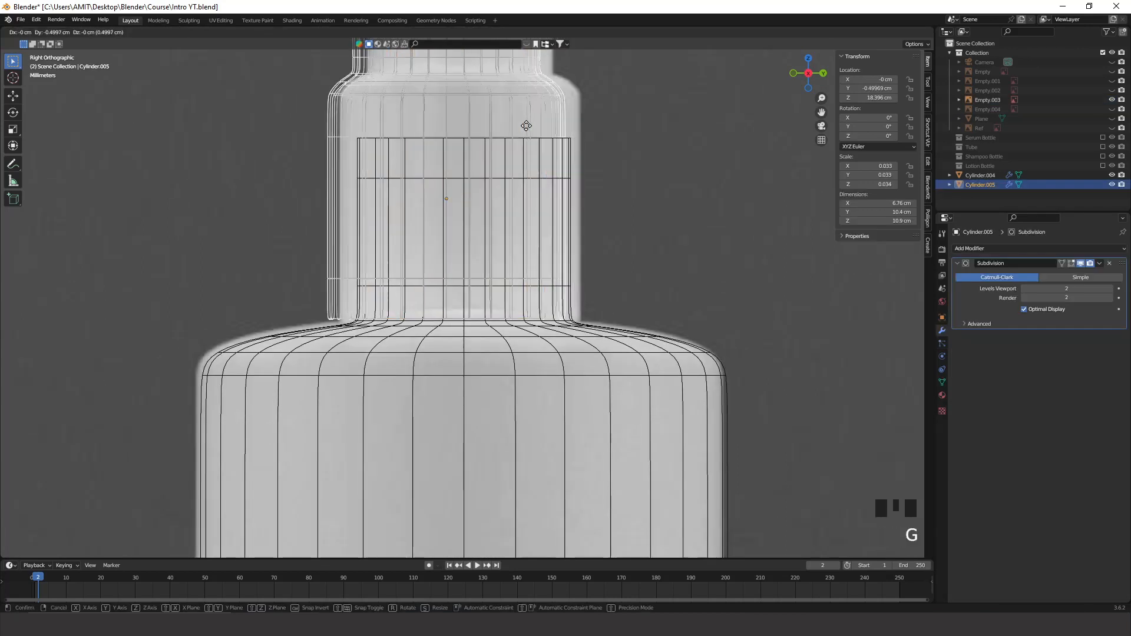
pyautogui.press('y')
pyautogui.rightClick(541, 128)
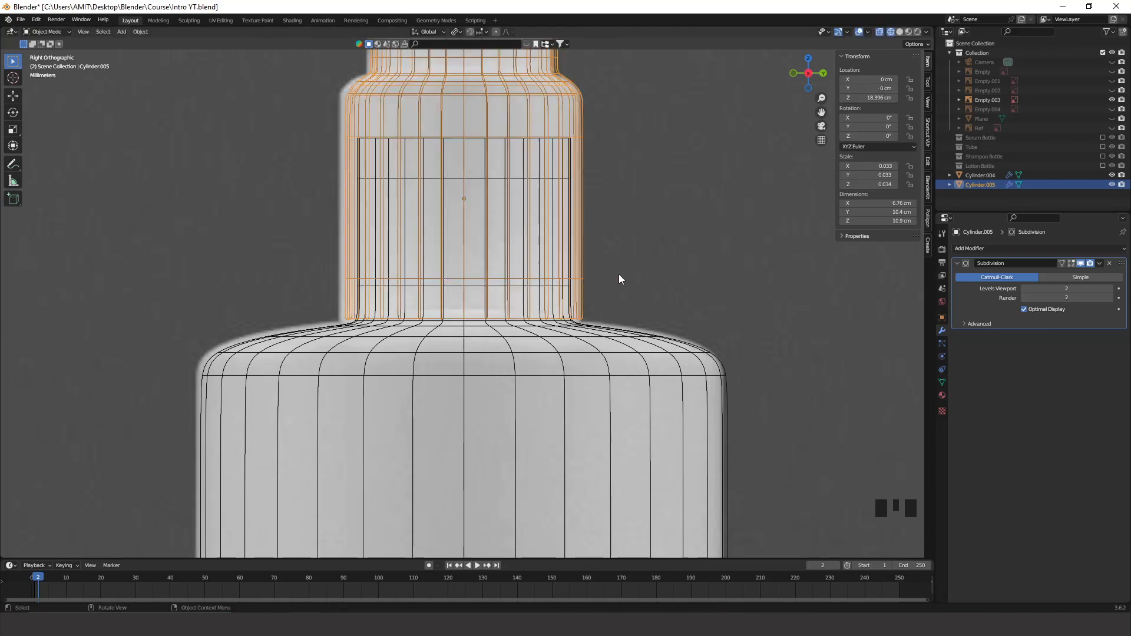
# Check the collar's side edges against the reference by alternating wireframe, X-ray and solid display.
pyautogui.hotkey('alt', 'z')
pyautogui.hotkey('alt', 'z')
pyautogui.hotkey('shift', 'z')
pyautogui.hotkey('shift', 'z')
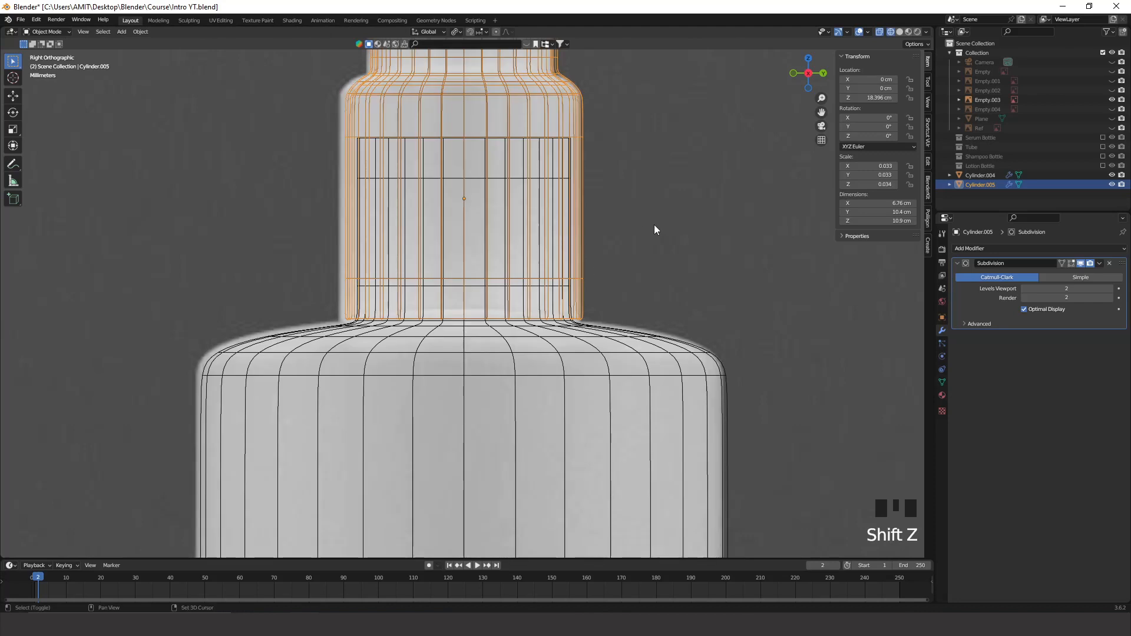
pyautogui.hotkey('shift', 'z')
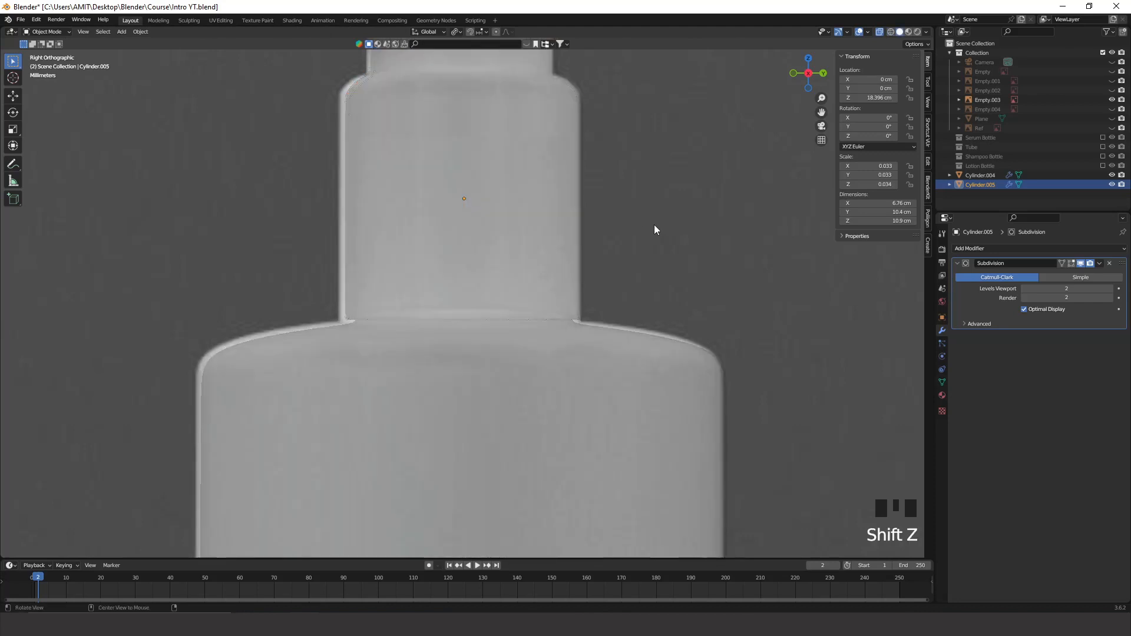
pyautogui.hotkey('alt', 'z')
pyautogui.click(646, 267)
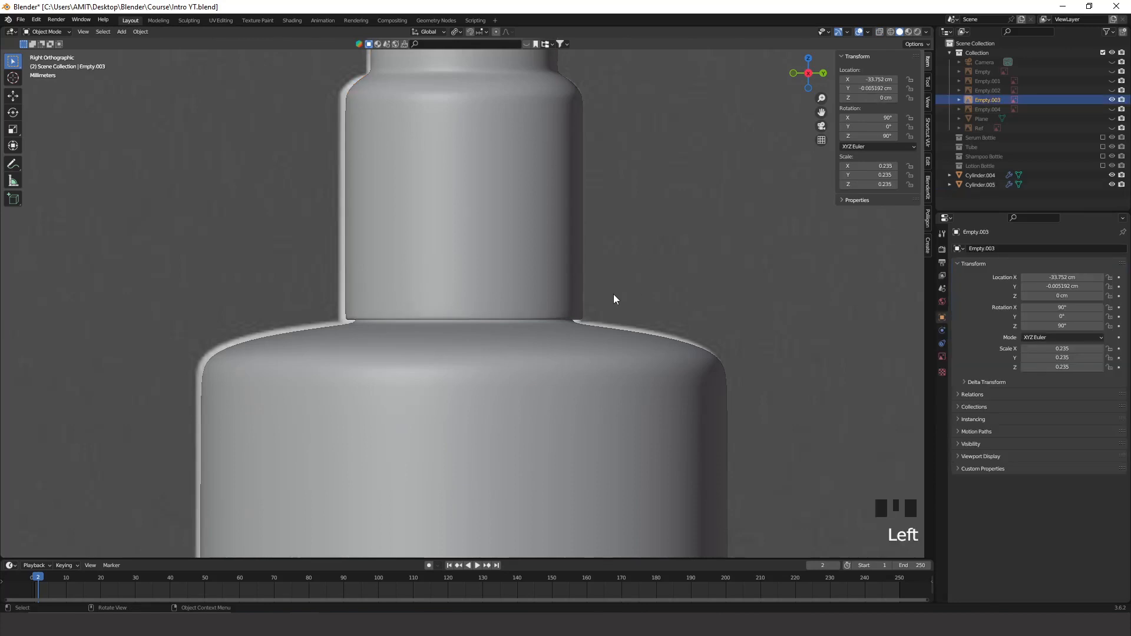
# Save the file and hide the reference image Empty.003.
pyautogui.hotkey('ctrl', 's')
pyautogui.scroll(-4, 602, 250)
pyautogui.scroll(-3, 602, 246)
pyautogui.click(619, 245)
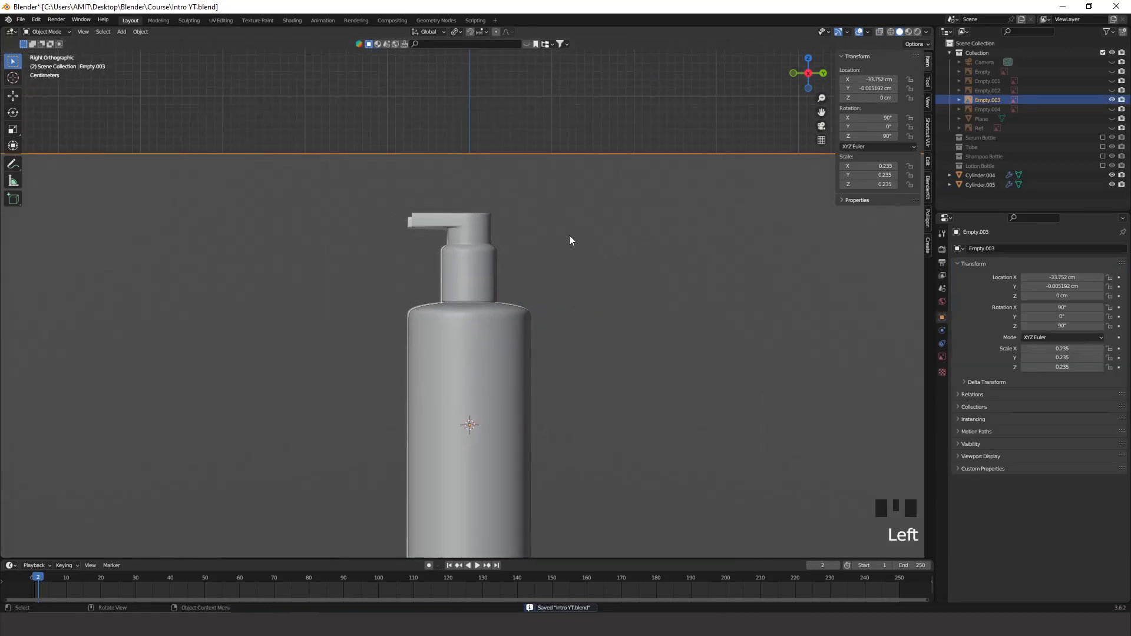
pyautogui.press('h')
# In the pump's Edit Mode, scale the edge loop where the neck meets the collar by 1.008.
pyautogui.click(508, 429)
pyautogui.scroll(7, 507, 430)
pyautogui.keyDown('shift'); pyautogui.moveTo(507, 429); pyautogui.dragTo(501, 325, button='middle'); pyautogui.keyUp('shift')
pyautogui.scroll(-6, 528, 232)
pyautogui.scroll(6, 528, 240)
pyautogui.scroll(6, 508, 336)
pyautogui.scroll(3, 522, 275)
pyautogui.click(502, 313)
pyautogui.press('Tab')
pyautogui.scroll(2, 508, 308)
pyautogui.hotkey('ctrl', 'r')
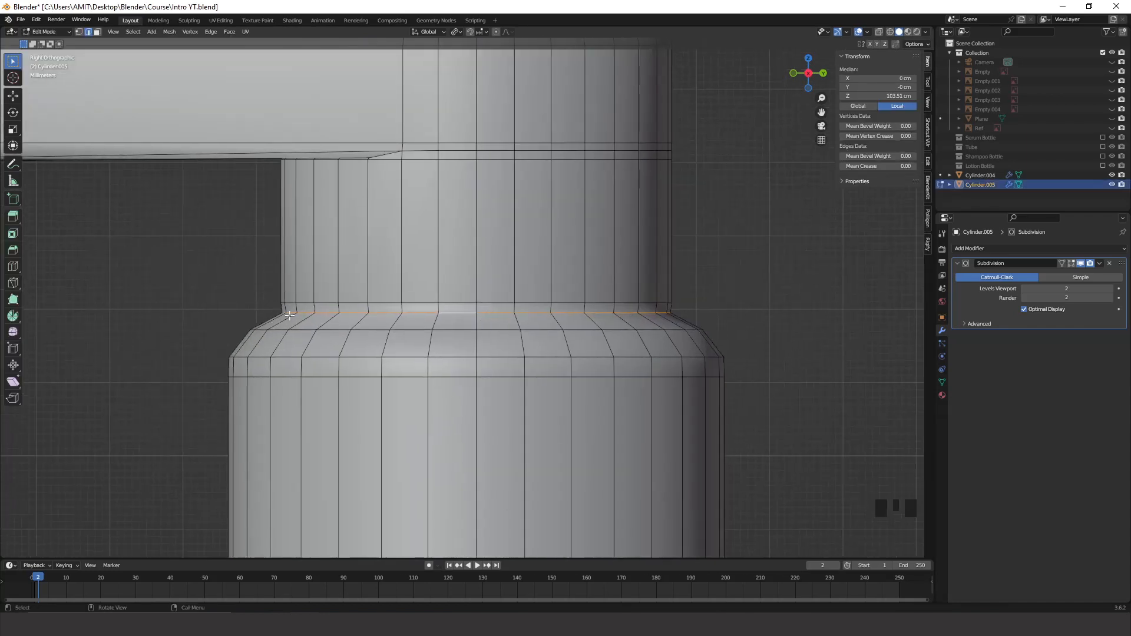
pyautogui.scroll(4, 289, 316)
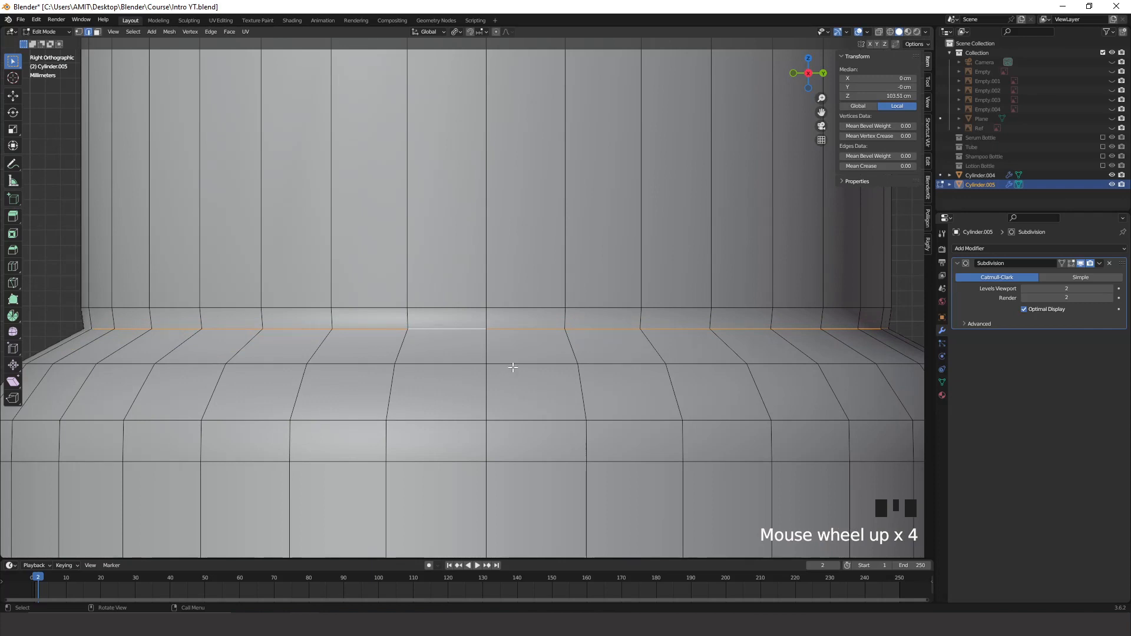
pyautogui.press('s')
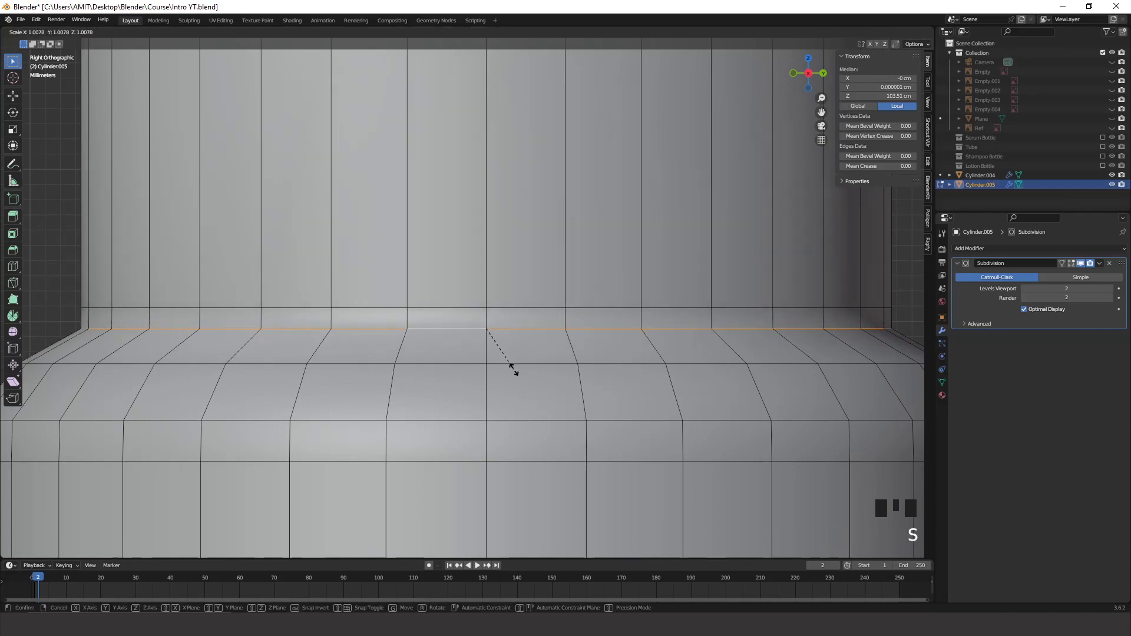
pyautogui.click(513, 369)
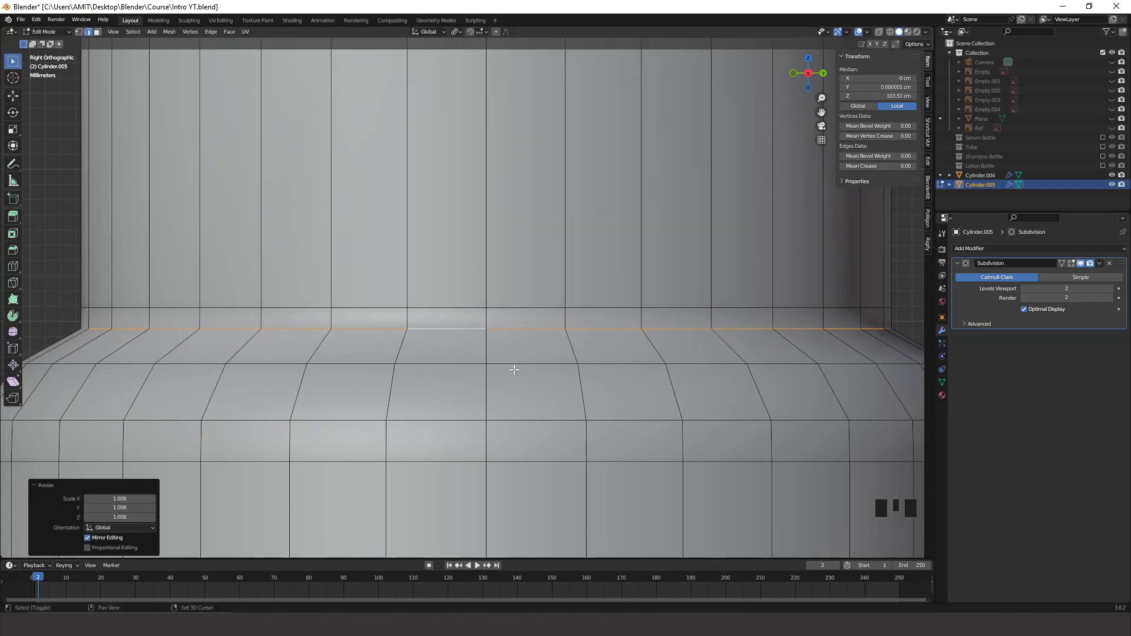
# Add a supporting loop cut on the collar's slope just below the neck's base and return to Object Mode.
pyautogui.hotkey('ctrl', 'r')
pyautogui.click(499, 342)
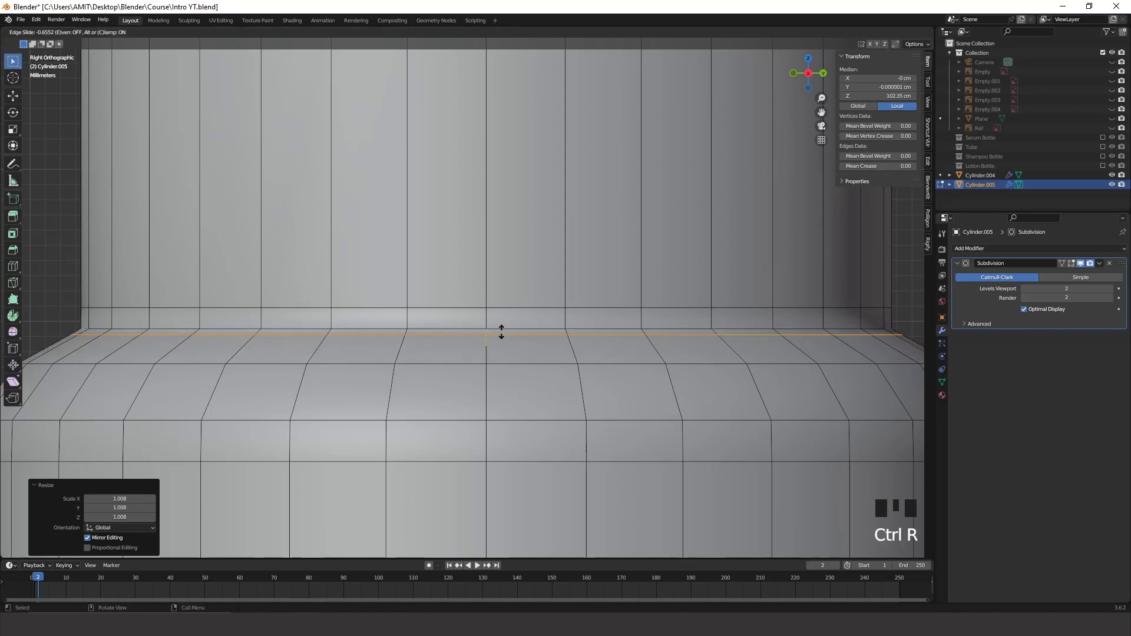
pyautogui.click(500, 331)
pyautogui.press('Tab')
pyautogui.scroll(-5, 504, 345)
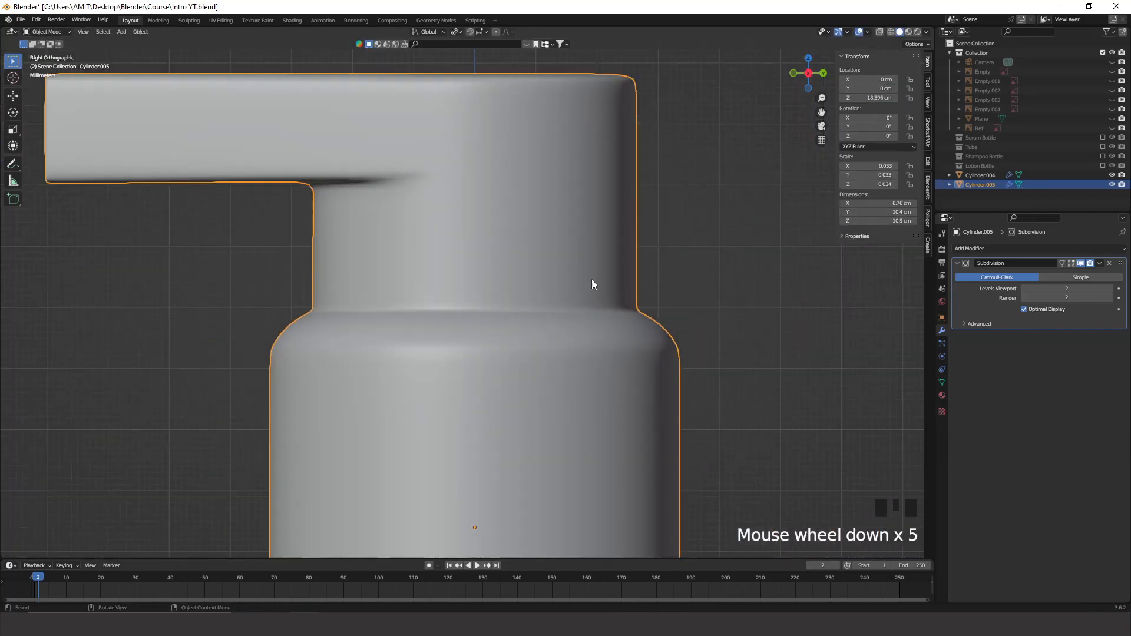
# Slide the edge loop above the neck's base down close to the collar crease, then return to Object Mode and deselect the pump.
pyautogui.scroll(4, 532, 307)
pyautogui.press('Tab')
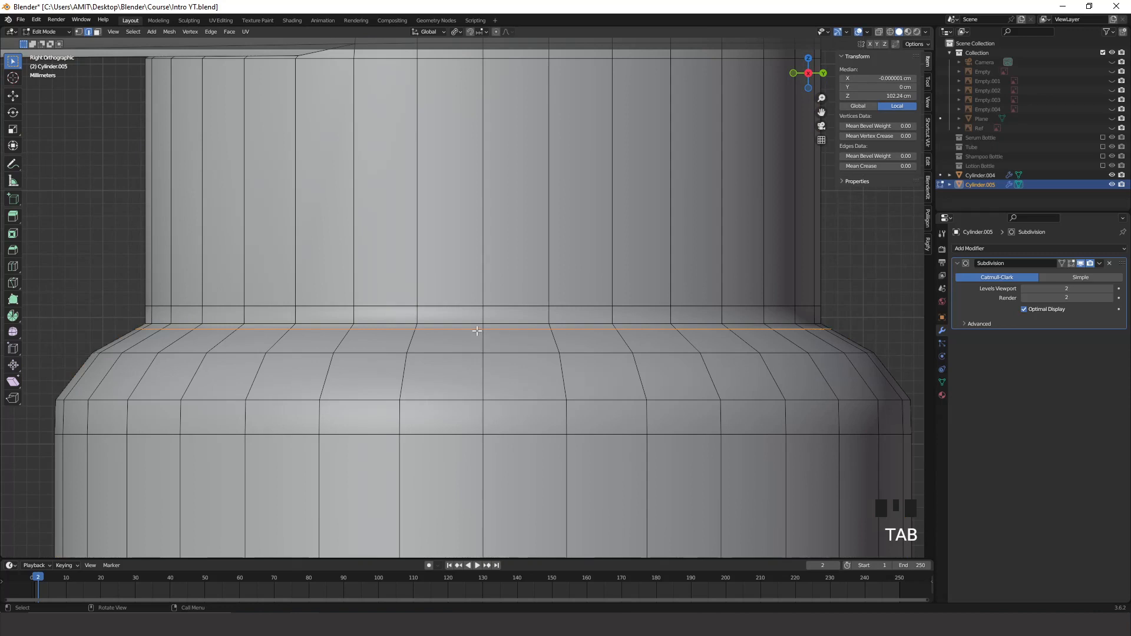
pyautogui.press('2')
pyautogui.click(451, 306)
pyautogui.doubleClick(451, 306)
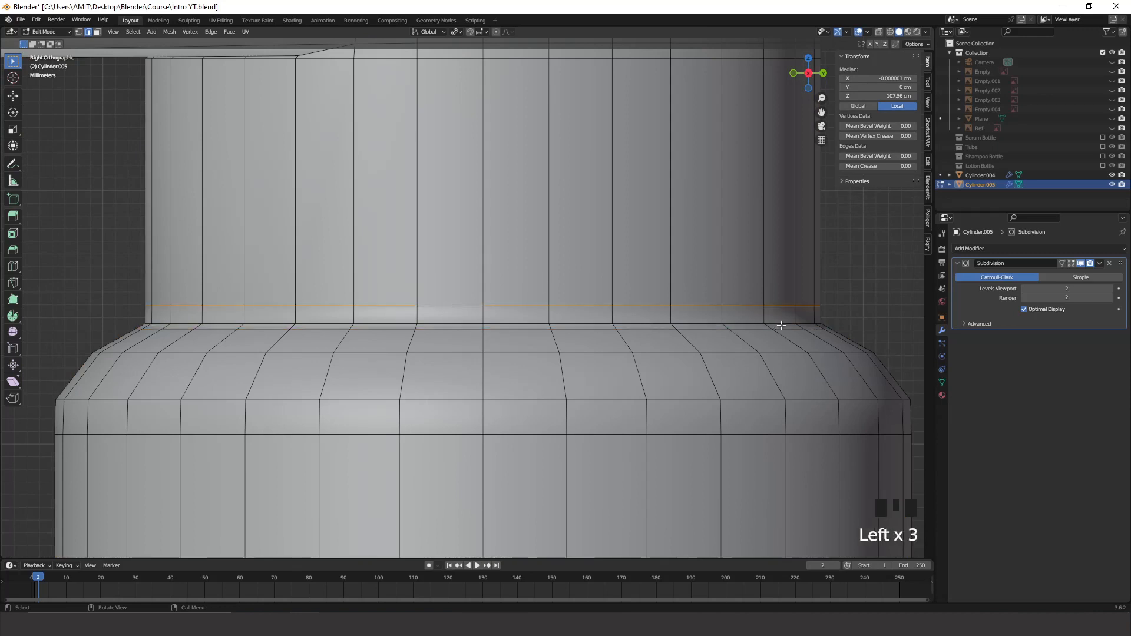
pyautogui.press('g')
pyautogui.press('g')
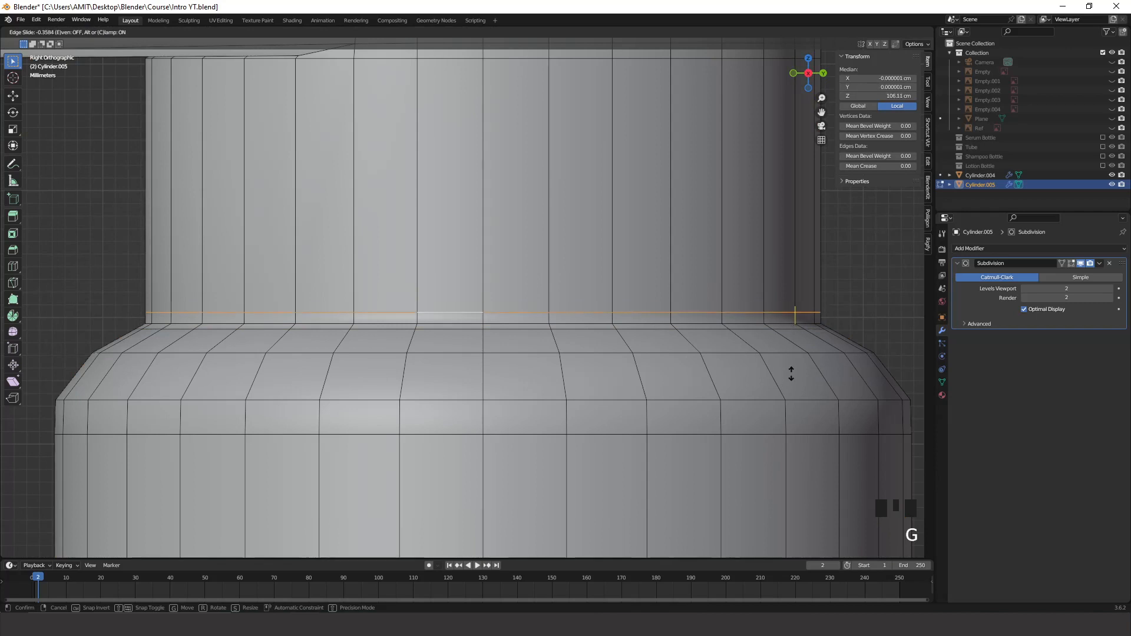
pyautogui.click(791, 405)
pyautogui.press('Tab')
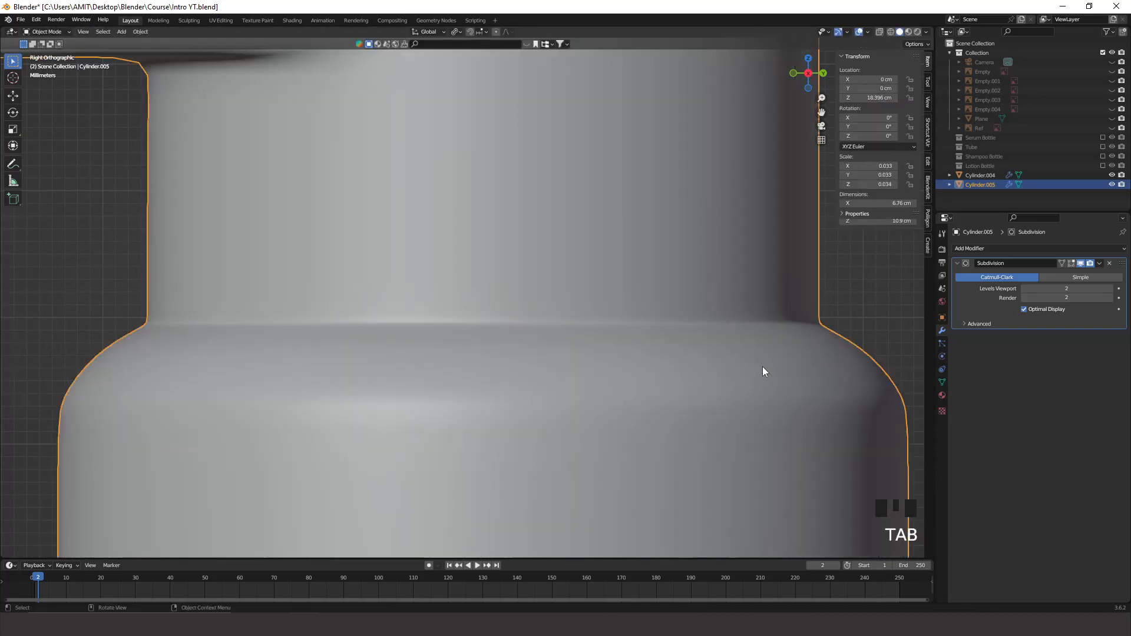
pyautogui.scroll(-6, 762, 366)
pyautogui.click(588, 269)
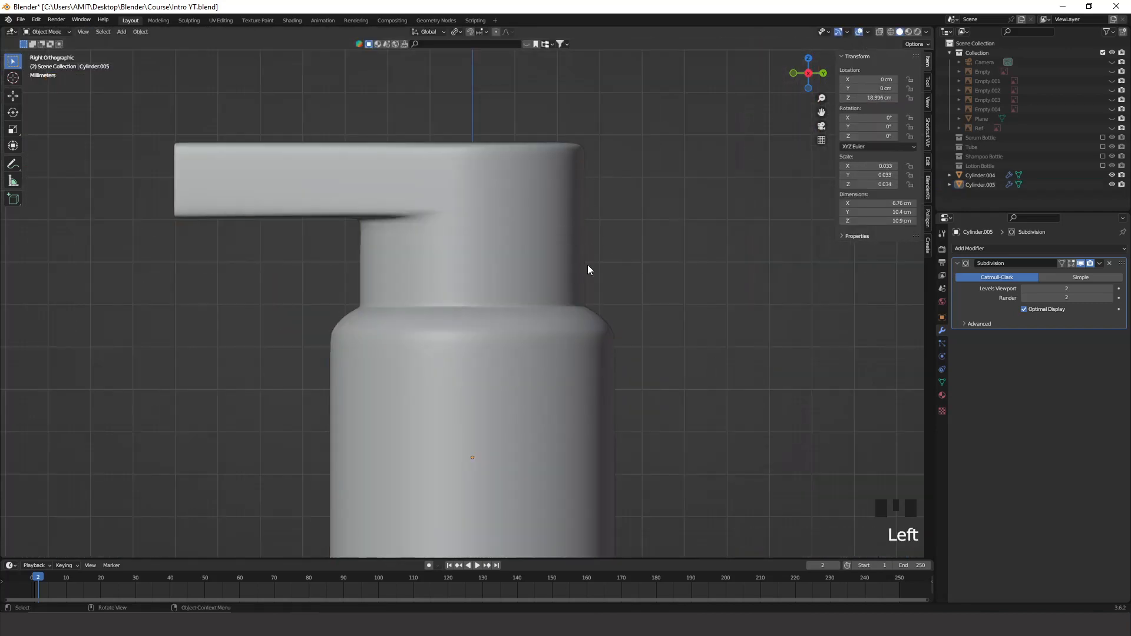
# Save the Intro YT.blend file.
pyautogui.hotkey('ctrl', 's')
pyautogui.scroll(-4, 588, 309)
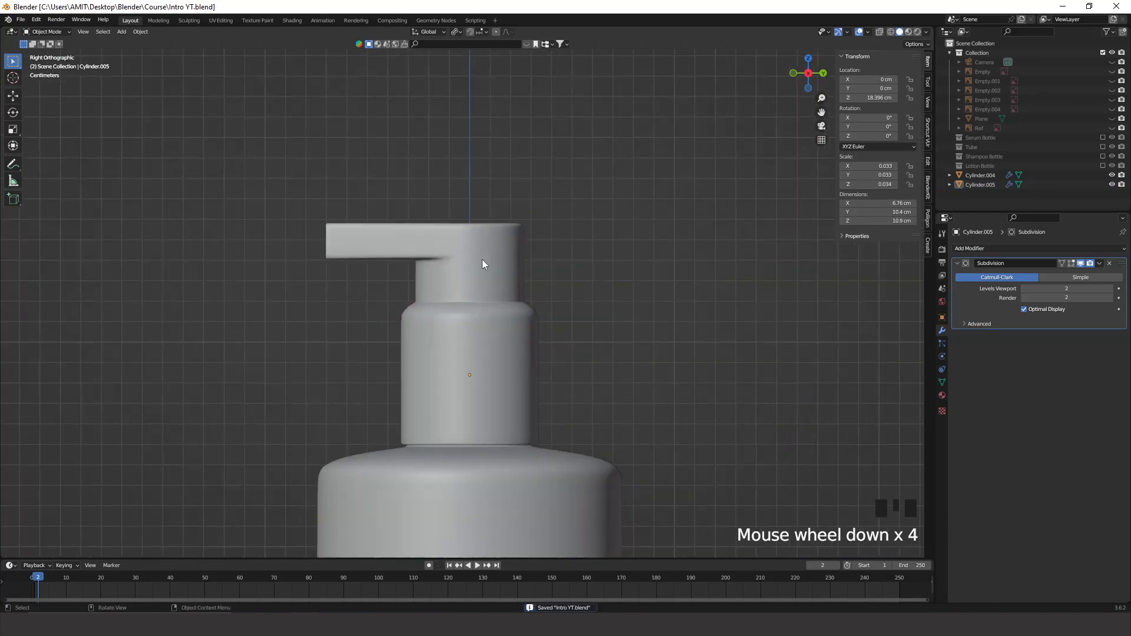
pyautogui.moveTo(482, 259); pyautogui.dragTo(507, 201, button='middle')
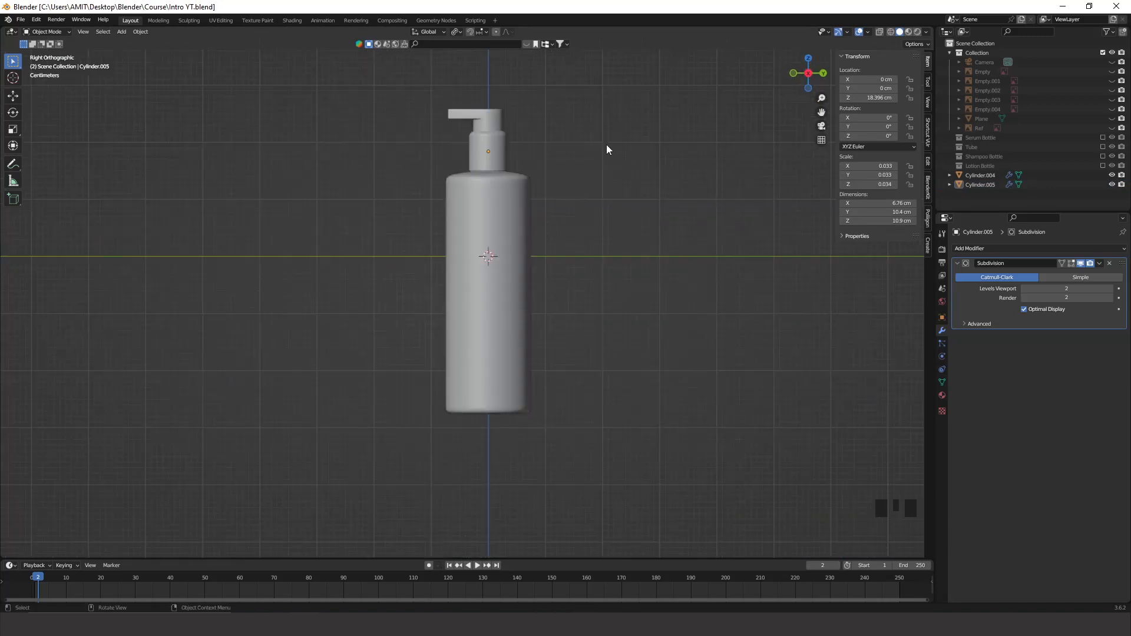
pyautogui.scroll(2, 606, 149)
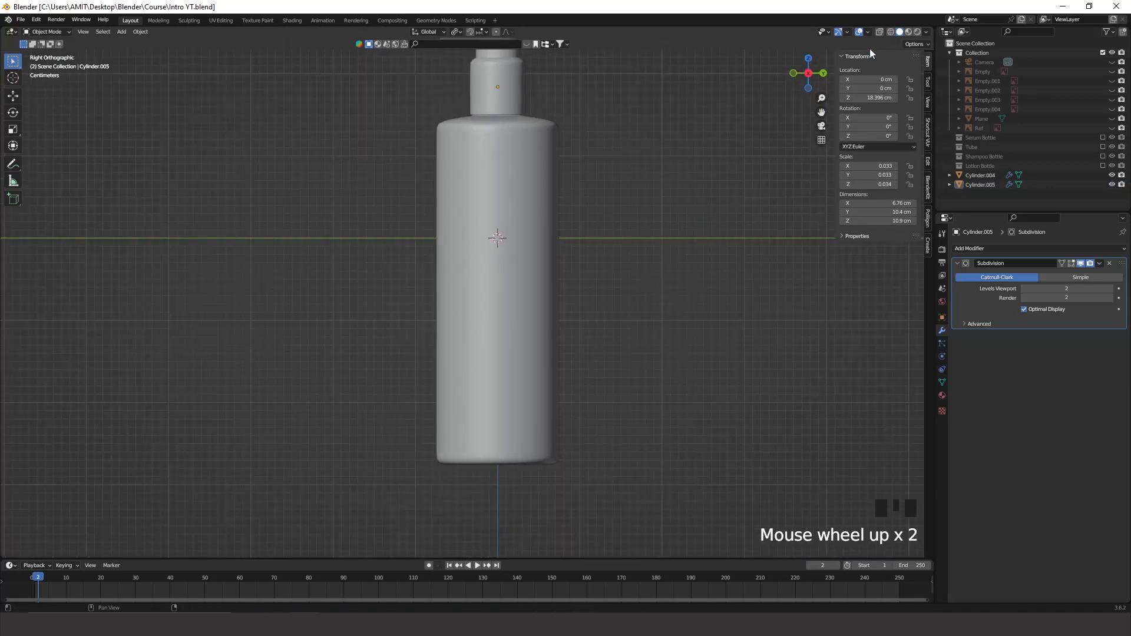
pyautogui.keyDown('shift'); pyautogui.moveTo(669, 151); pyautogui.dragTo(657, 243, button='middle'); pyautogui.keyUp('shift')
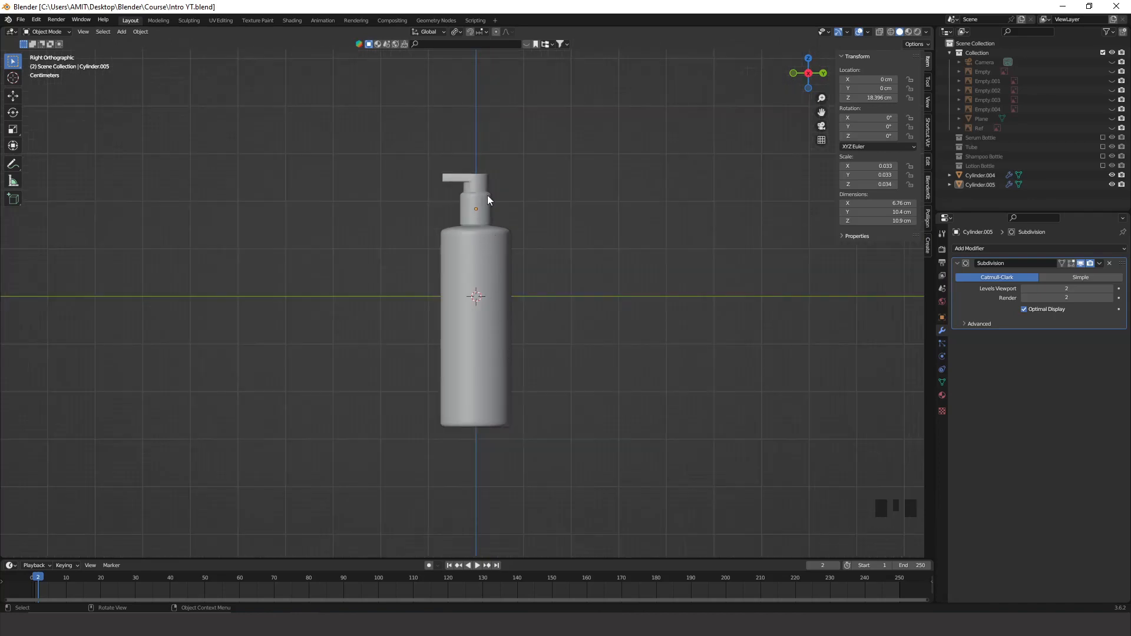
# Parent the pump to the bottle body with the Object parent type and clear the selection.
pyautogui.click(471, 202)
pyautogui.keyDown('shift'); pyautogui.click(492, 298); pyautogui.keyUp('shift')
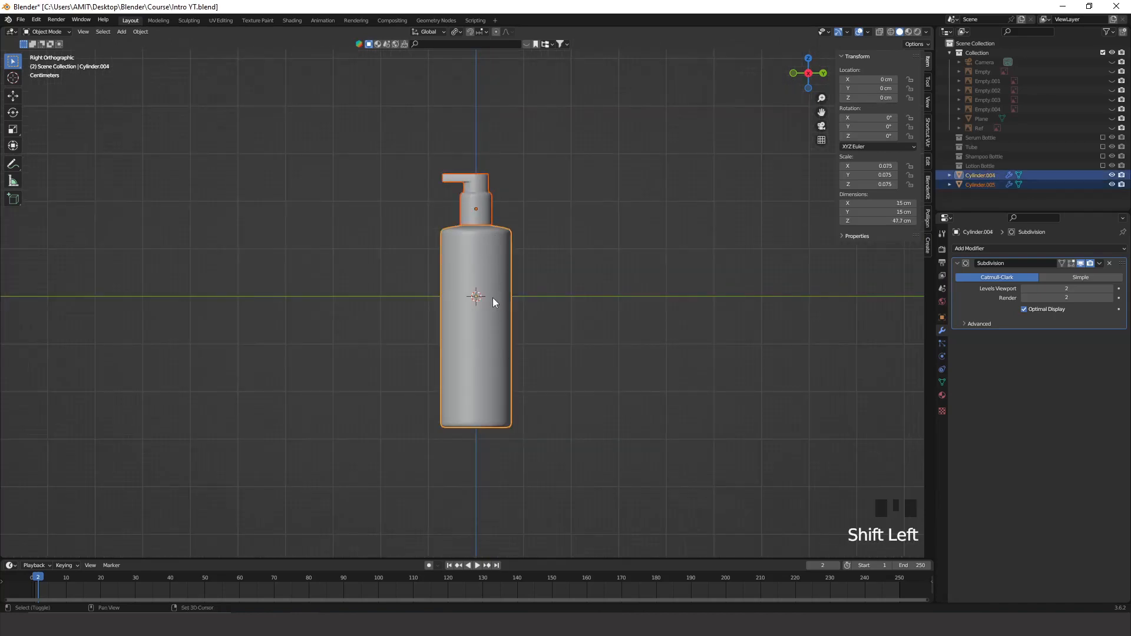
pyautogui.rightClick(497, 240)
pyautogui.moveTo(485, 383)
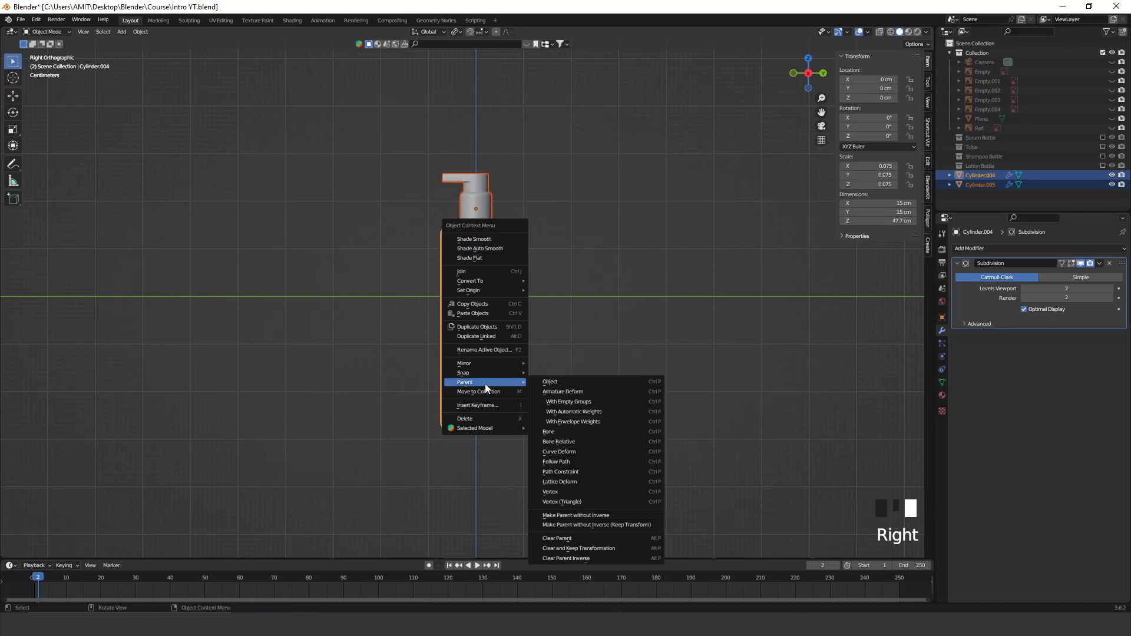
pyautogui.click(548, 383)
pyautogui.click(582, 296)
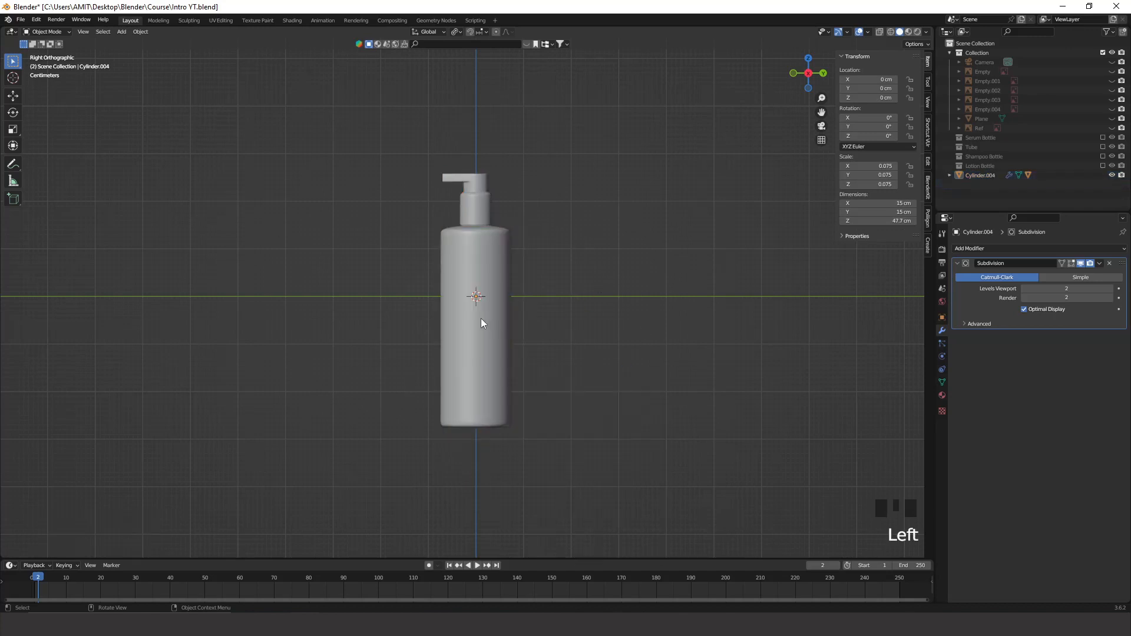
# Try moving the bottle body to test whether the pump follows it, and cancel the move.
pyautogui.click(481, 318)
pyautogui.press('g')
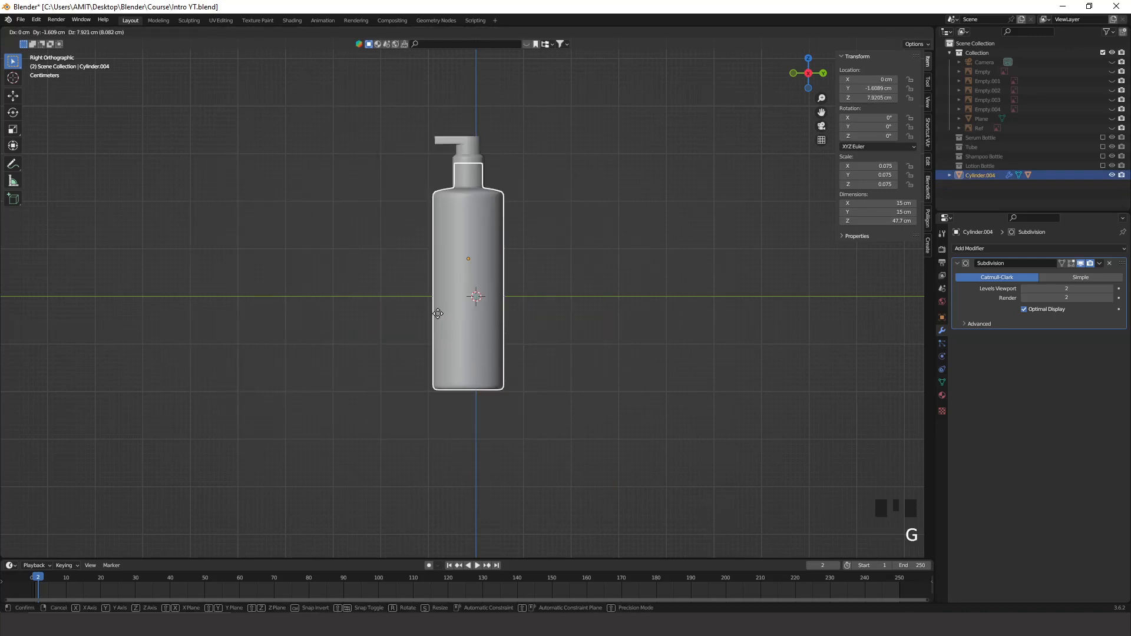
pyautogui.rightClick(551, 269)
# Move the pump and bottle body together into a new collection named Shampoo Bottle 2 and deselect them.
pyautogui.click(492, 197)
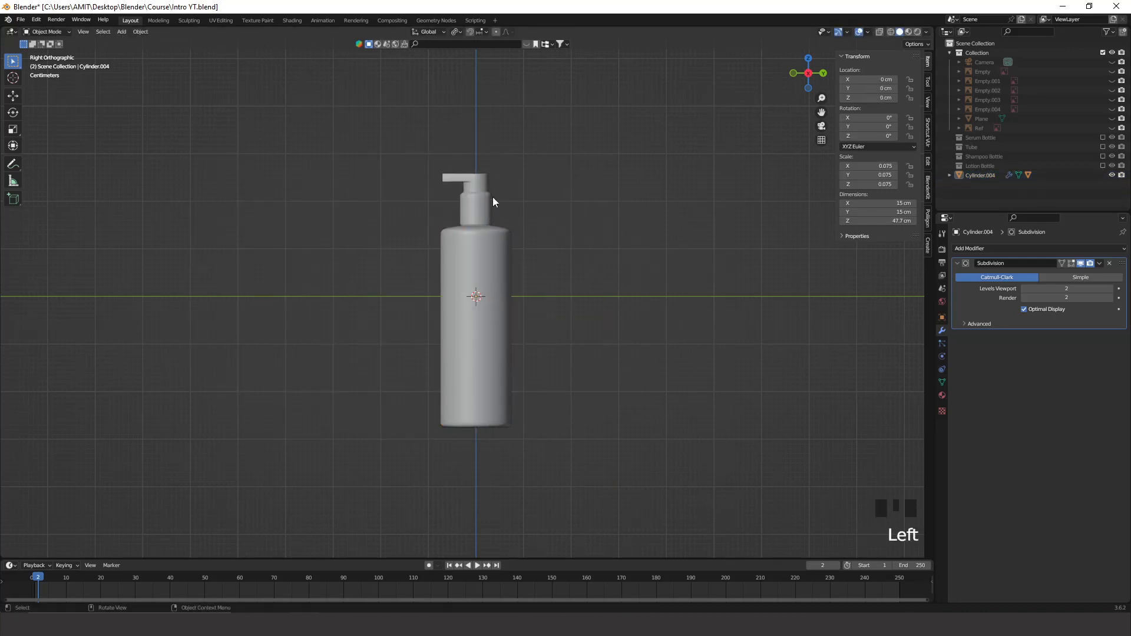
pyautogui.click(491, 197)
pyautogui.keyDown('shift'); pyautogui.click(488, 256); pyautogui.keyUp('shift')
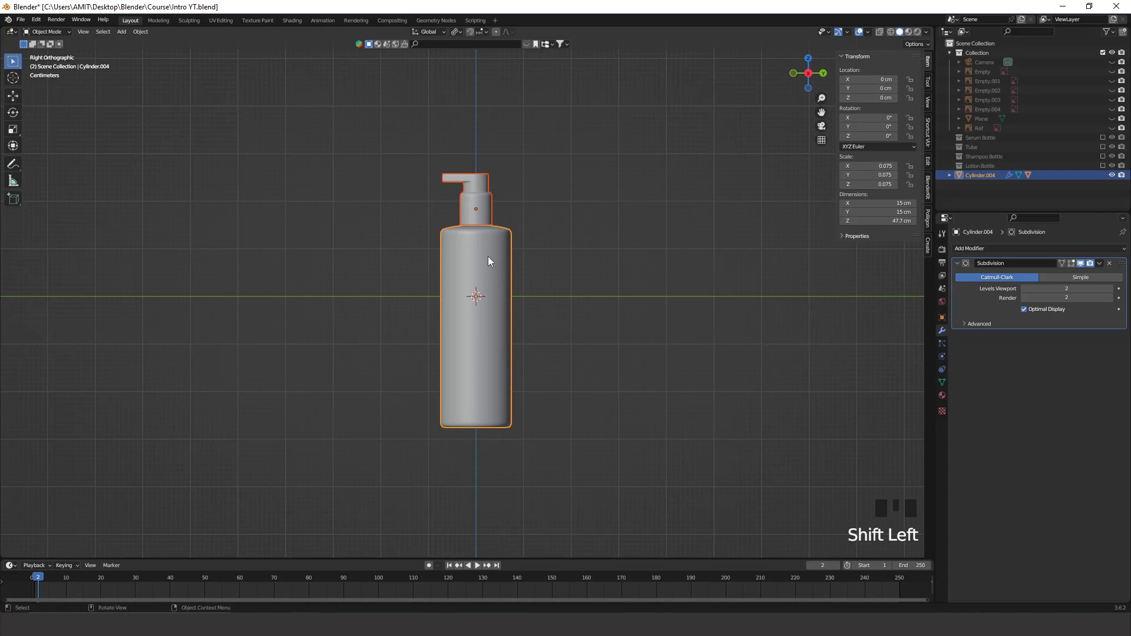
pyautogui.rightClick(488, 256)
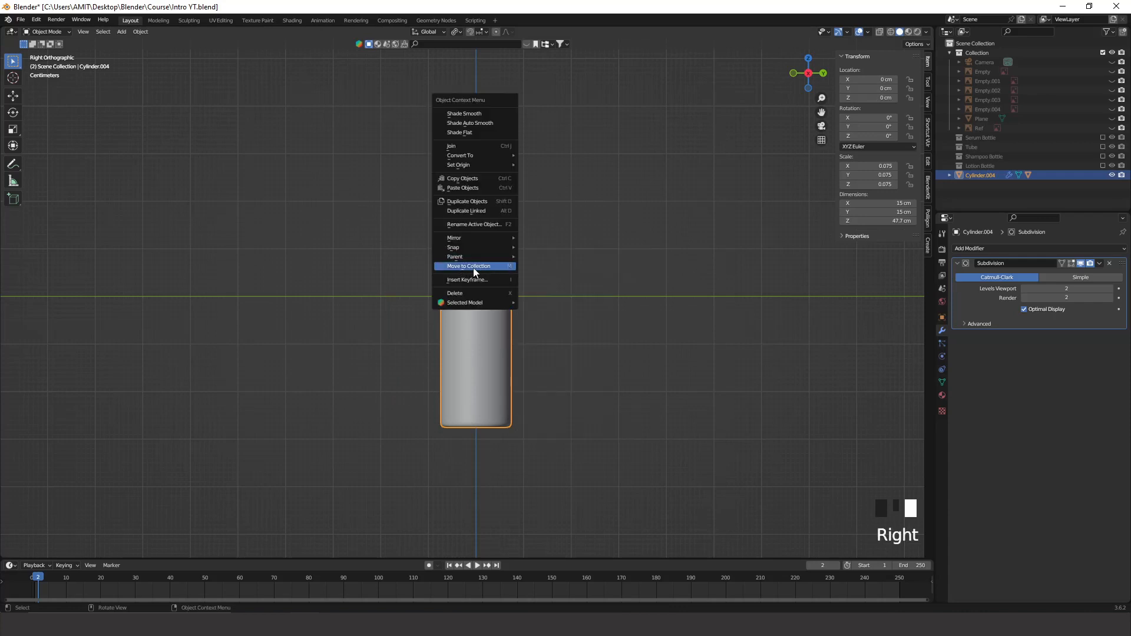
pyautogui.click(472, 268)
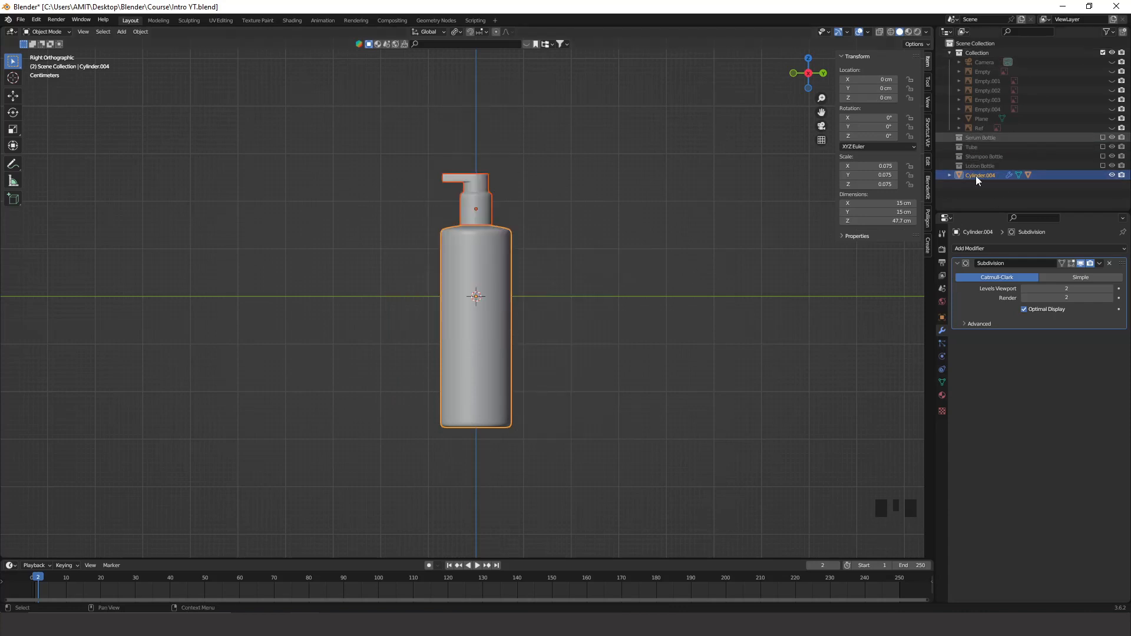
pyautogui.rightClick(468, 256)
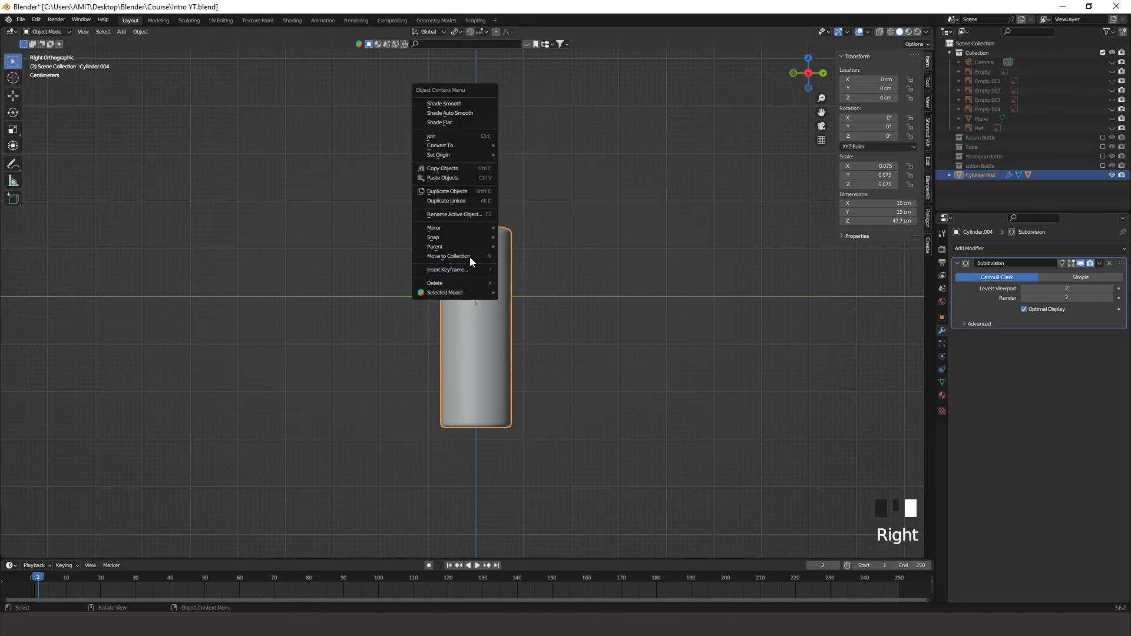
pyautogui.rightClick(469, 262)
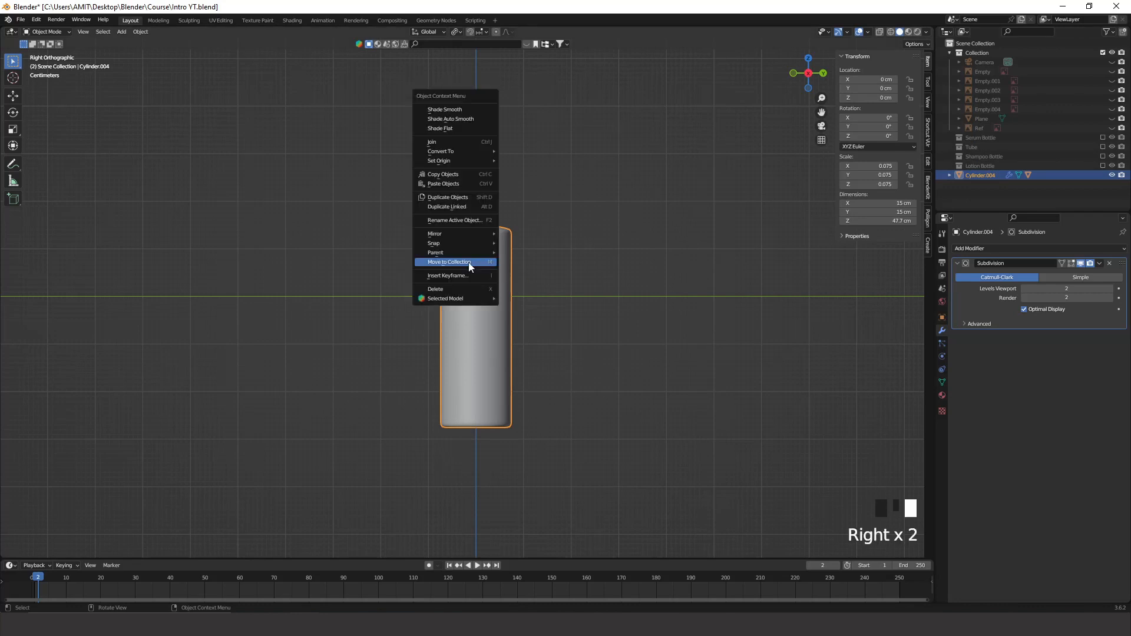
pyautogui.click(469, 262)
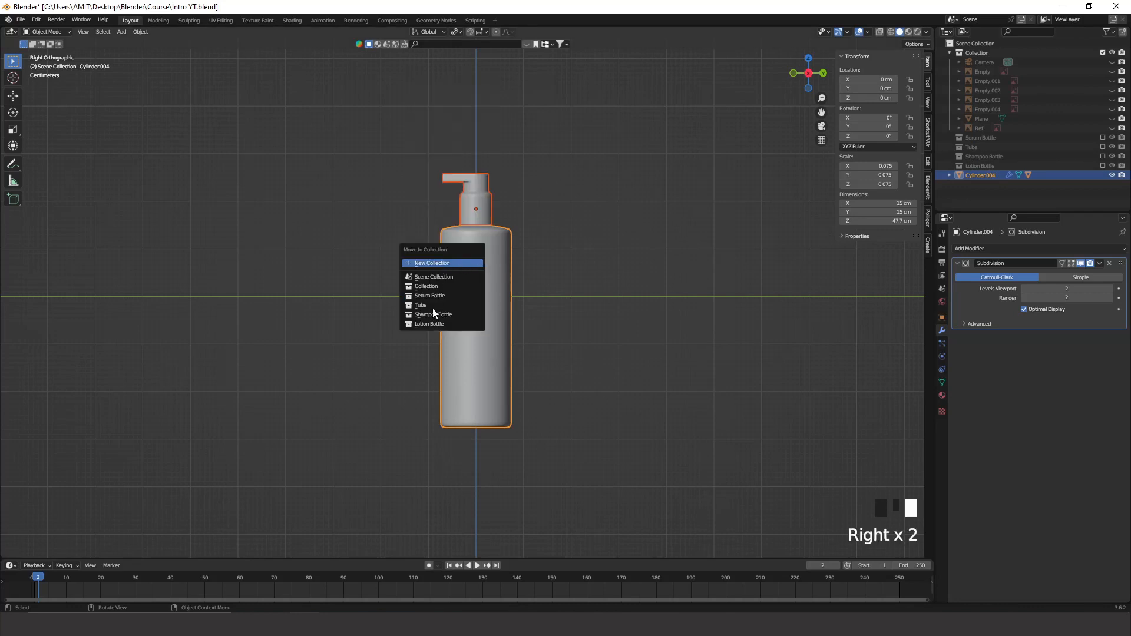
pyautogui.click(463, 264)
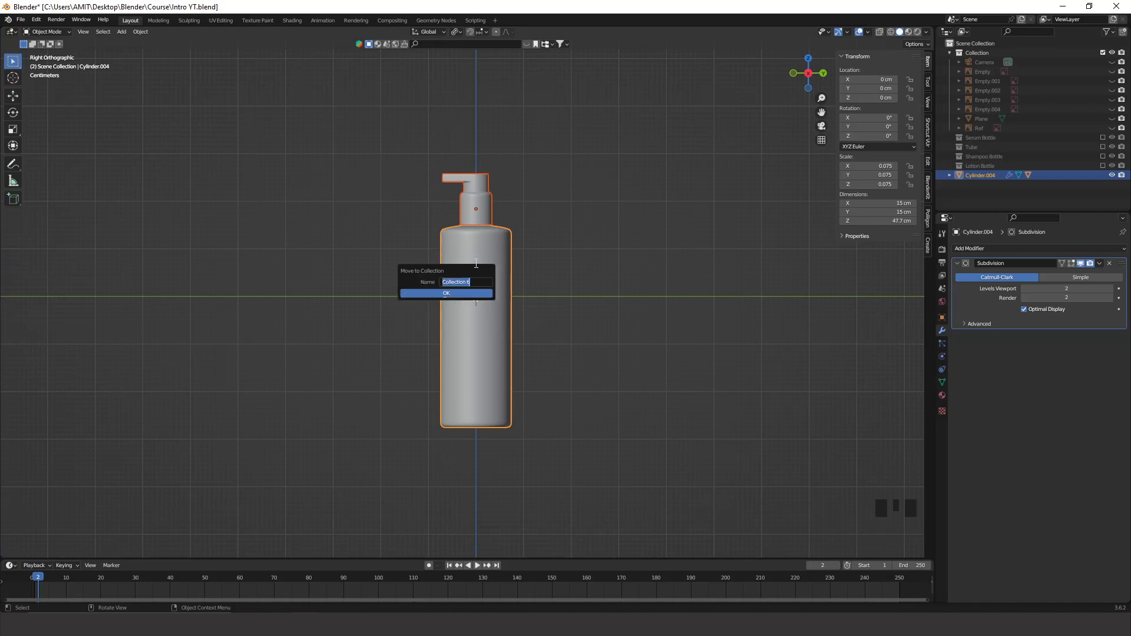
pyautogui.write('Shampoo Bottle 2')
pyautogui.click(474, 292)
pyautogui.click(547, 287)
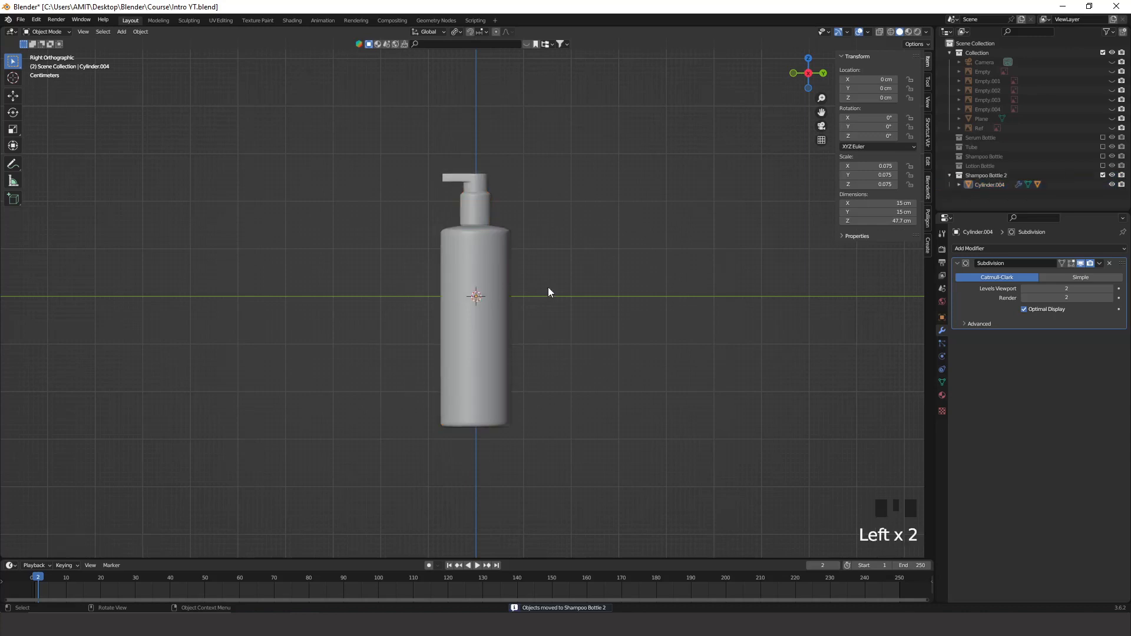
# Split the 3D viewport vertically into a wide and a narrow view, and hide the narrow view's sidebar and toolbar.
pyautogui.scroll(1, 580, 228)
pyautogui.keyDown('shift'); pyautogui.moveTo(580, 227); pyautogui.dragTo(408, 298, button='middle'); pyautogui.keyUp('shift')
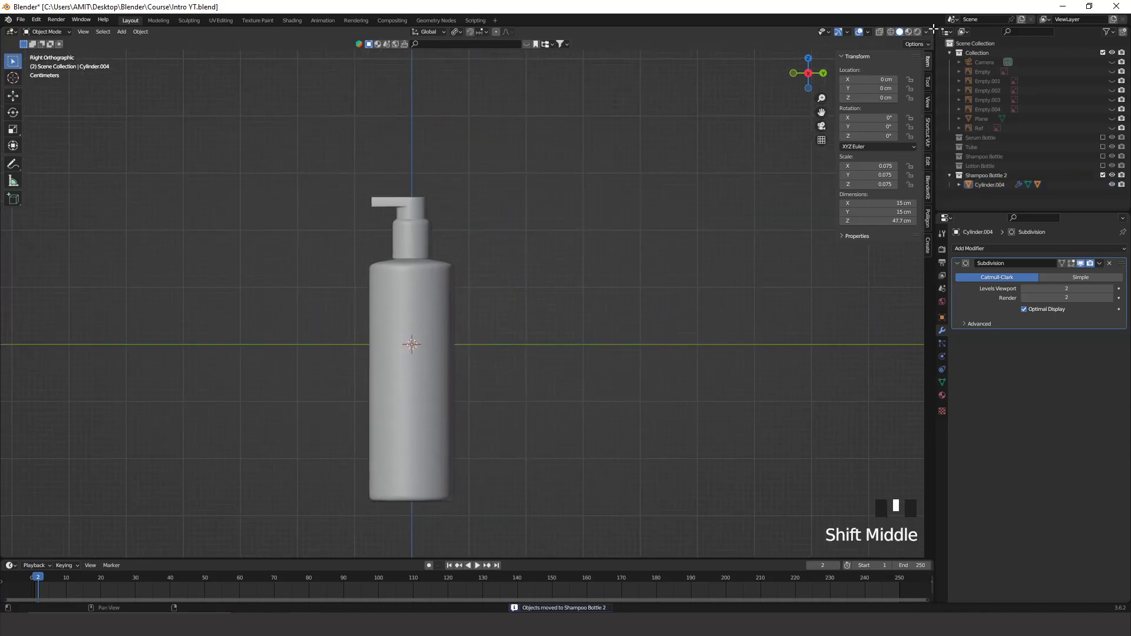
pyautogui.click(902, 34)
pyautogui.moveTo(901, 33); pyautogui.dragTo(686, 47)
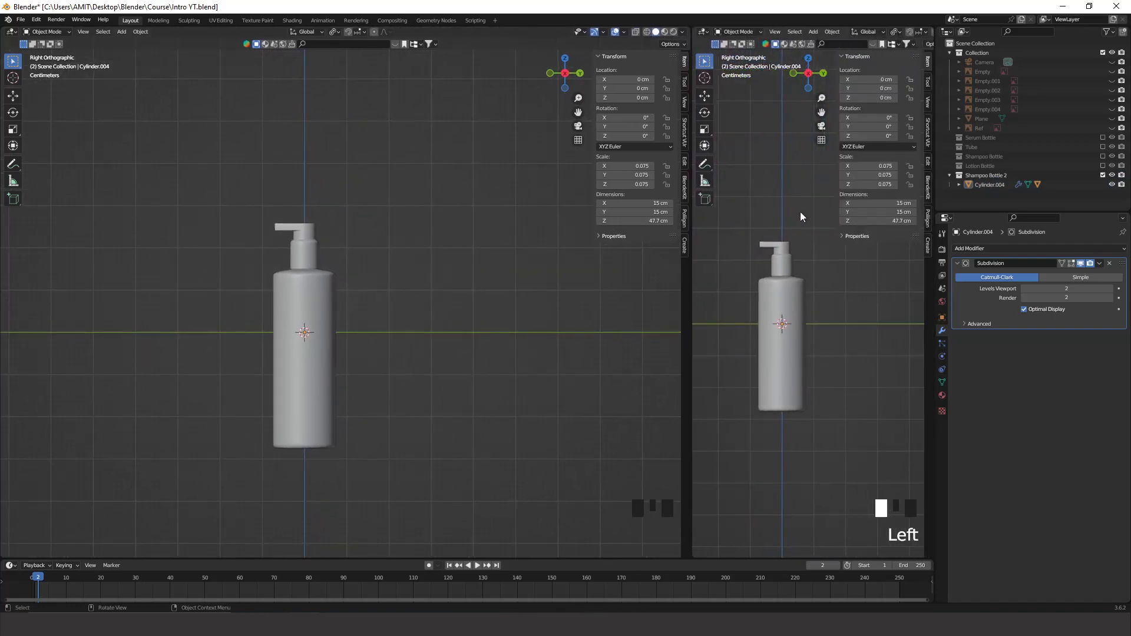
pyautogui.press('n')
pyautogui.press('t')
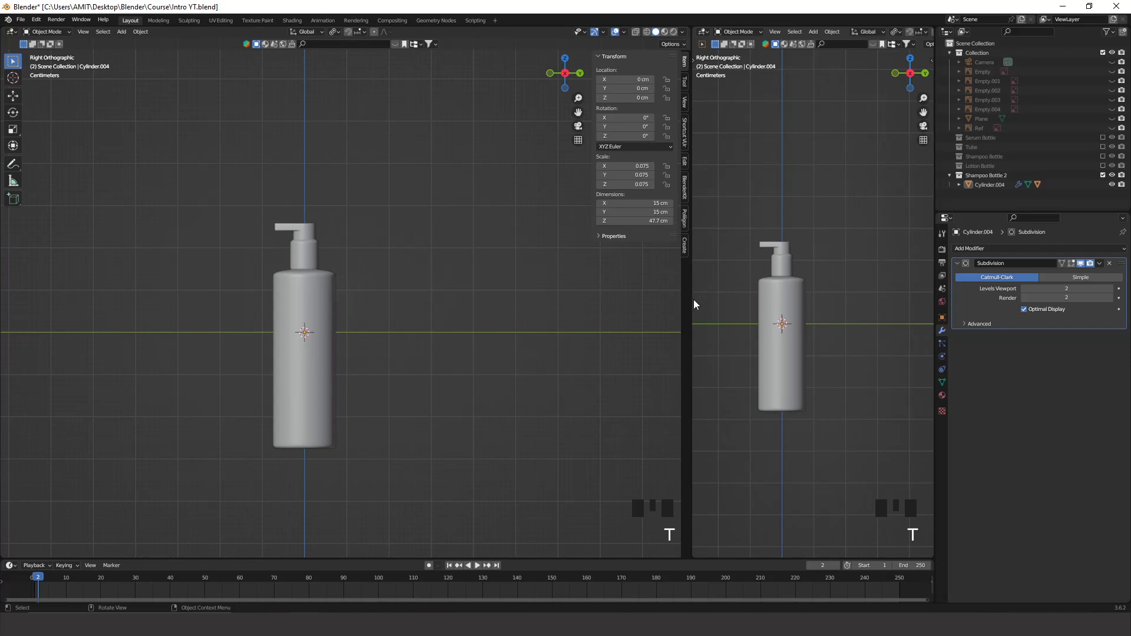
pyautogui.moveTo(694, 305); pyautogui.dragTo(720, 303)
pyautogui.scroll(-2, 851, 221)
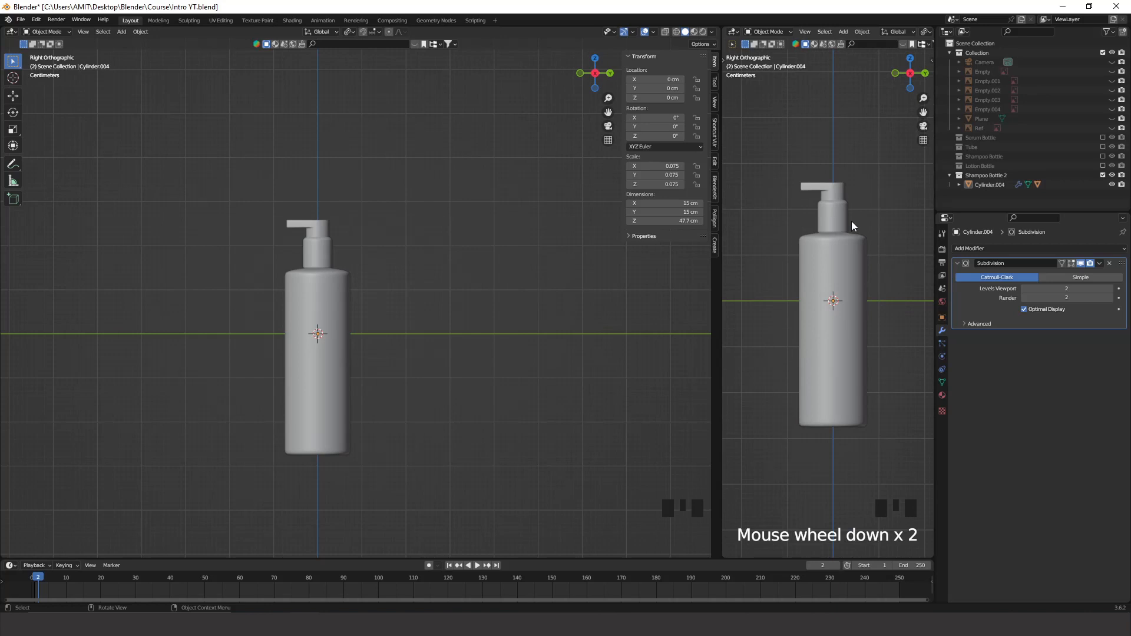
pyautogui.scroll(2, 850, 221)
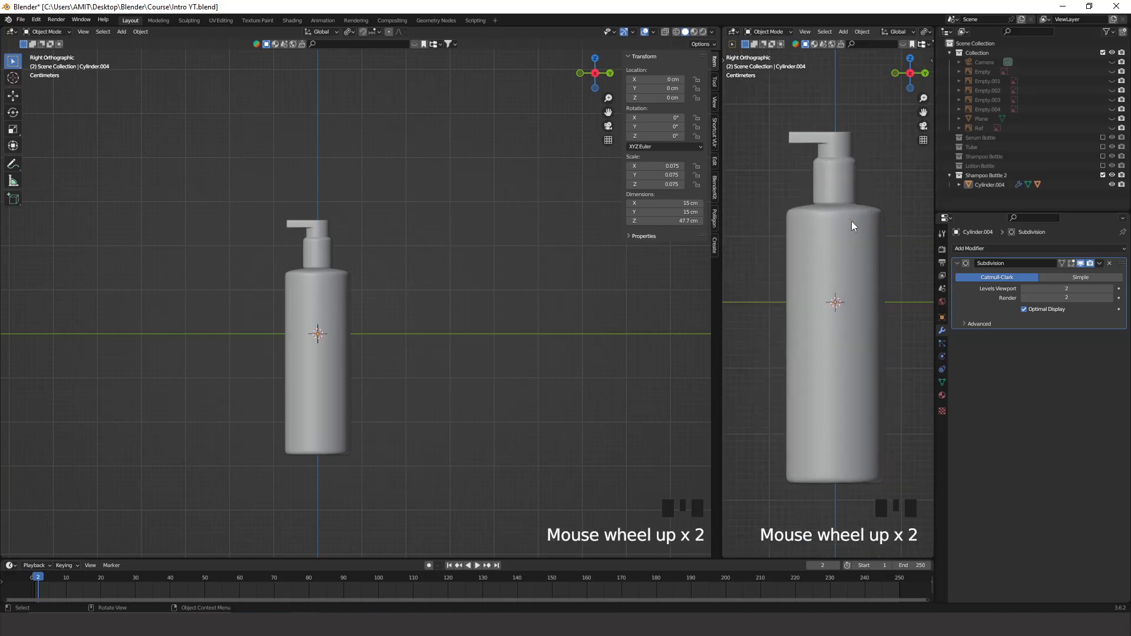
# Assign the existing Bottle material to the bottle body and switch the narrow viewport to Rendered shading.
pyautogui.click(337, 313)
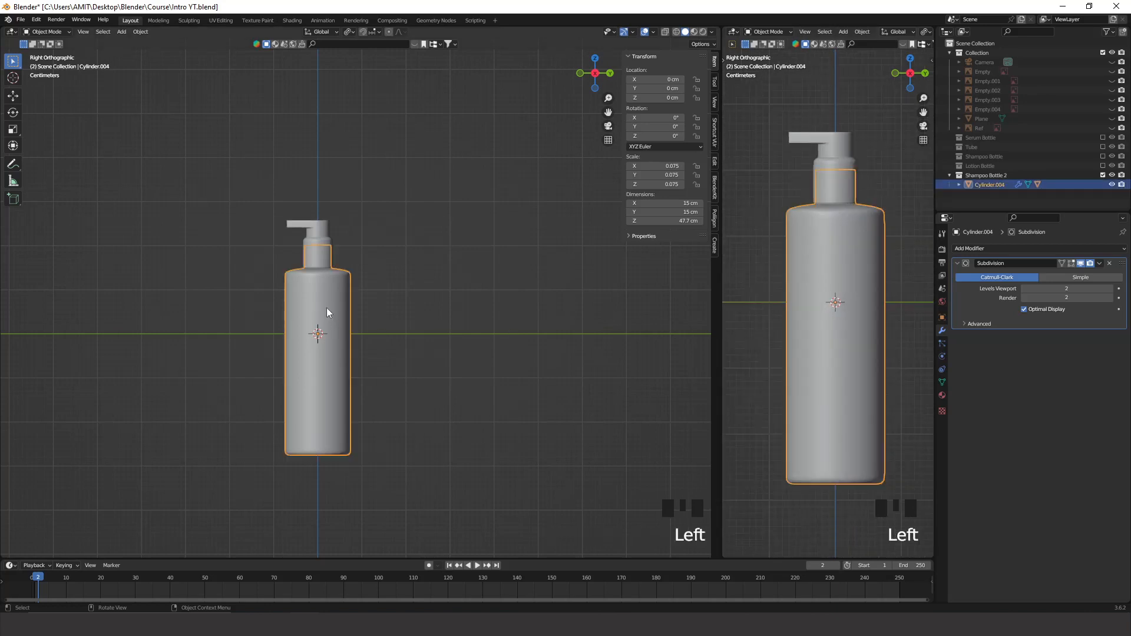
pyautogui.click(941, 394)
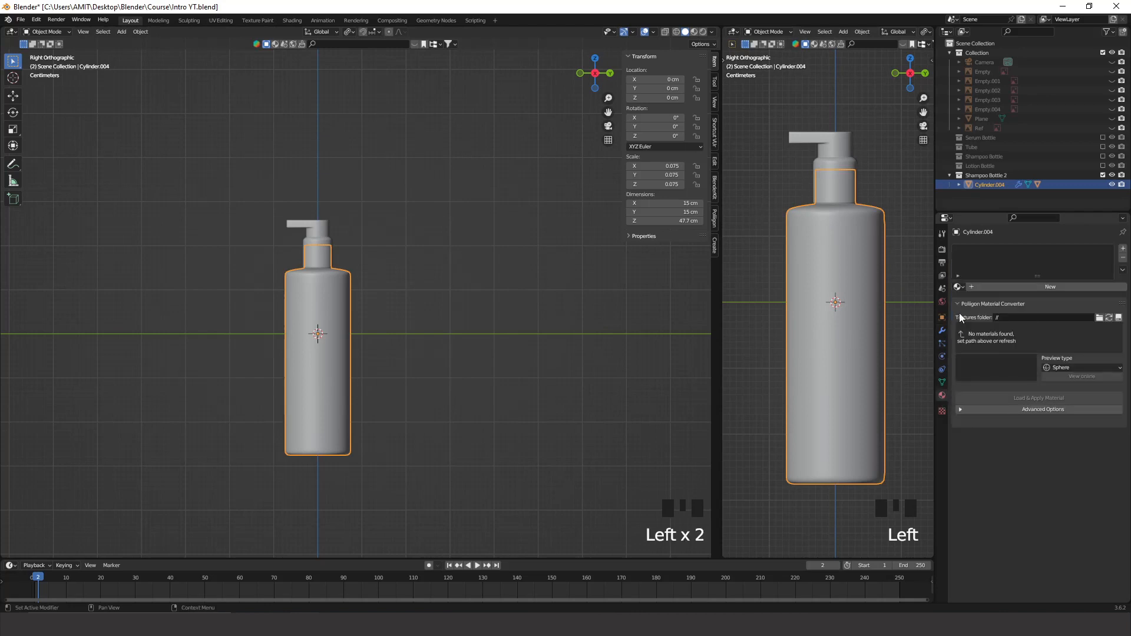
pyautogui.click(963, 289)
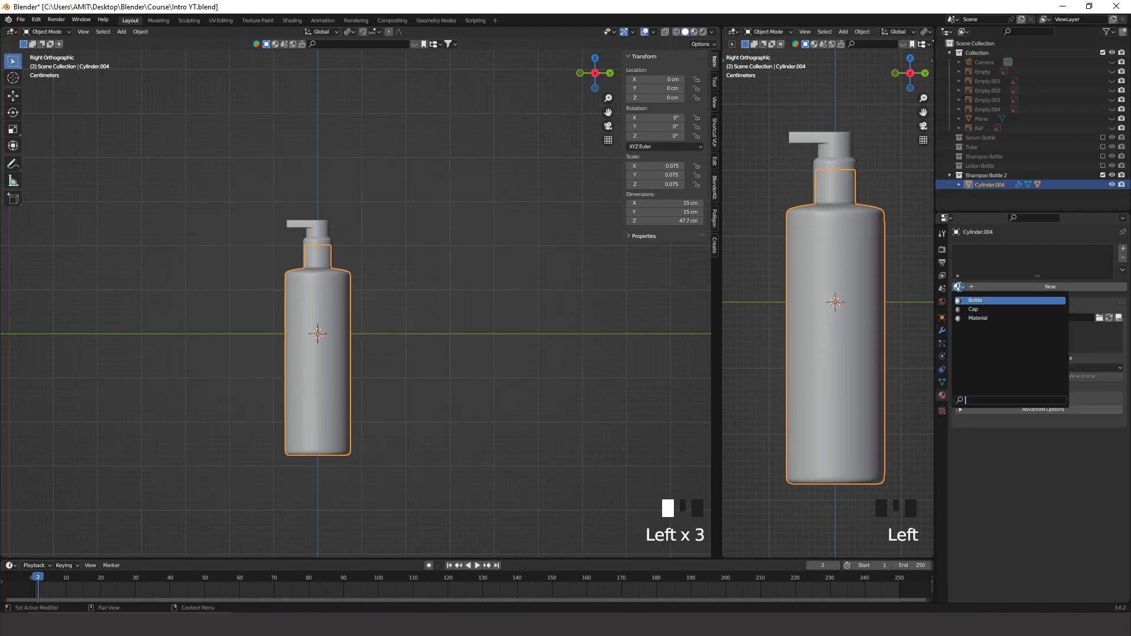
pyautogui.click(974, 300)
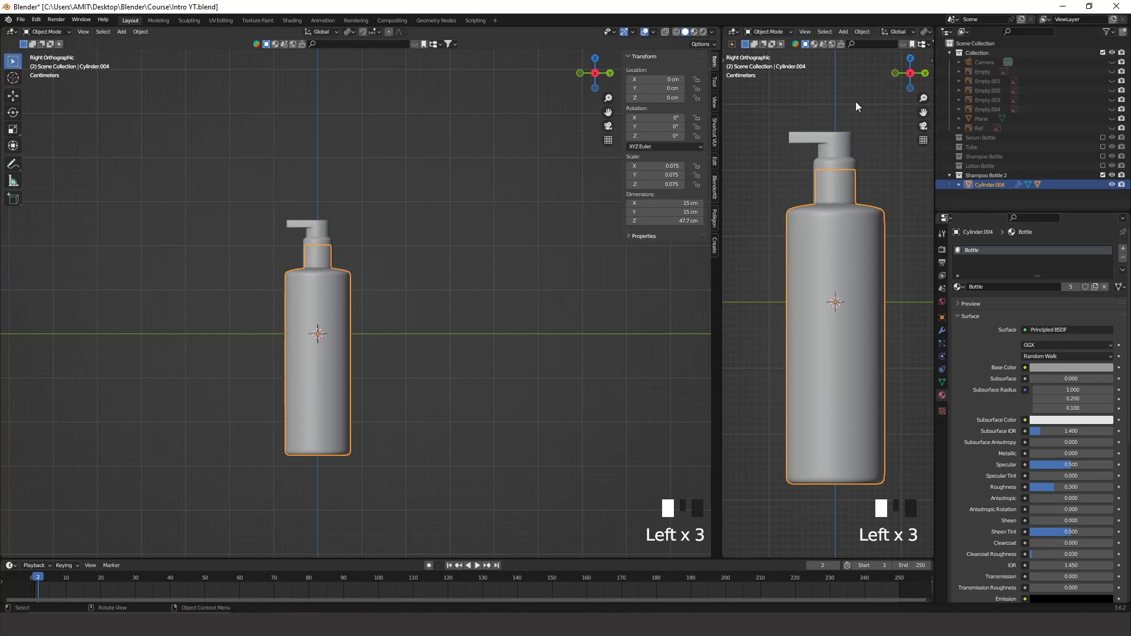
pyautogui.scroll(-15, 872, 35)
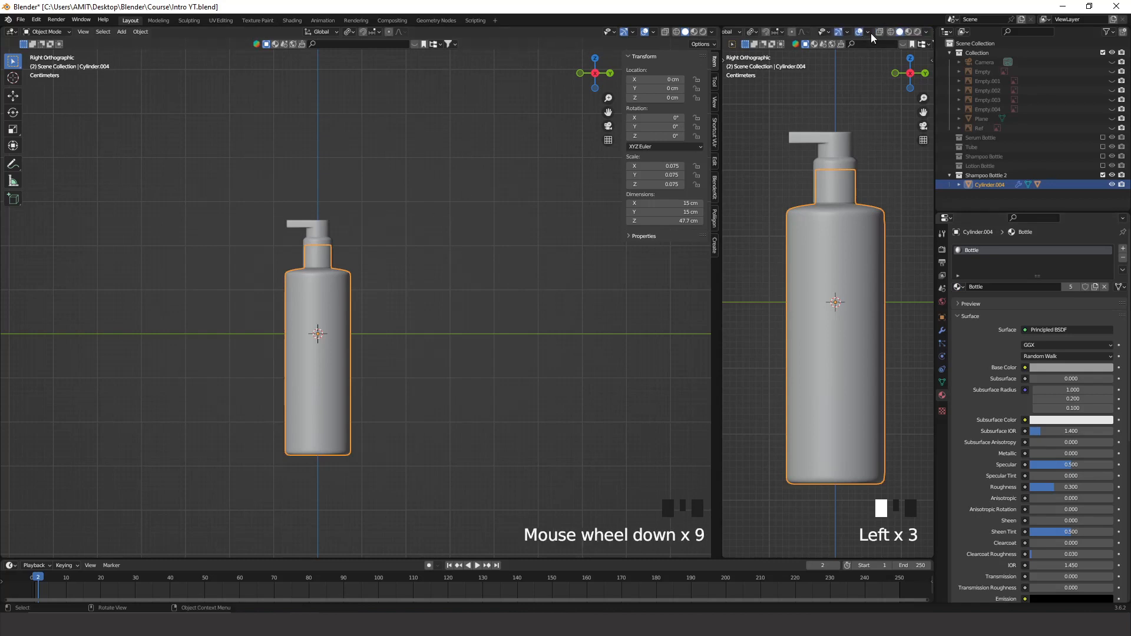
pyautogui.click(917, 32)
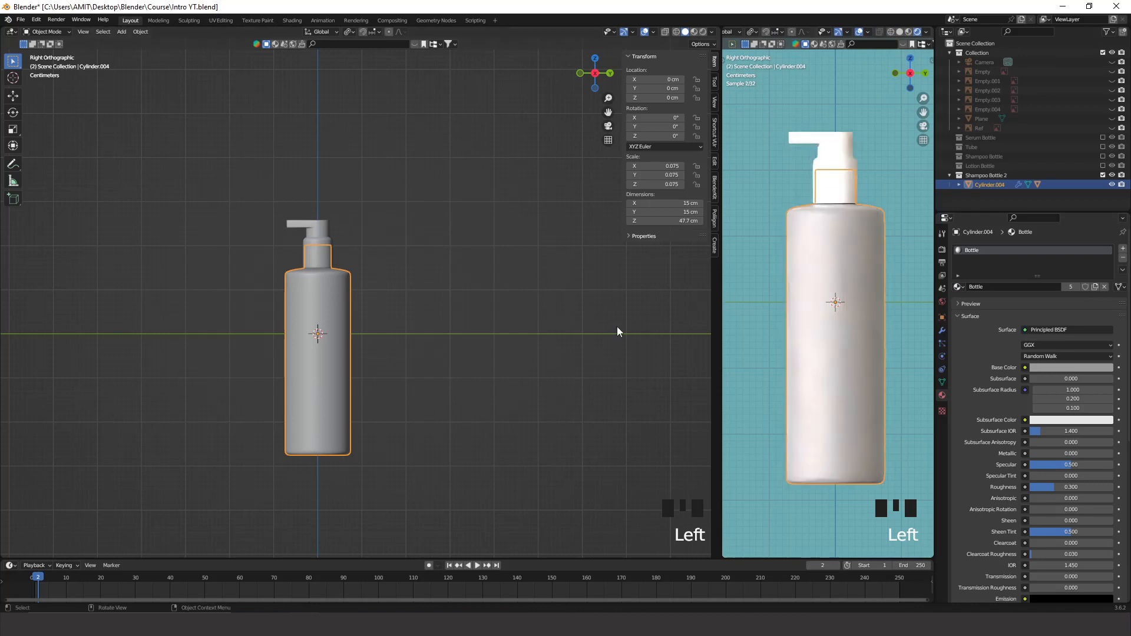
# Assign the existing Cap material to the pump, deselect it and make the rendered viewport slightly narrower.
pyautogui.click(325, 244)
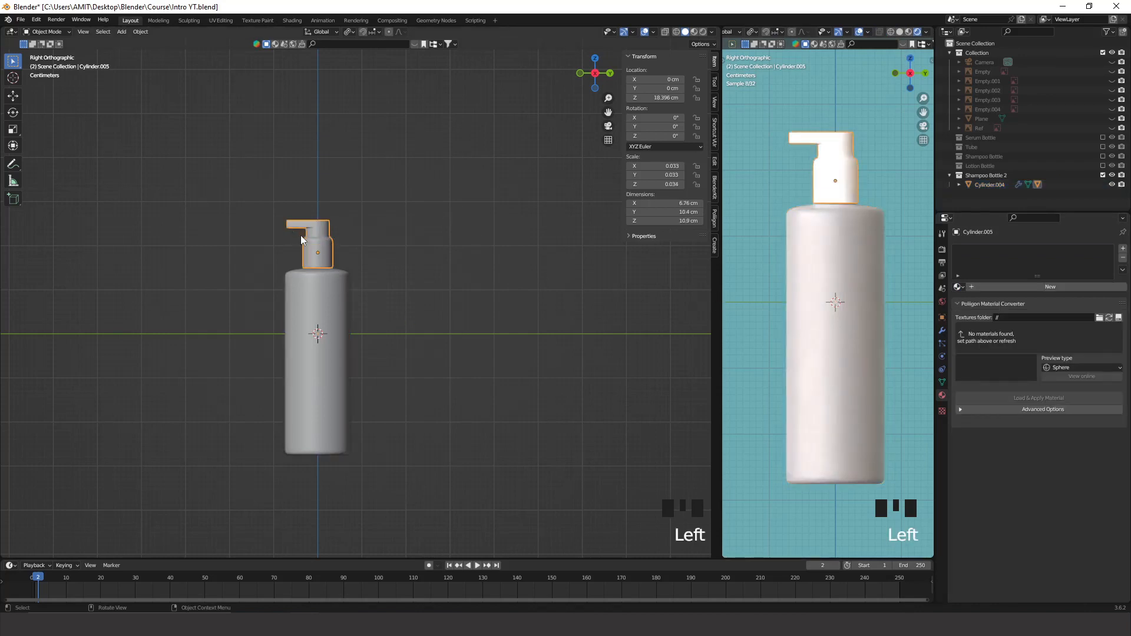
pyautogui.click(959, 286)
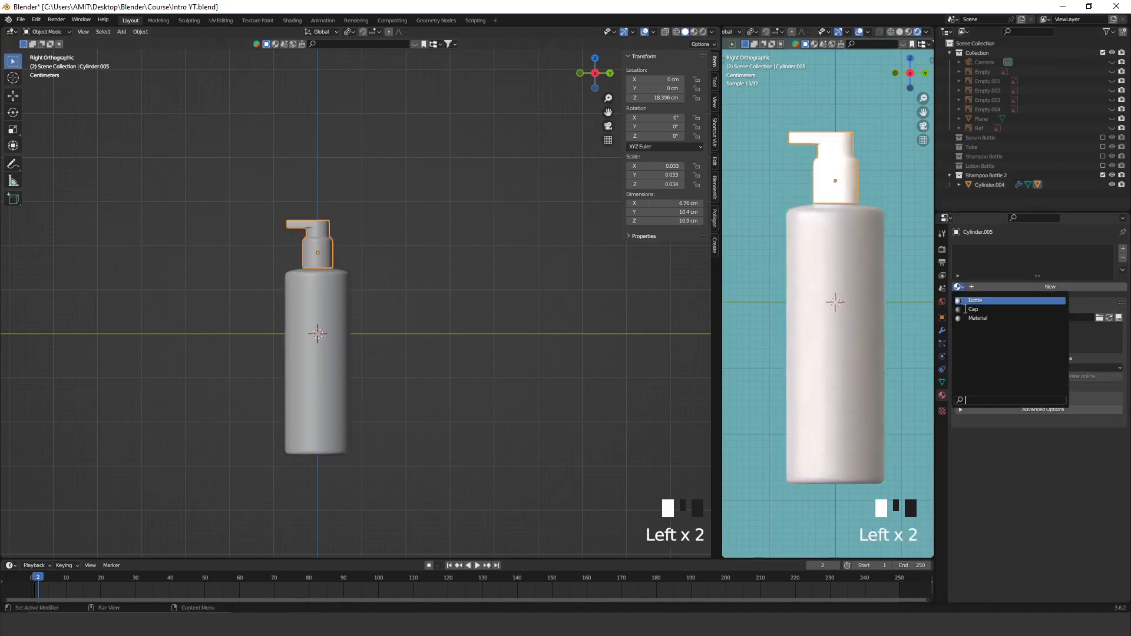
pyautogui.click(973, 309)
pyautogui.click(754, 415)
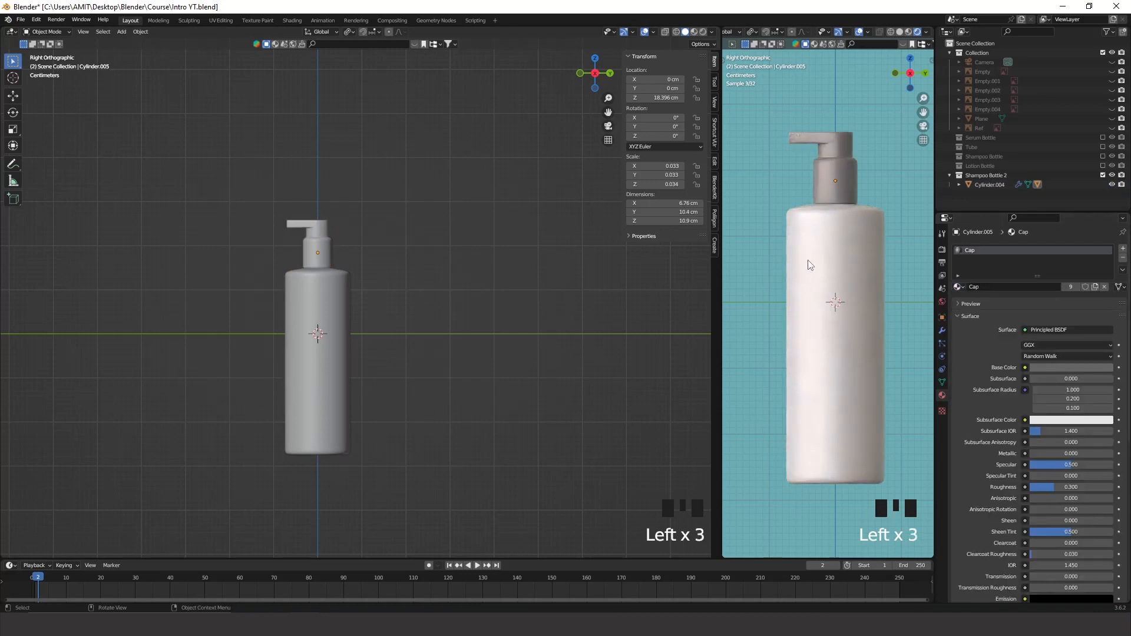
pyautogui.moveTo(723, 364); pyautogui.dragTo(738, 363)
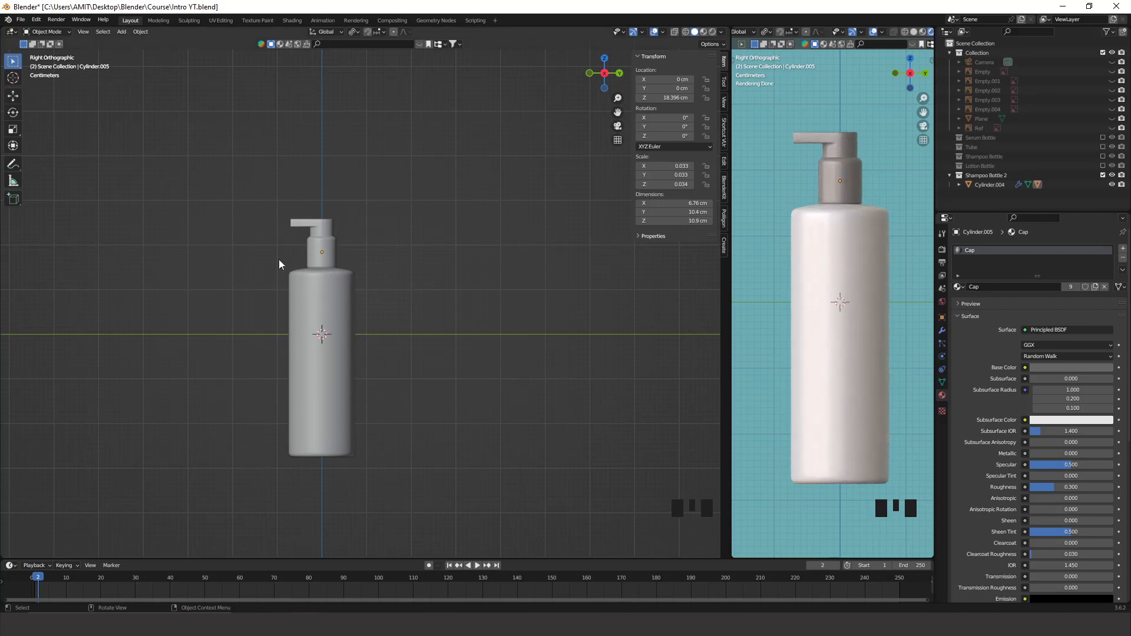
# Inspect the bottle and pump from an angled perspective and return to the Right Orthographic view.
pyautogui.moveTo(286, 214); pyautogui.dragTo(326, 265, button='middle')
pyautogui.scroll(5, 341, 250)
pyautogui.scroll(-2, 325, 265)
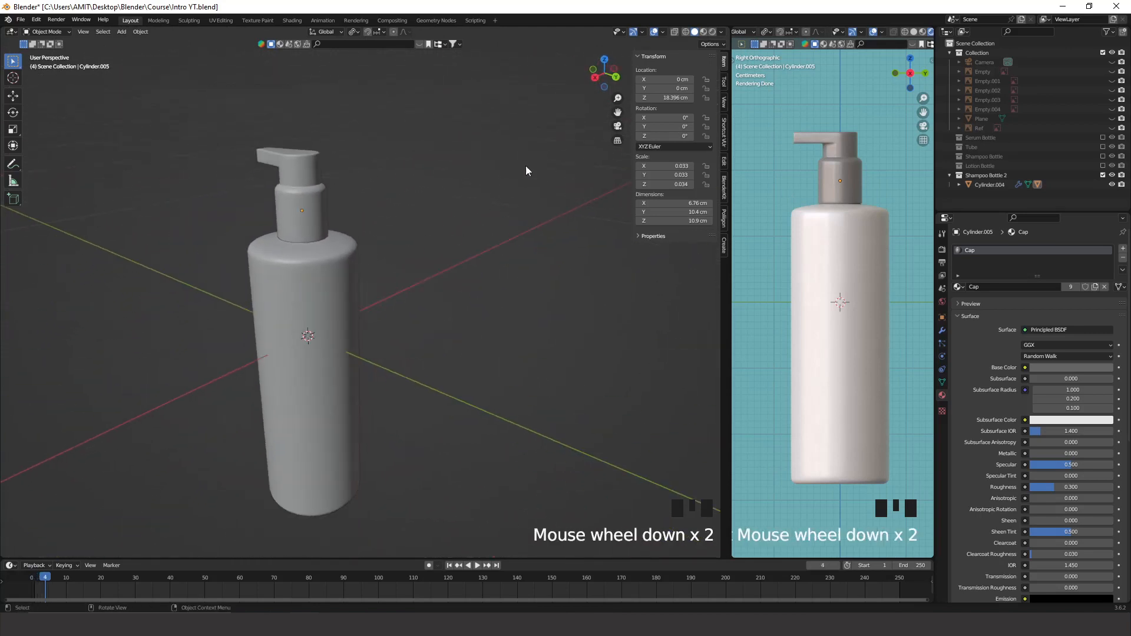
pyautogui.click(594, 79)
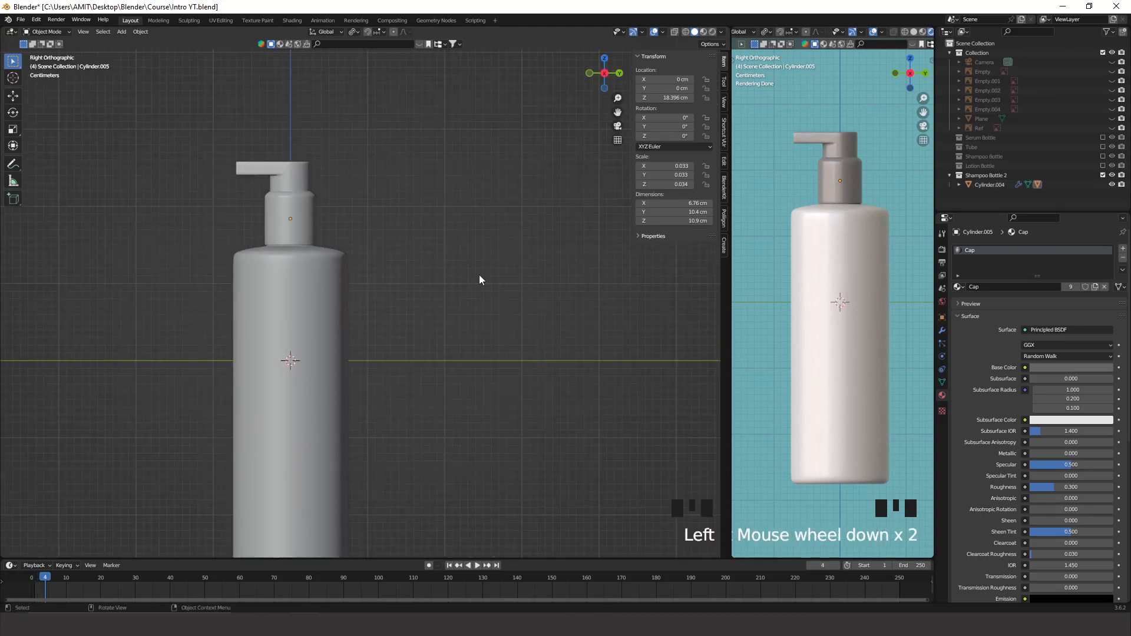